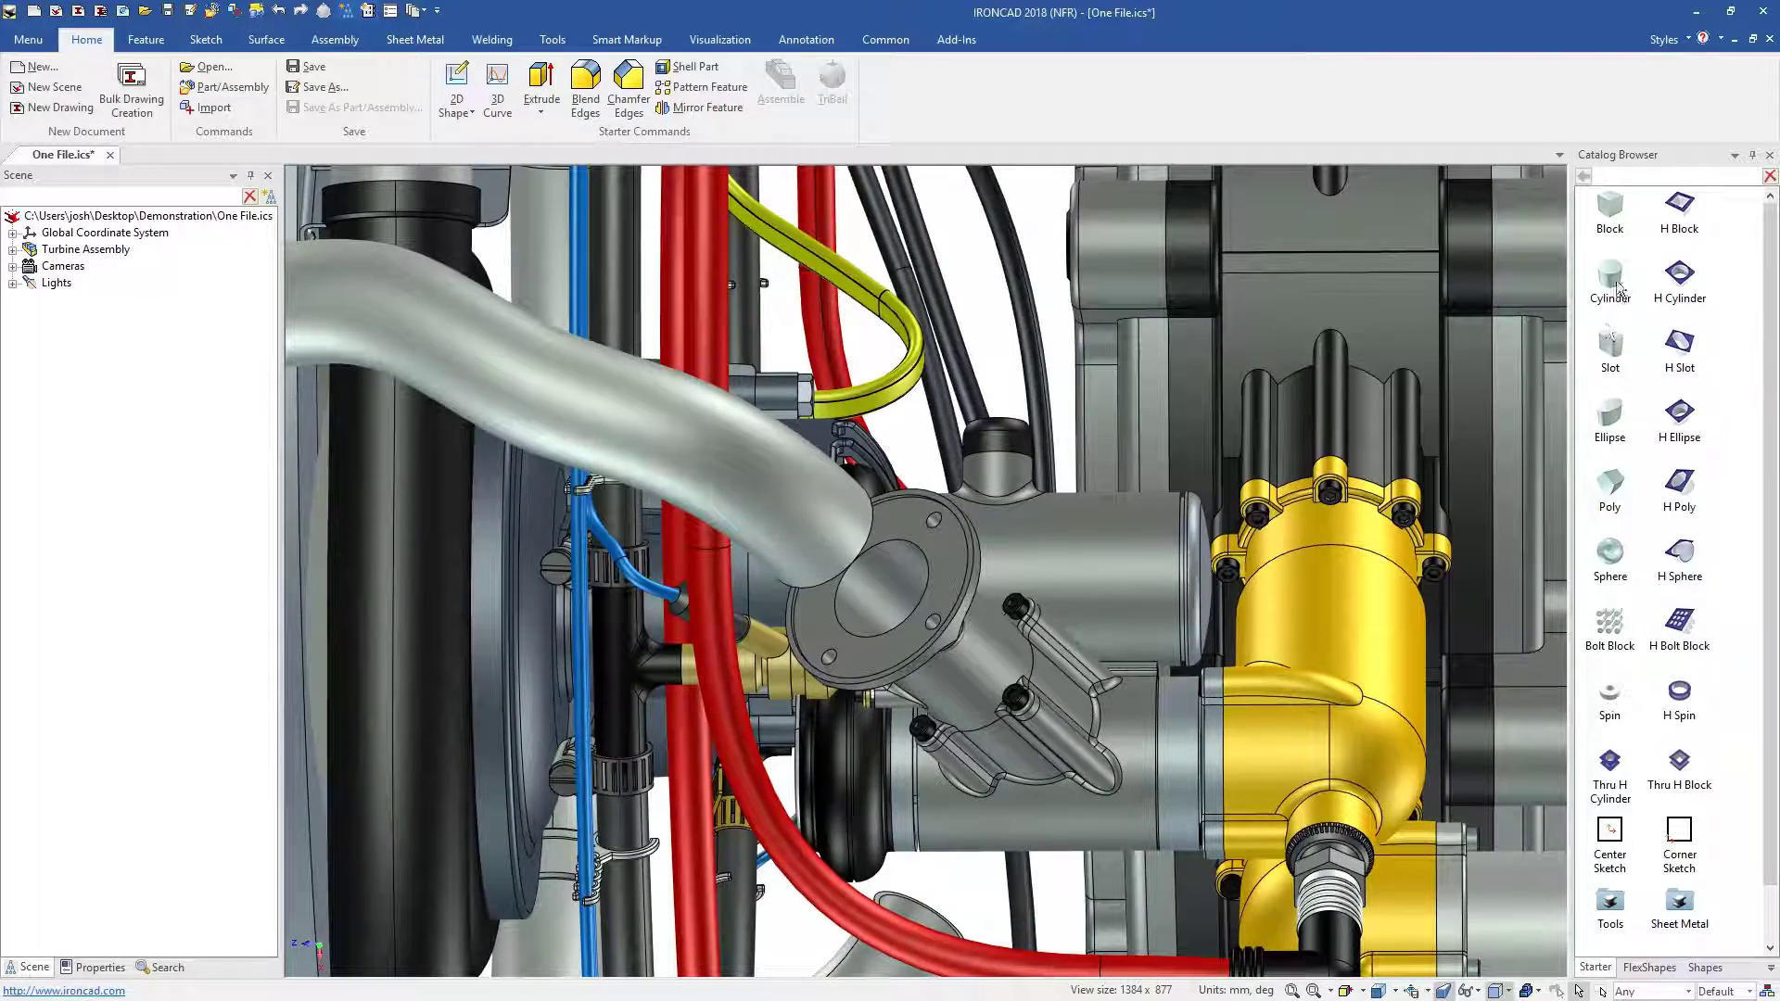
Add a cylinder as a new part on the open flange face below the silver pipe and size it to match the flange.
right_drag(1525, 394, 986, 585)
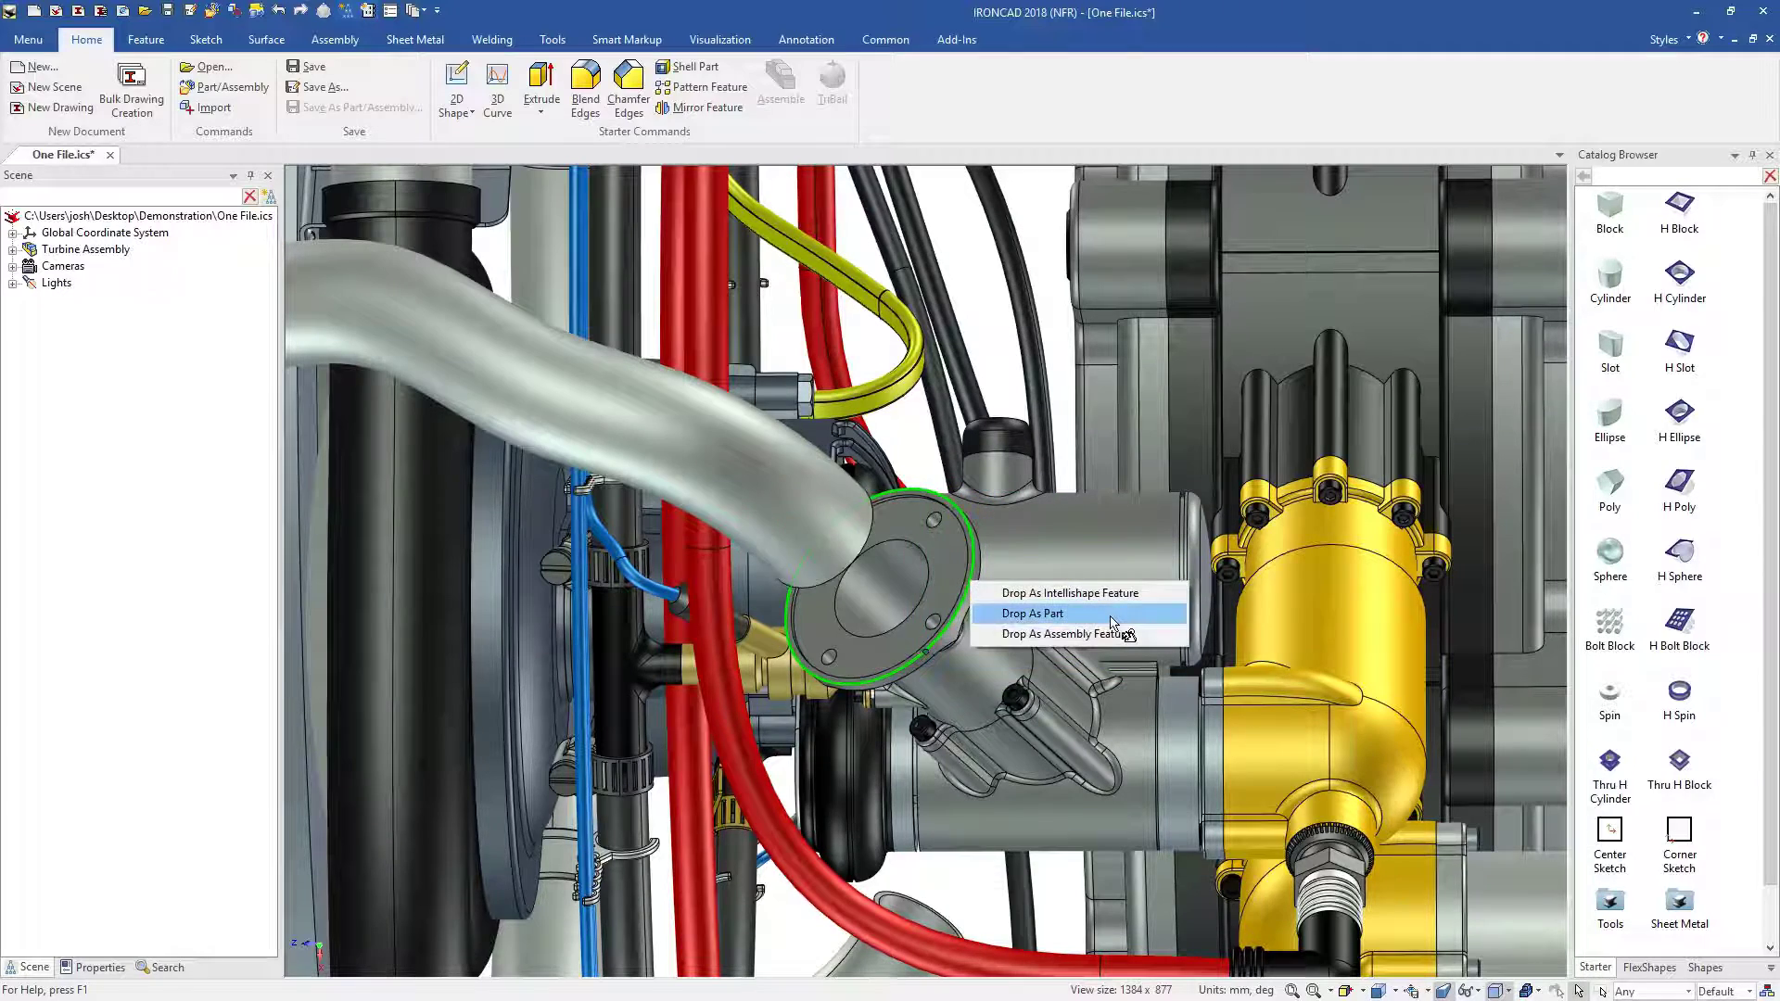
click(1038, 612)
click(928, 571)
drag(749, 469, 859, 568)
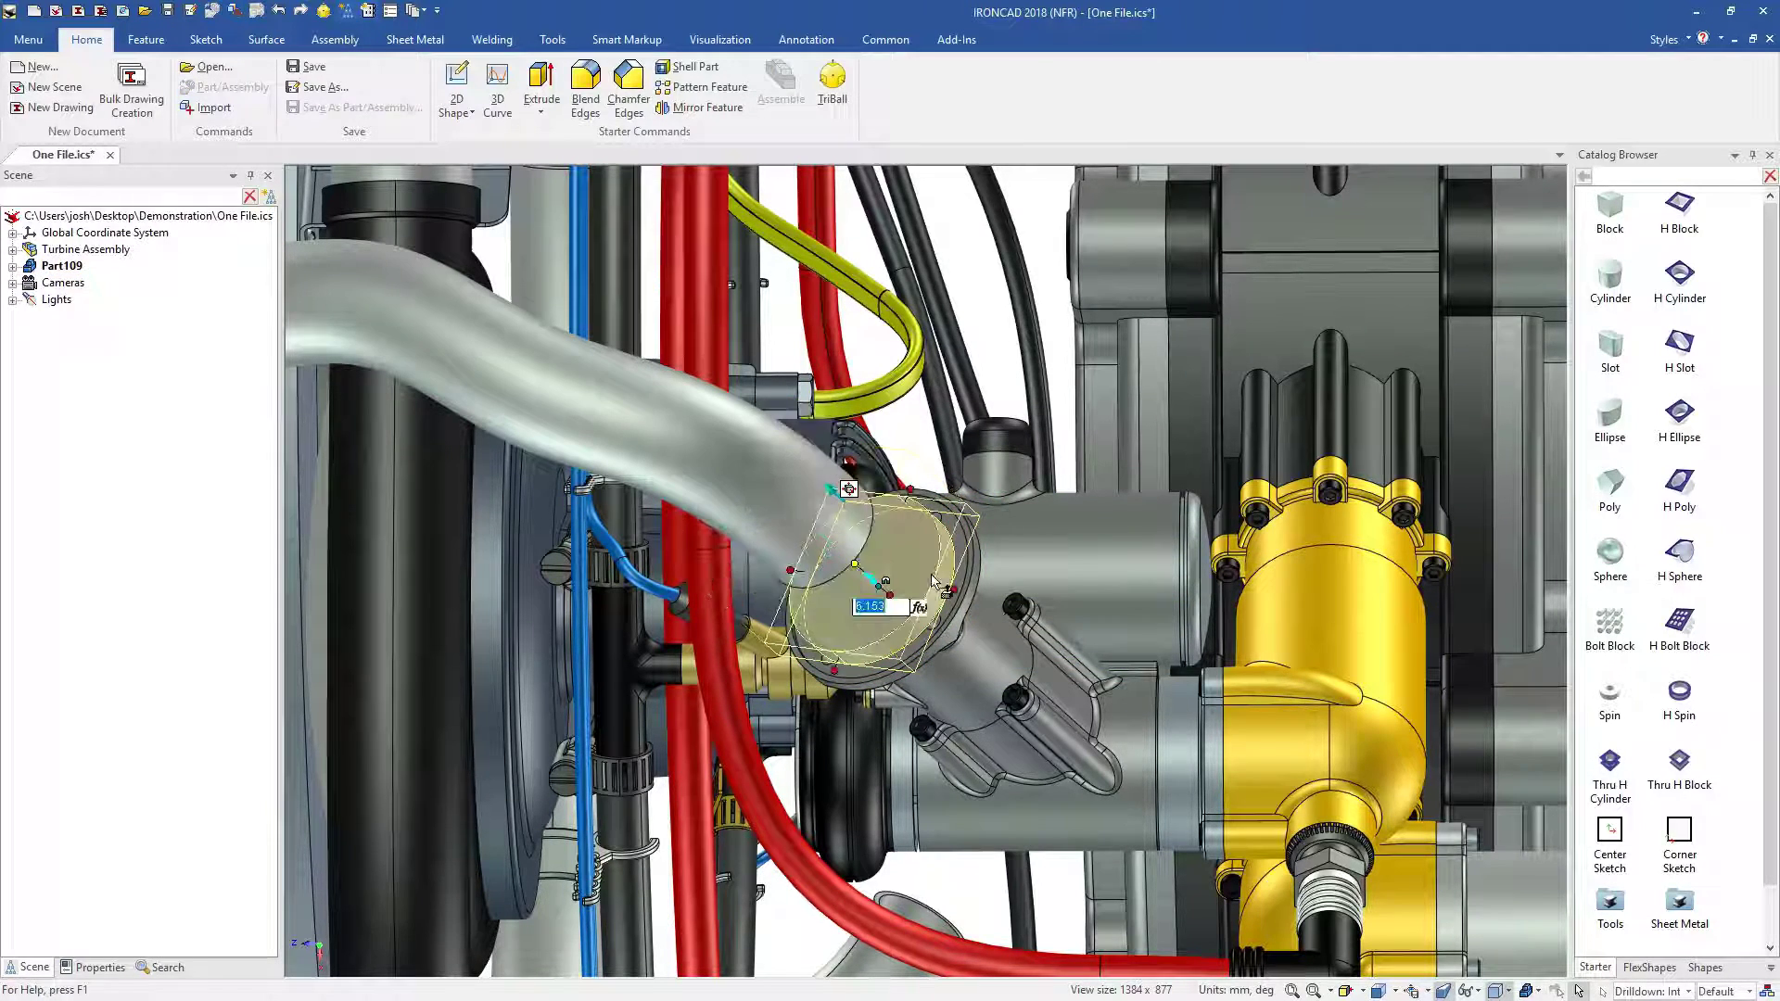
drag(969, 584, 999, 554)
Add an H Cylinder hole at the centre of the new flange disc and enlarge its diameter.
drag(1678, 272, 876, 582)
scroll(876, 582, up, 4)
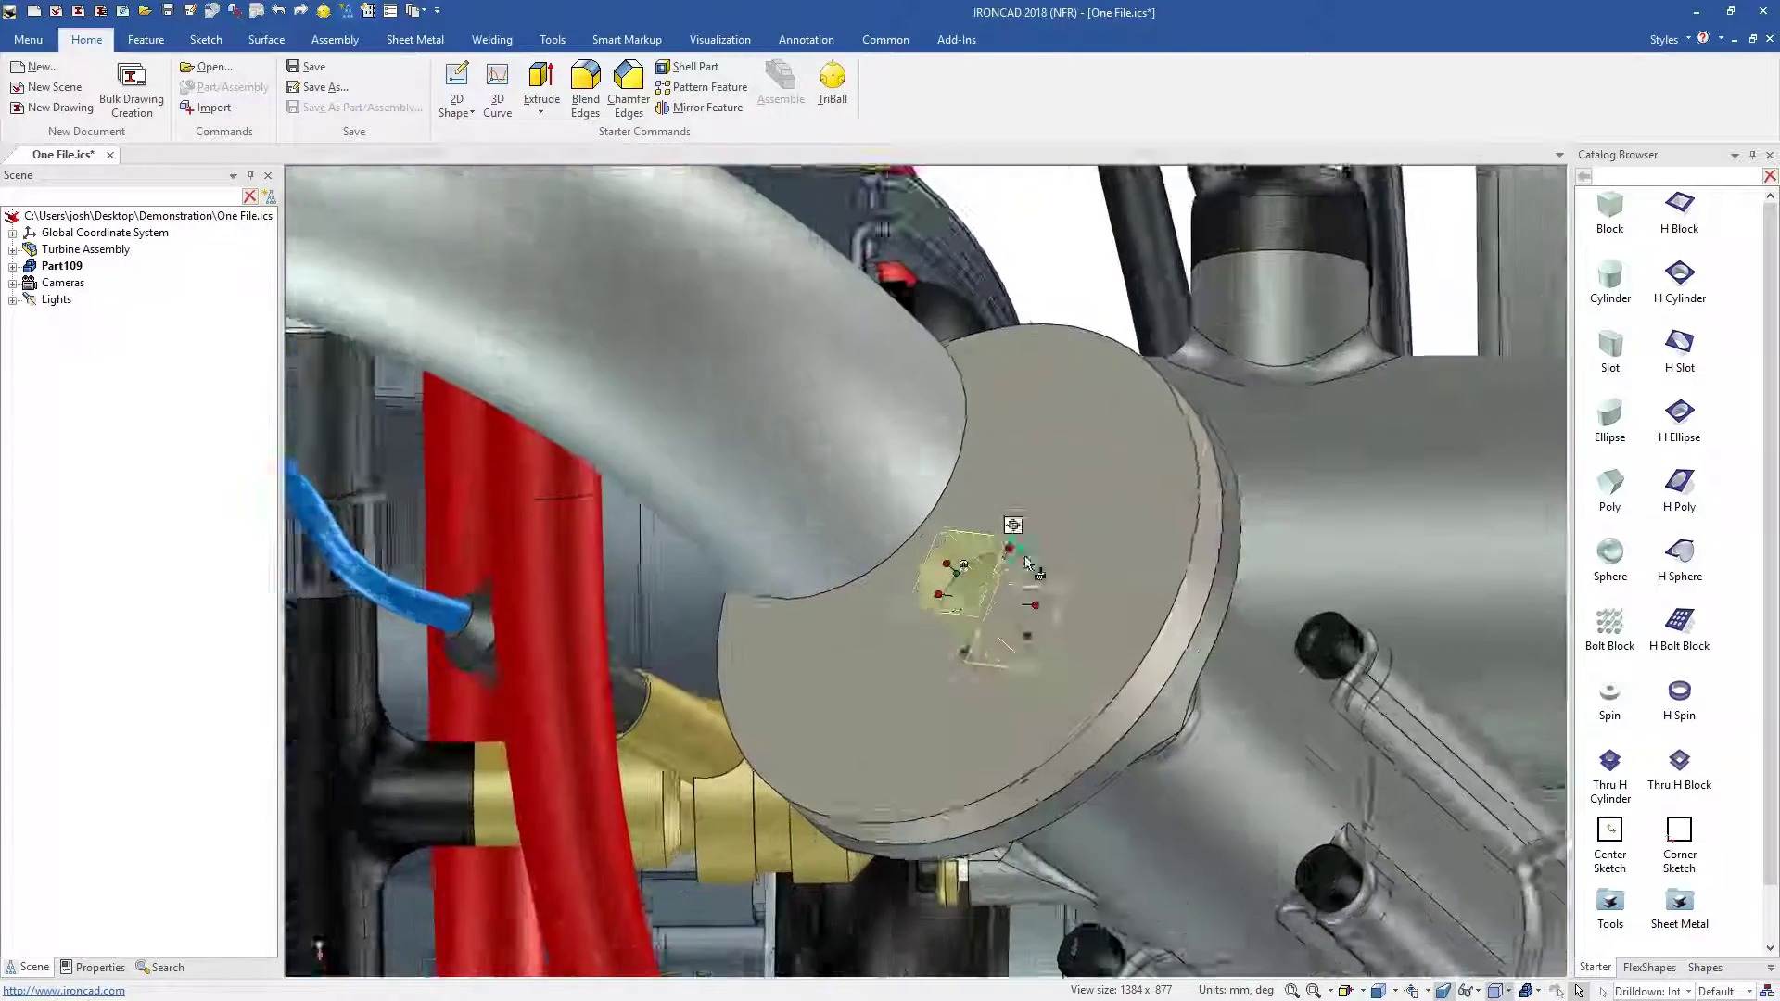
middle_drag(1025, 554, 997, 642)
drag(996, 638, 1090, 599)
Add a 28 mm diameter cylinder on the flange disc and extend its height to the silver pipe's open end.
drag(1612, 283, 1031, 463)
key(Return)
middle_drag(1026, 497, 997, 412)
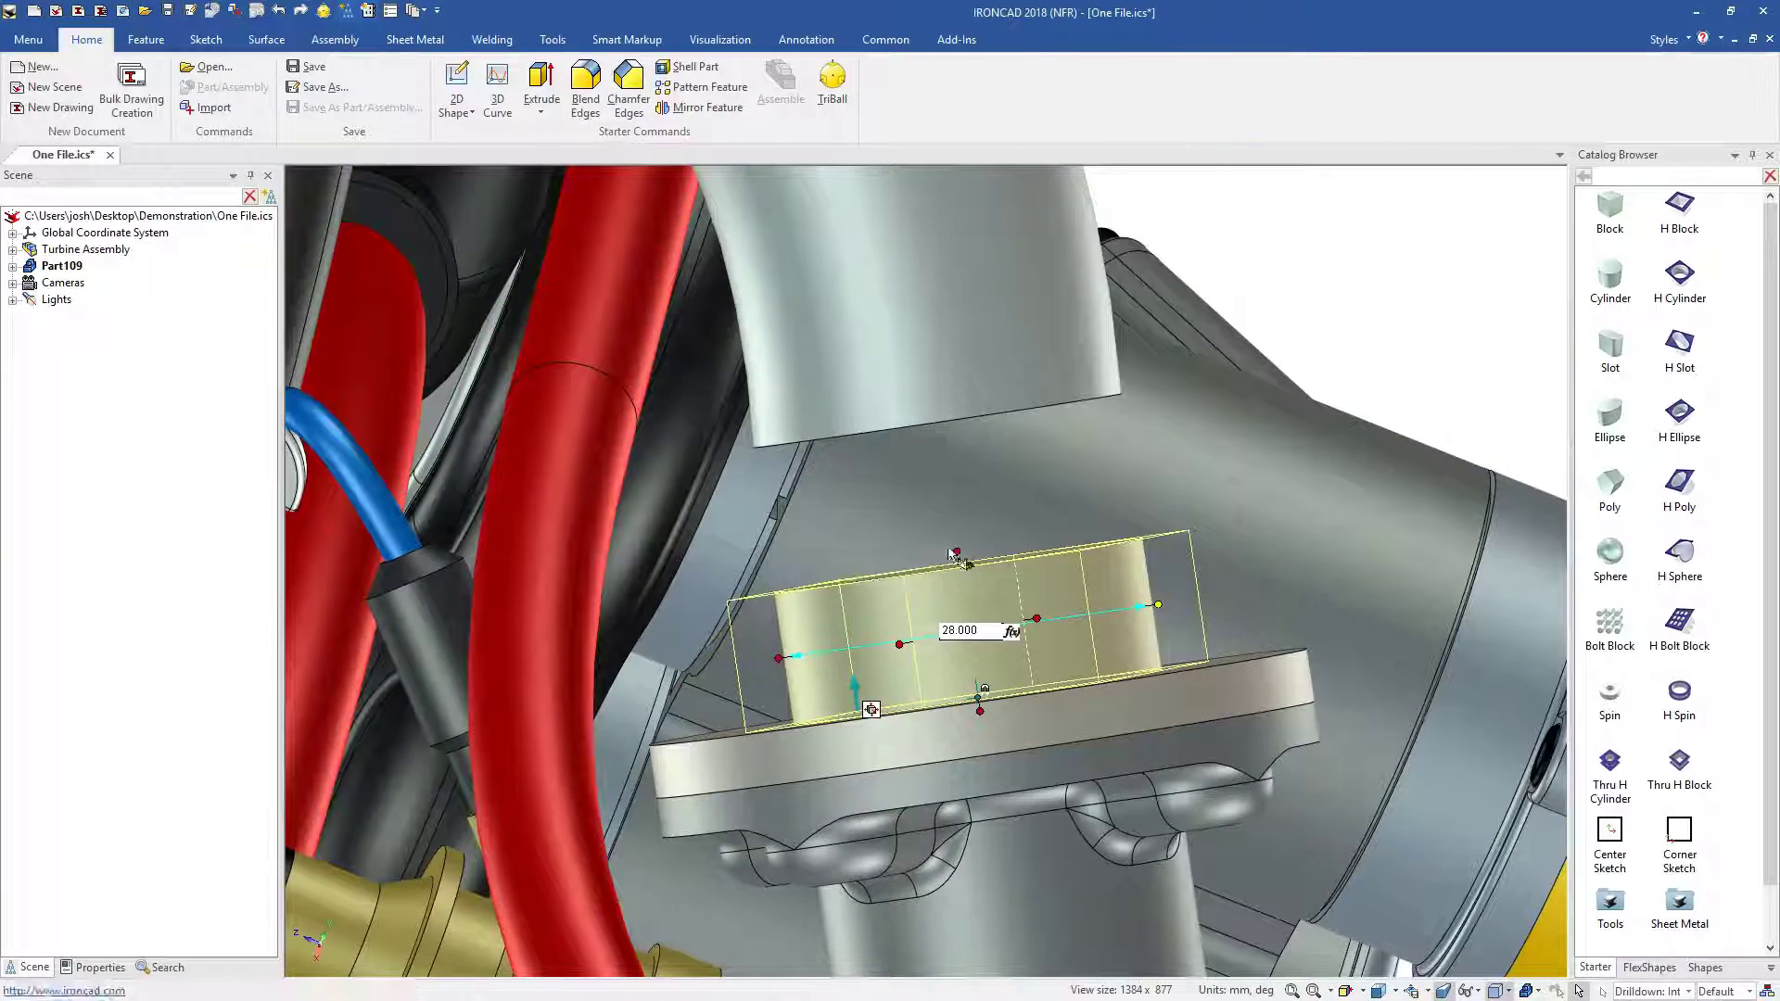
shift+drag(958, 557, 1043, 405)
Add a 15 mm high cylinder as a collar at the pipe joint and reduce its diameter to sit closely around the pipe.
scroll(1031, 603, down, 4)
middle_drag(1033, 603, 1349, 463)
drag(1494, 395, 1007, 502)
text(15)
key(Return)
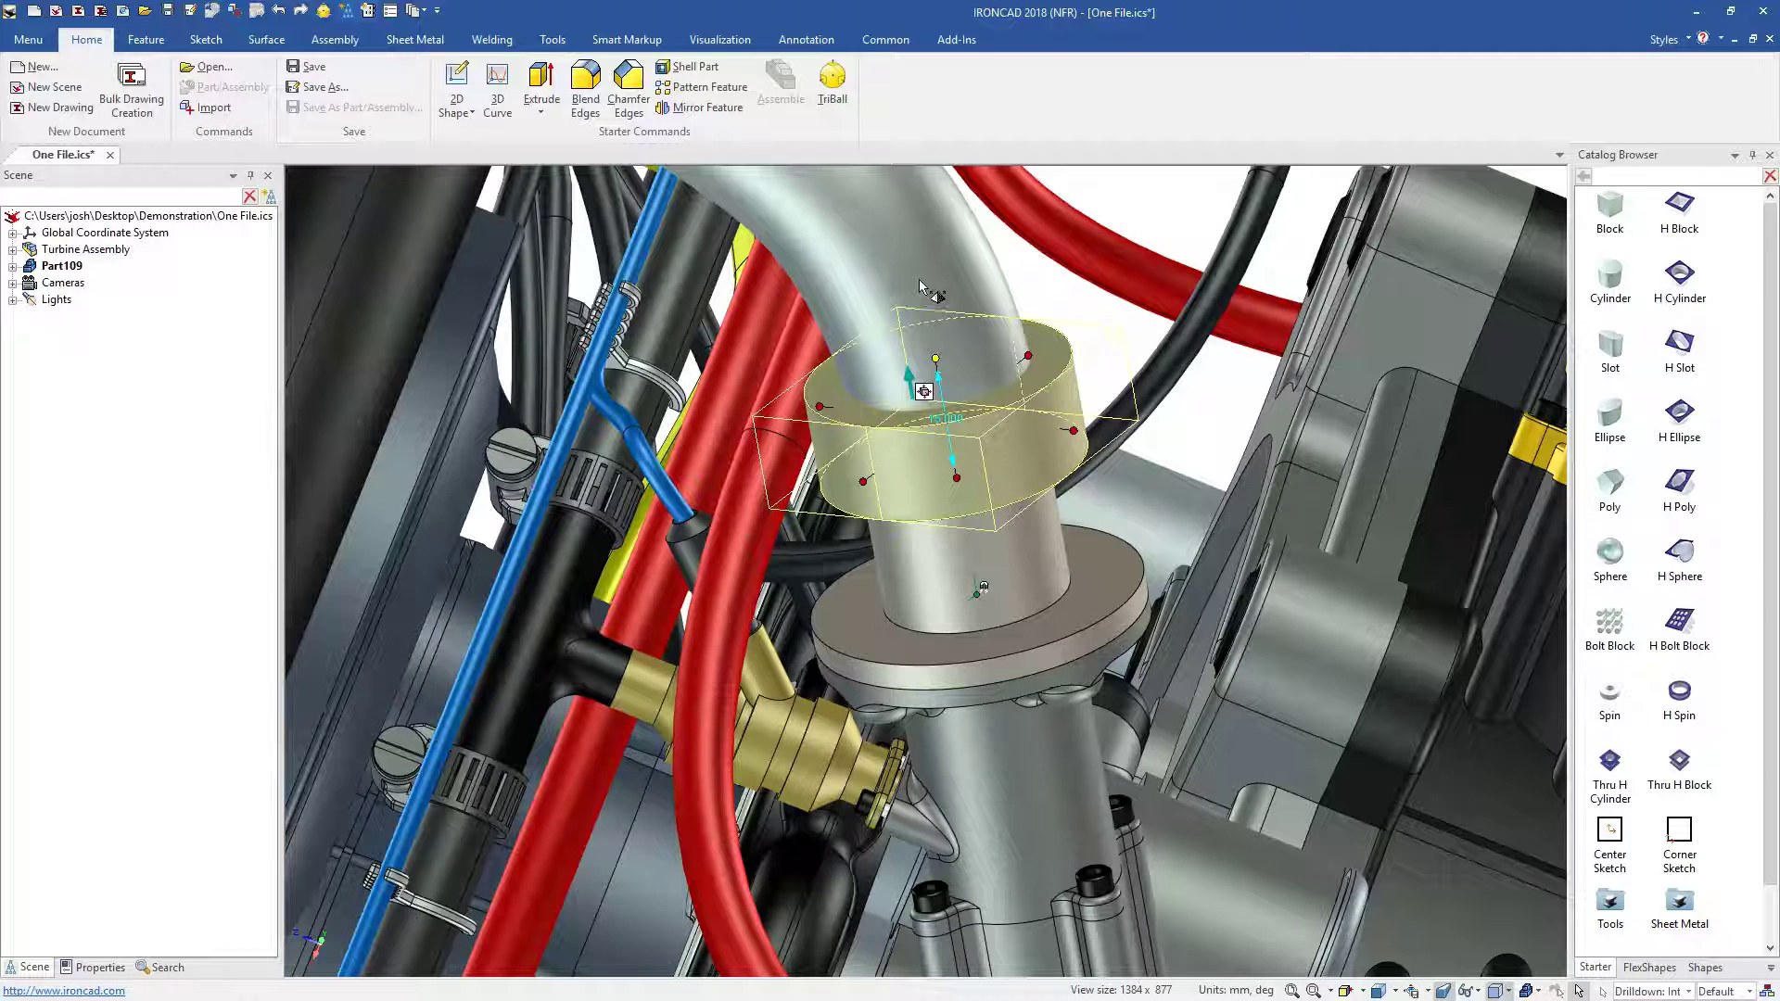
drag(1075, 430, 1050, 428)
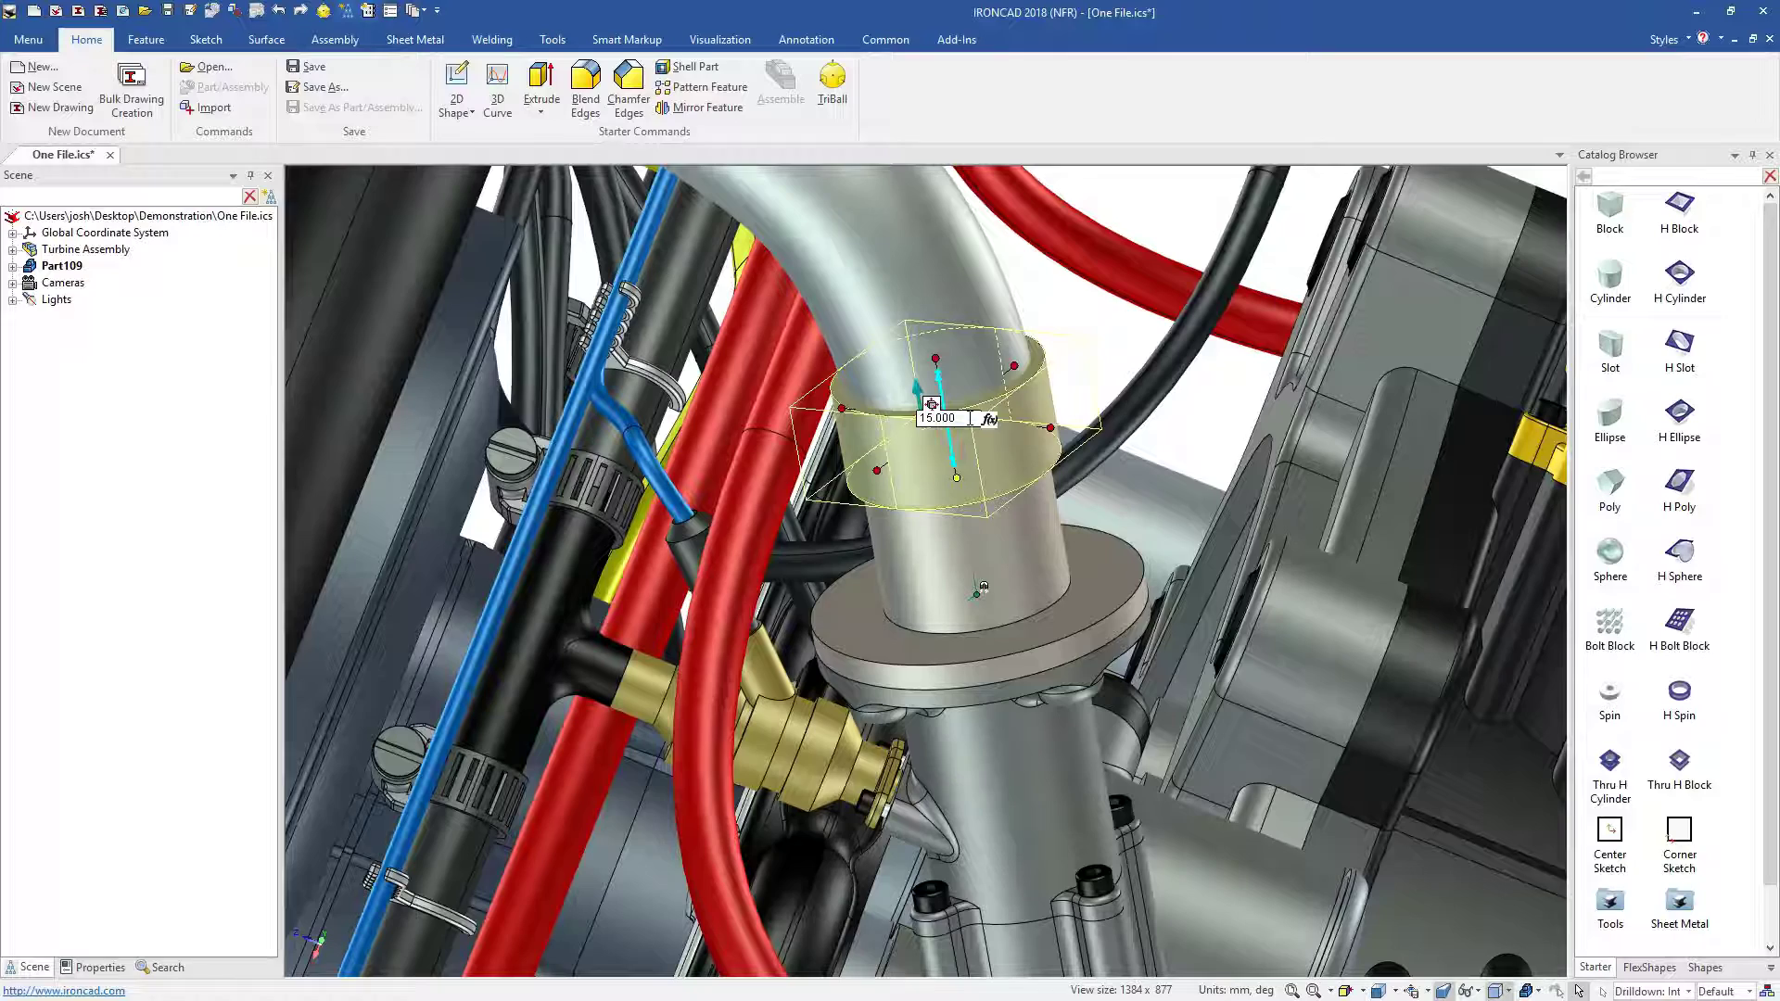
key(Return)
click(1112, 331)
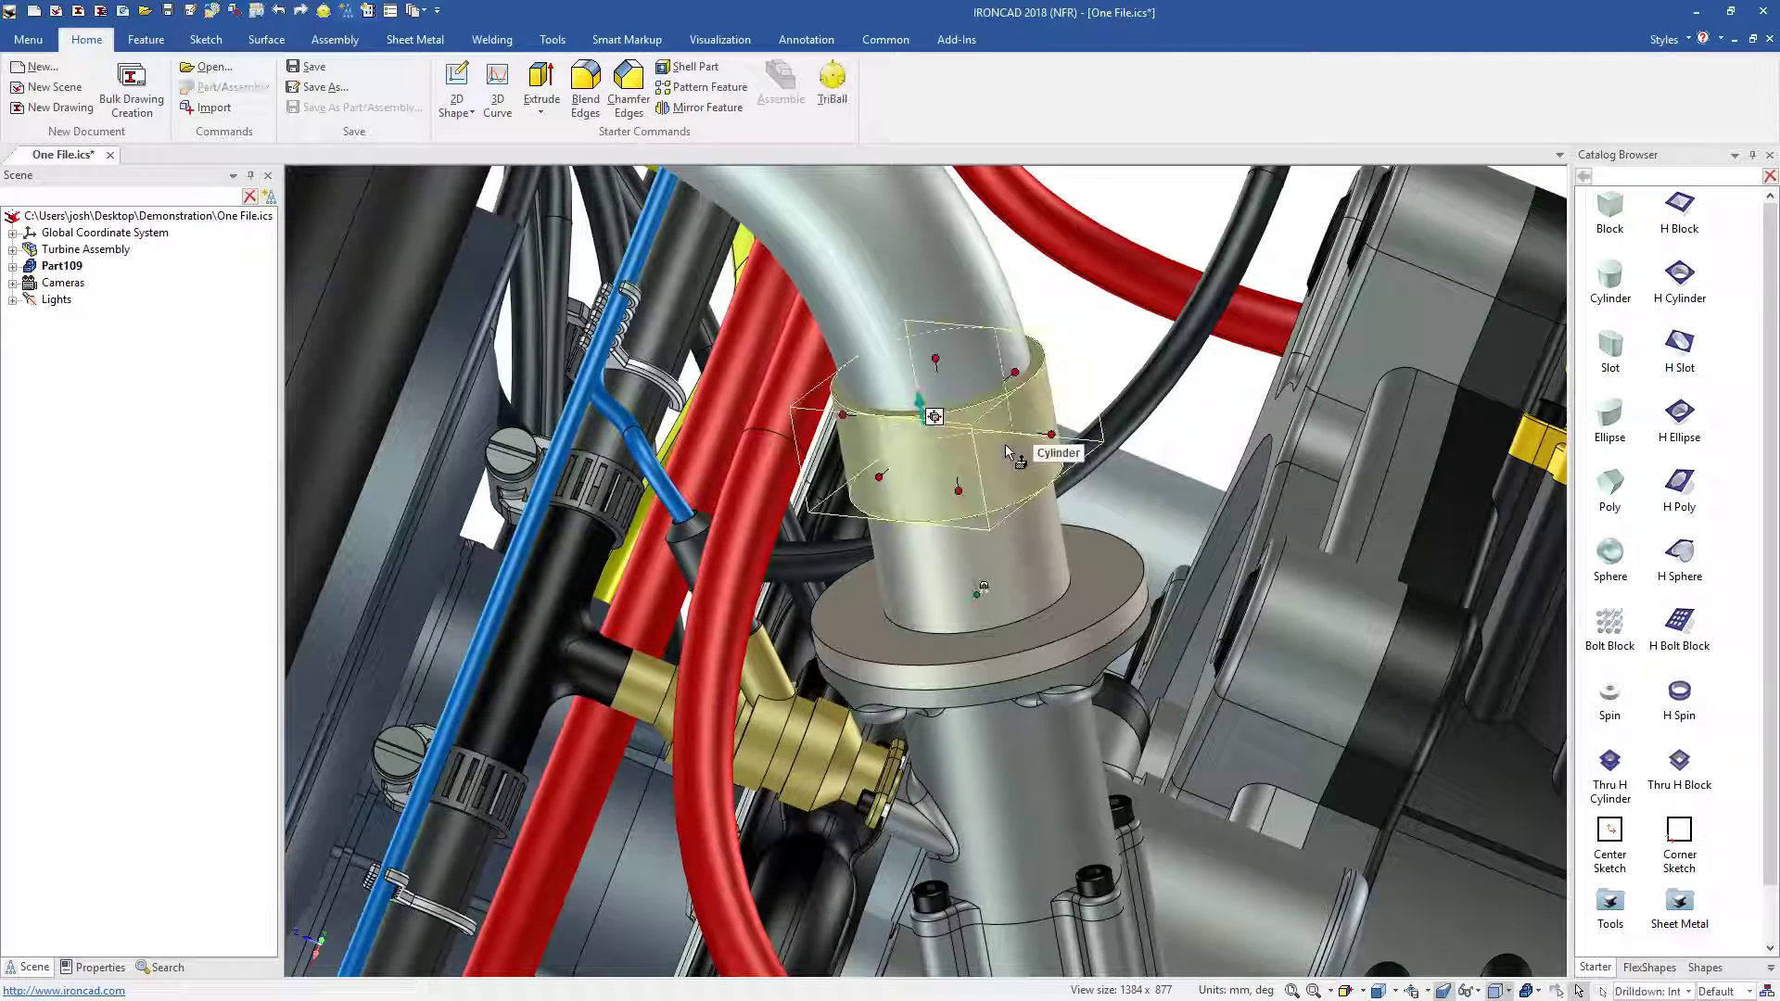
click(1005, 443)
right_click(1005, 443)
click(1075, 476)
click(1083, 396)
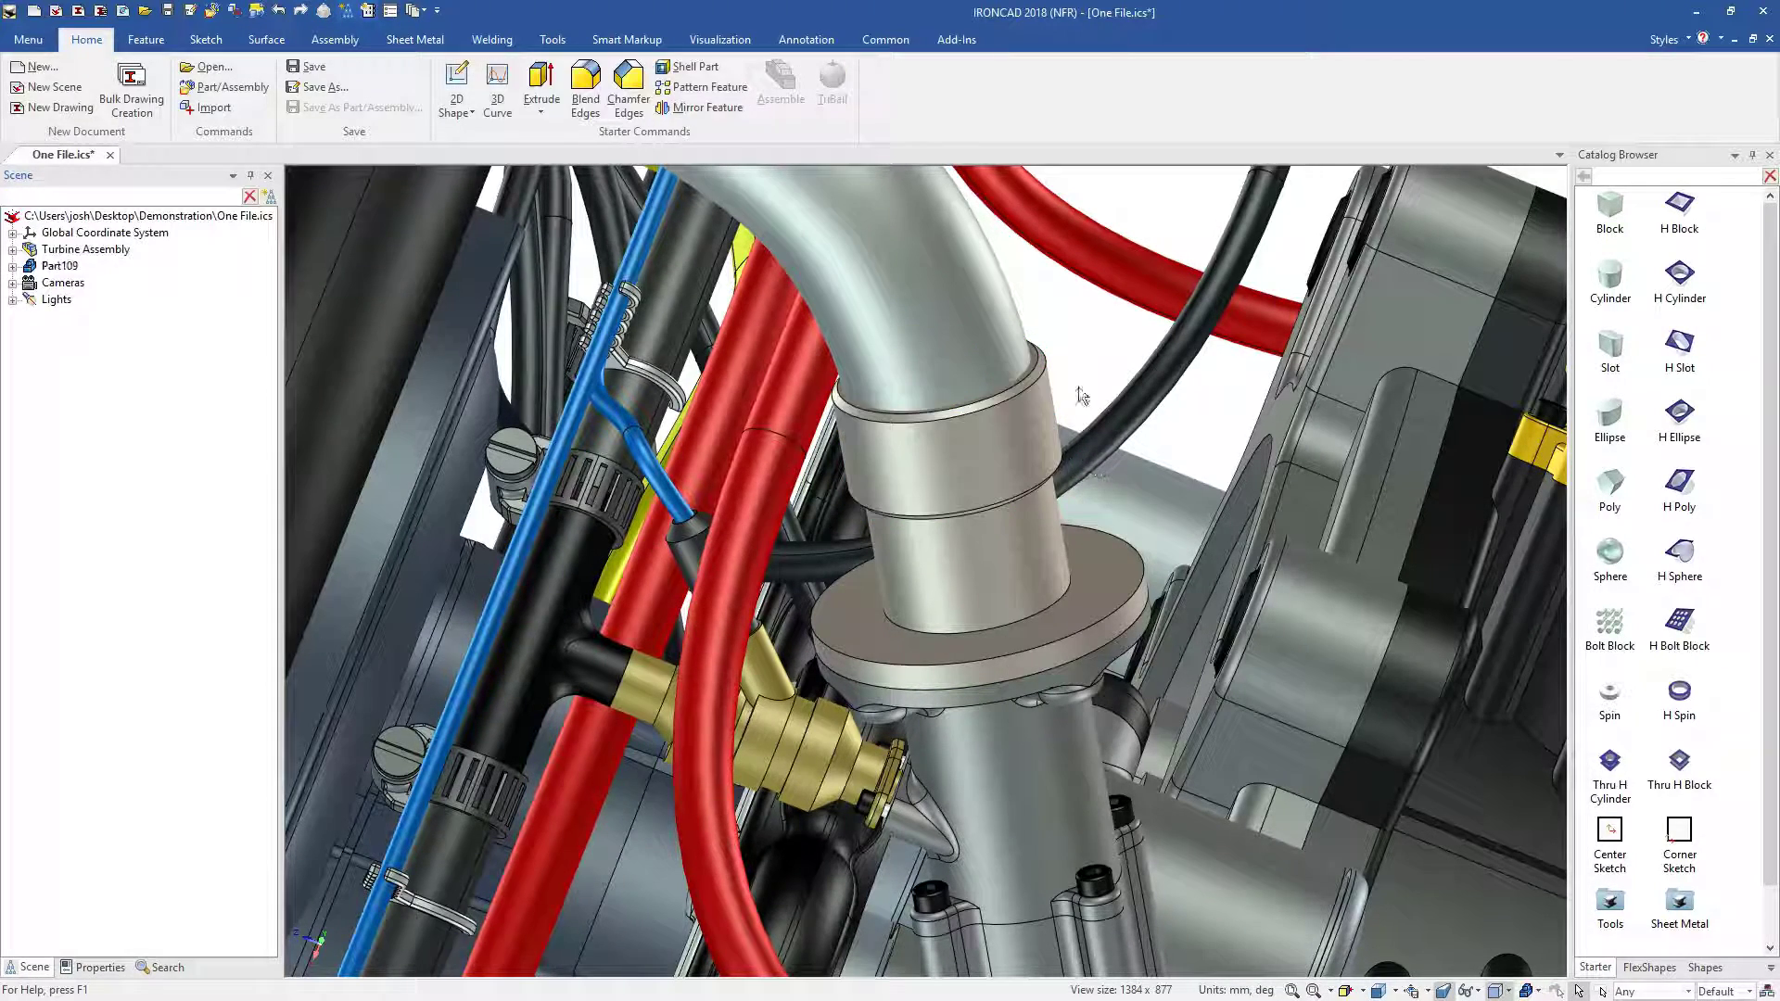
Blend the inner and outer edges of the flange disc's upper face with a constant 1 mm radius.
click(1096, 575)
click(1095, 575)
right_click(1096, 574)
click(1139, 582)
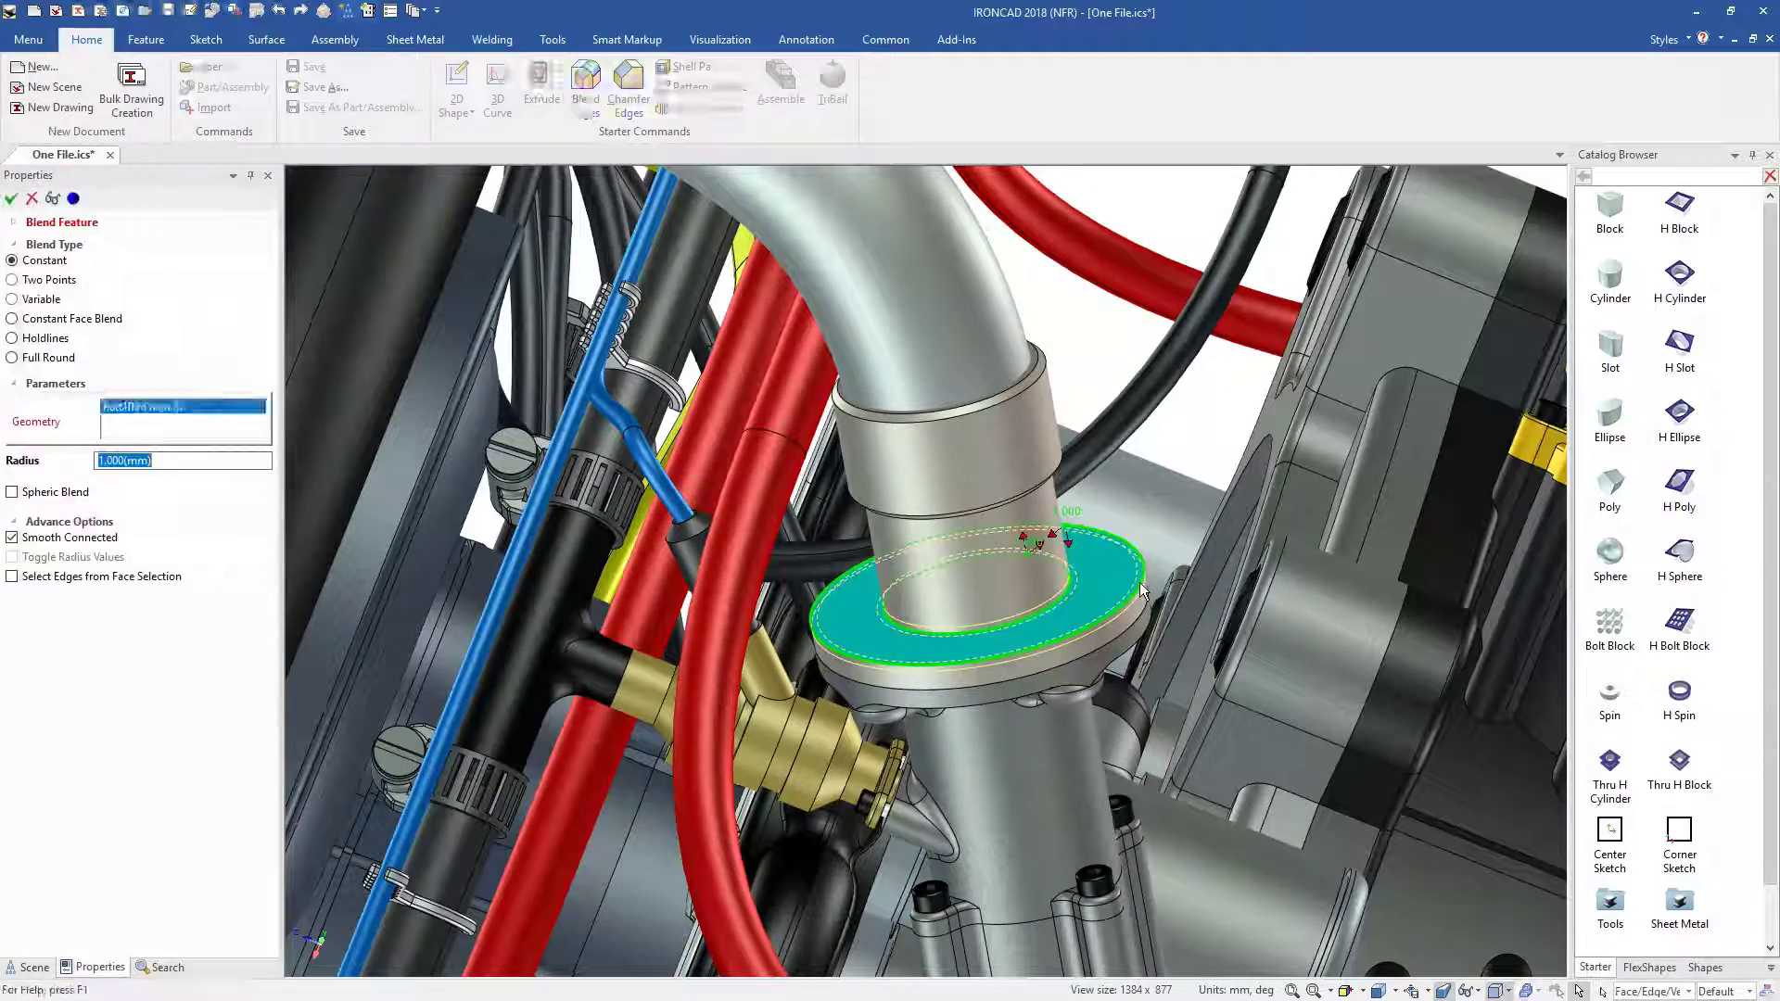
key(Return)
Add an H Cylinder bolt hole on the flange disc and use the TriBall to centre it on the mating flange's hole.
scroll(1016, 608, up, 4)
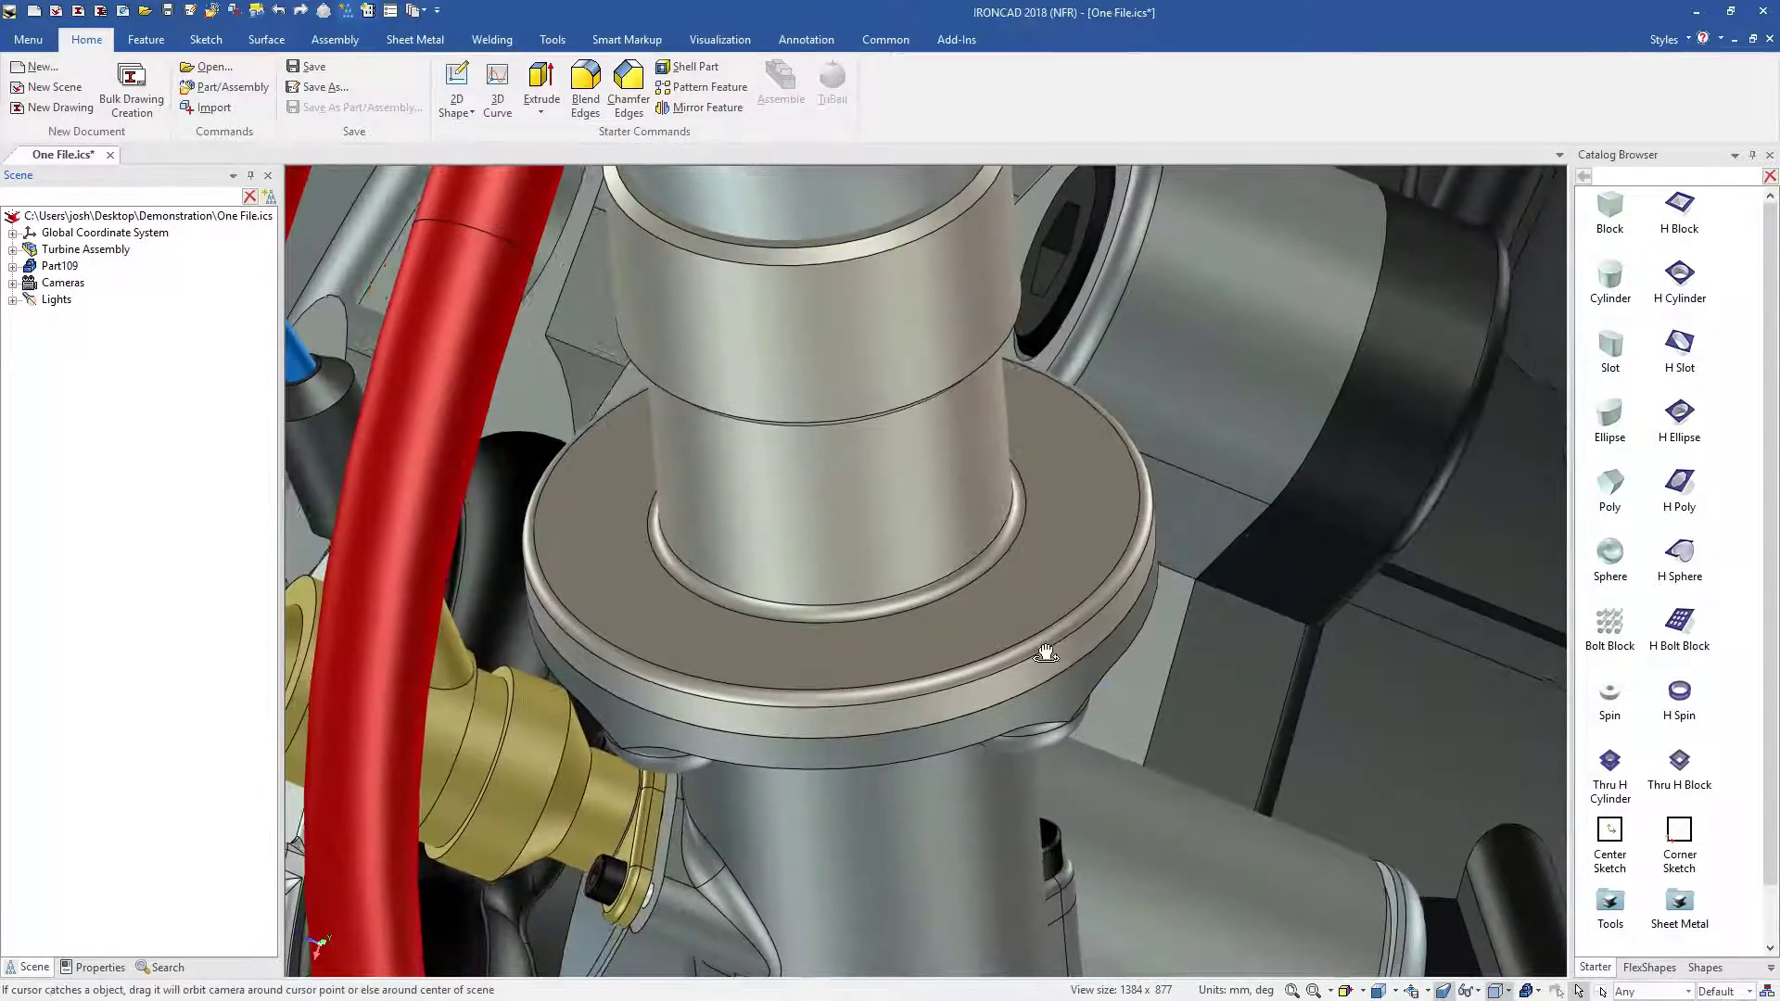
drag(1686, 277, 1025, 609)
middle_drag(1025, 609, 1015, 653)
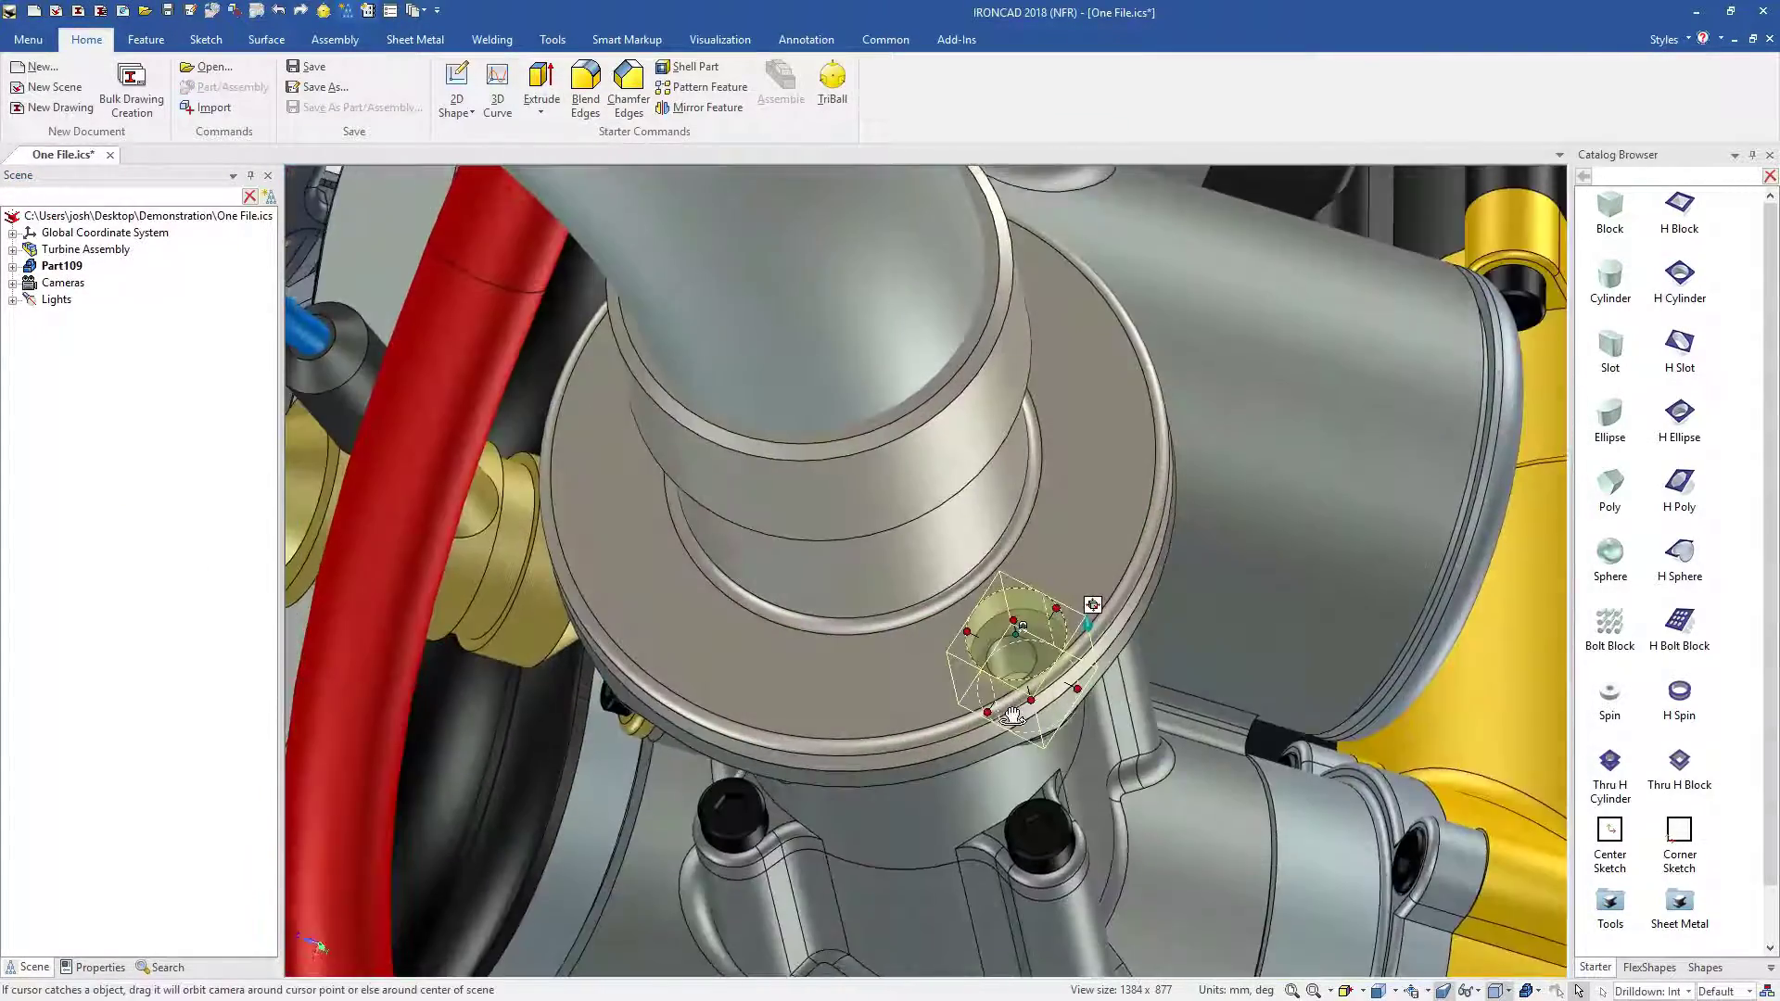
scroll(1015, 649, up, 2)
key(F10)
right_click(1001, 555)
click(1040, 669)
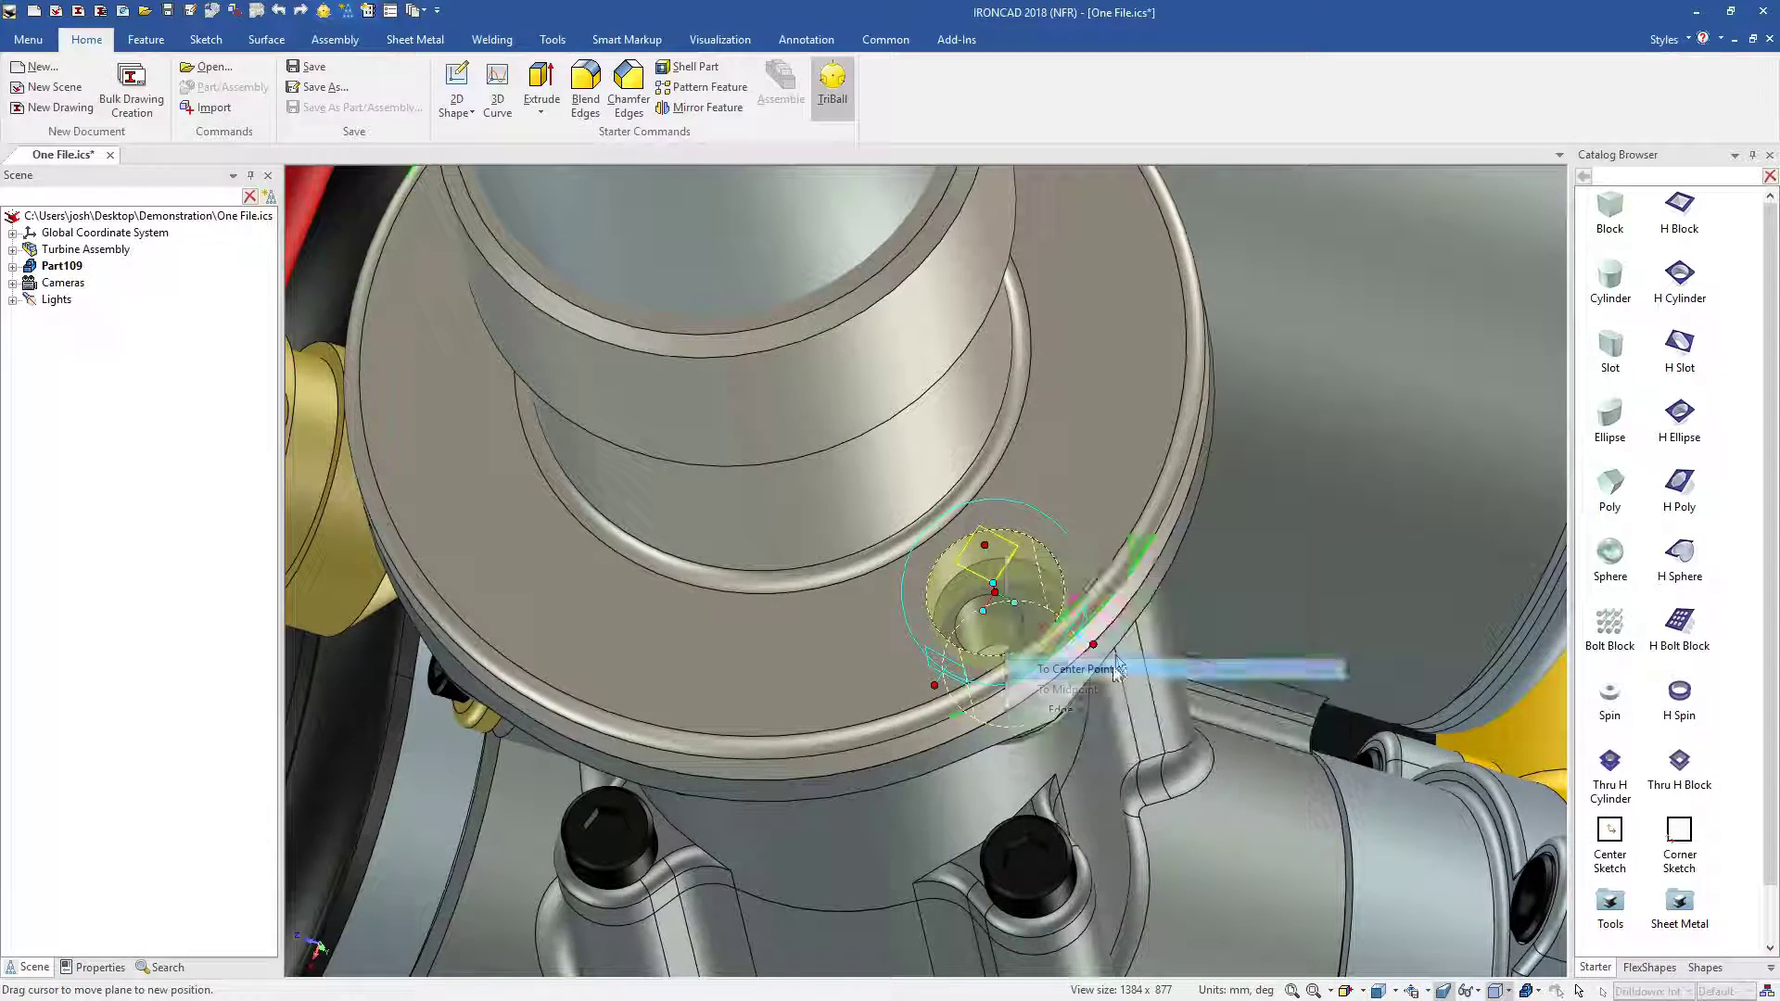
click(1023, 628)
key(F10)
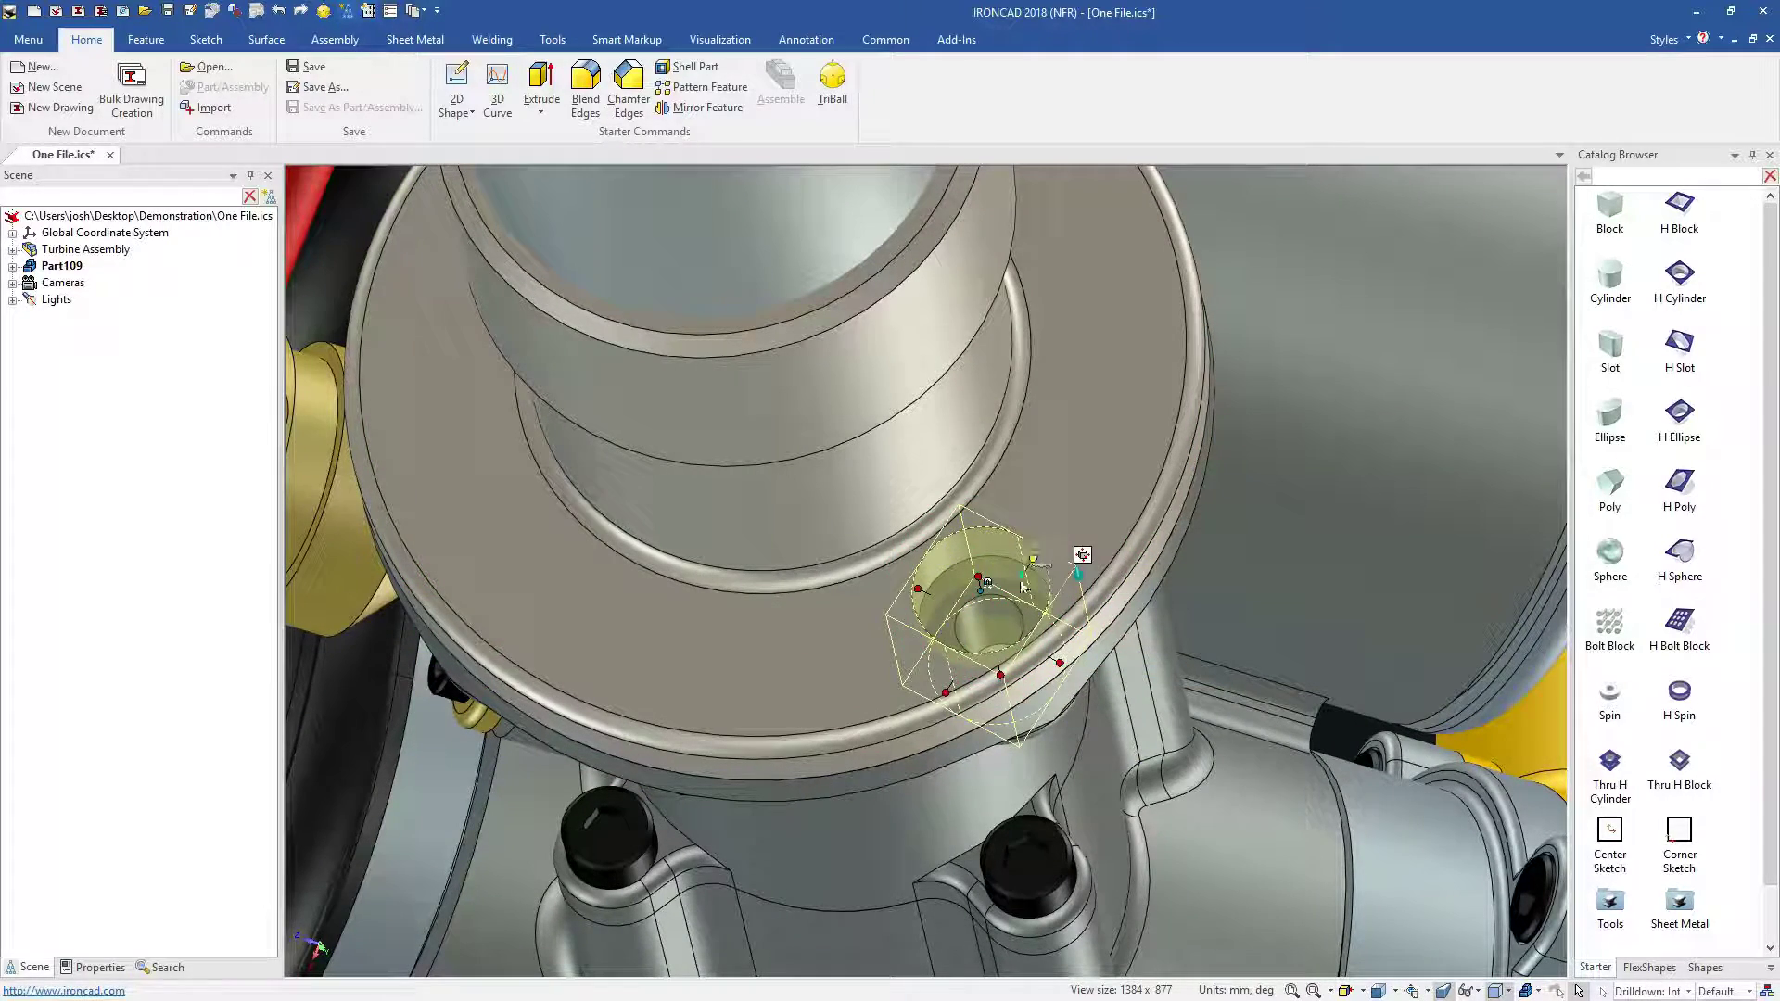
Move the TriBall to the flange's centre axis and create 3 copies of the bolt hole at 90° spacing.
scroll(1024, 586, down, 4)
middle_drag(1020, 603, 848, 476)
key(F10)
drag(964, 628, 918, 603)
right_drag(894, 521, 818, 517)
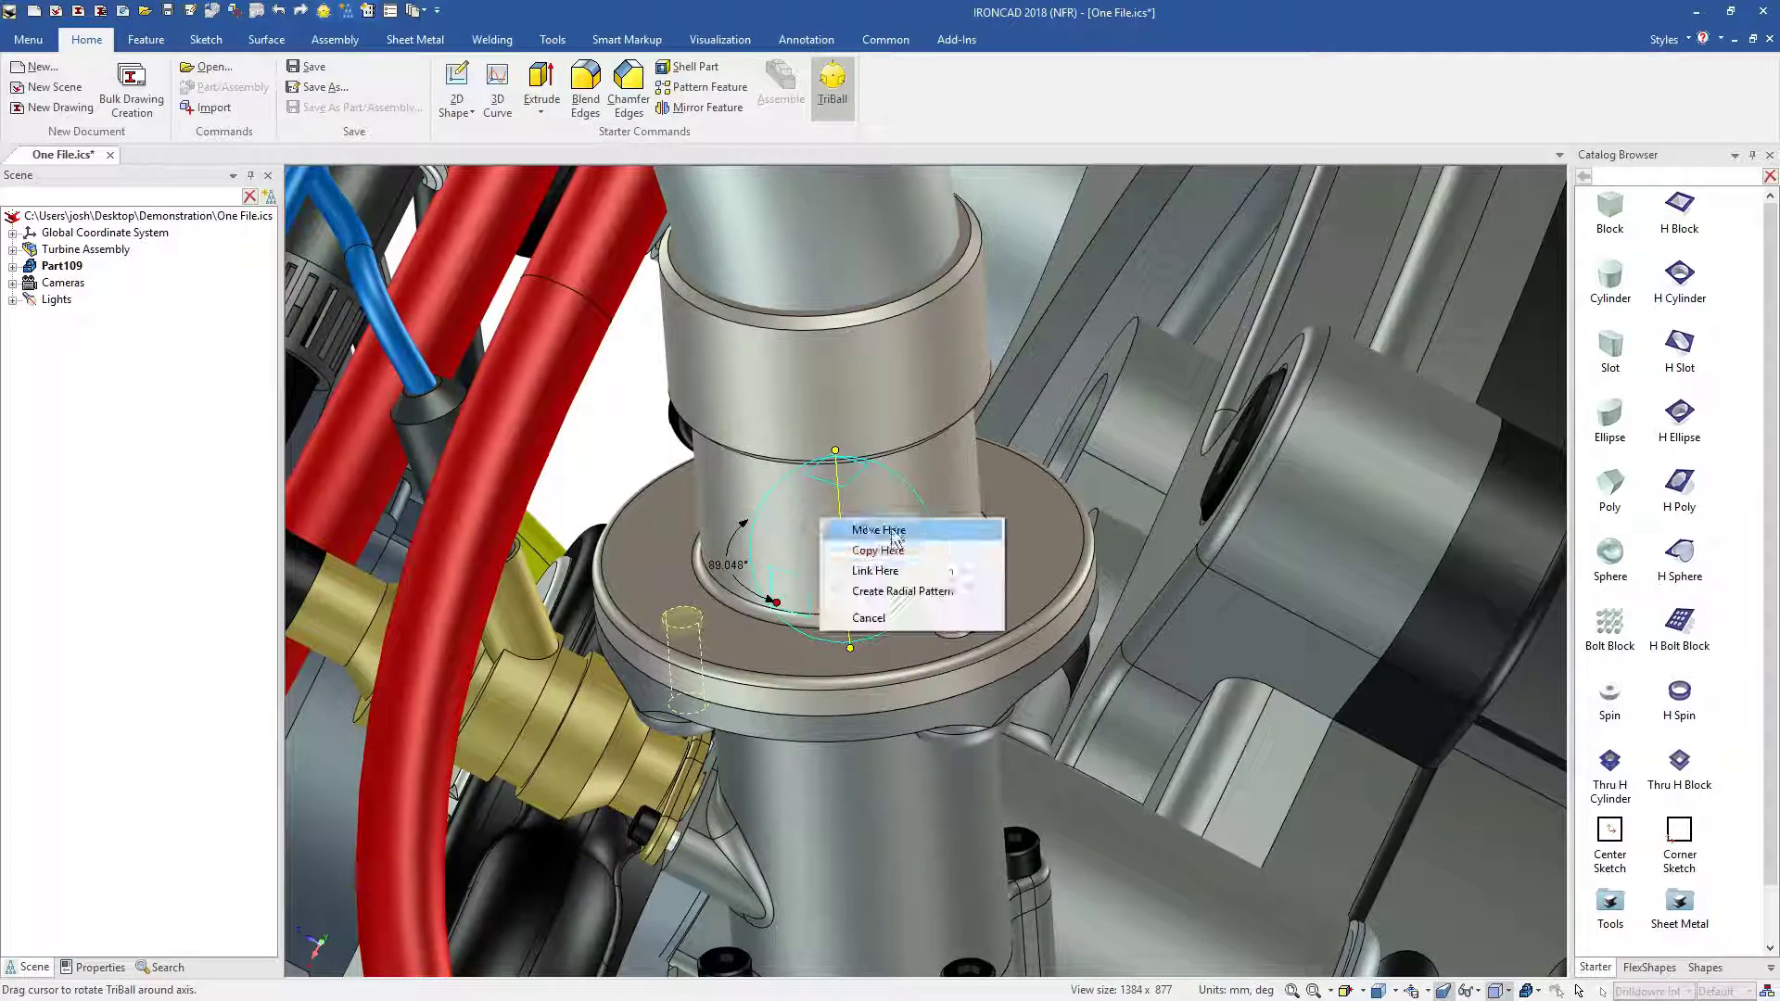
click(854, 548)
text(3)
key(Tab)
text(90)
key(Return)
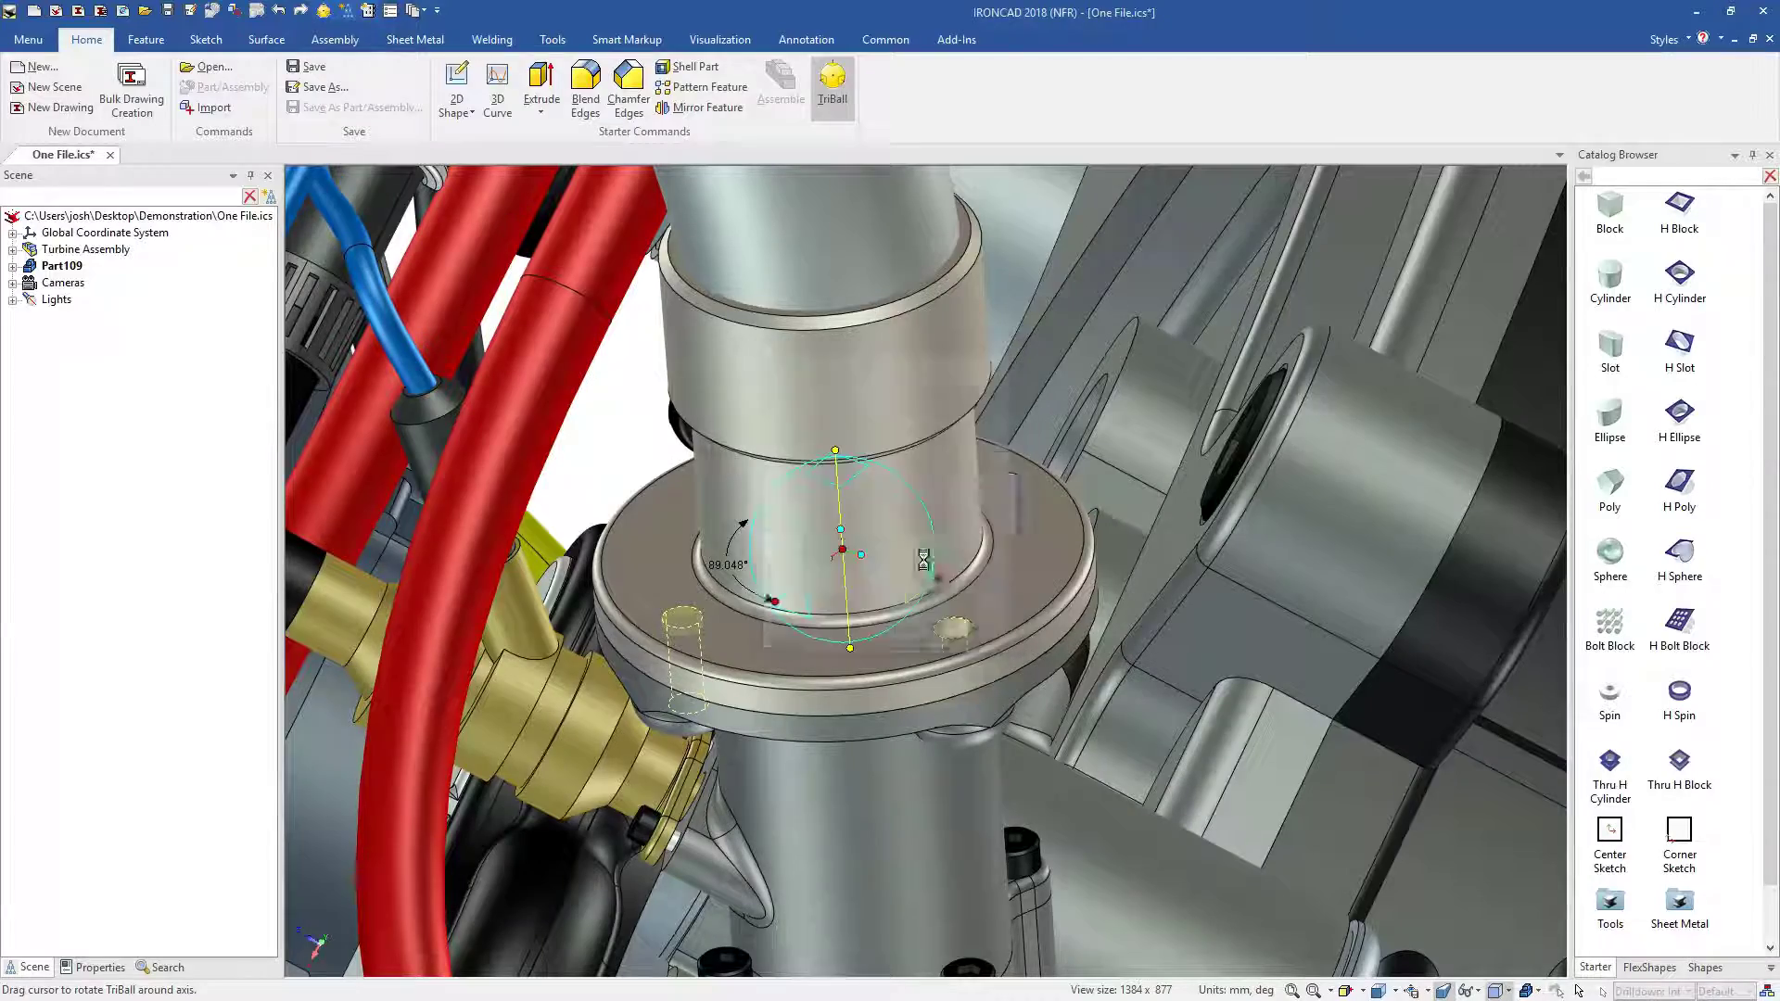
key(F10)
key(Escape)
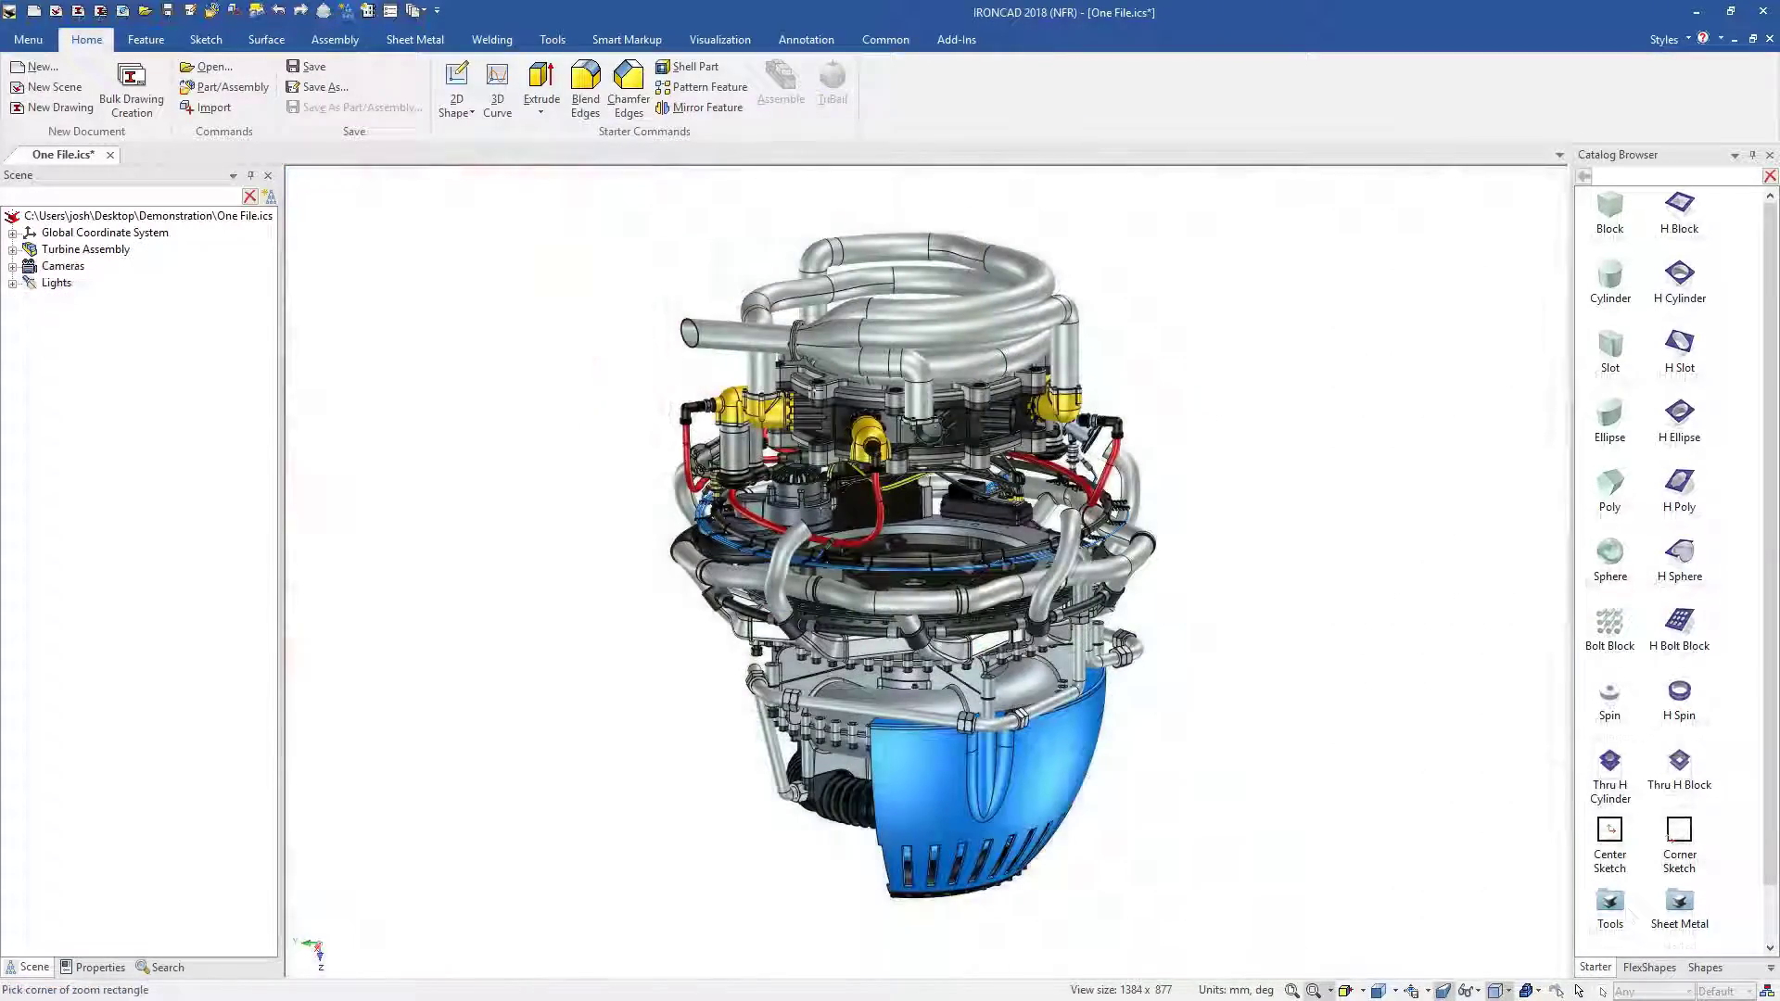
Isolate the EMC Top enclosure and its mounting ring by hiding all unselected parts of the turbine assembly.
drag(789, 388, 1139, 611)
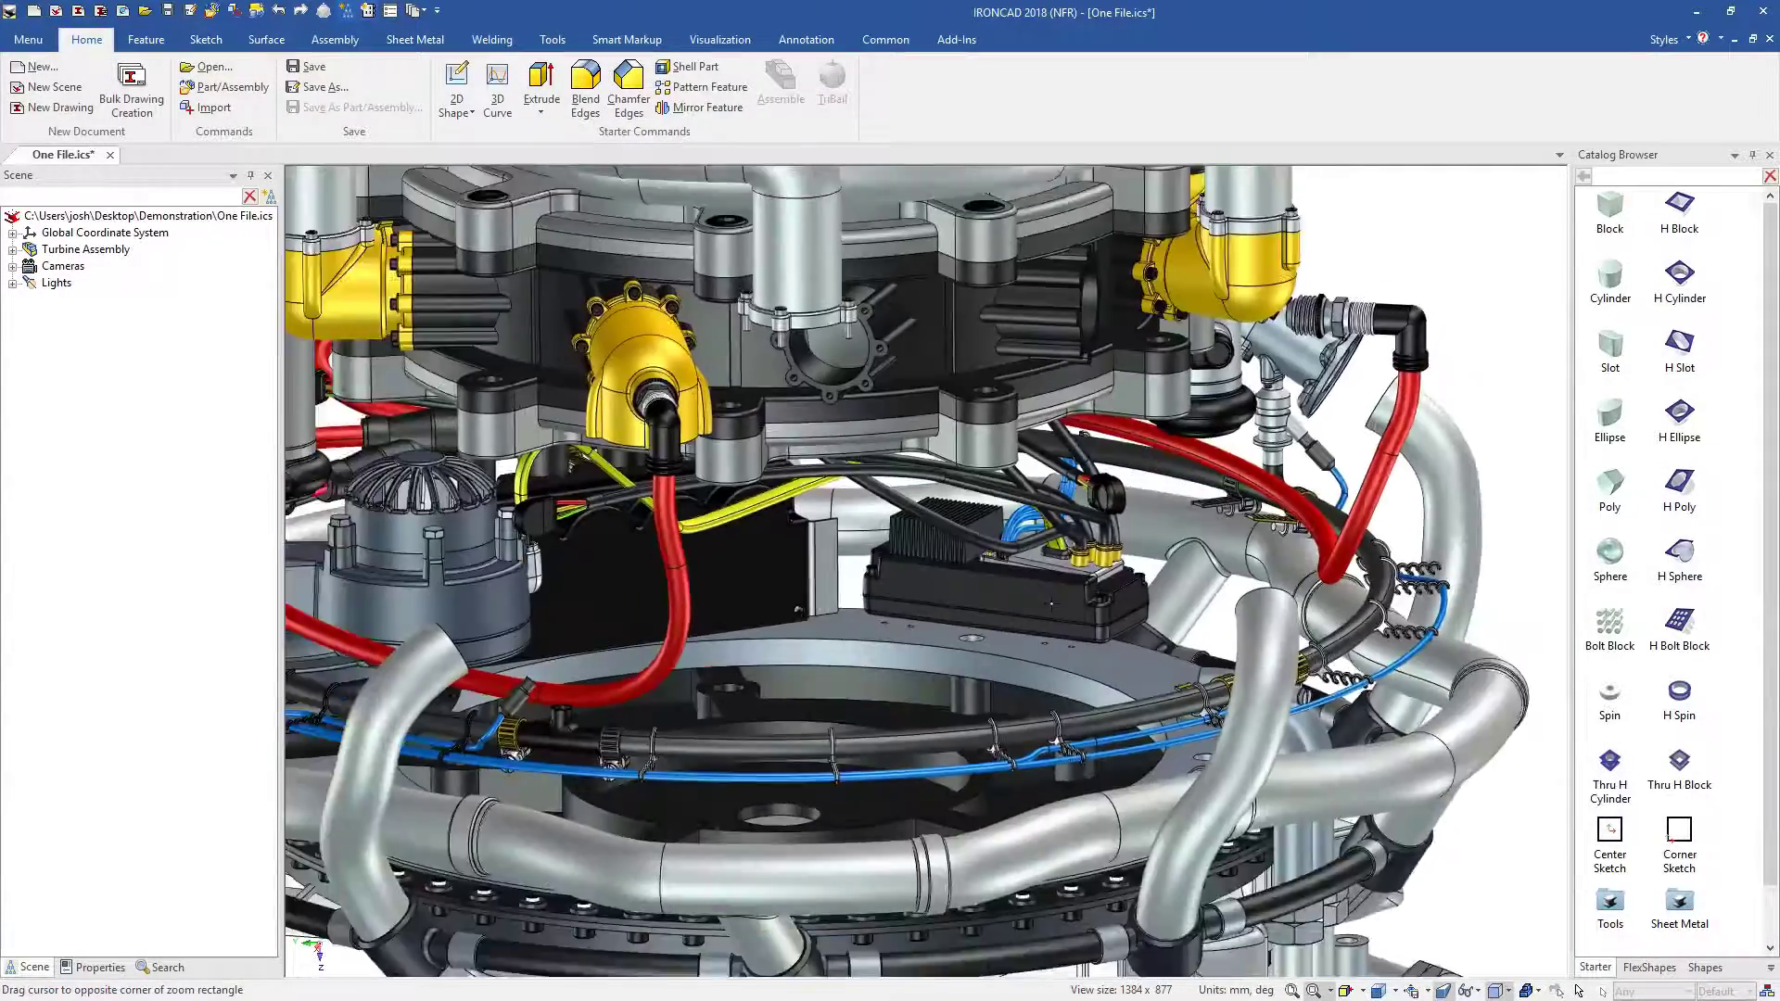
click(997, 656)
click(1004, 656)
click(1005, 608)
right_click(1005, 604)
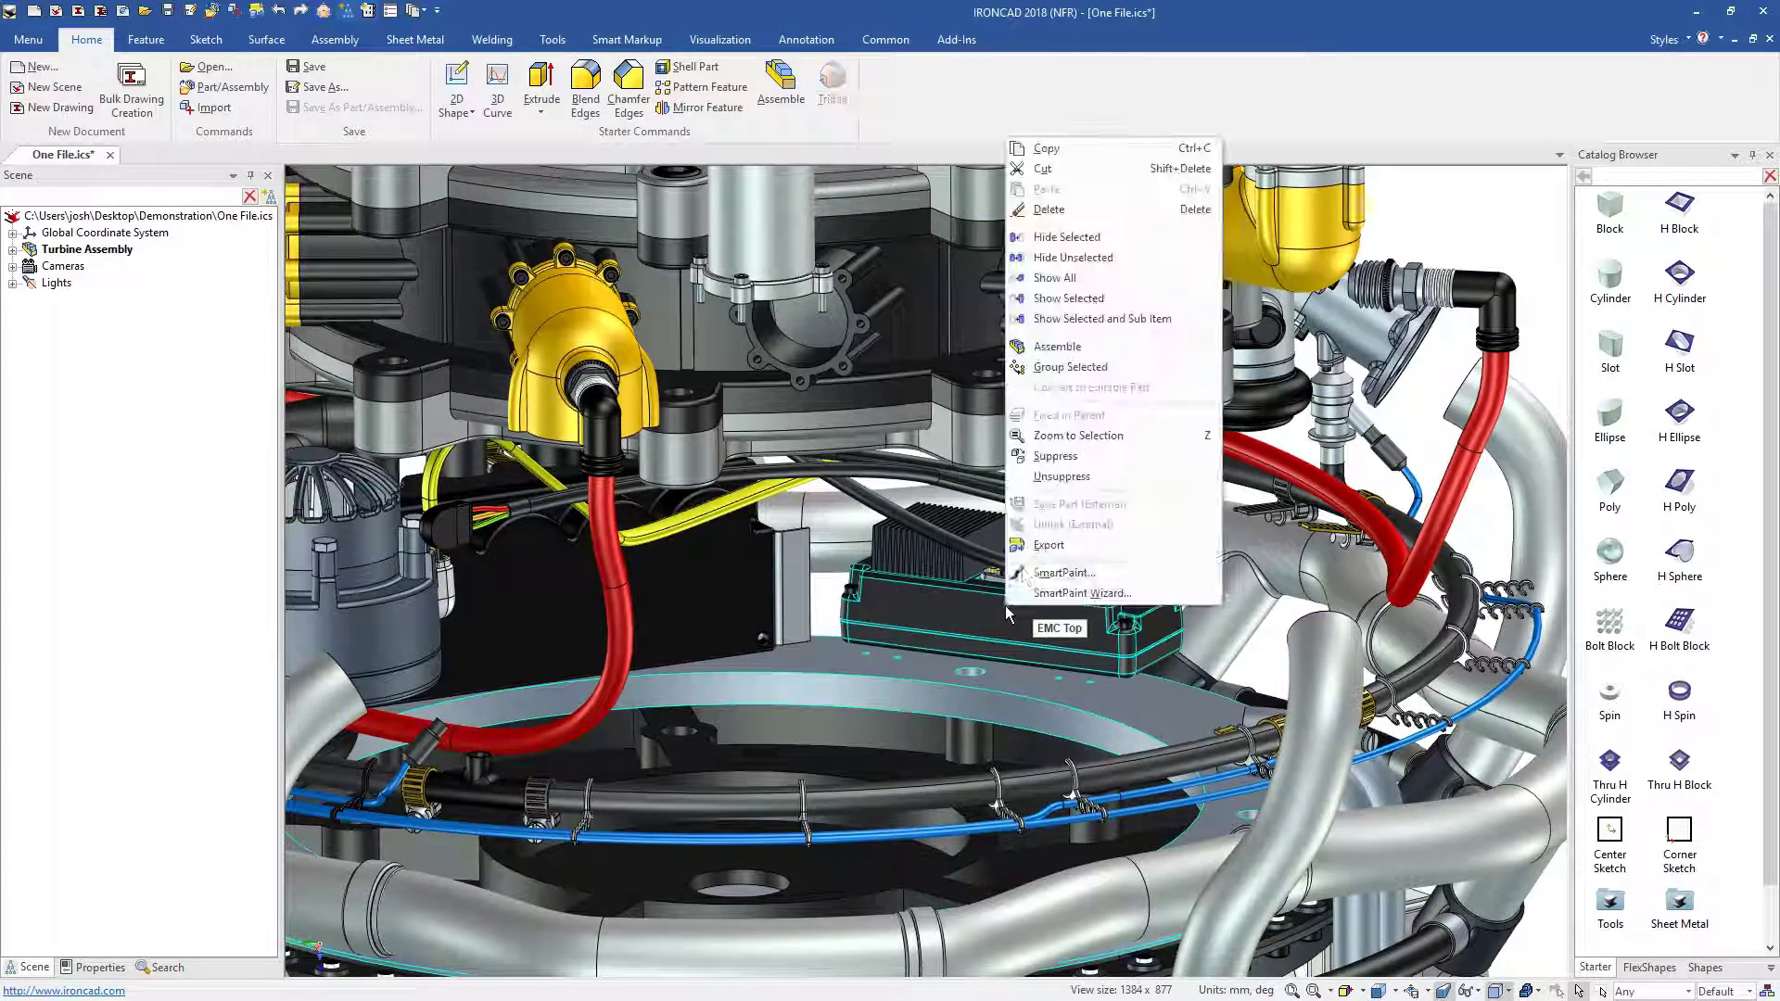
click(1105, 264)
scroll(955, 638, up, 5)
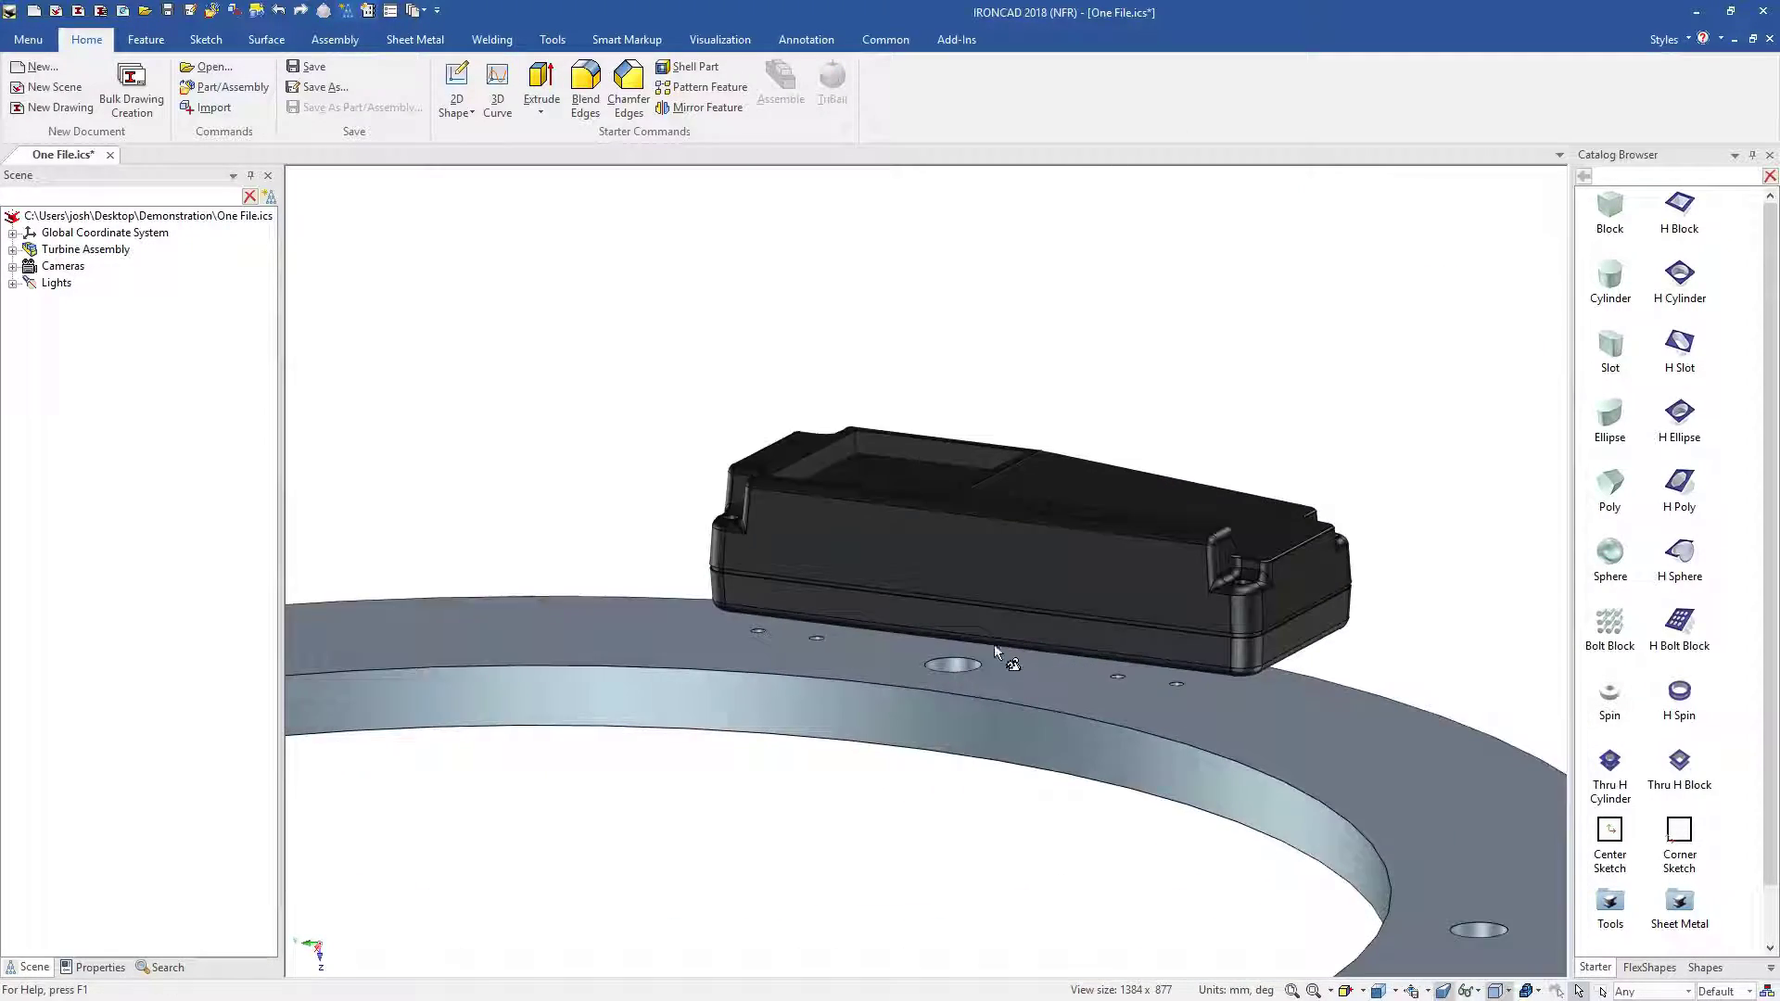
Place a sheet metal Stock from the Sheet Metal catalog on the mounting ring beside the enclosure.
double_click(1678, 913)
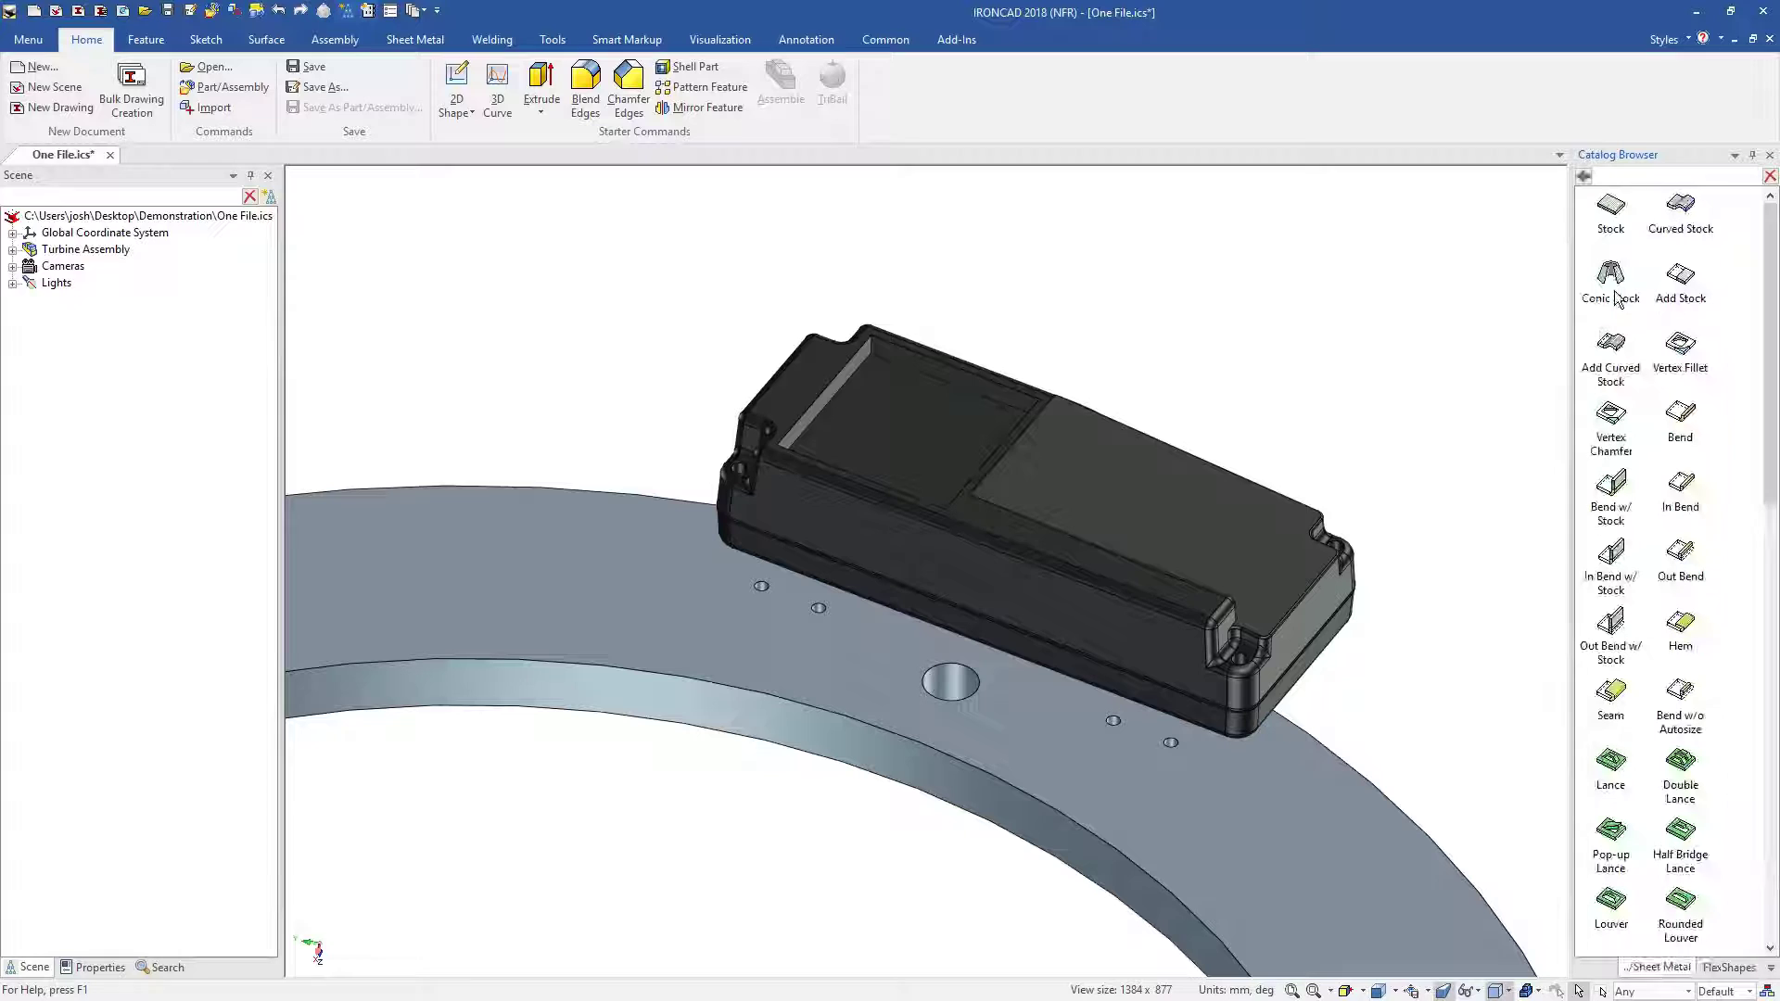
drag(1601, 222, 930, 620)
key(F10)
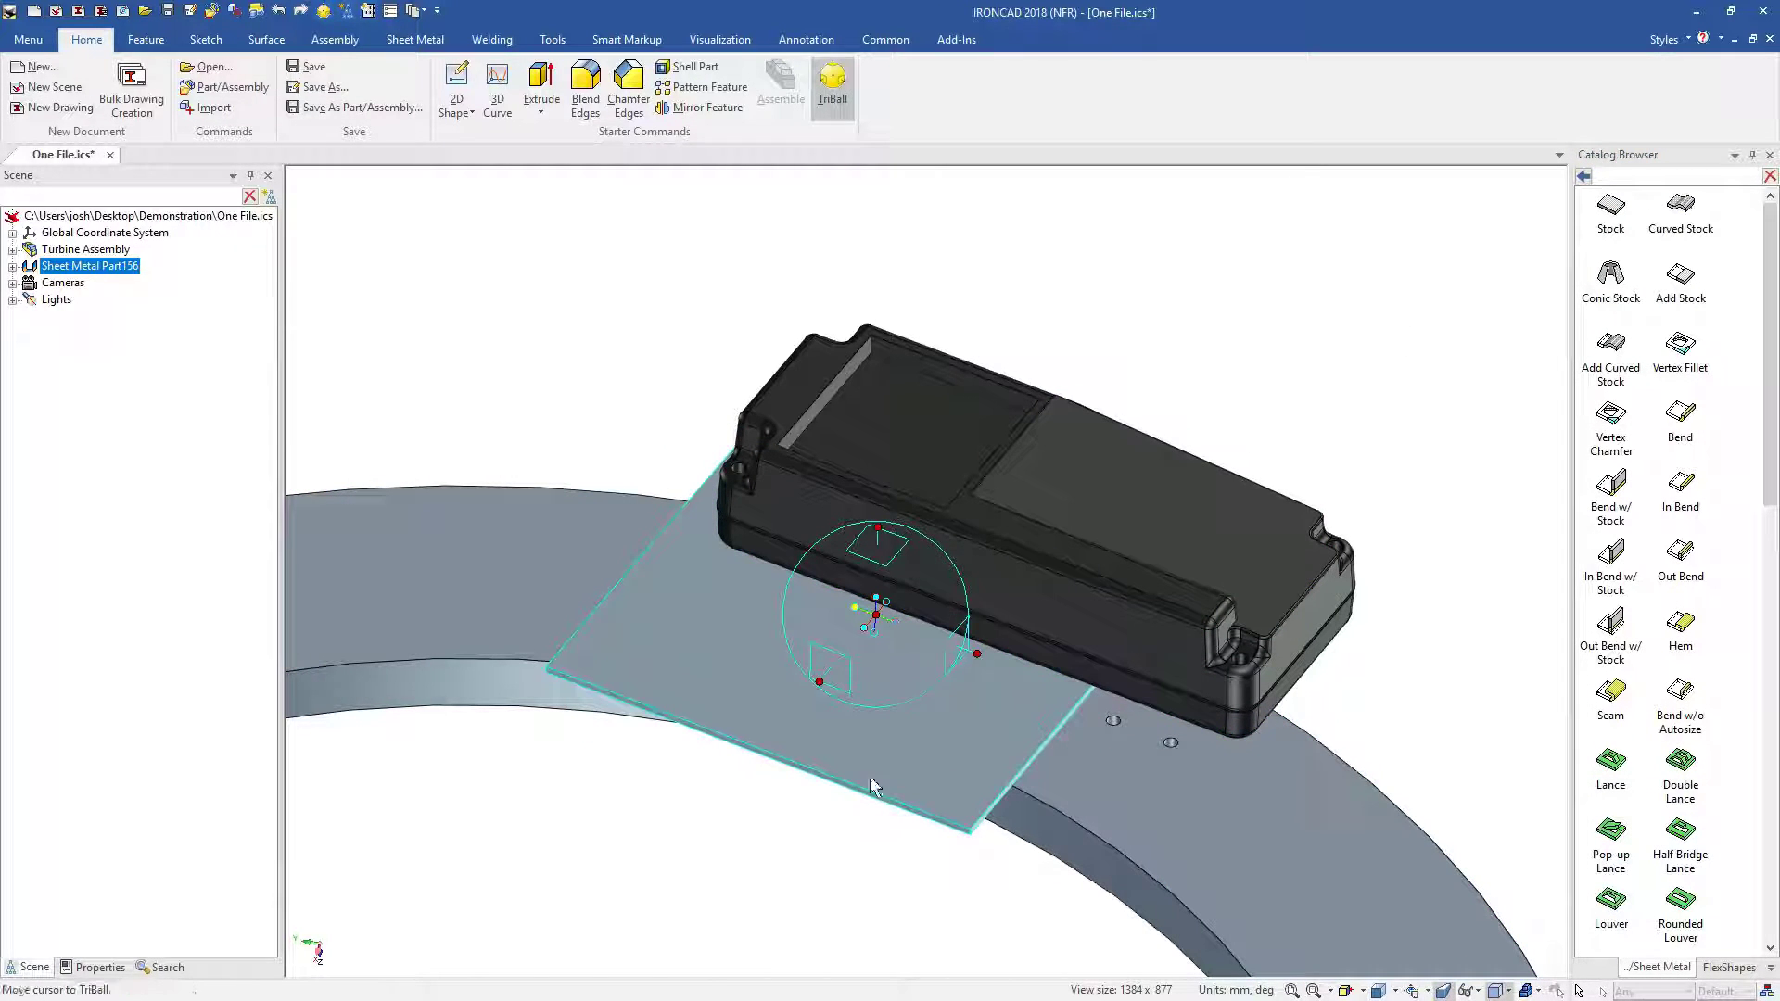
key(F10)
Resize the sheet metal stock so it runs lengthwise beneath the enclosure and extends past its end.
click(804, 774)
drag(749, 762, 1010, 682)
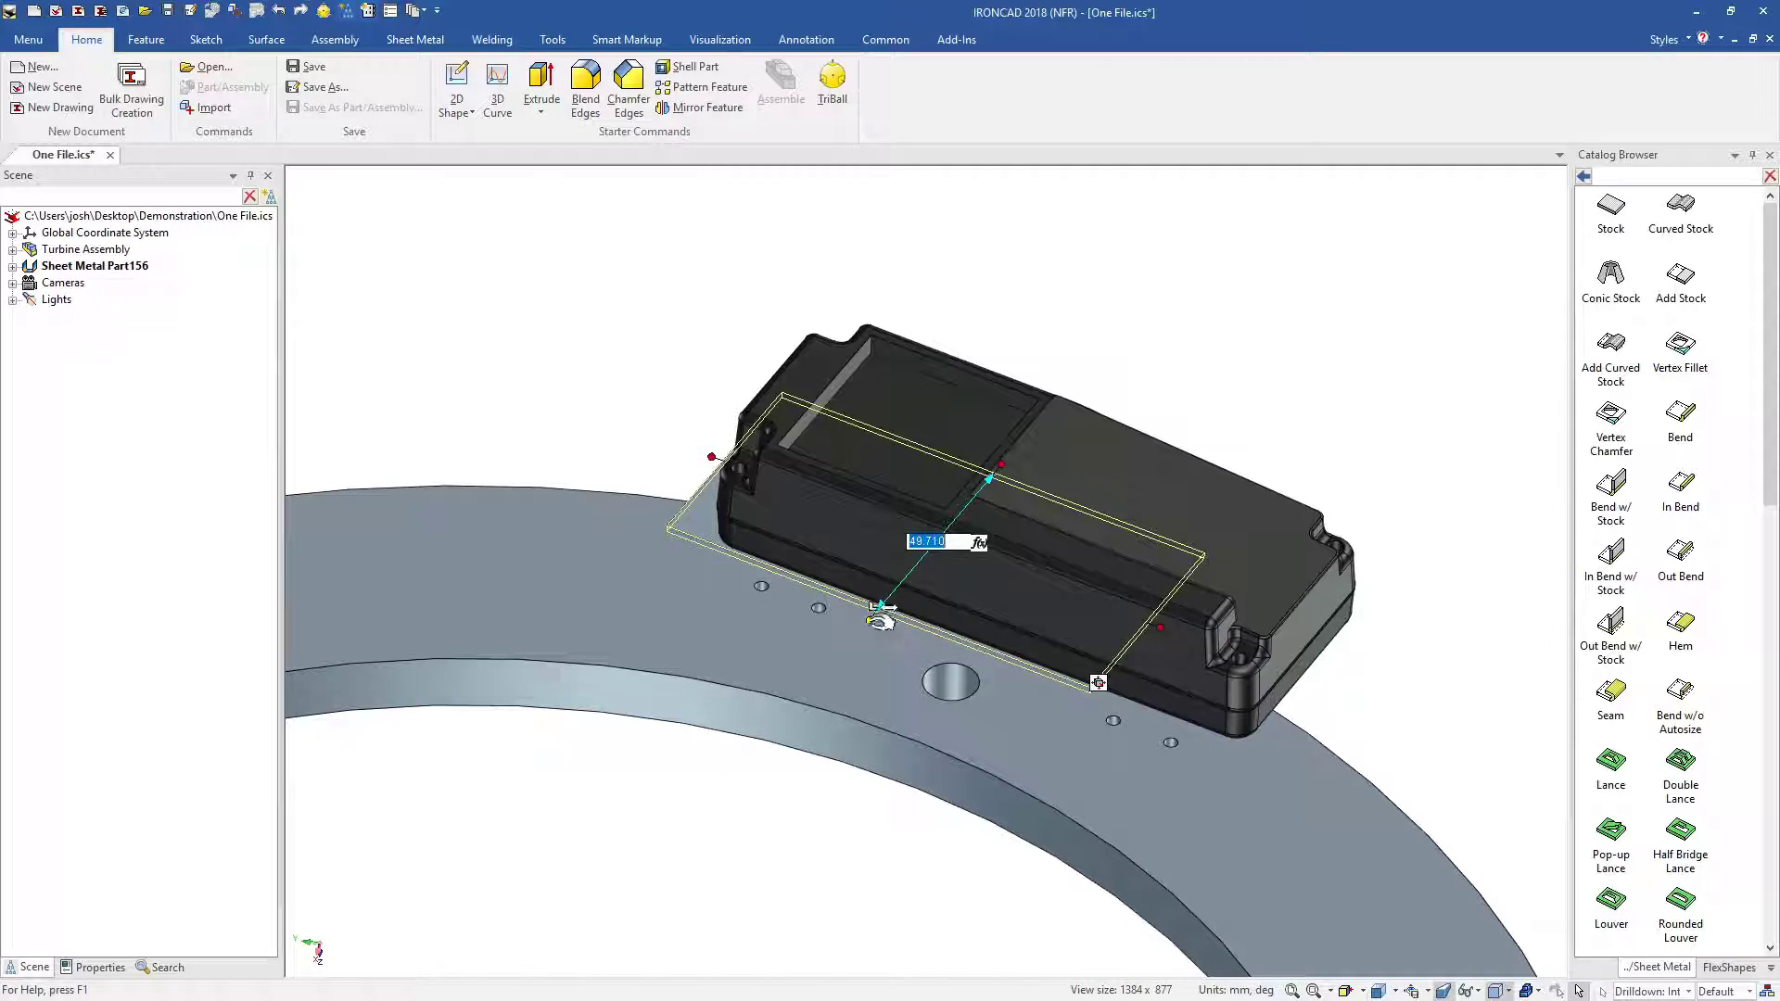
drag(876, 613, 886, 599)
drag(969, 685, 981, 691)
drag(1159, 639, 1311, 643)
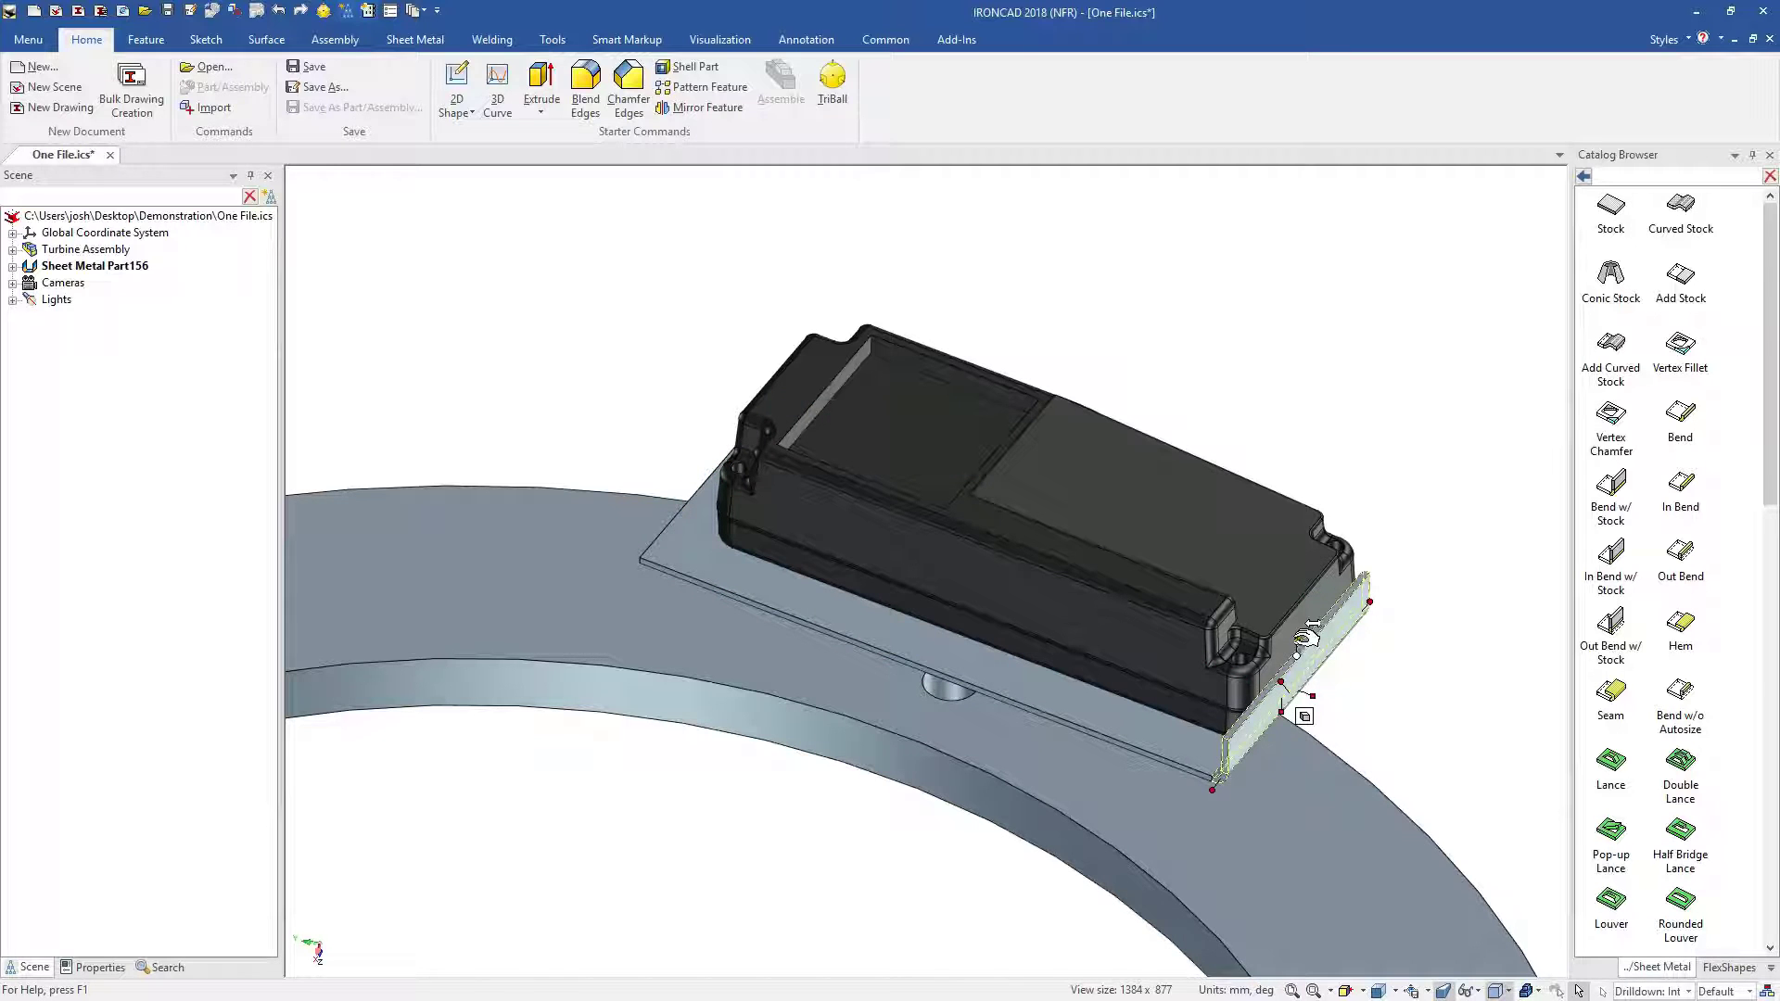
Raise the bent flange at the sheet's end along the enclosure and set the base stock's width to 40 mm.
drag(1296, 594, 1296, 594)
click(1145, 712)
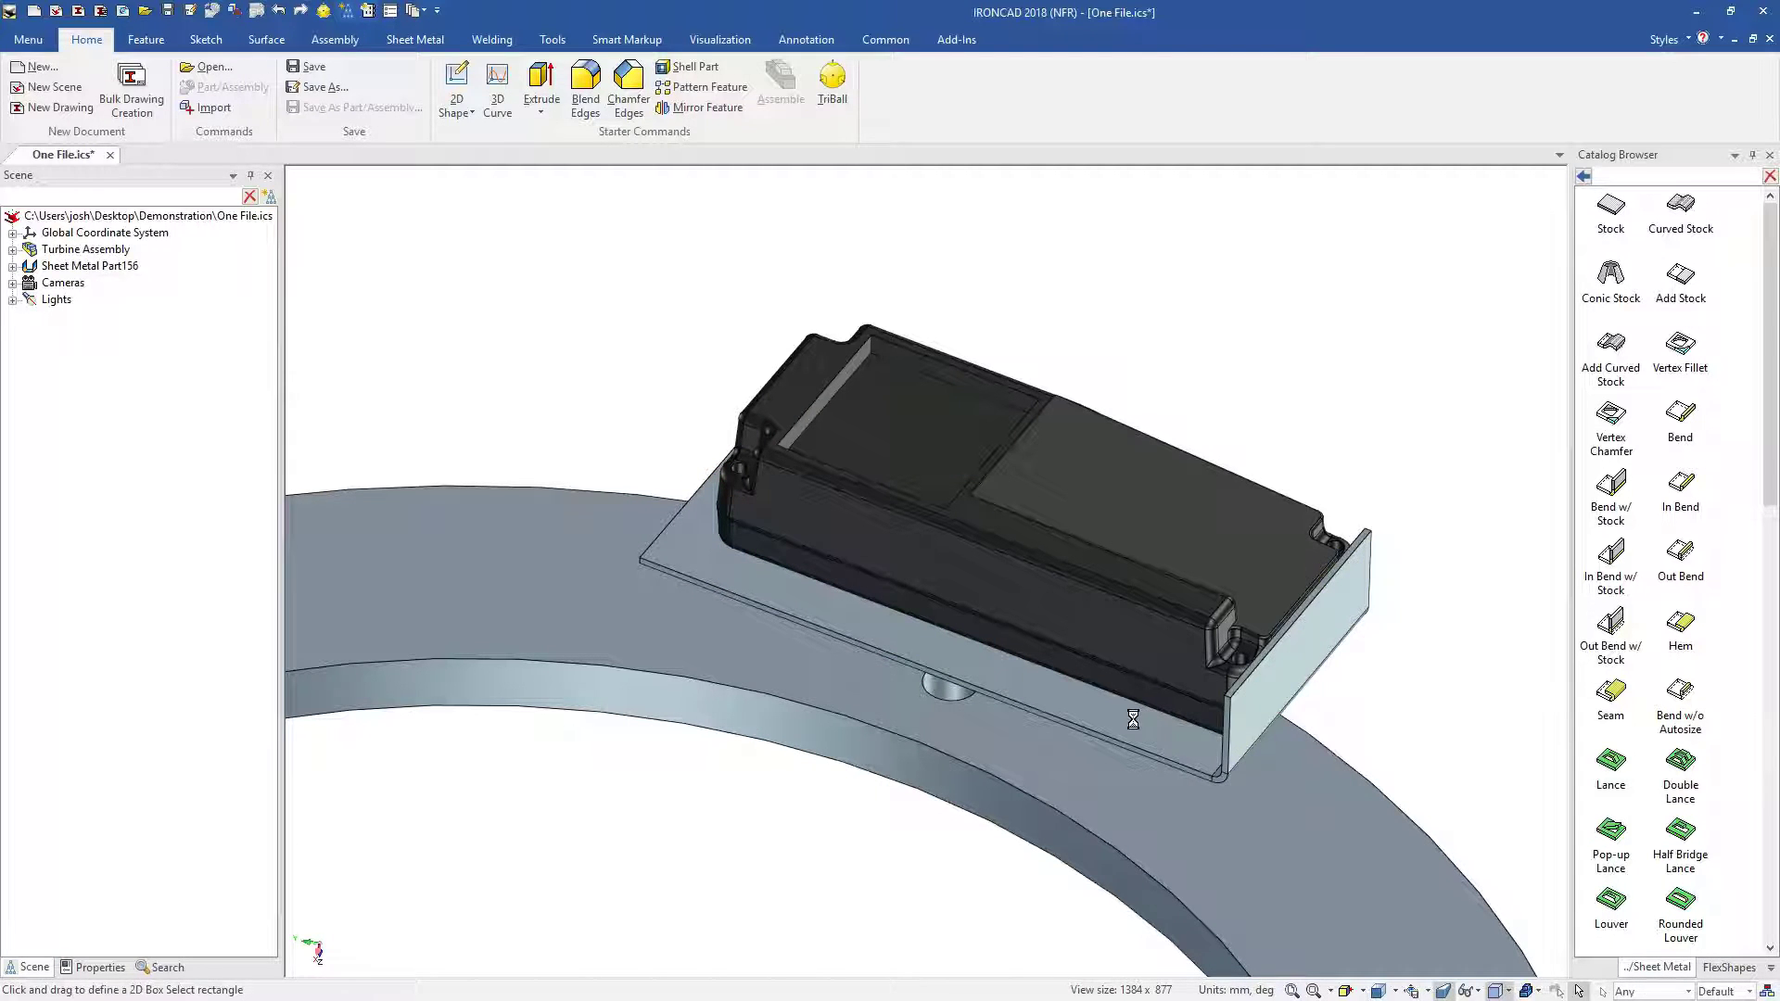
click(1131, 720)
drag(1085, 514, 1033, 575)
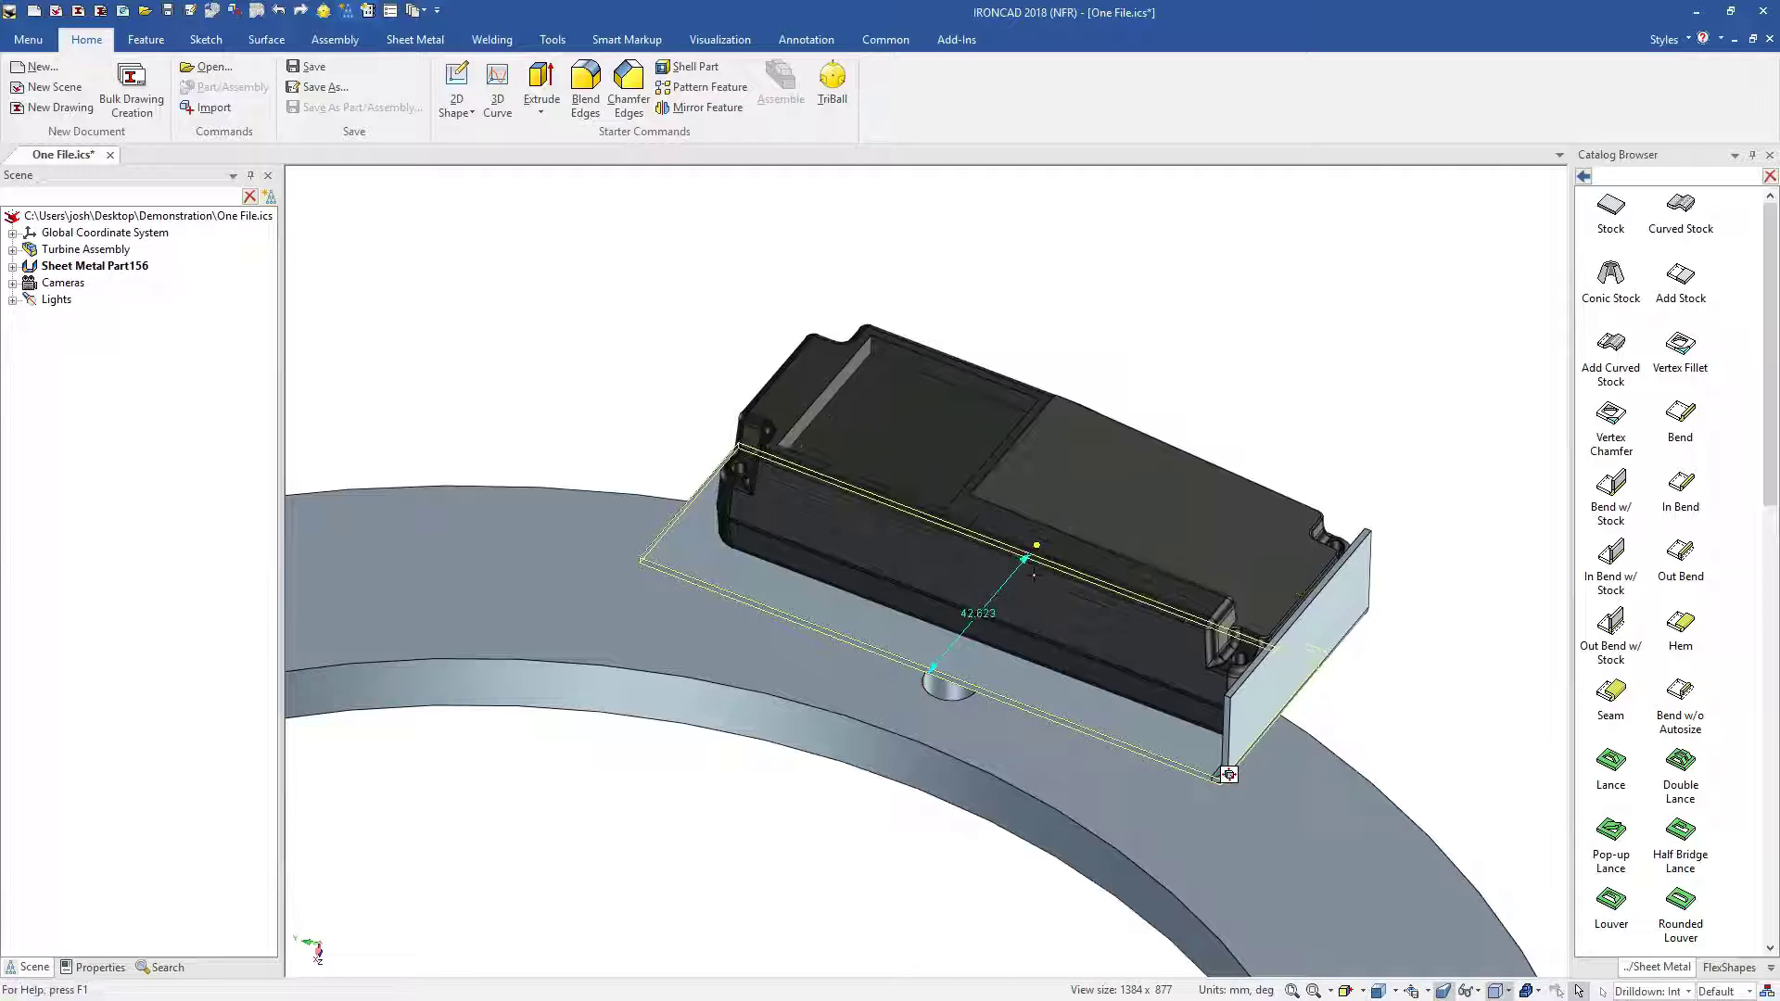
text(40)
key(Return)
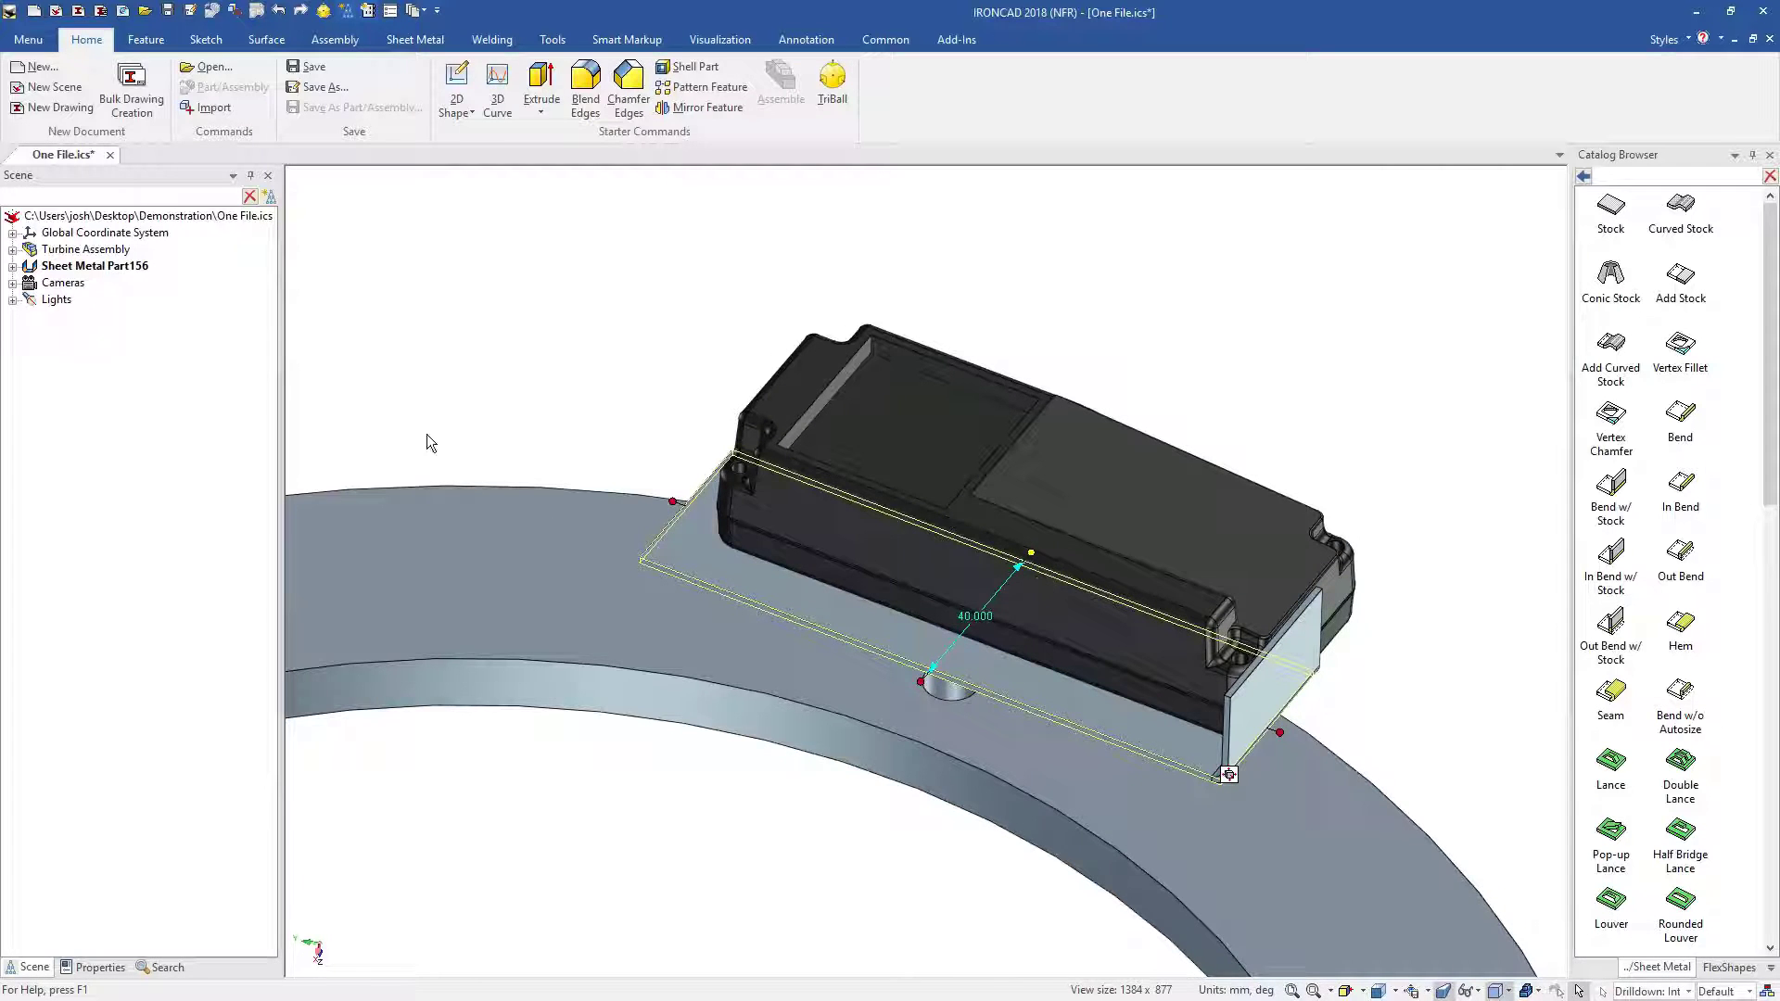
Add an In Bend flange at the opposite end of the base stock and pull that end in to the enclosure's side.
scroll(427, 443, up, 3)
middle_drag(981, 623, 1159, 638)
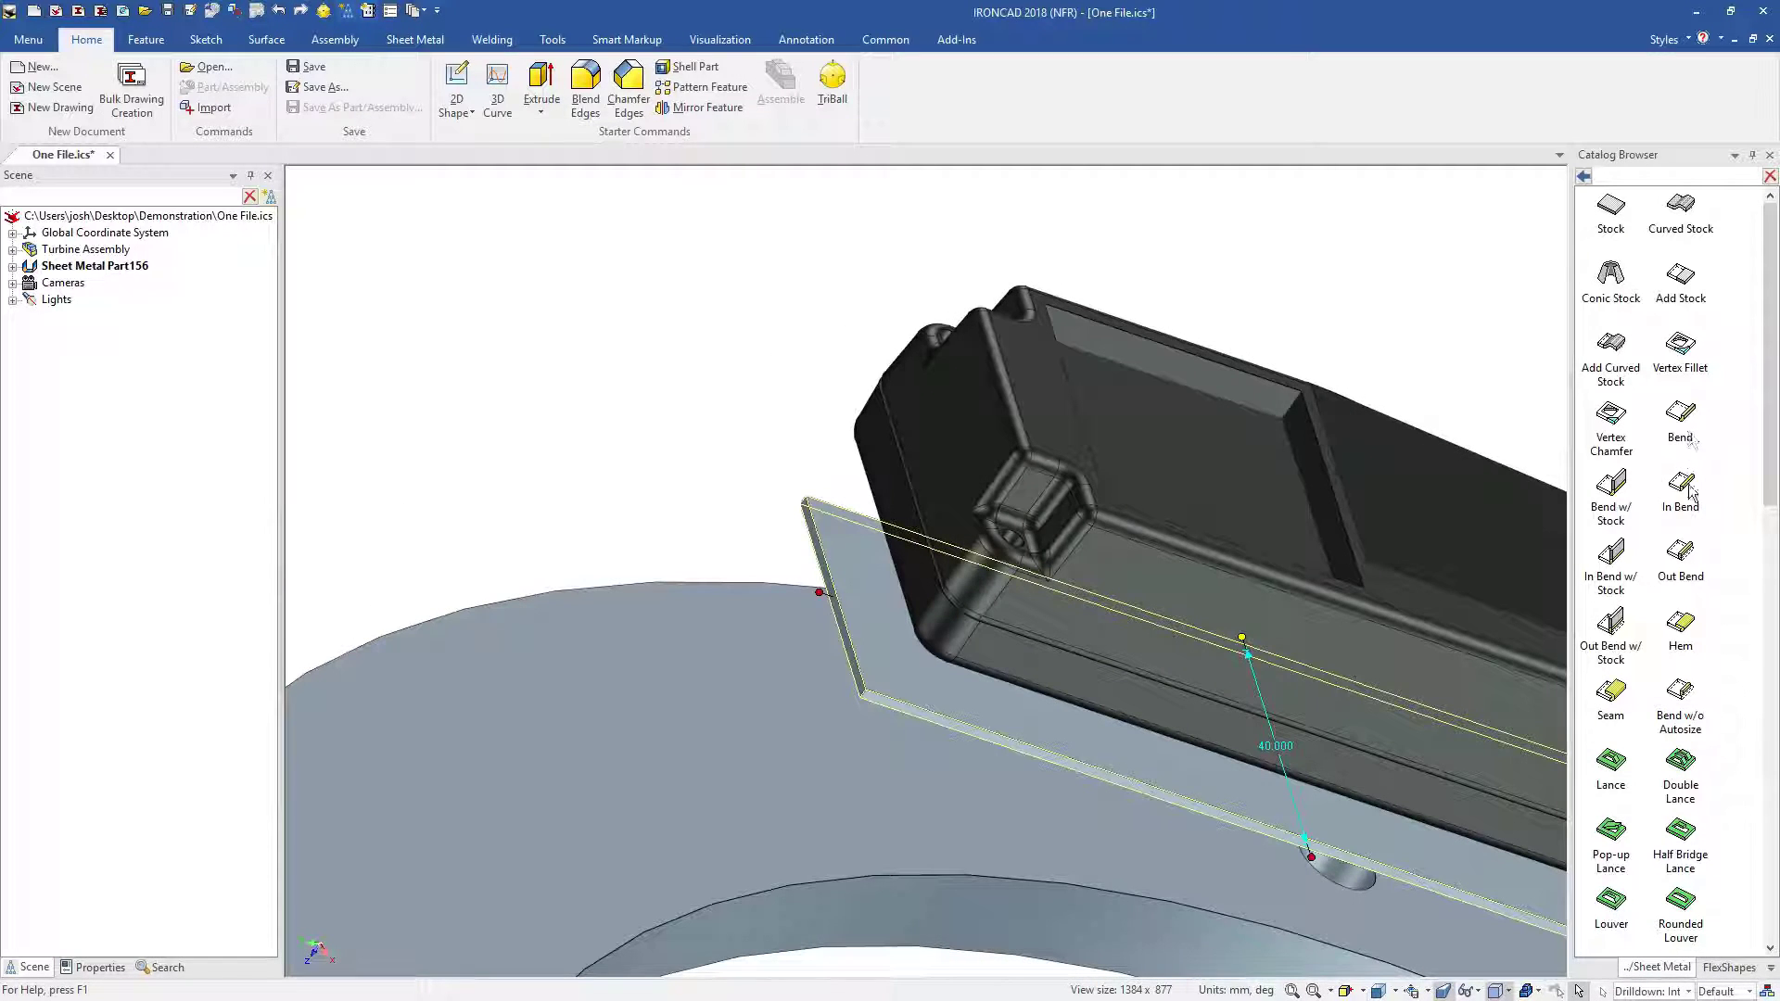
drag(1690, 491, 954, 417)
middle_drag(975, 542, 926, 548)
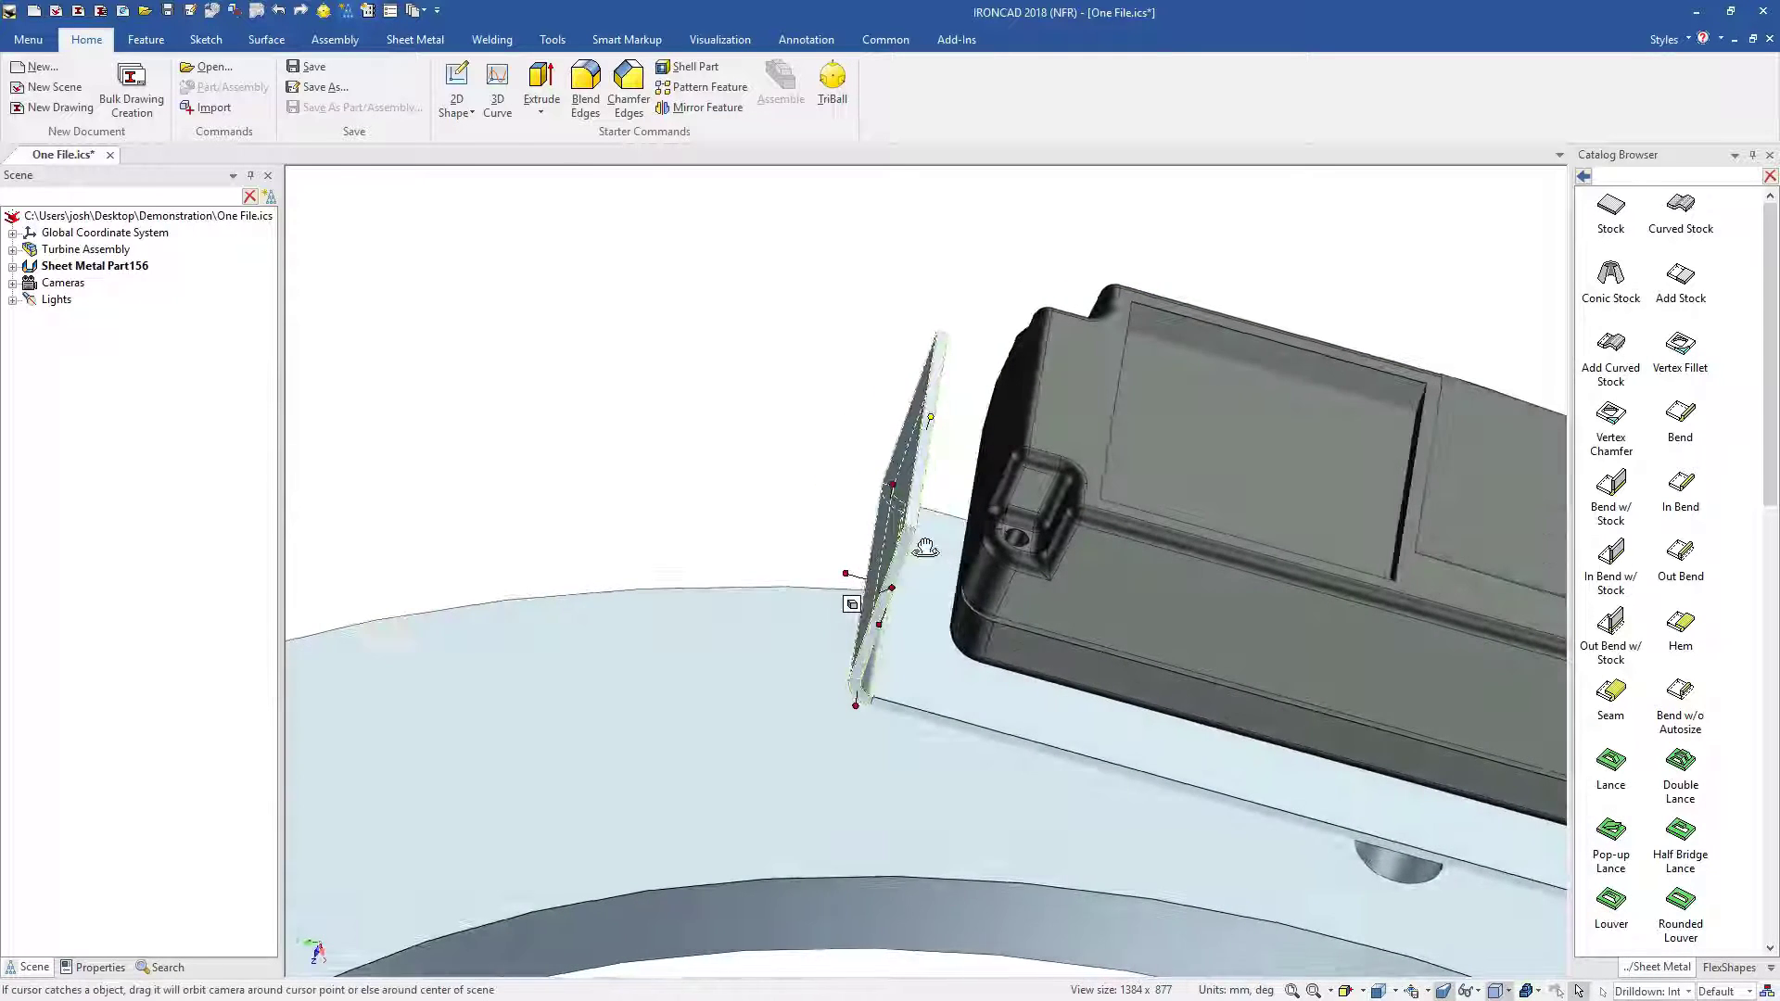
click(942, 602)
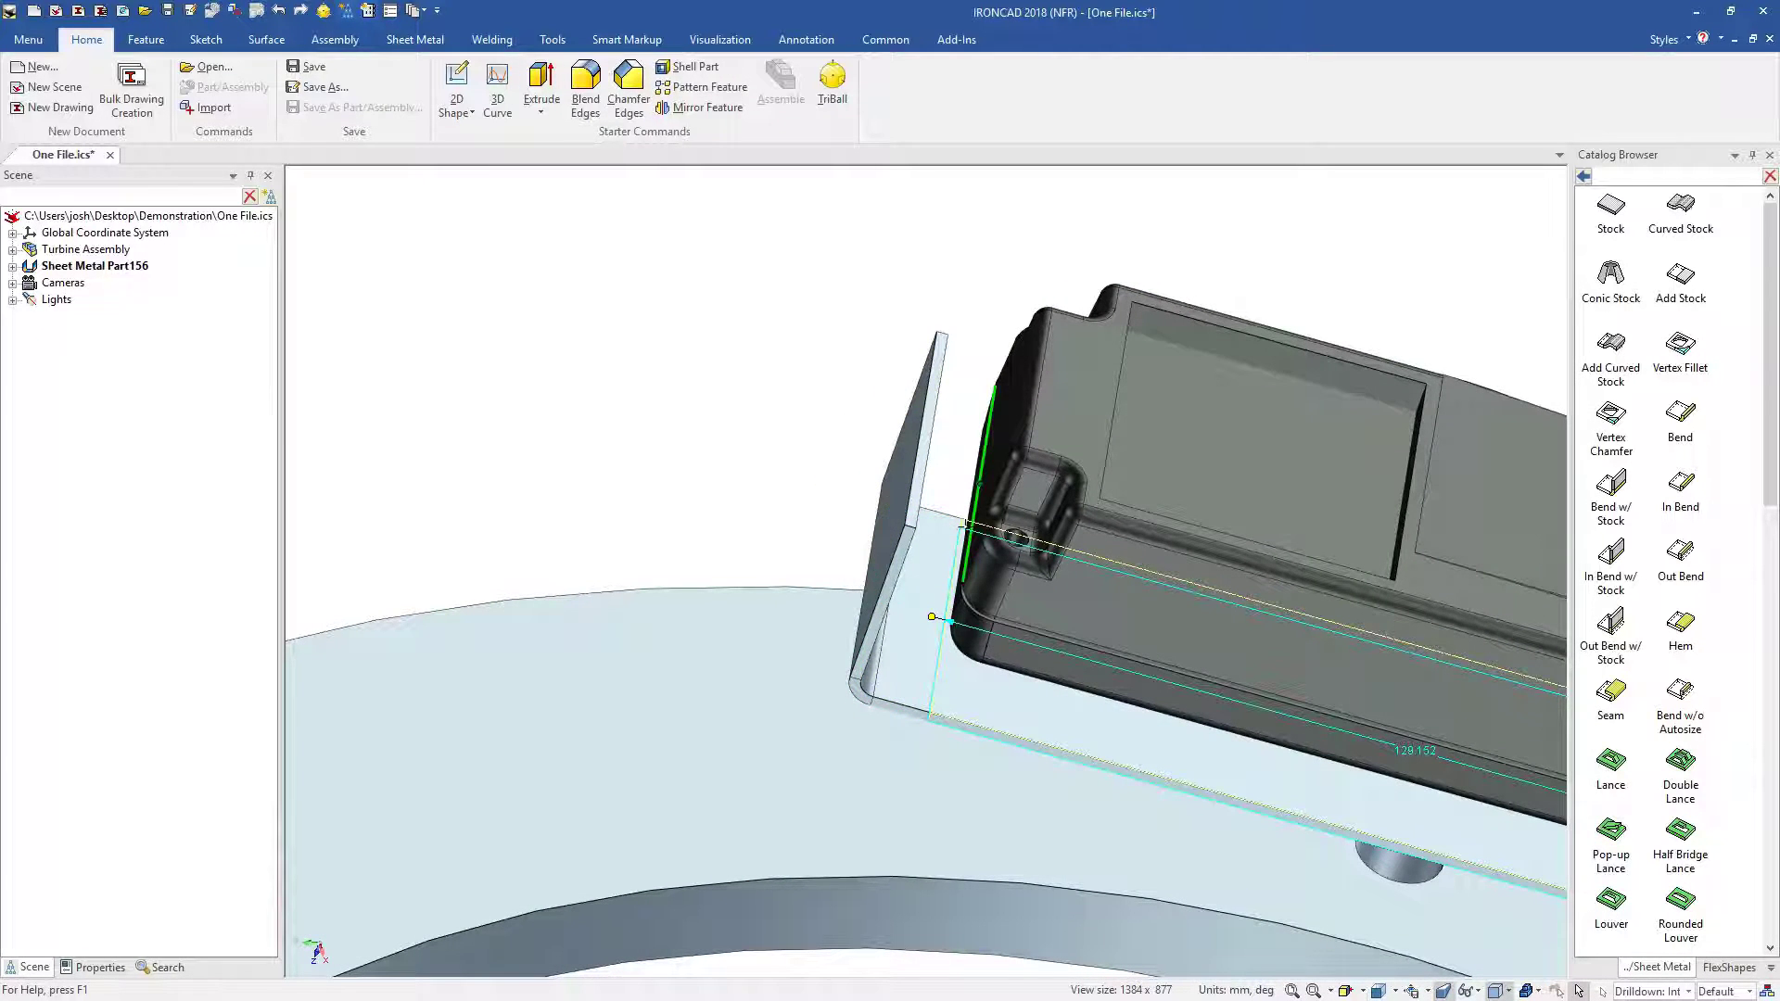
middle_drag(1279, 649, 1196, 702)
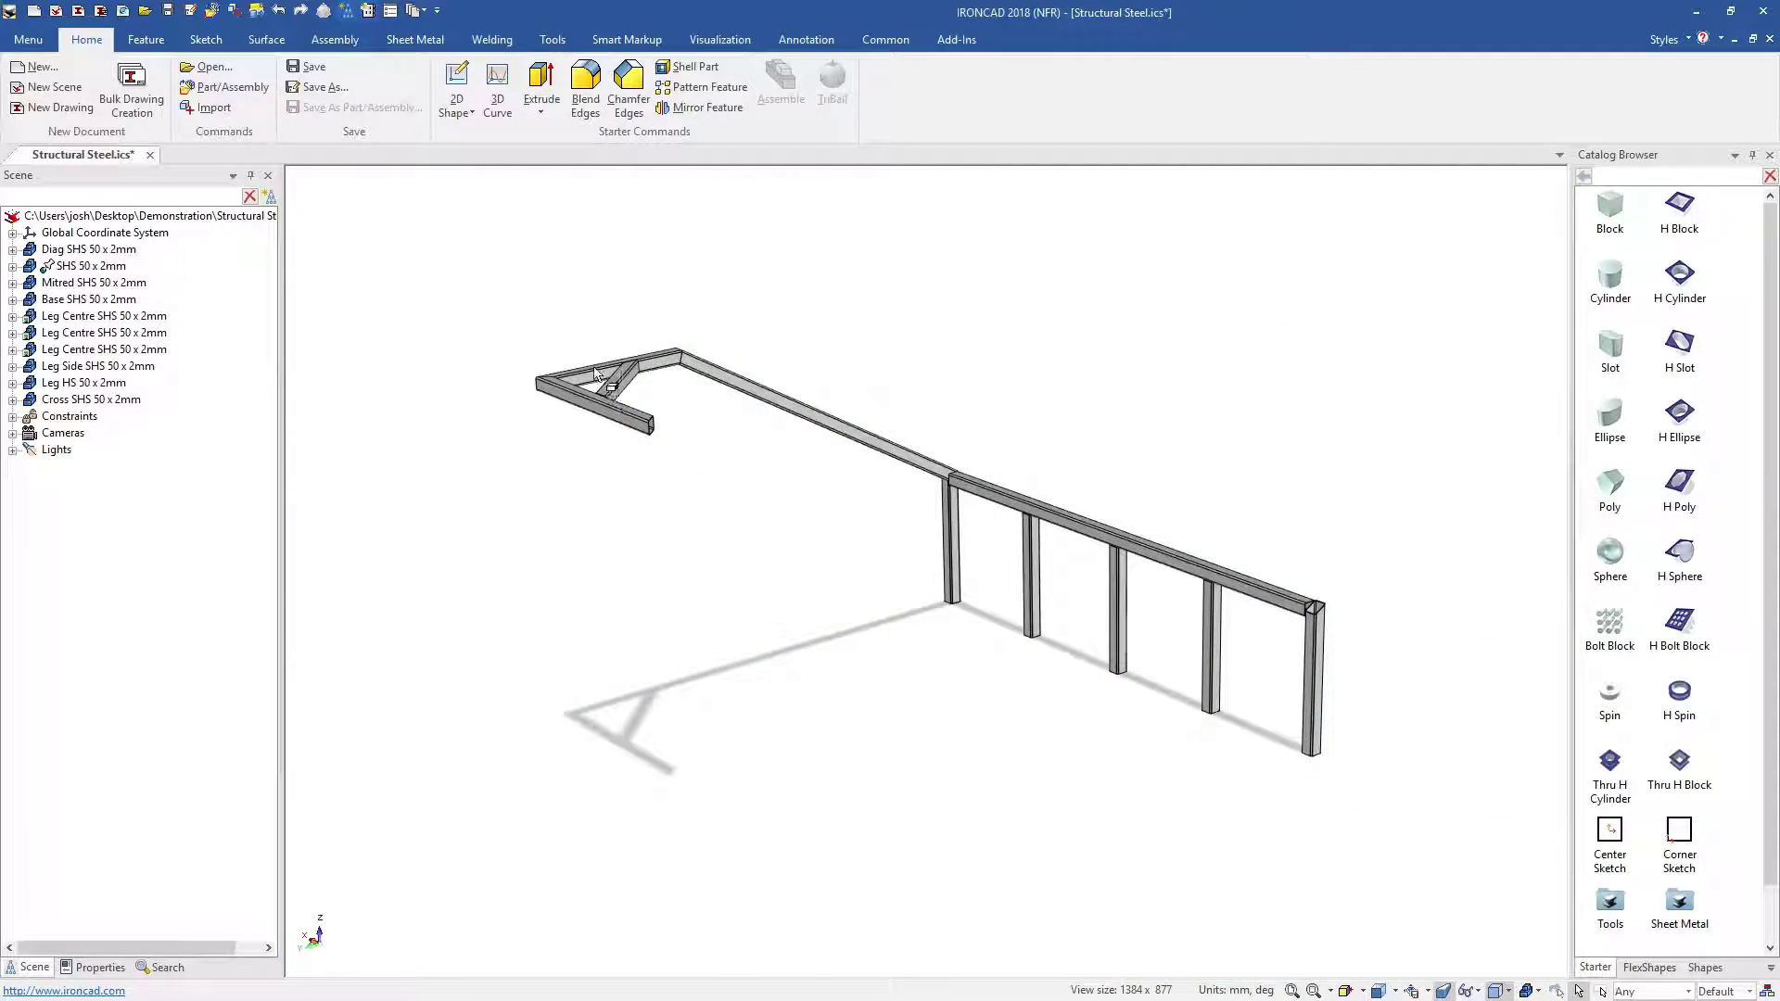
Lengthen the SHS end beam to 1000 mm and stretch the mitred SHS beam until it aligns with the end leg.
click(596, 374)
drag(390, 404, 392, 404)
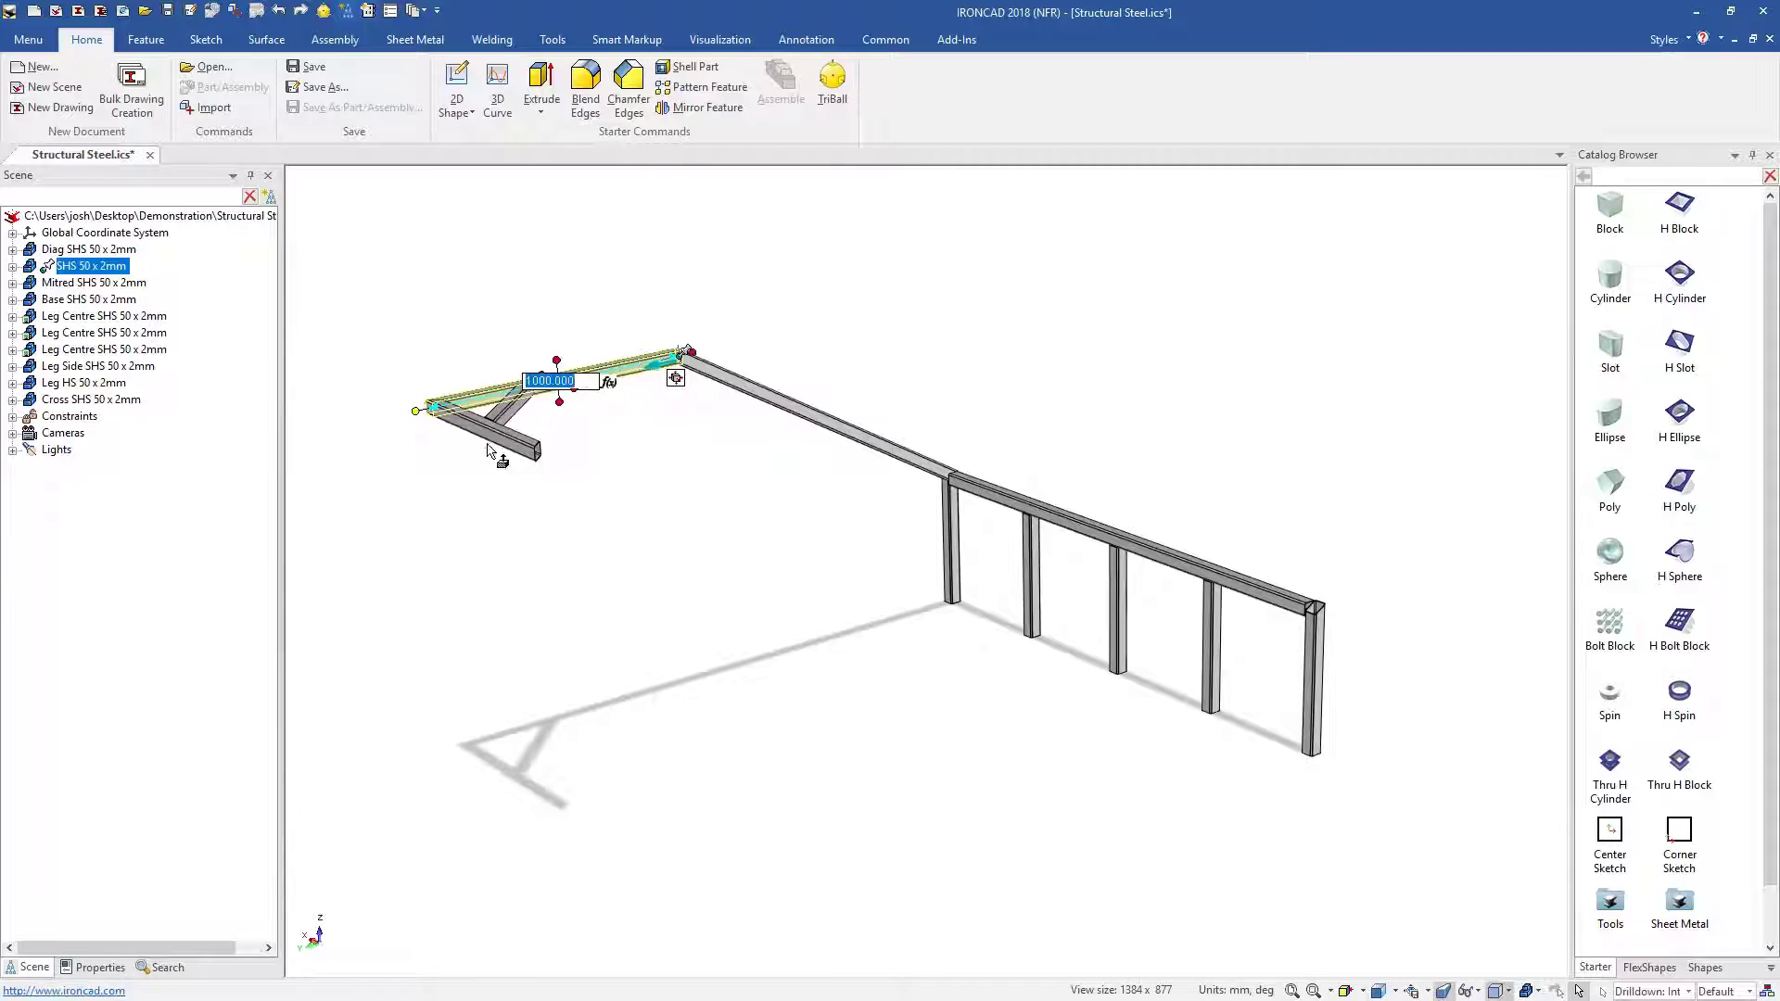
double_click(496, 437)
drag(564, 464, 1332, 653)
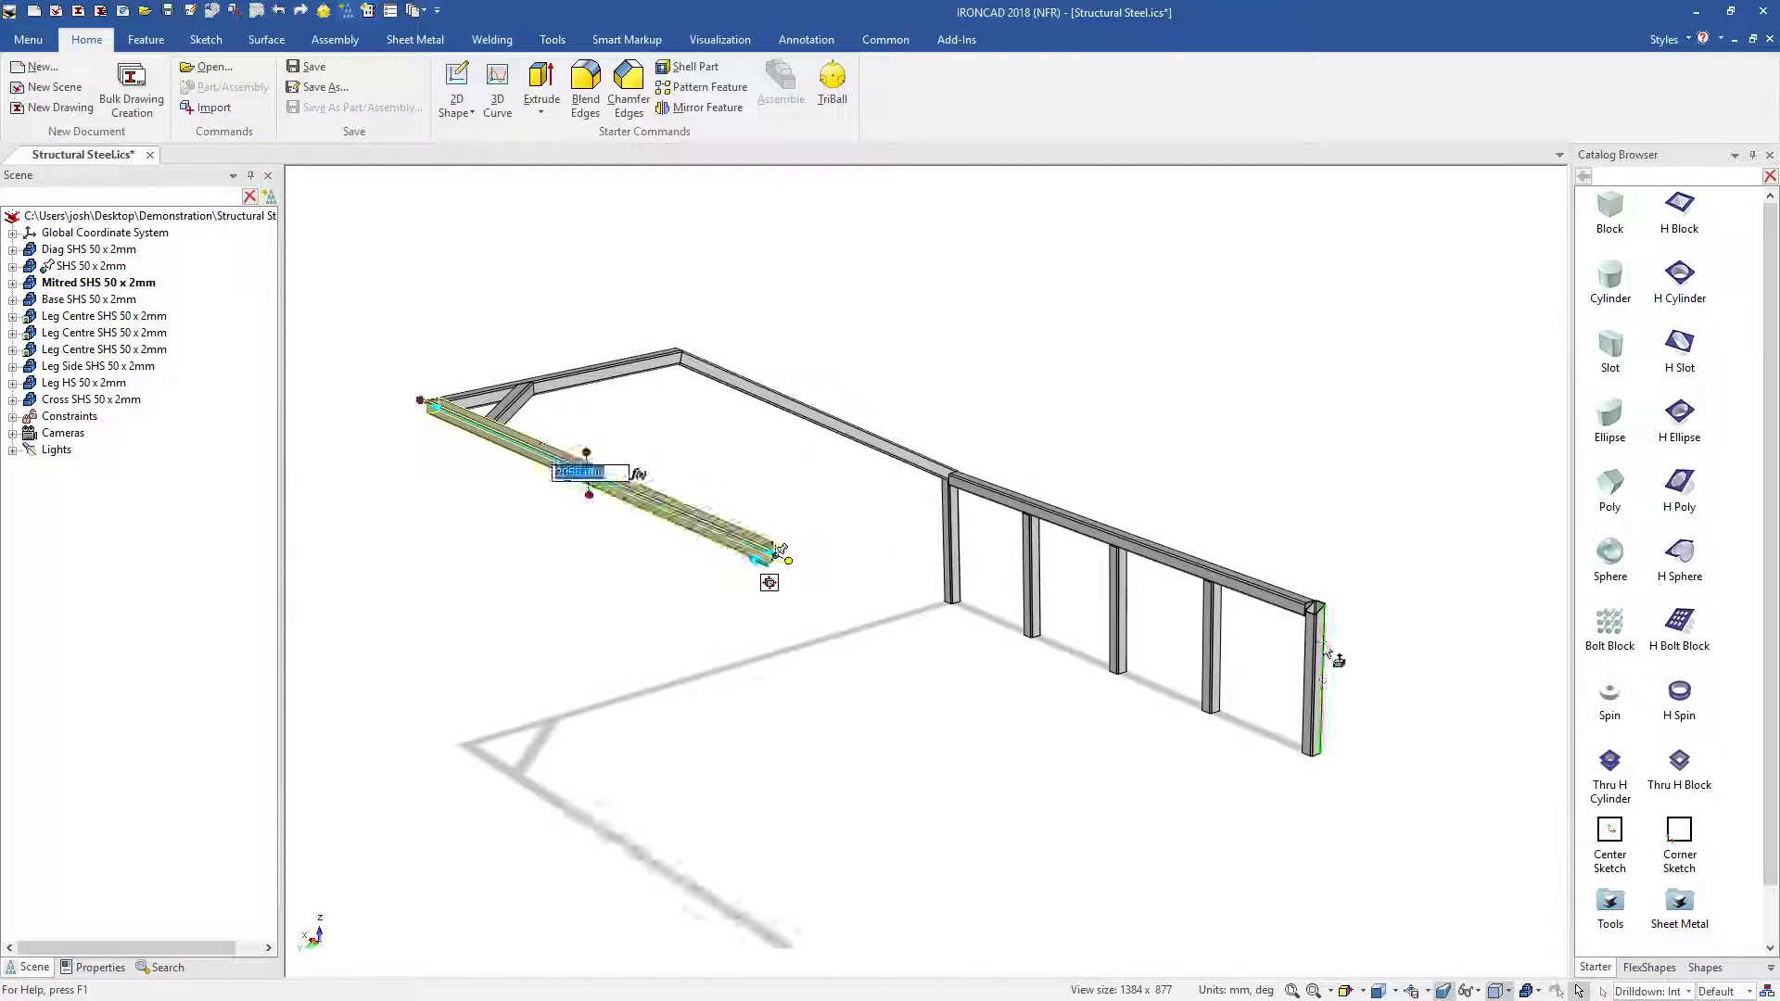
Create mirrored copies of the diagonal brace, SHS end beam and cross beam on the opposite side of the frame with the TriBall.
click(508, 414)
shift+click(598, 373)
shift+click(742, 390)
key(F10)
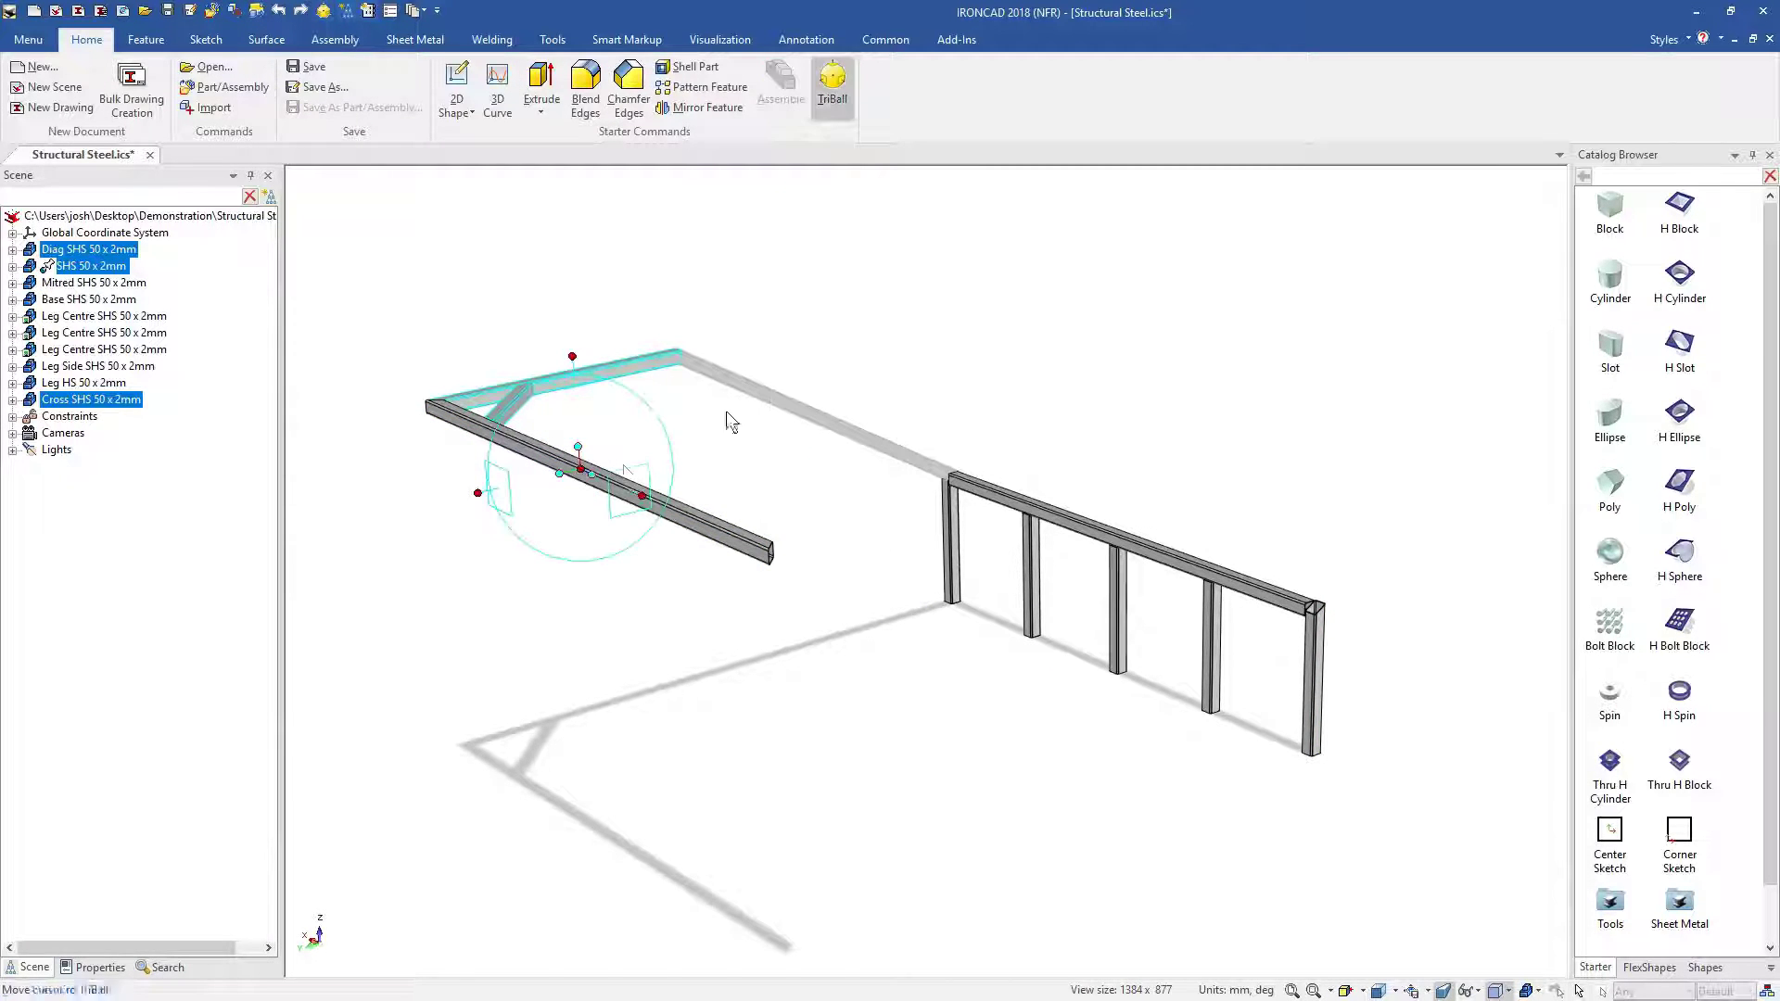
right_click(593, 474)
mouse_move(774, 738)
click(526, 779)
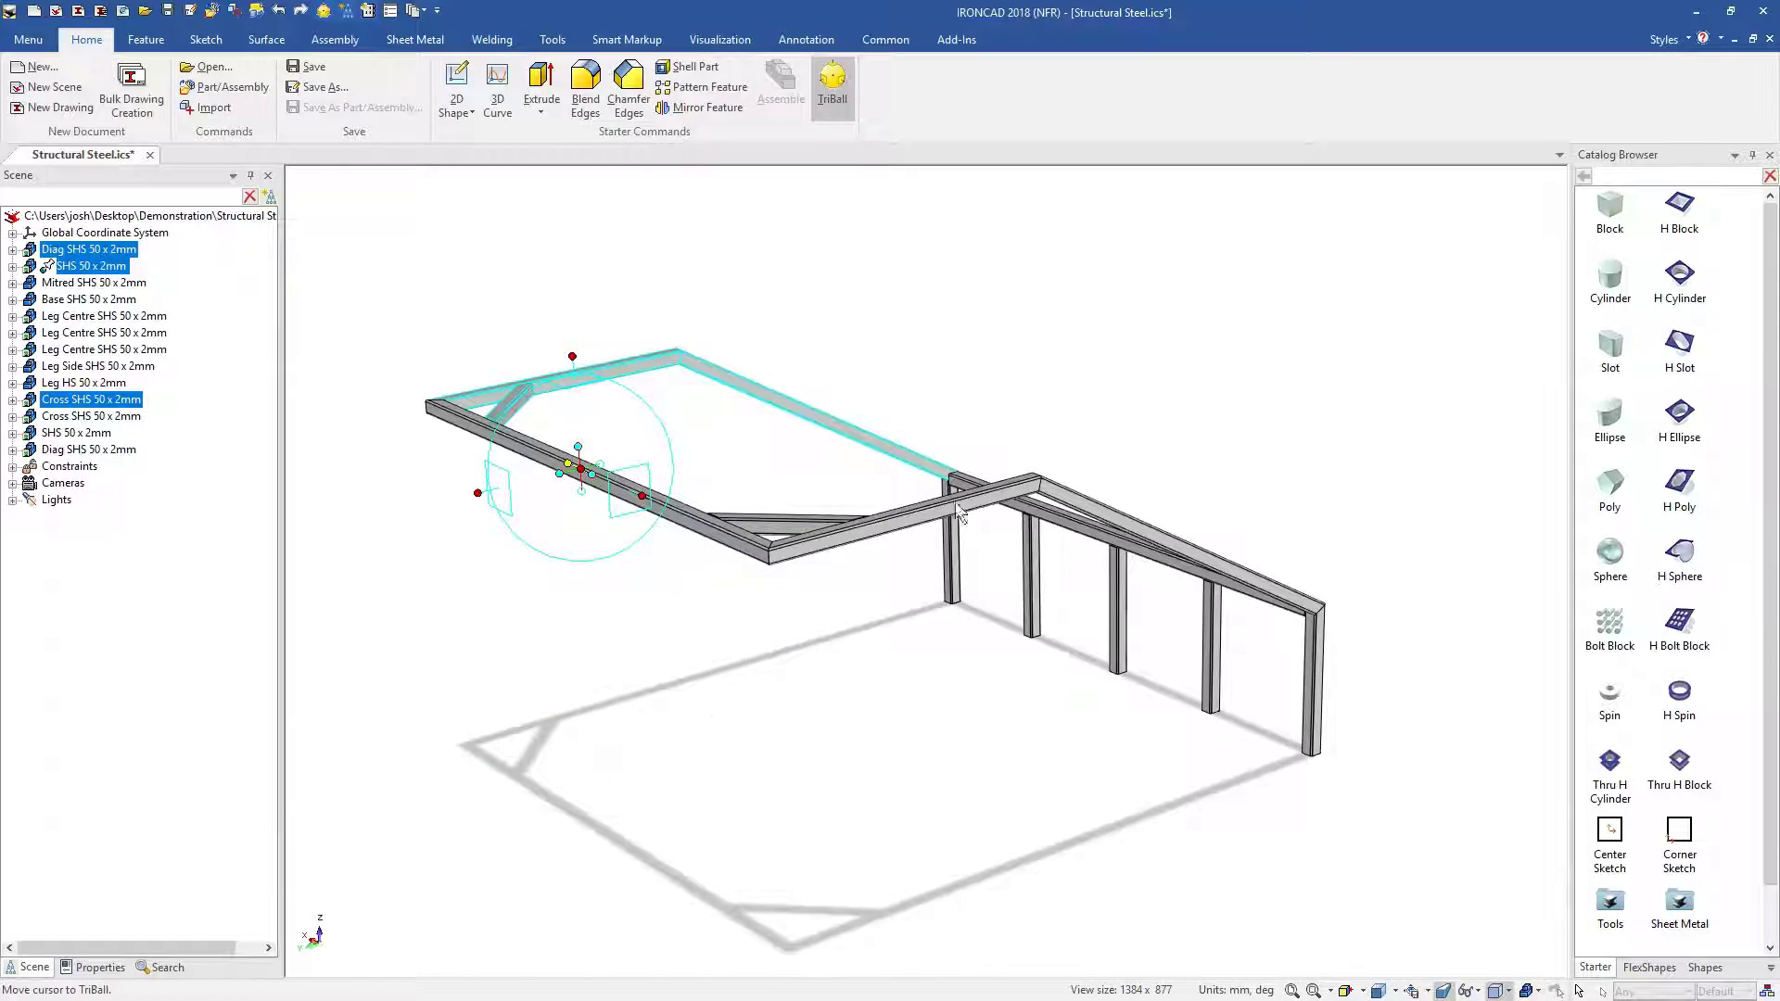
click(1090, 408)
Store the Leg Centre SHS 50 x 2mm part in the Starter catalog for reuse.
drag(1120, 571, 1698, 887)
scroll(854, 437, up, 5)
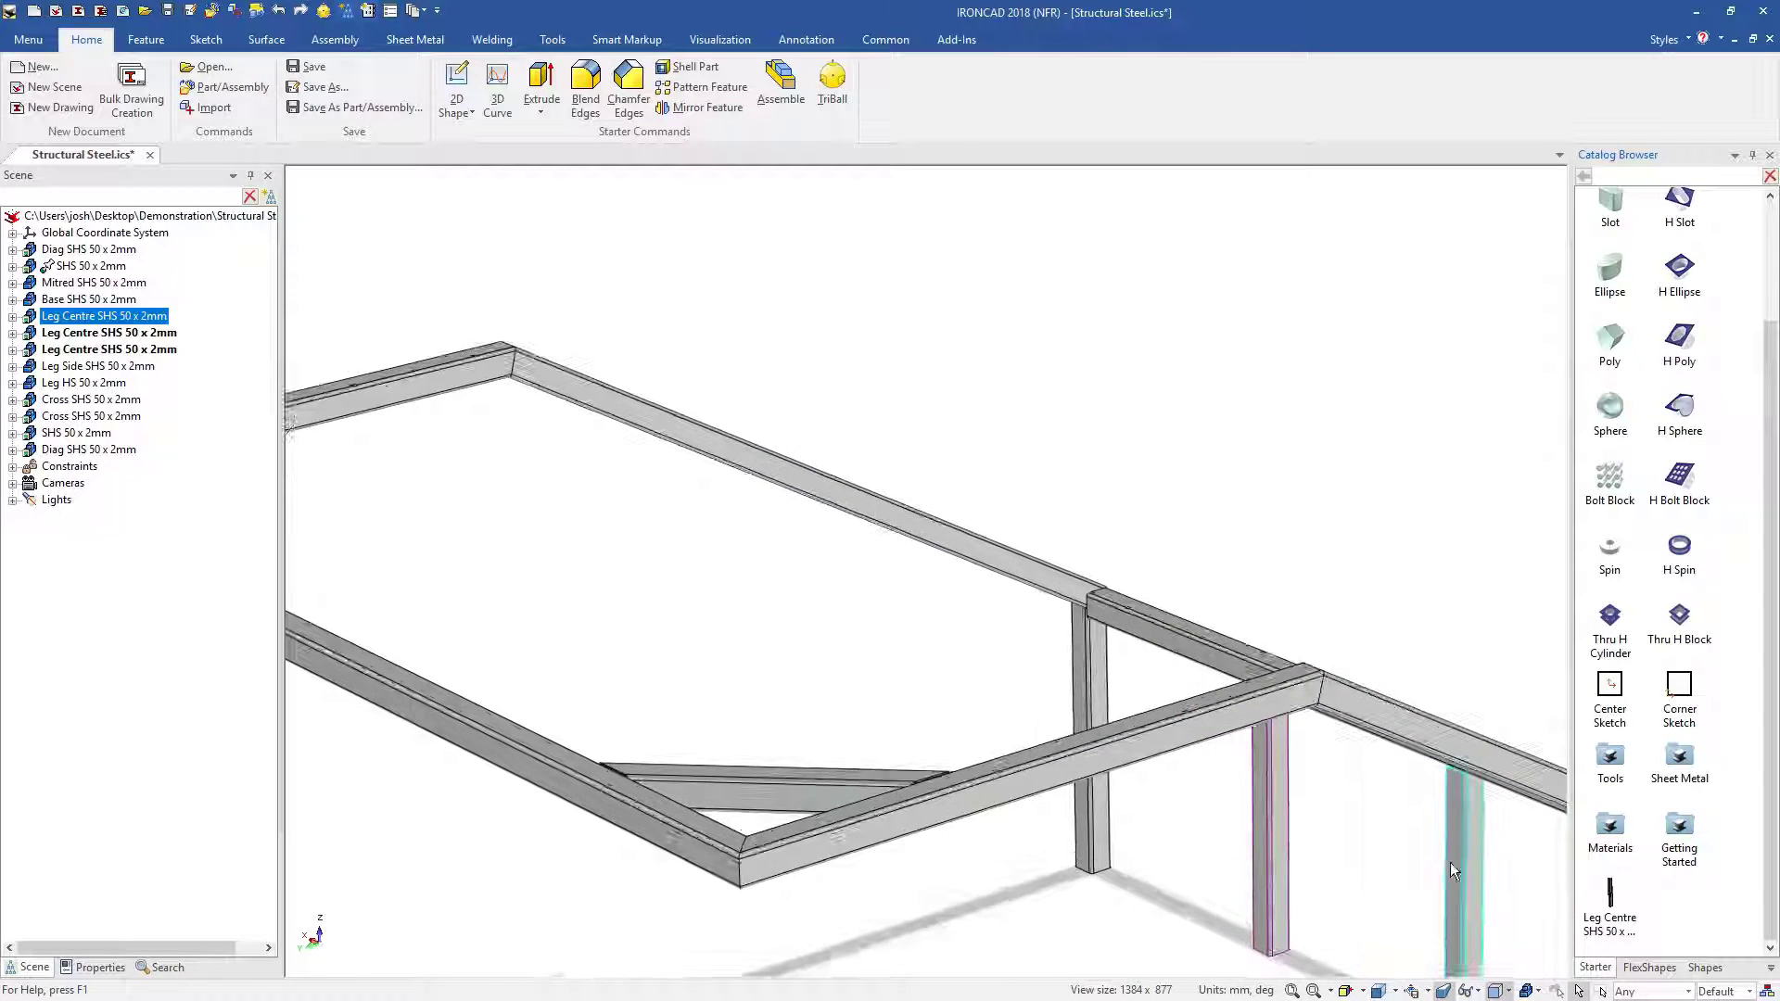
Place the stored Leg Centre SHS 50 x 2mm part at the middle of the sloping side beam and extend it to the opposite beam.
click(1038, 560)
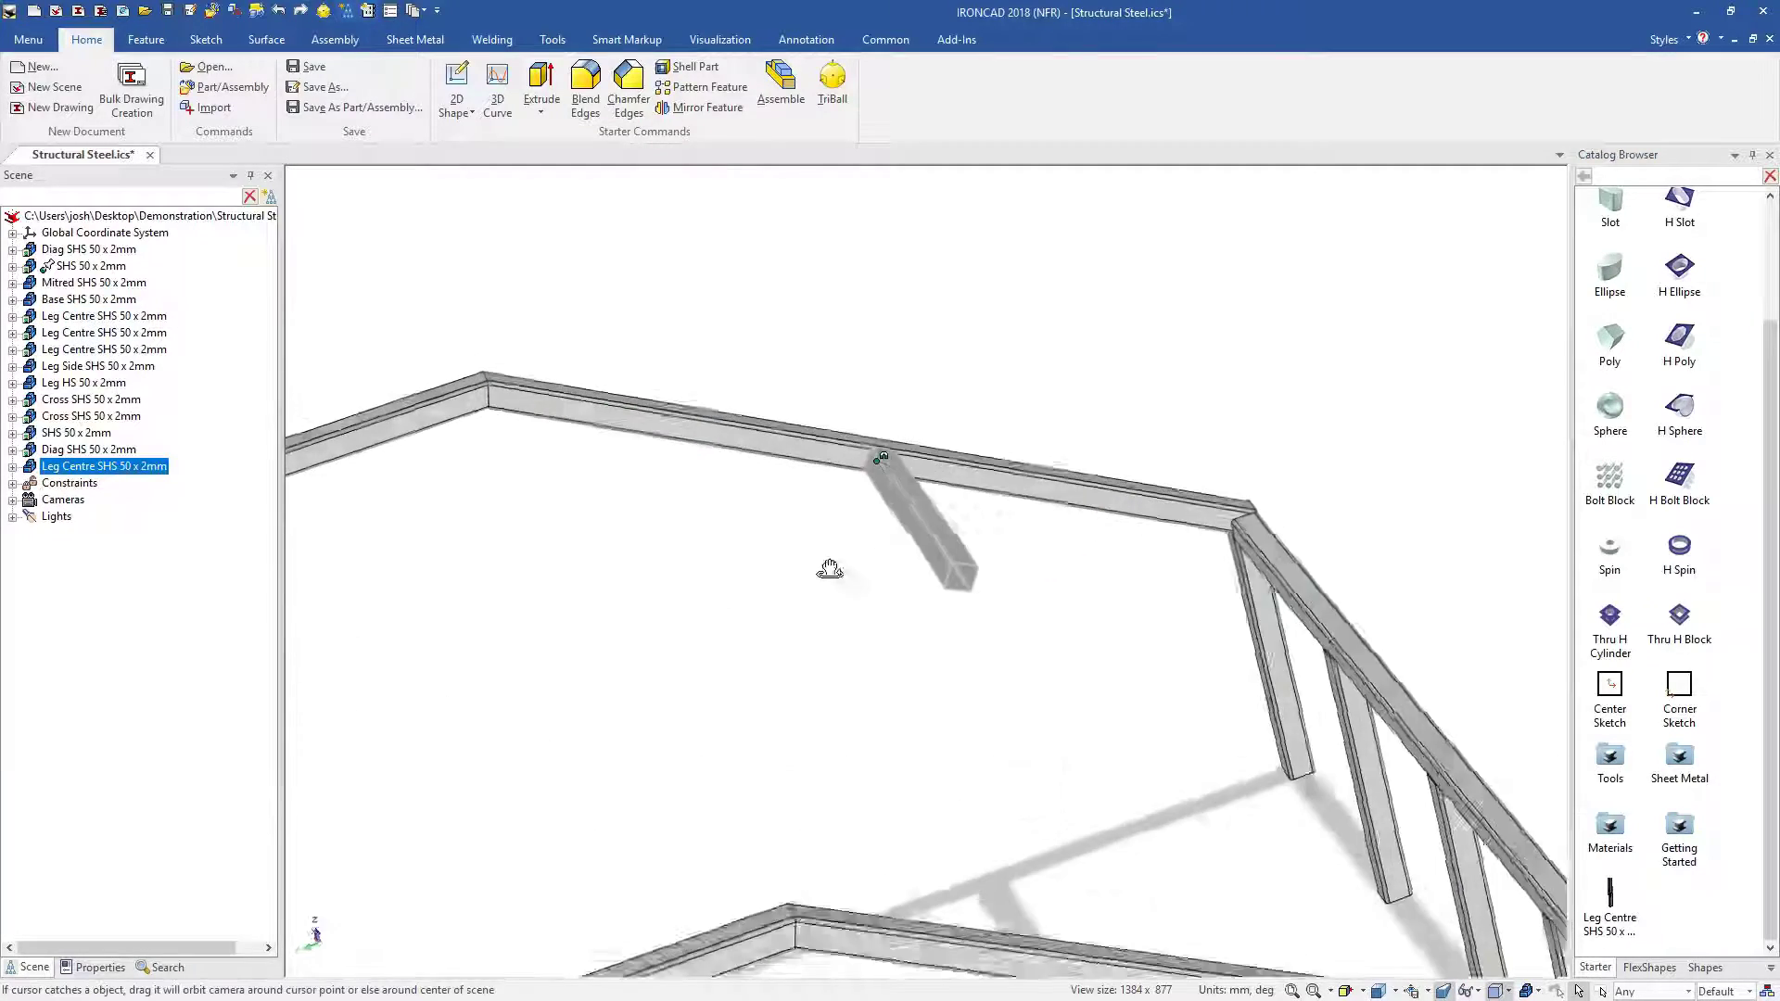
drag(1020, 573, 1324, 715)
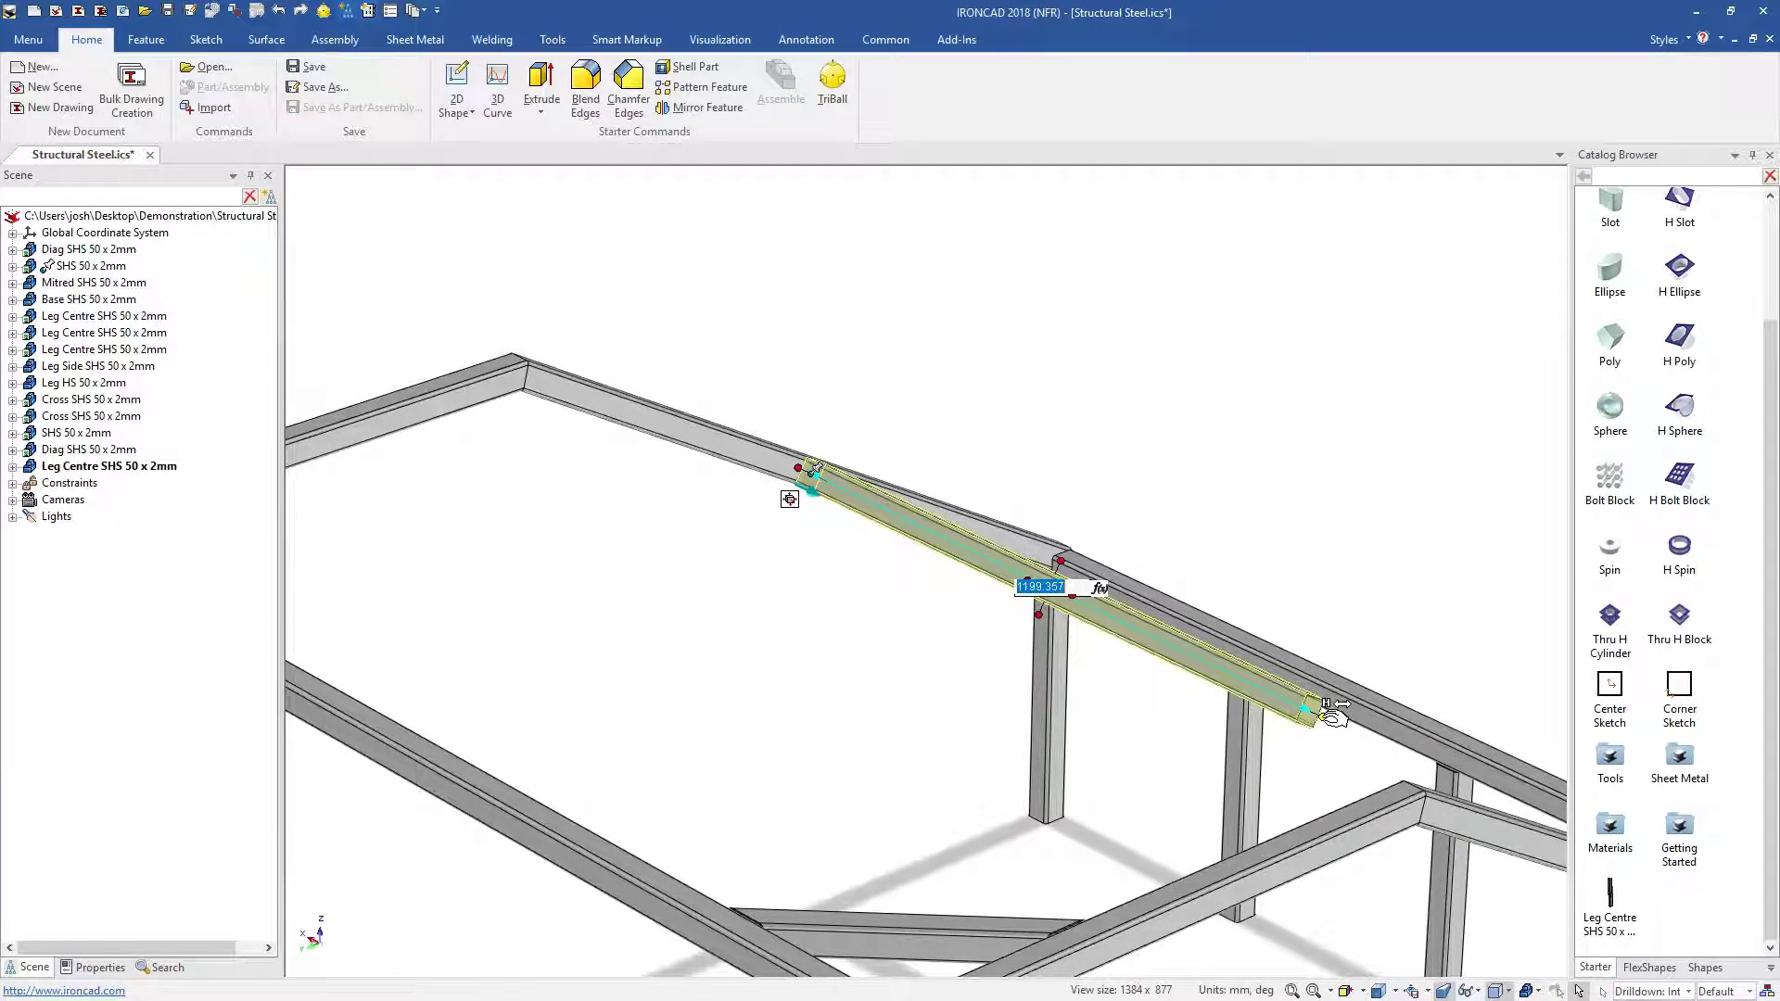
right_click(1323, 715)
click(1437, 798)
middle_drag(1420, 839, 989, 473)
click(1236, 697)
Copy the new centre beam once to each side along the sloping side beam with the TriBall.
click(975, 400)
scroll(947, 400, down, 2)
click(975, 461)
key(F10)
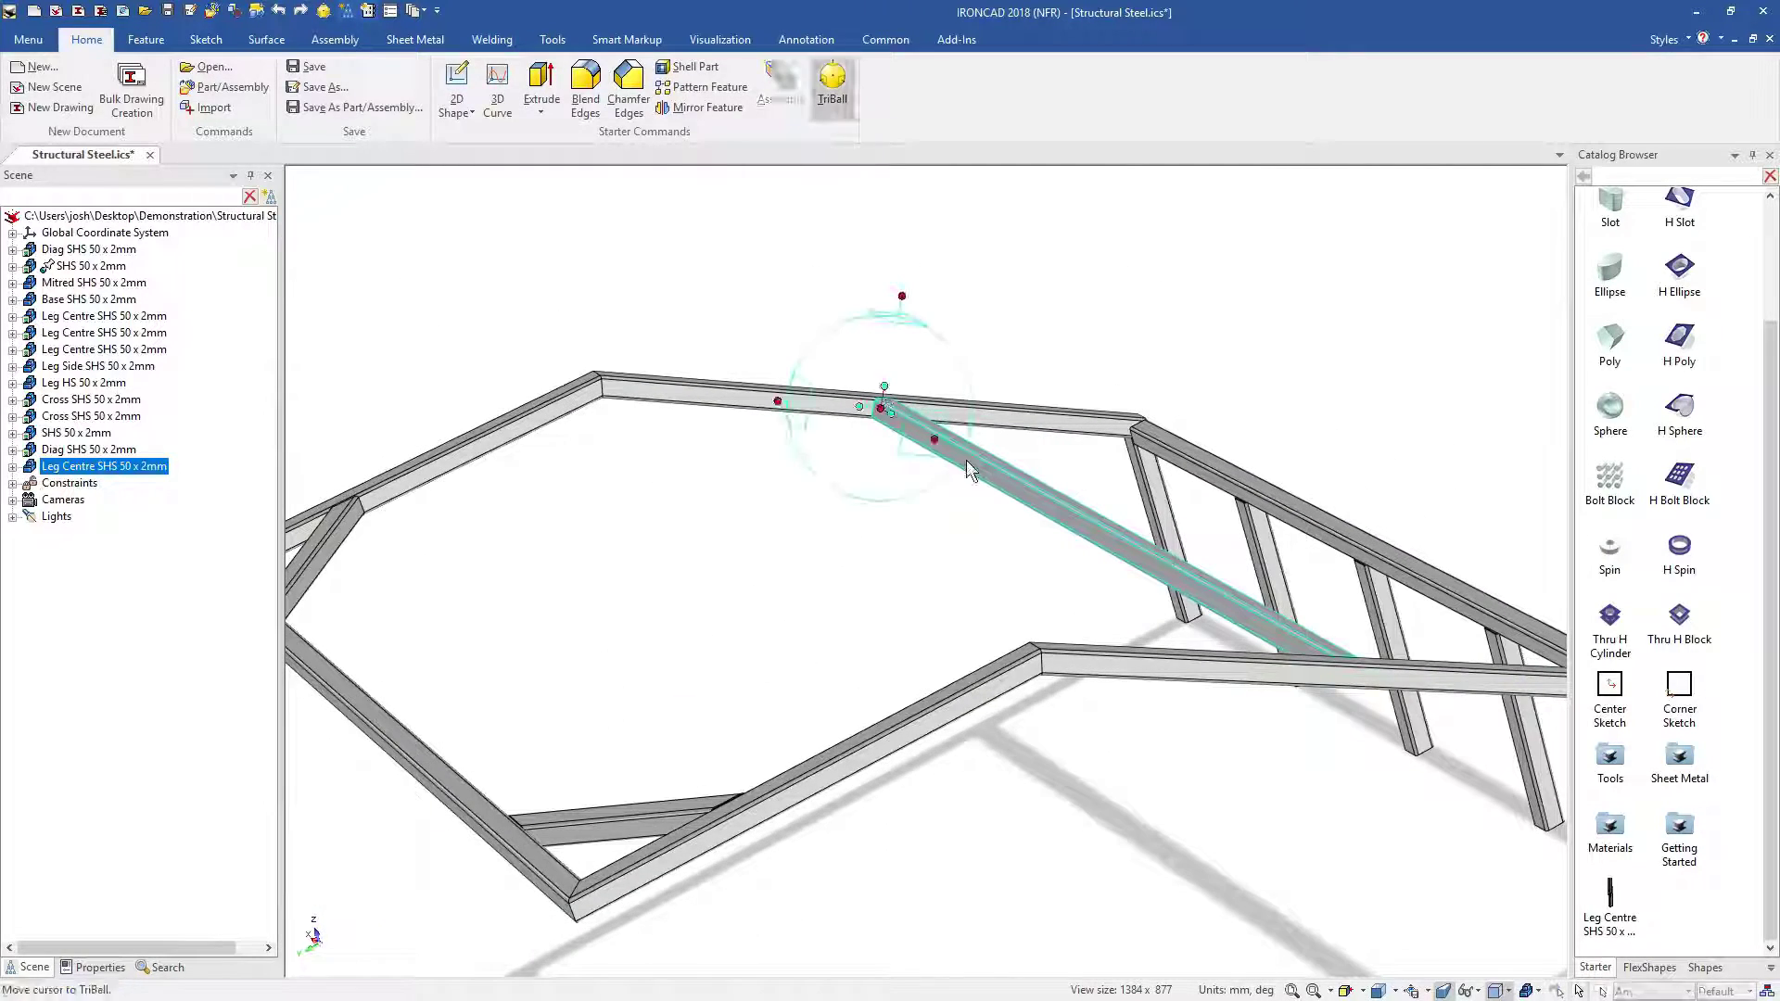
drag(784, 400, 990, 420)
right_drag(990, 420, 991, 420)
click(854, 461)
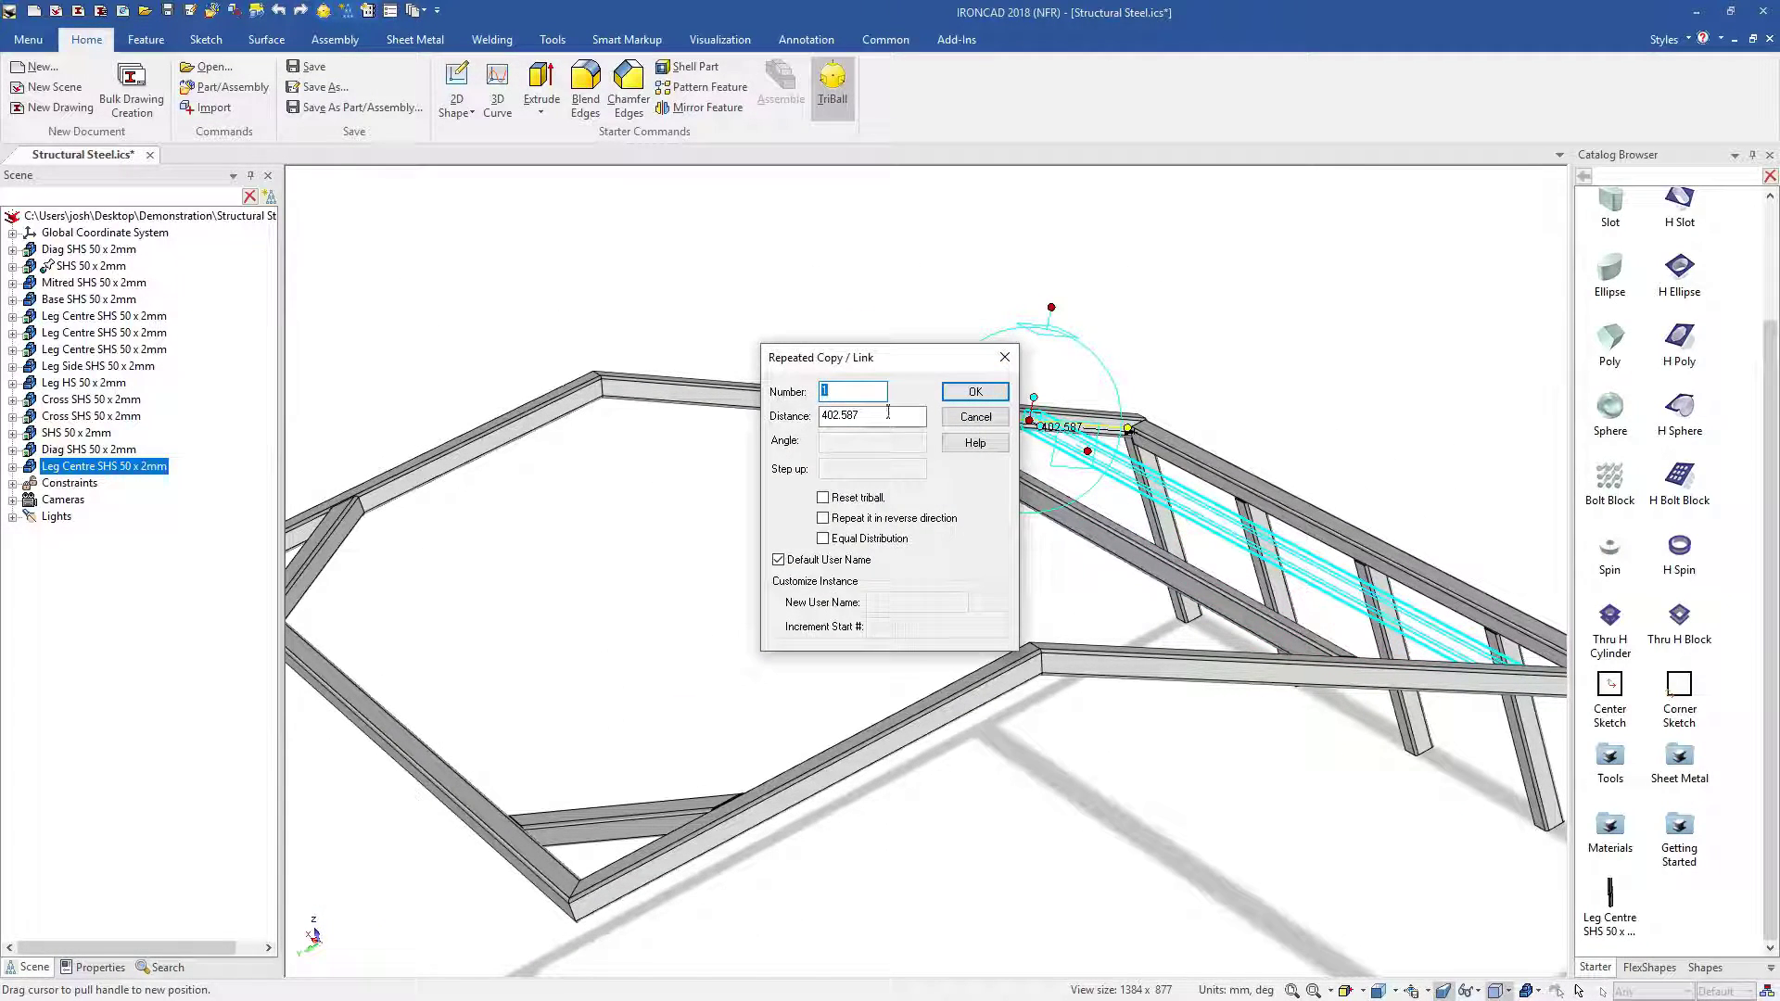
click(976, 391)
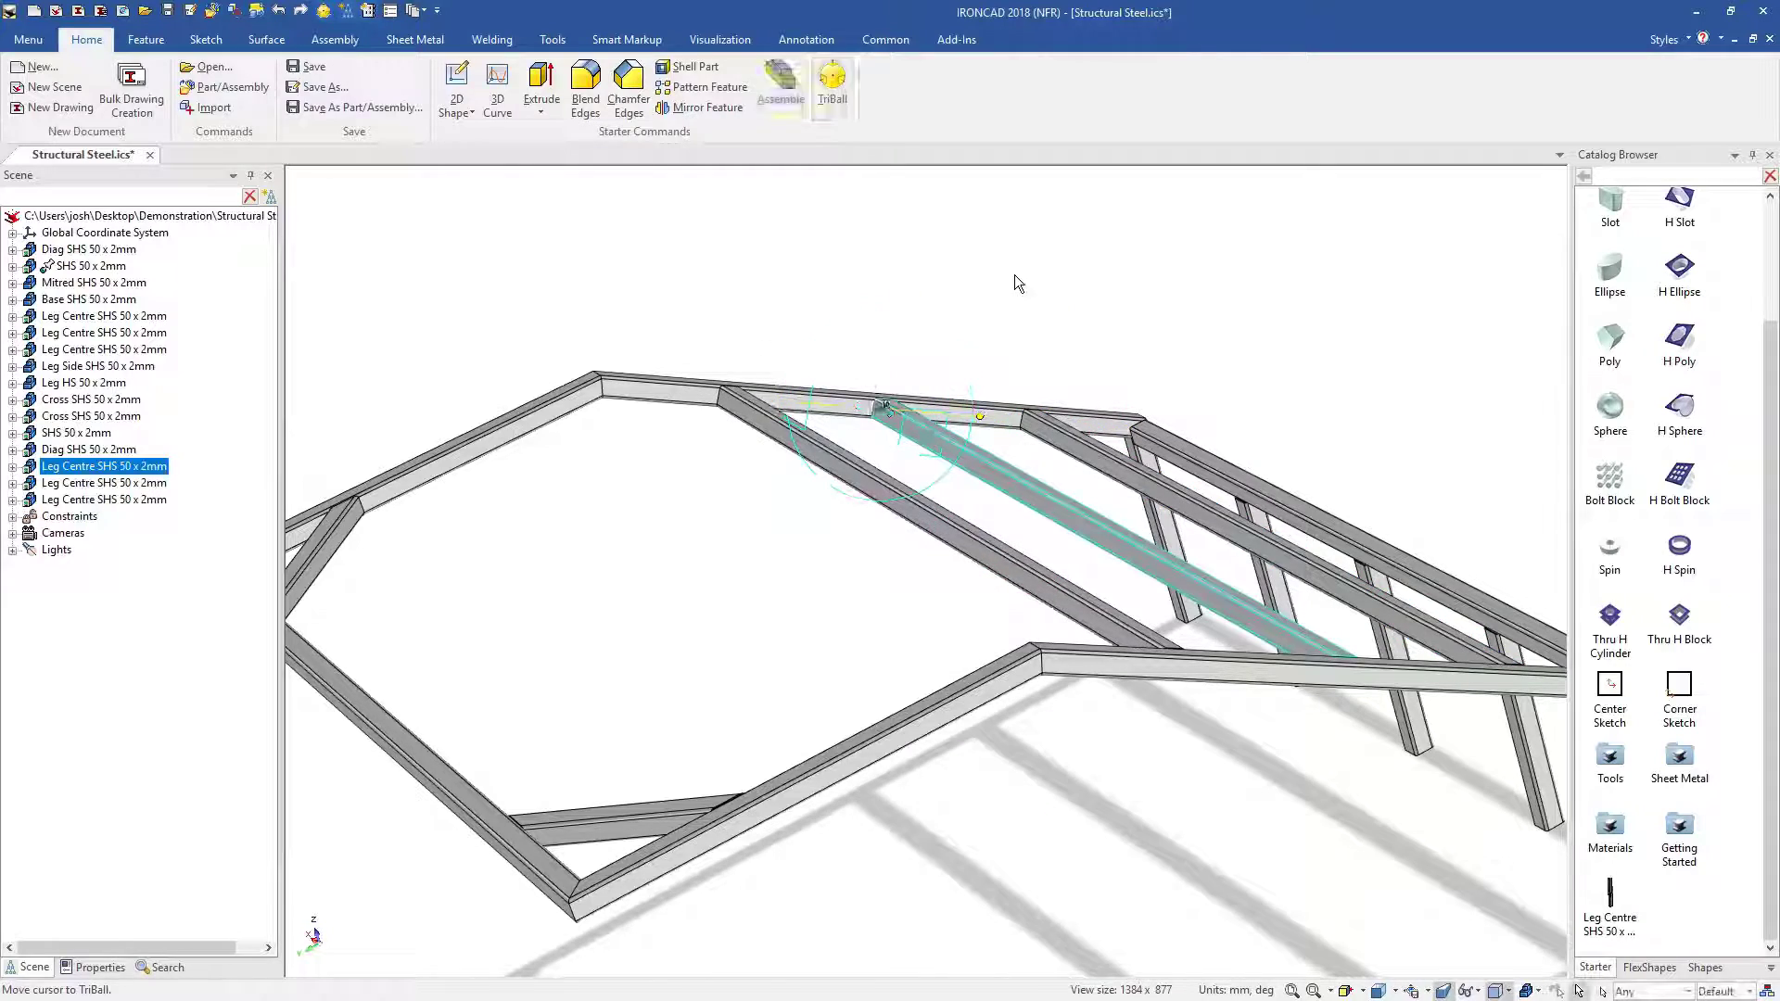
Rename the linked roof centre beams as Centre SHS 50 x 2mm.
click(63, 466)
key(BackSpace)
click(75, 615)
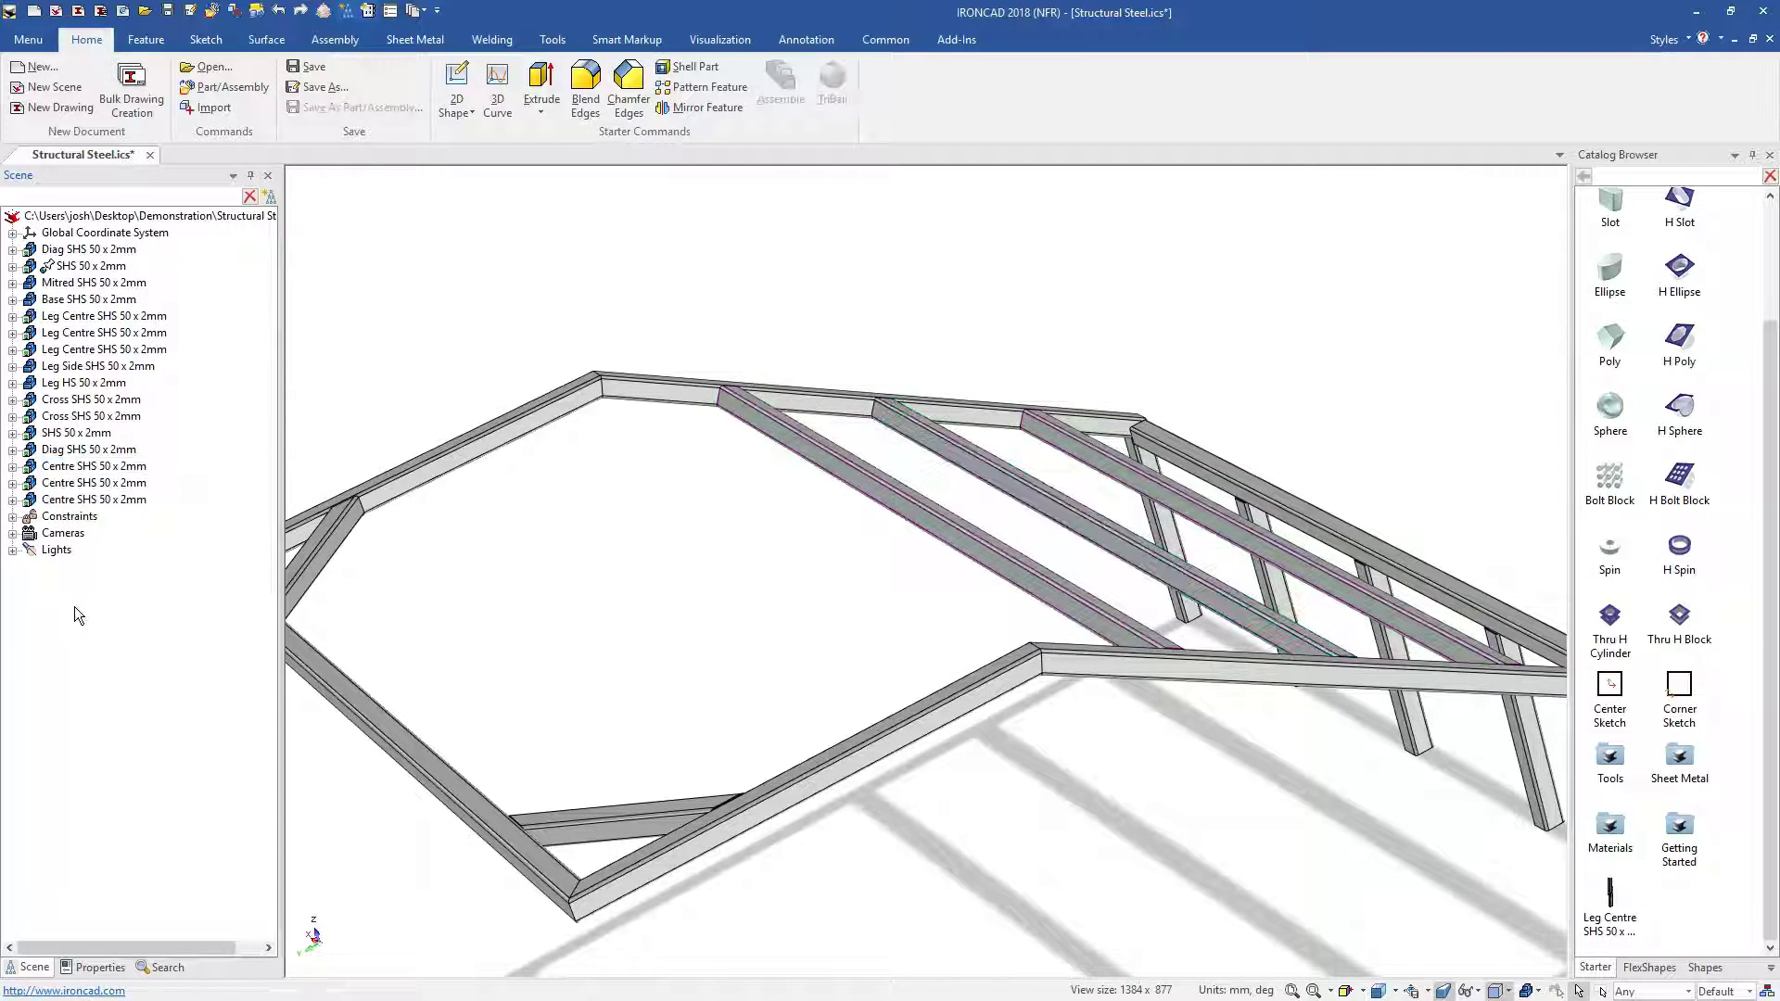
Select every part of the steel frame and group them into one assembly.
scroll(965, 565, down, 3)
middle_drag(937, 620, 799, 600)
drag(544, 246, 1416, 916)
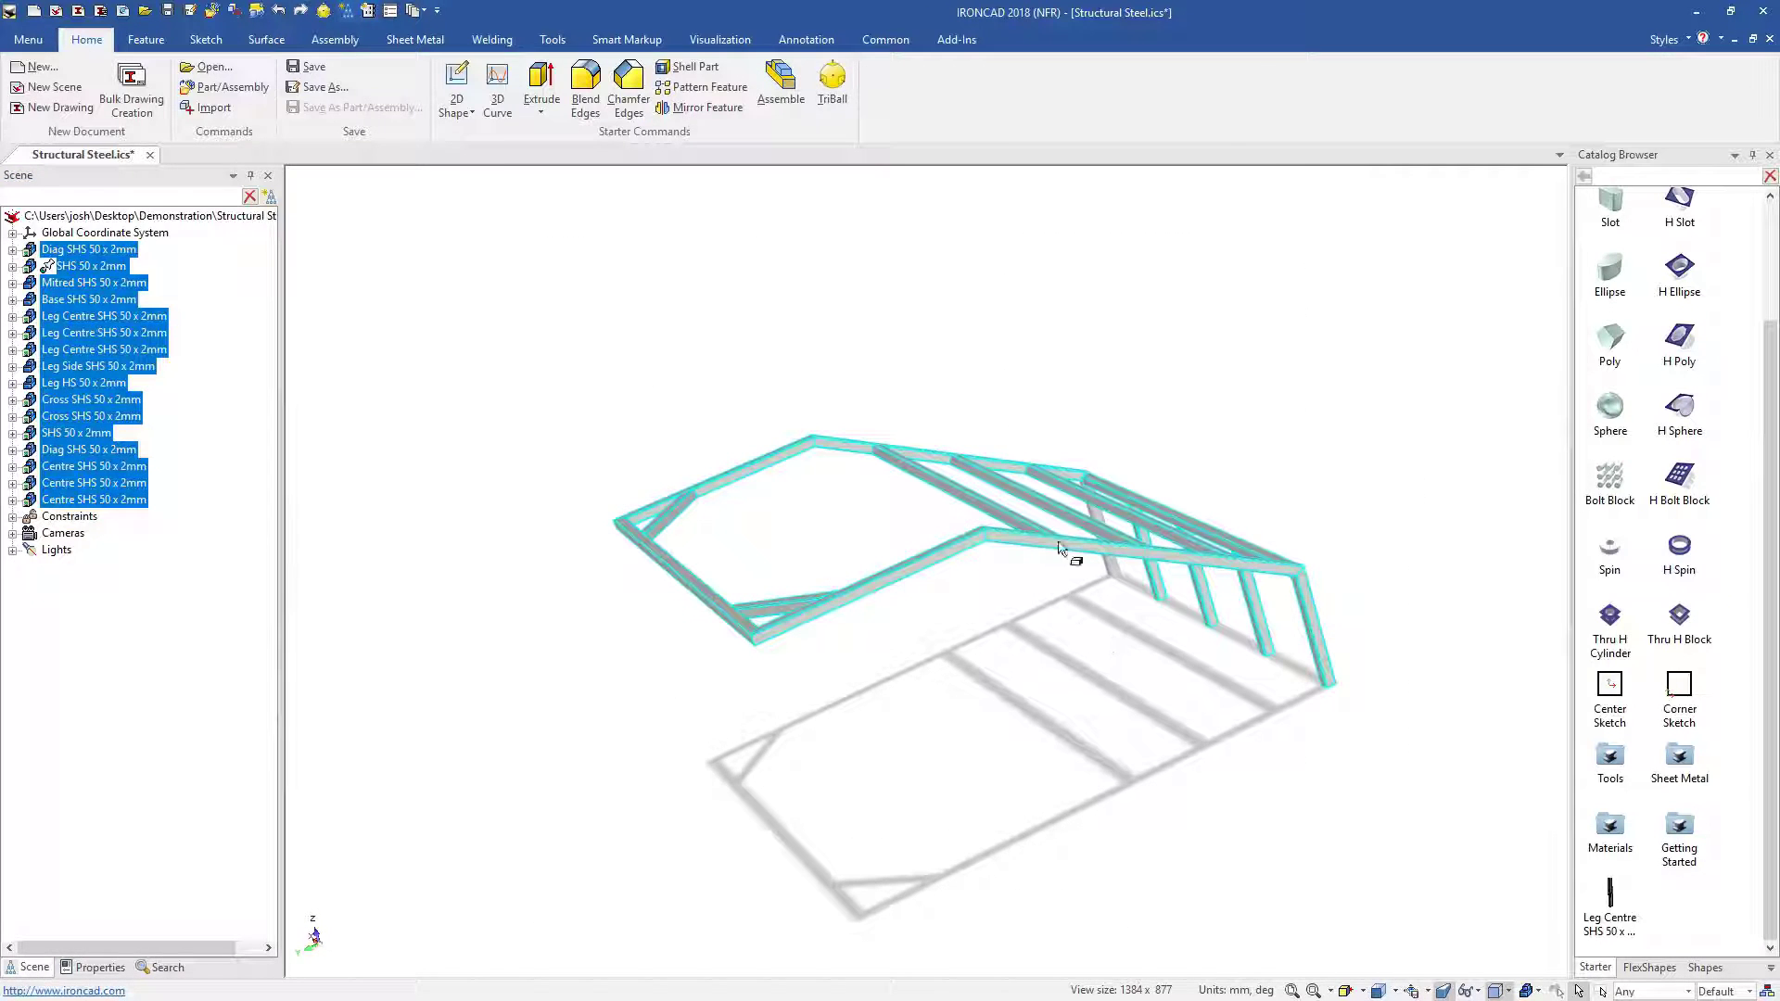
right_click(1057, 543)
click(1198, 281)
Reposition the TriBall beyond the open end of the frame assembly and create a mirrored linked copy of it there.
key(F10)
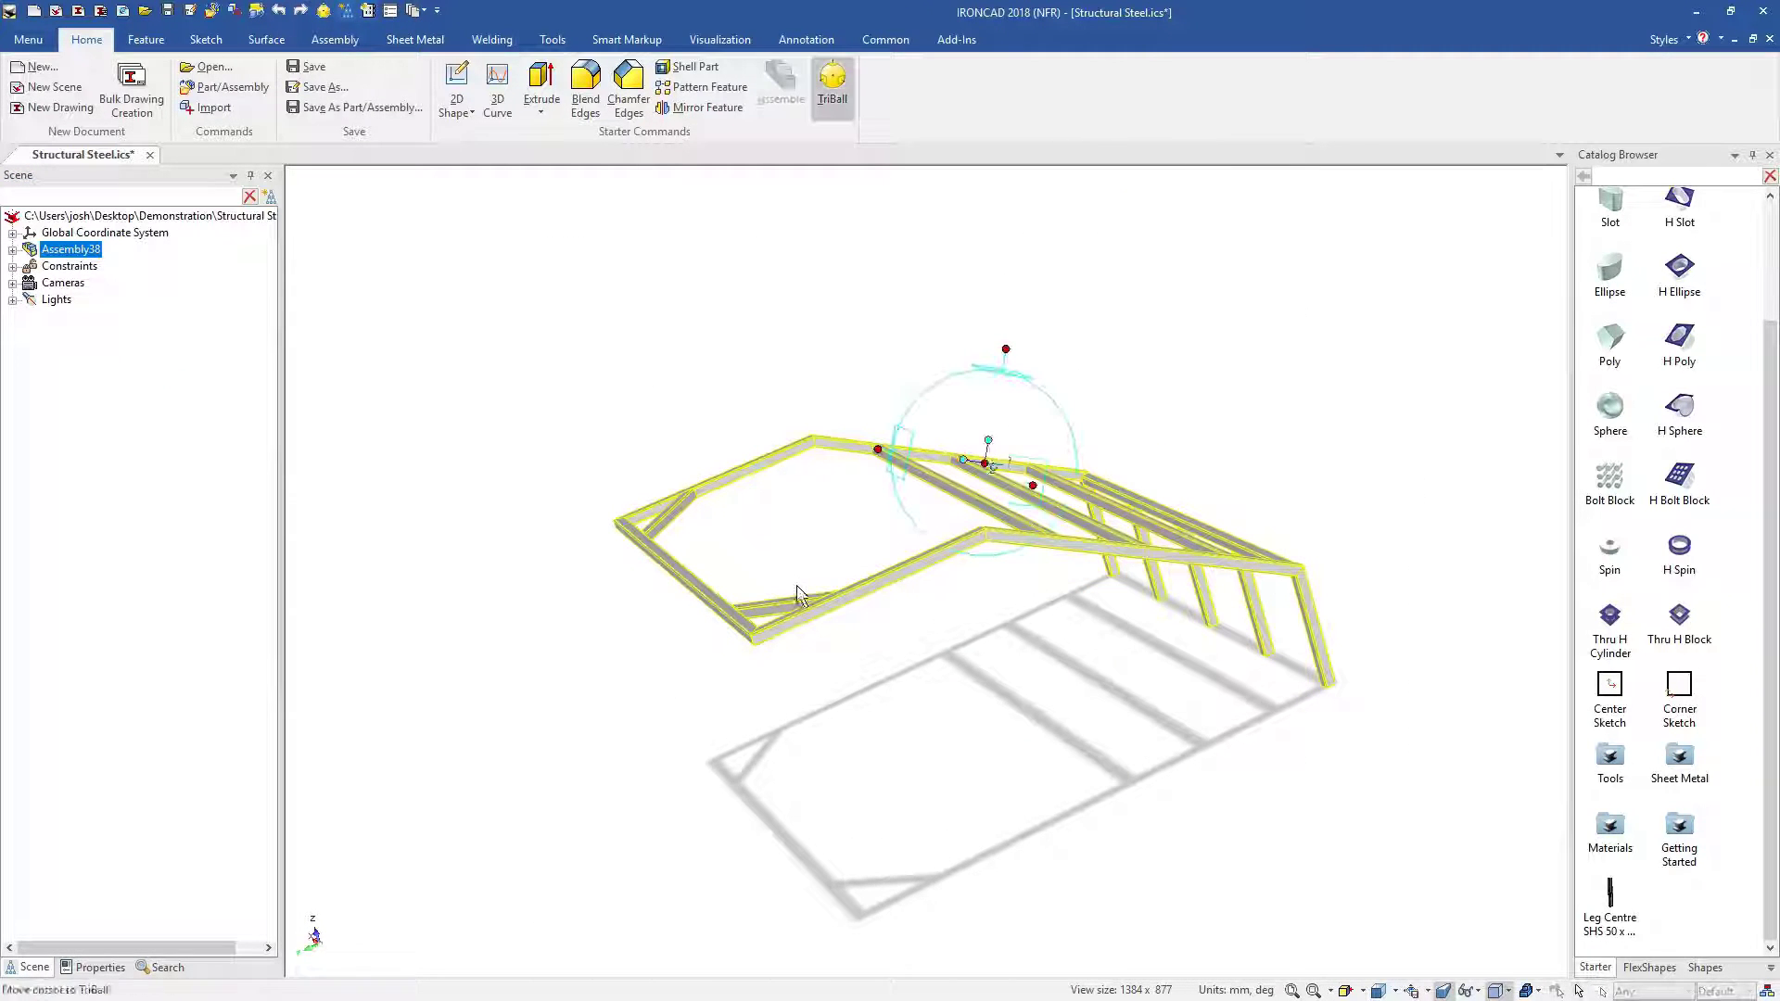
key(space)
drag(989, 459, 700, 593)
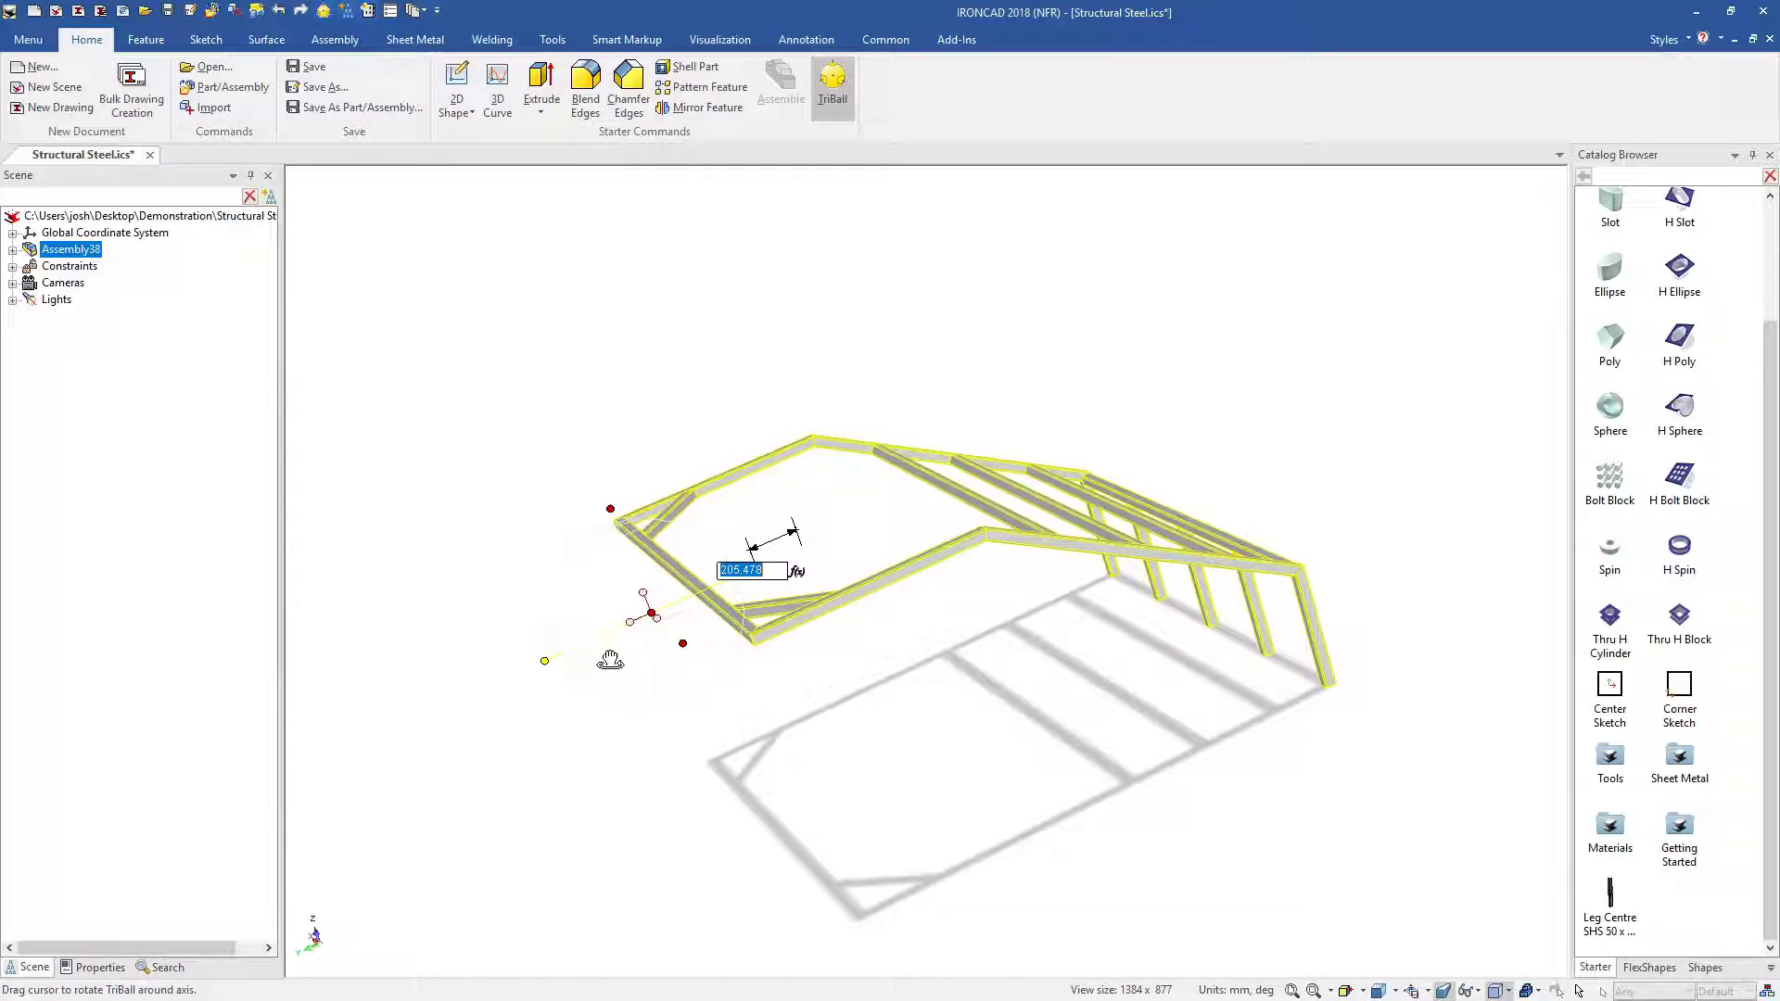
key(space)
right_click(628, 620)
mouse_move(707, 882)
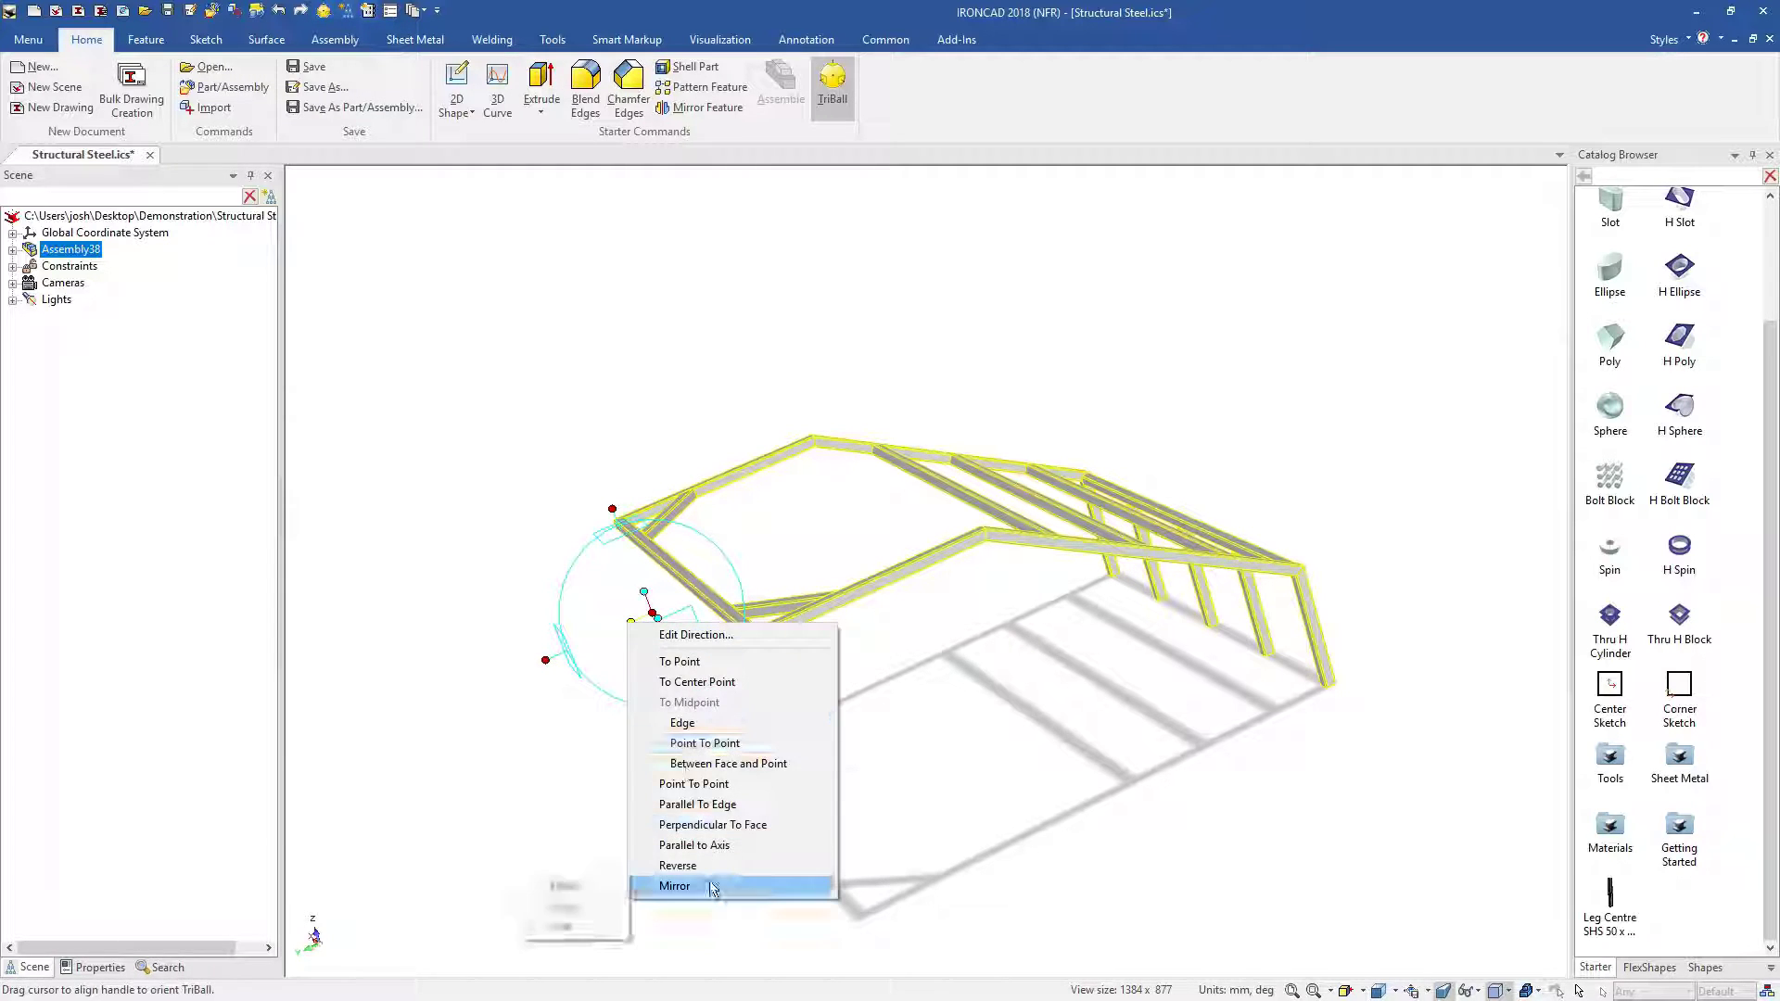
click(581, 930)
key(F10)
key(F8)
click(1014, 692)
middle_drag(1014, 692, 984, 639)
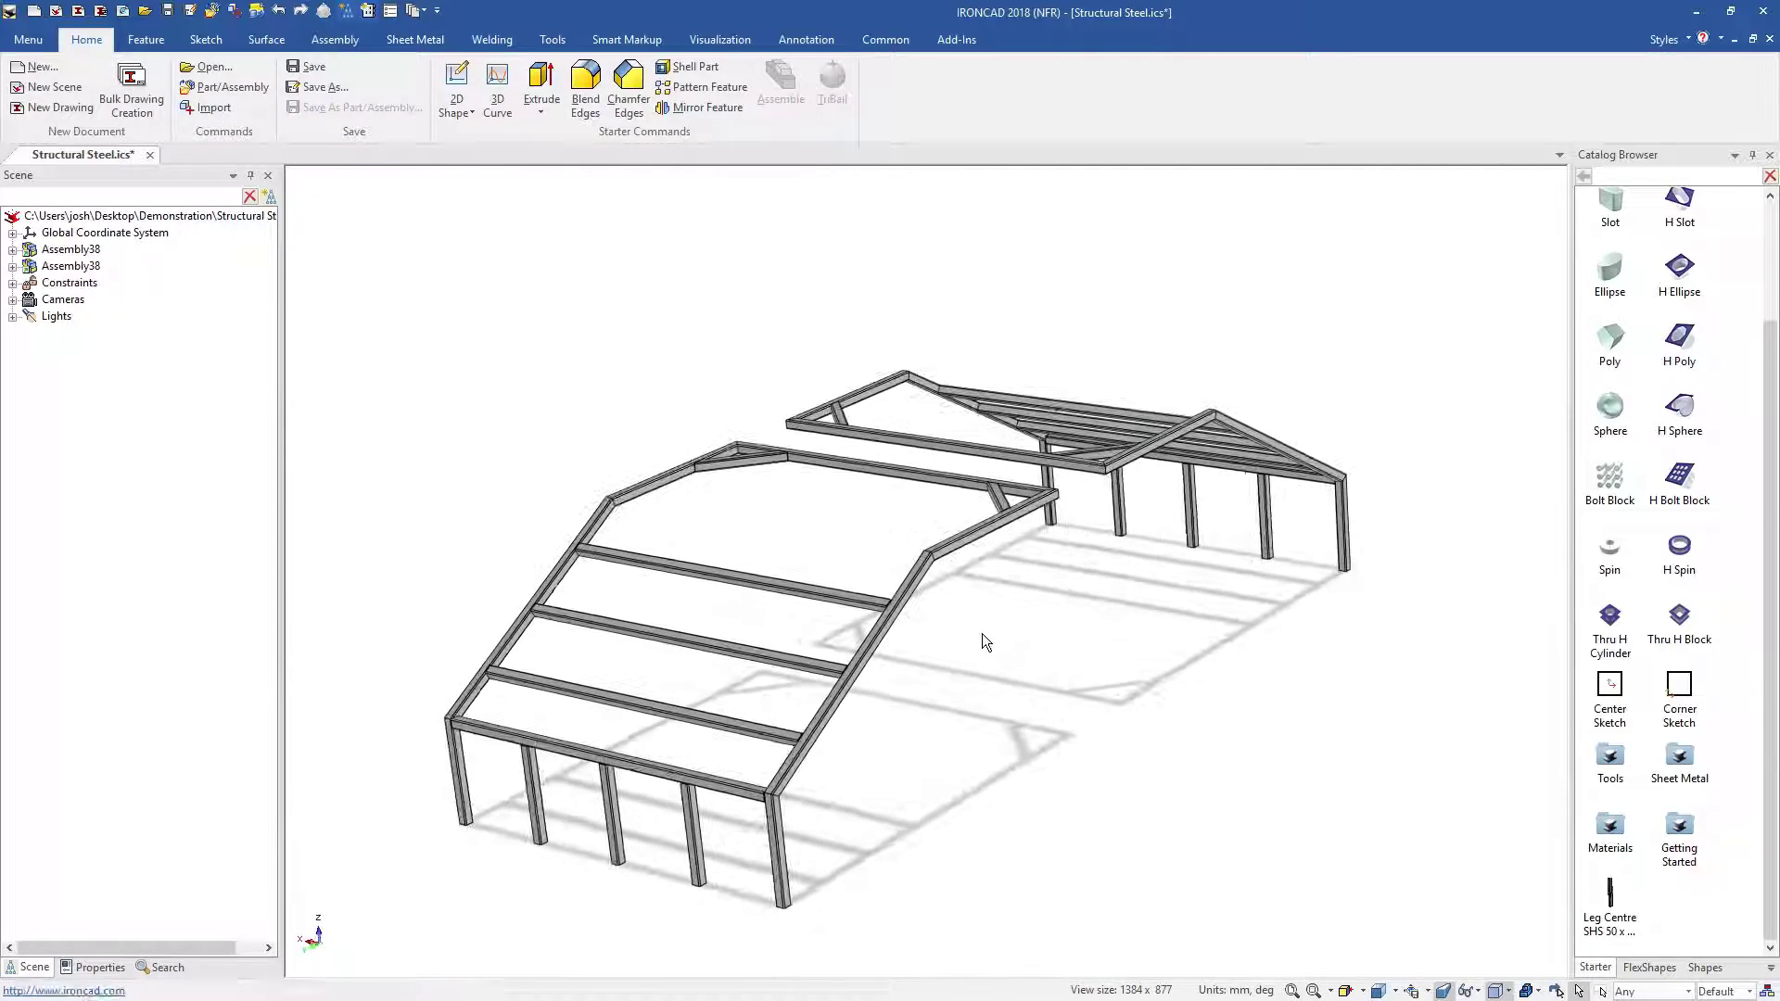
Set up a bulk drawing of the scene with added sheets for the Cross SHS, Leg Centre SHS and Leg Side SHS parts.
click(156, 99)
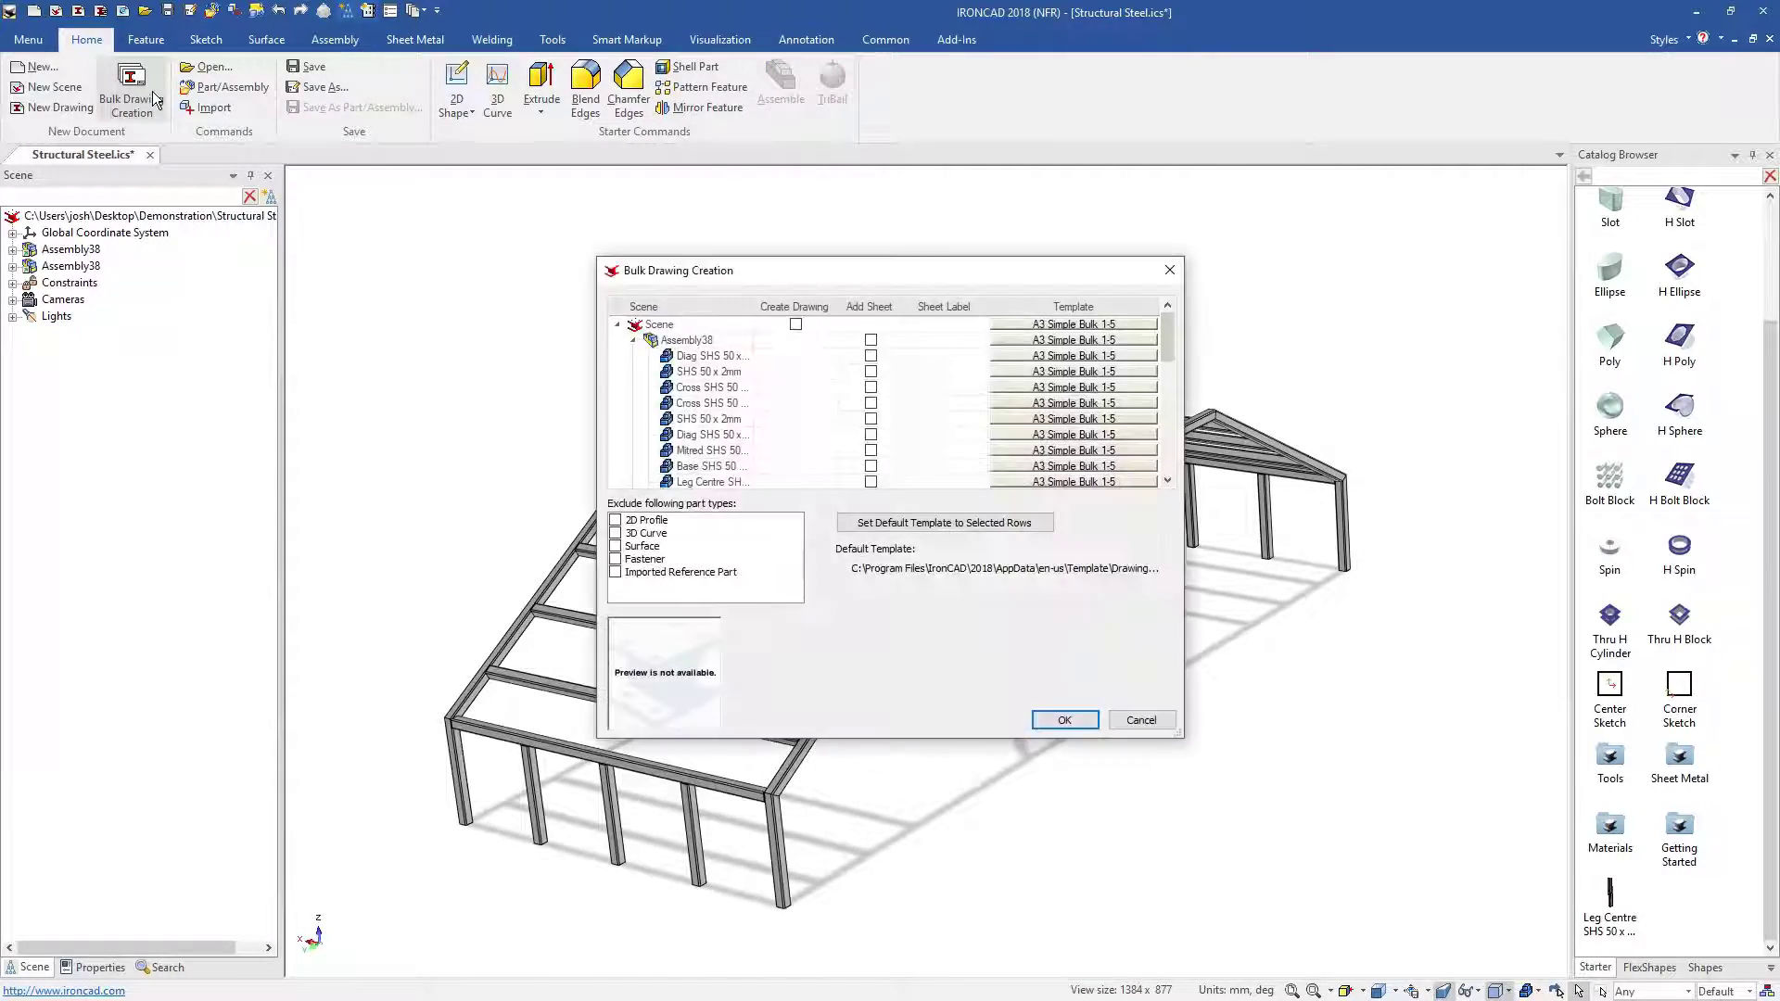
click(796, 324)
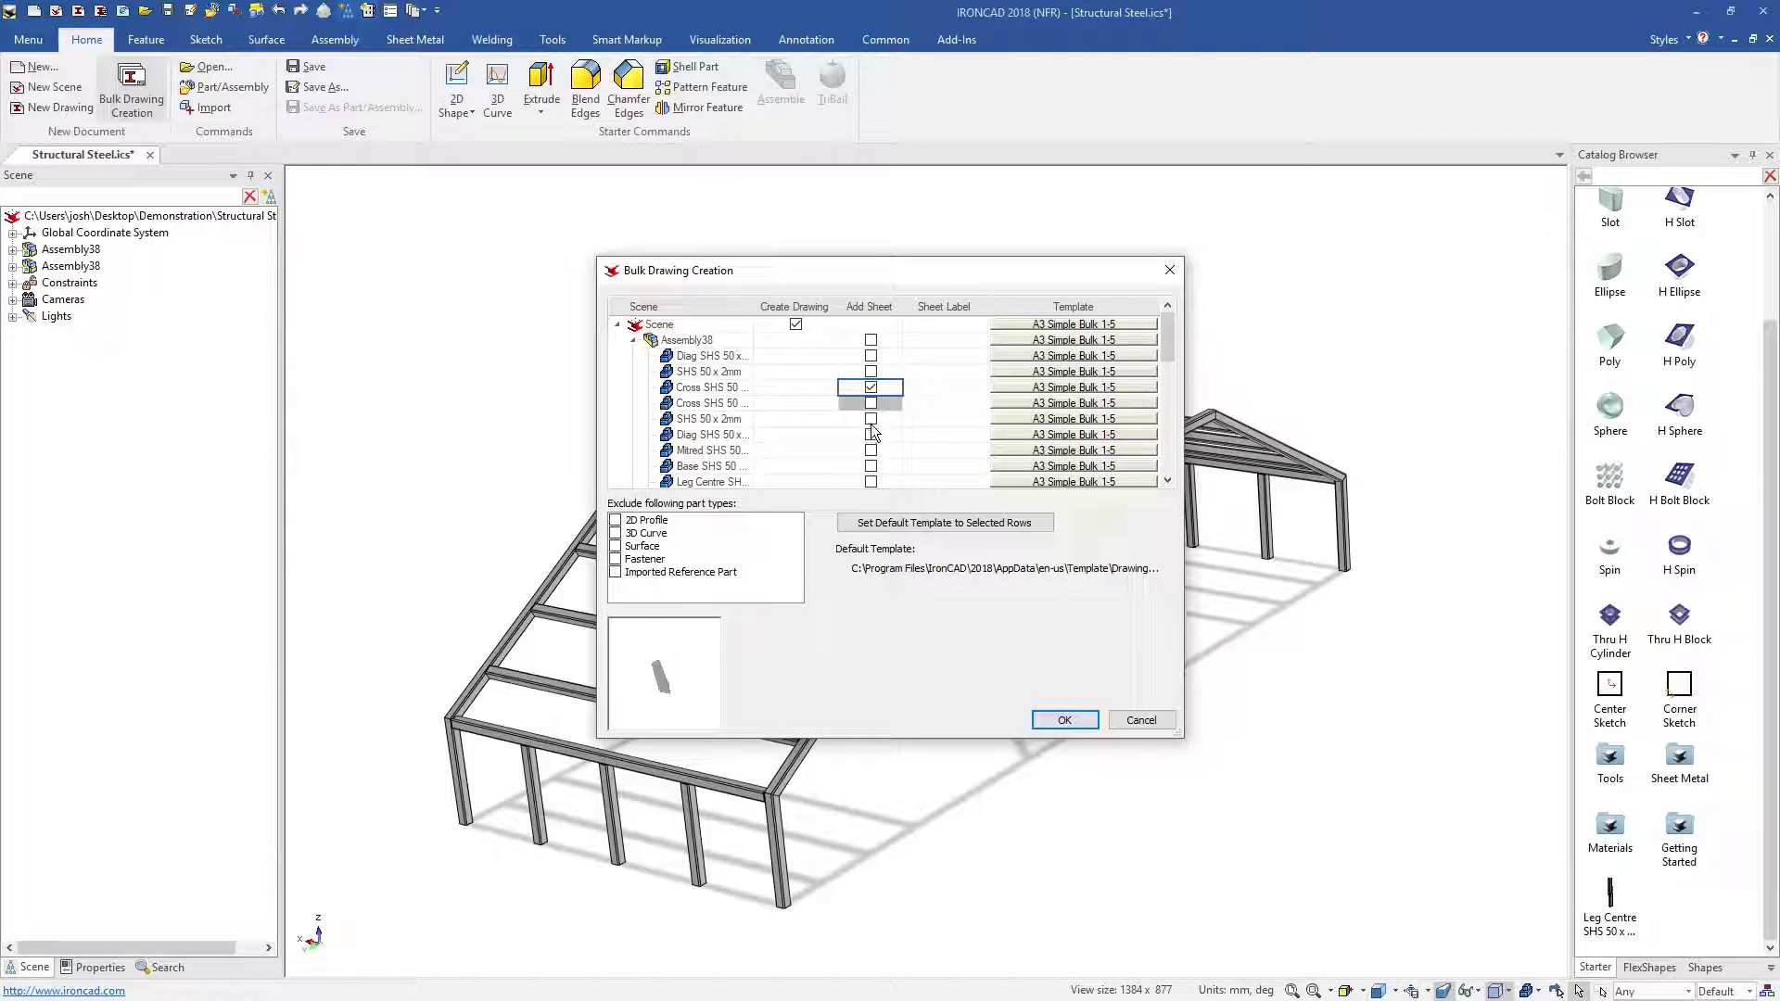
click(871, 481)
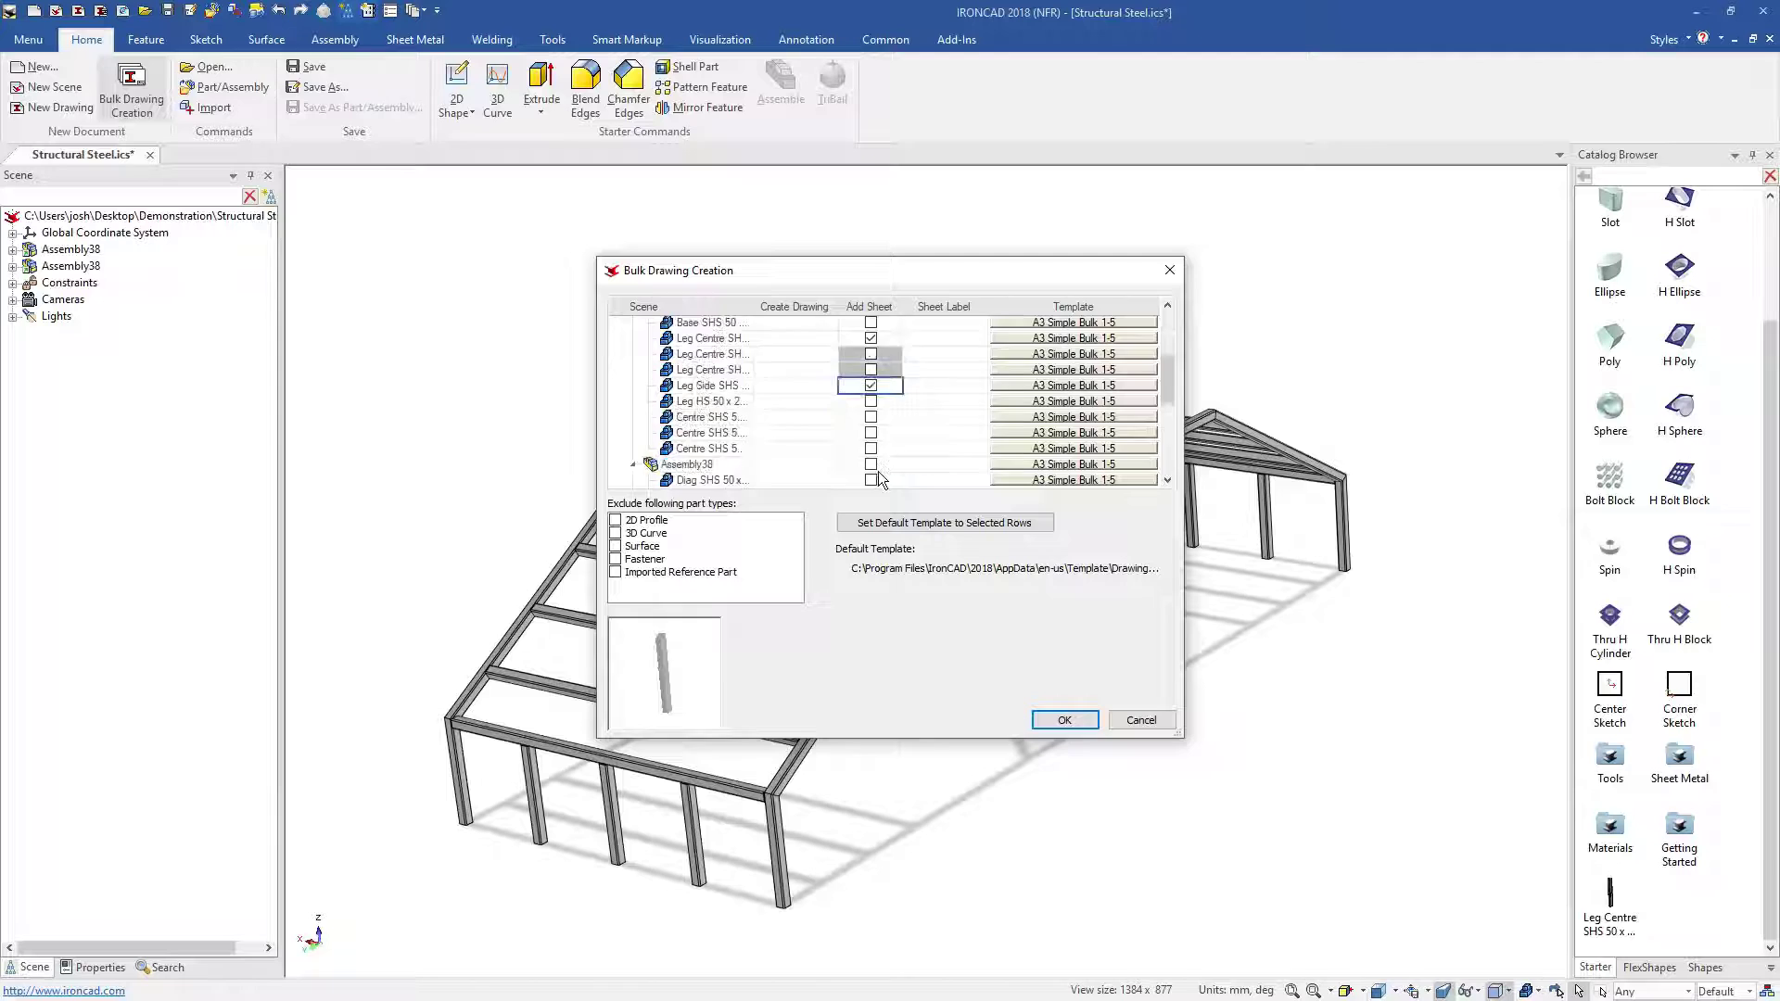
Assign the Cut List with ISO template from the Bulk templates to the scene drawing.
click(1049, 327)
click(884, 345)
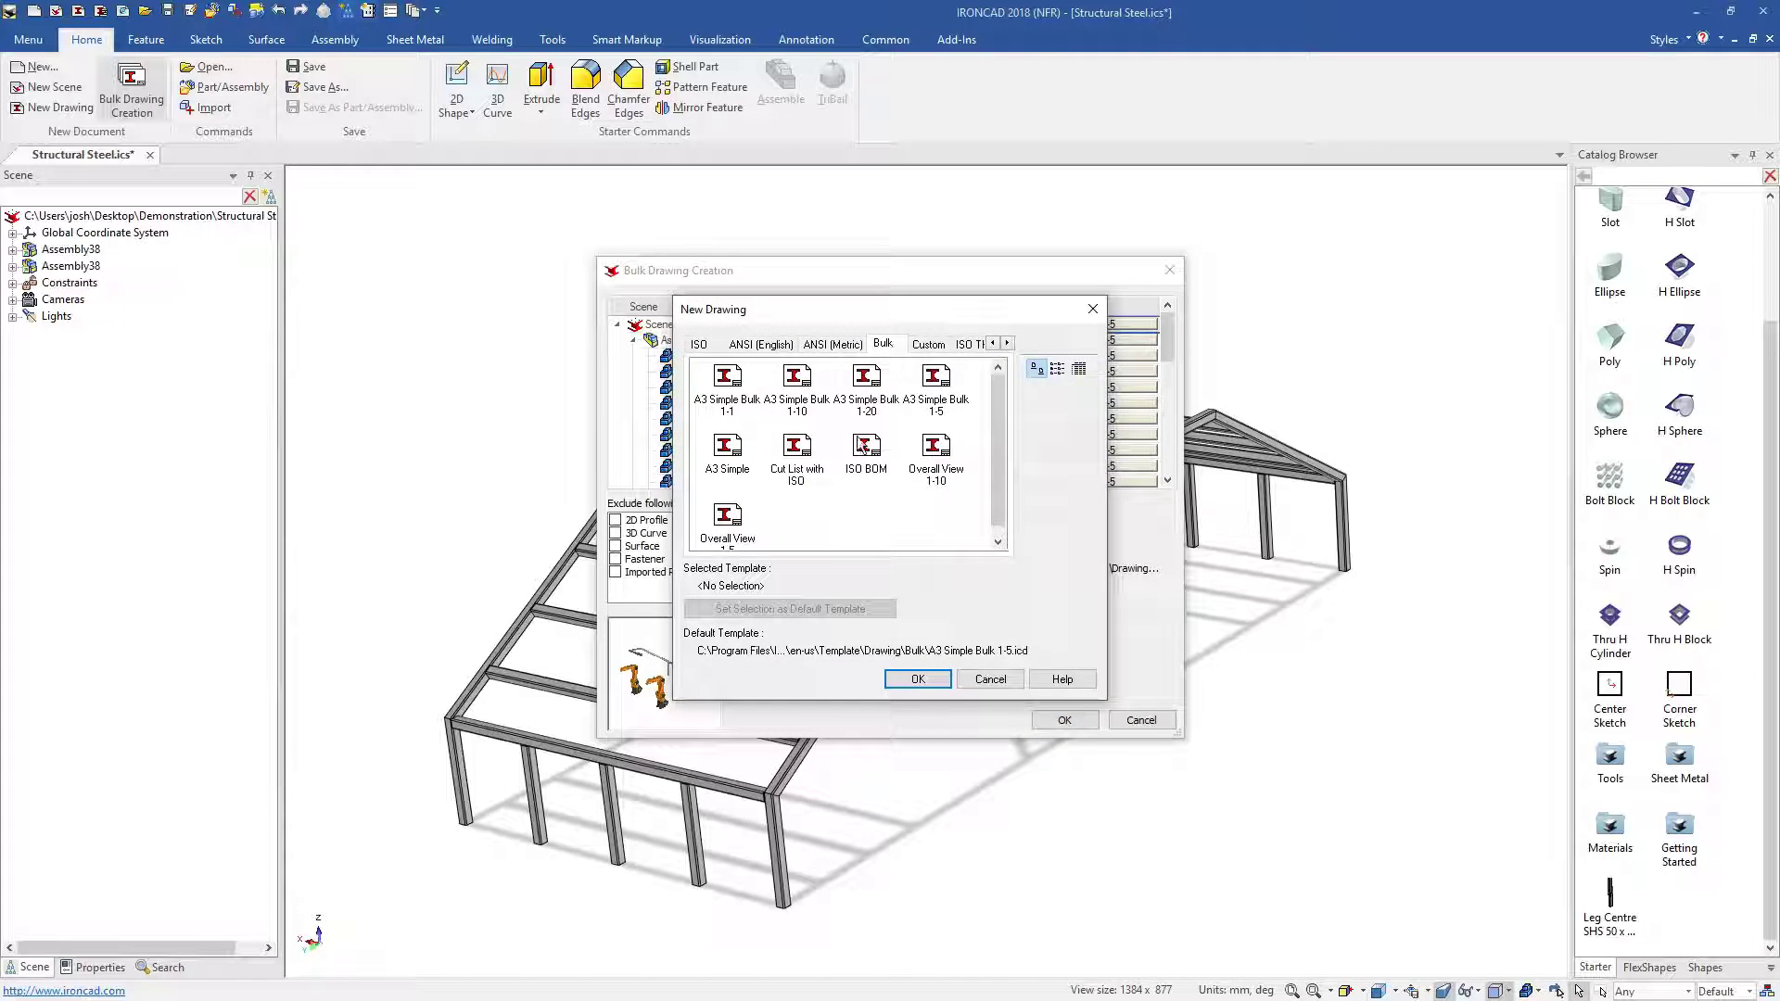
click(797, 450)
click(918, 680)
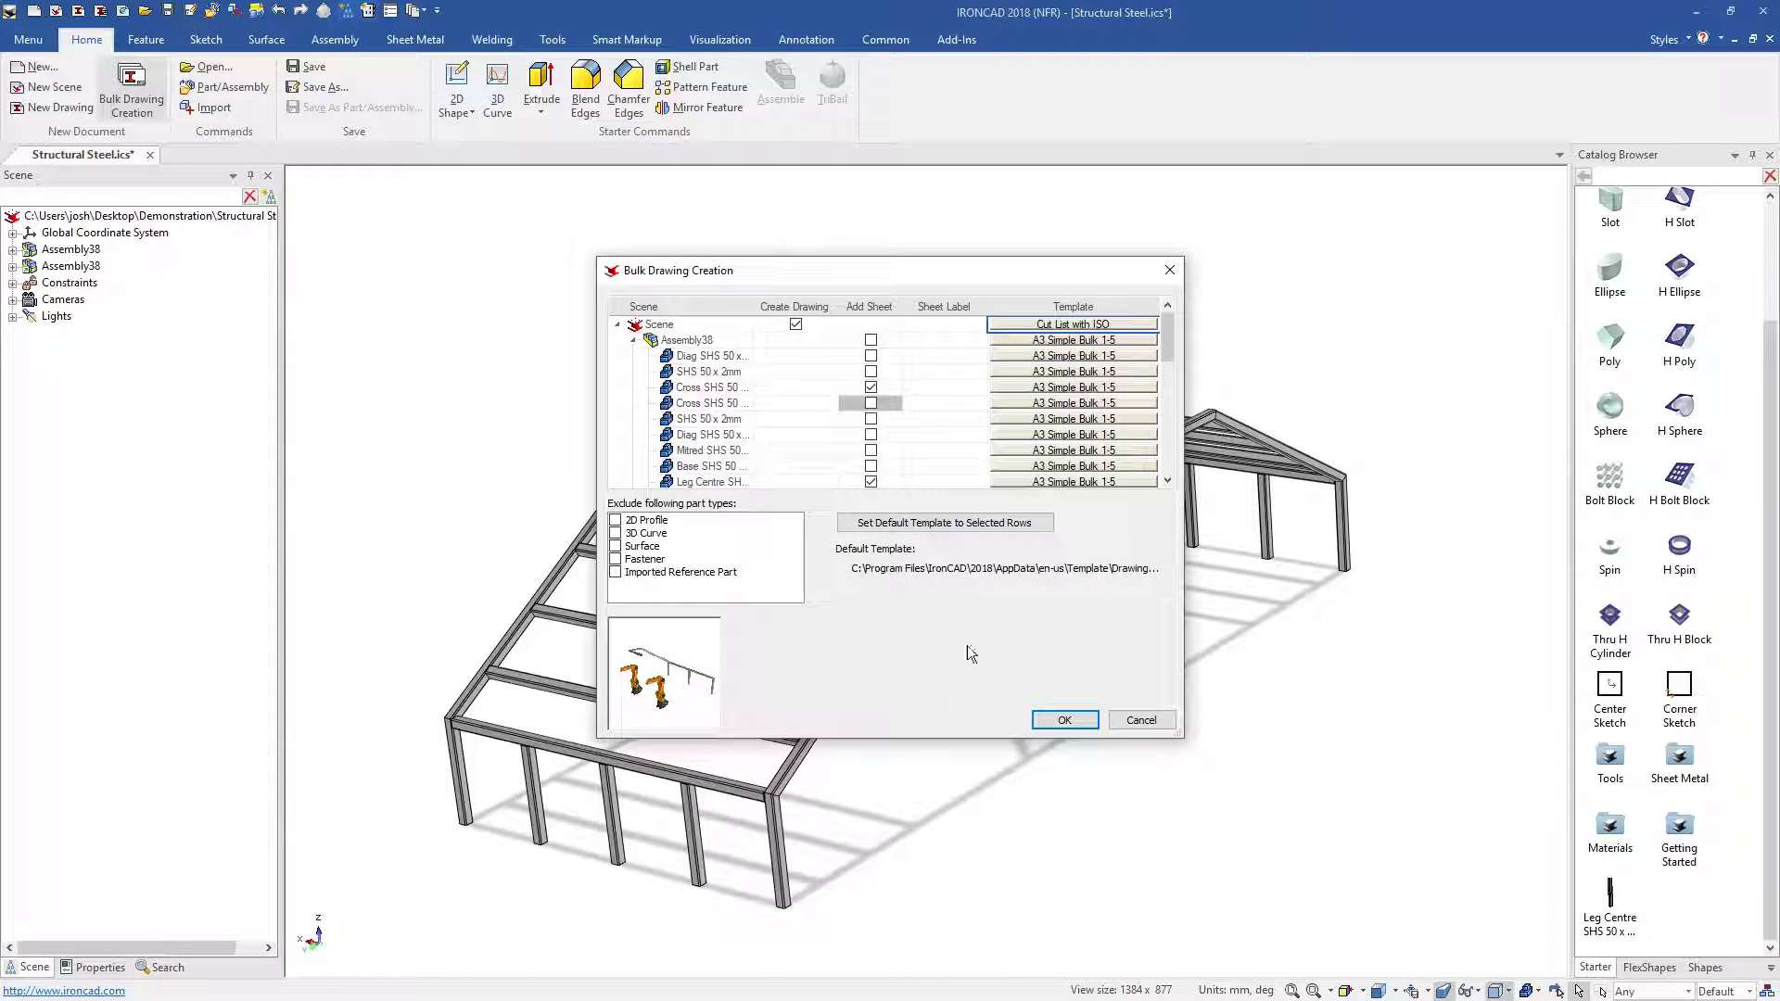
Generate the bulk drawing and open Sheet1 with the cut list.
click(1065, 721)
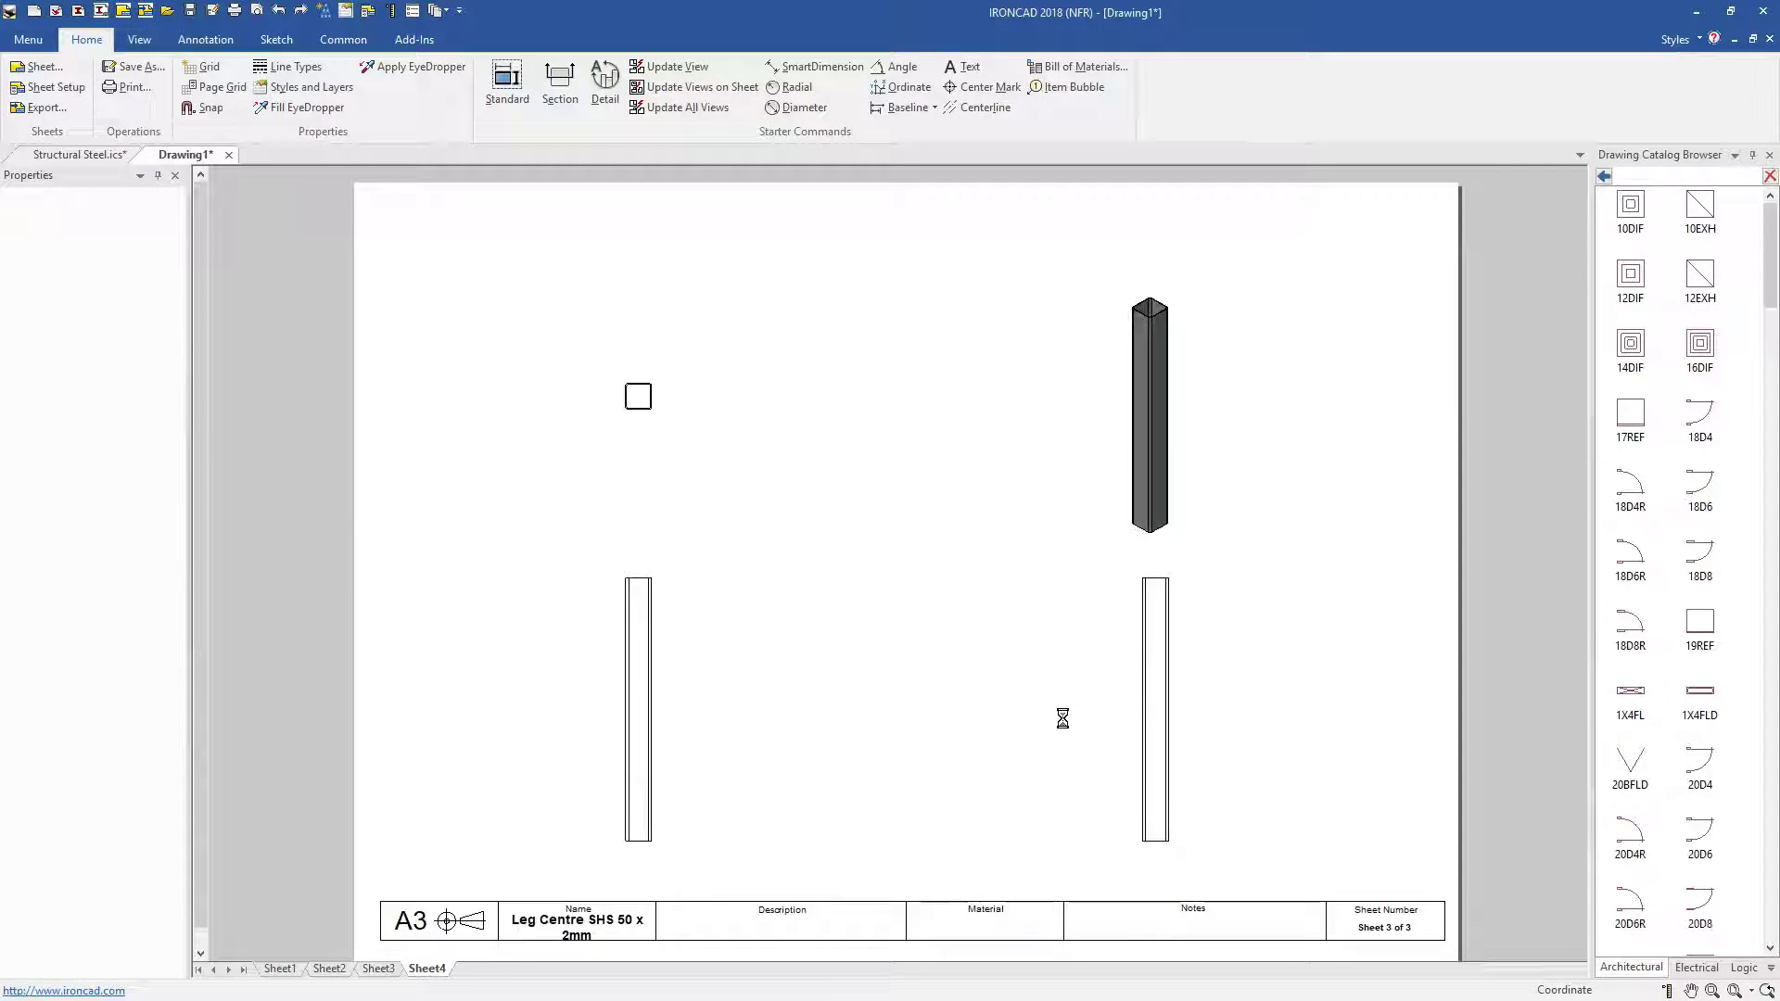
click(1031, 449)
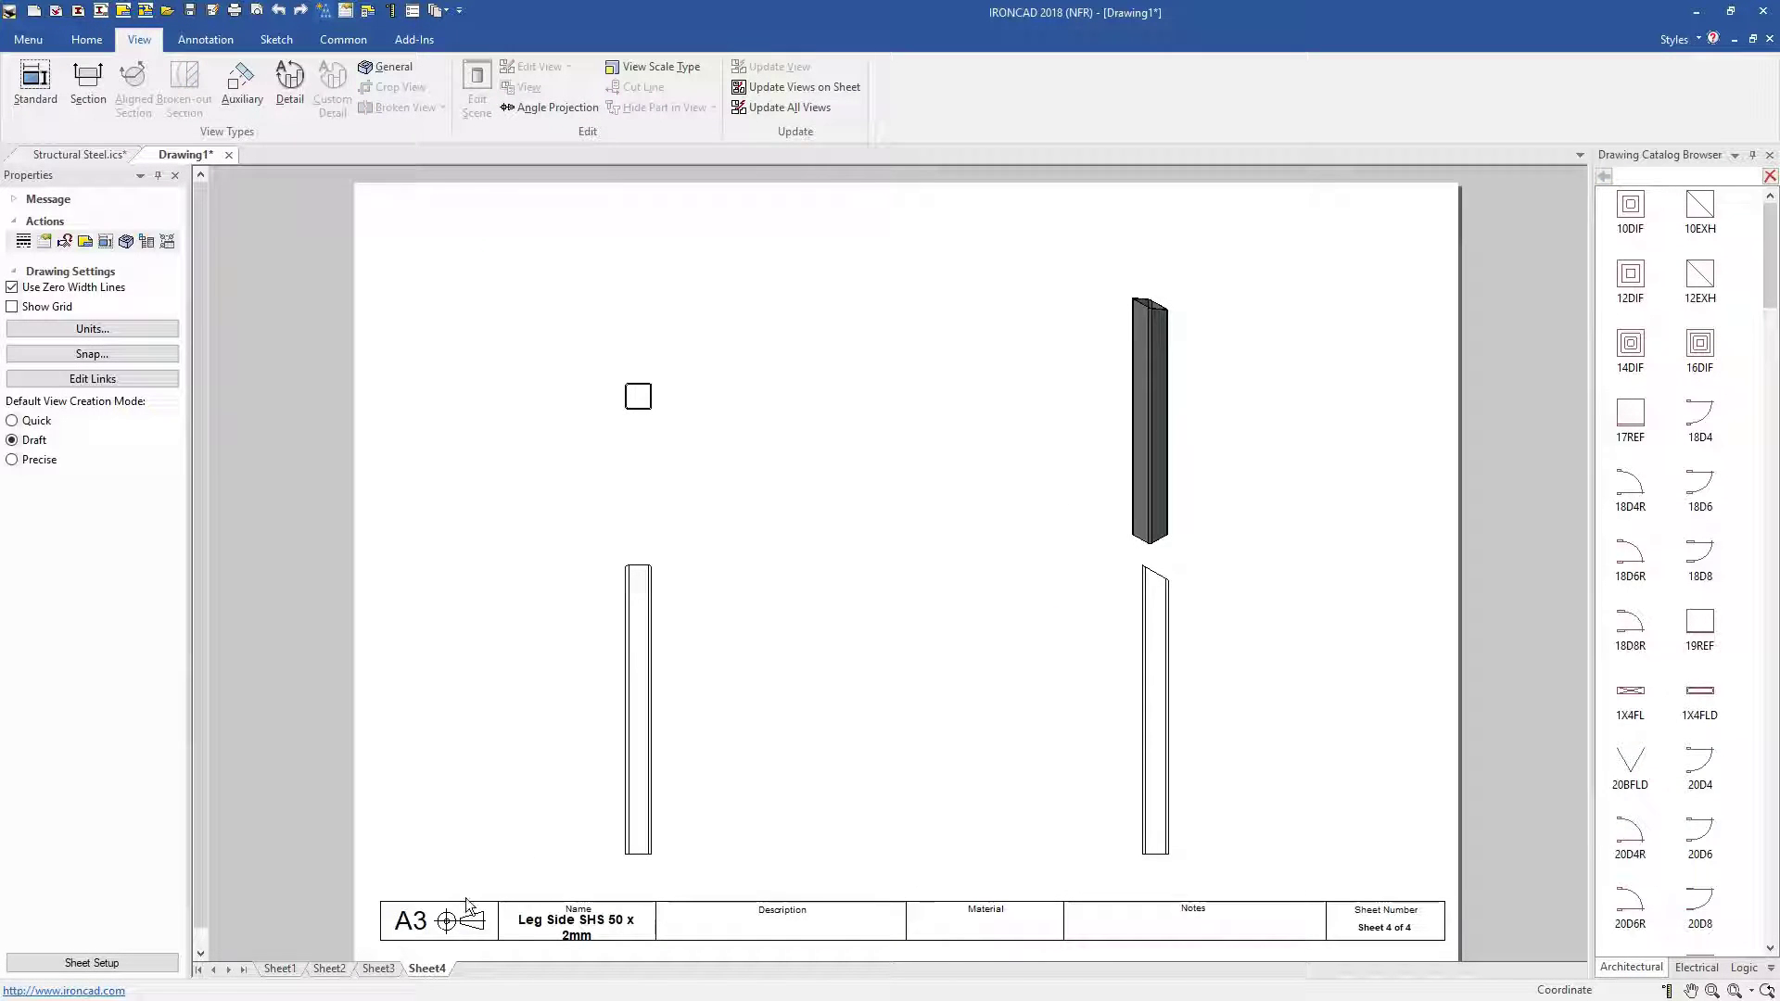
click(289, 970)
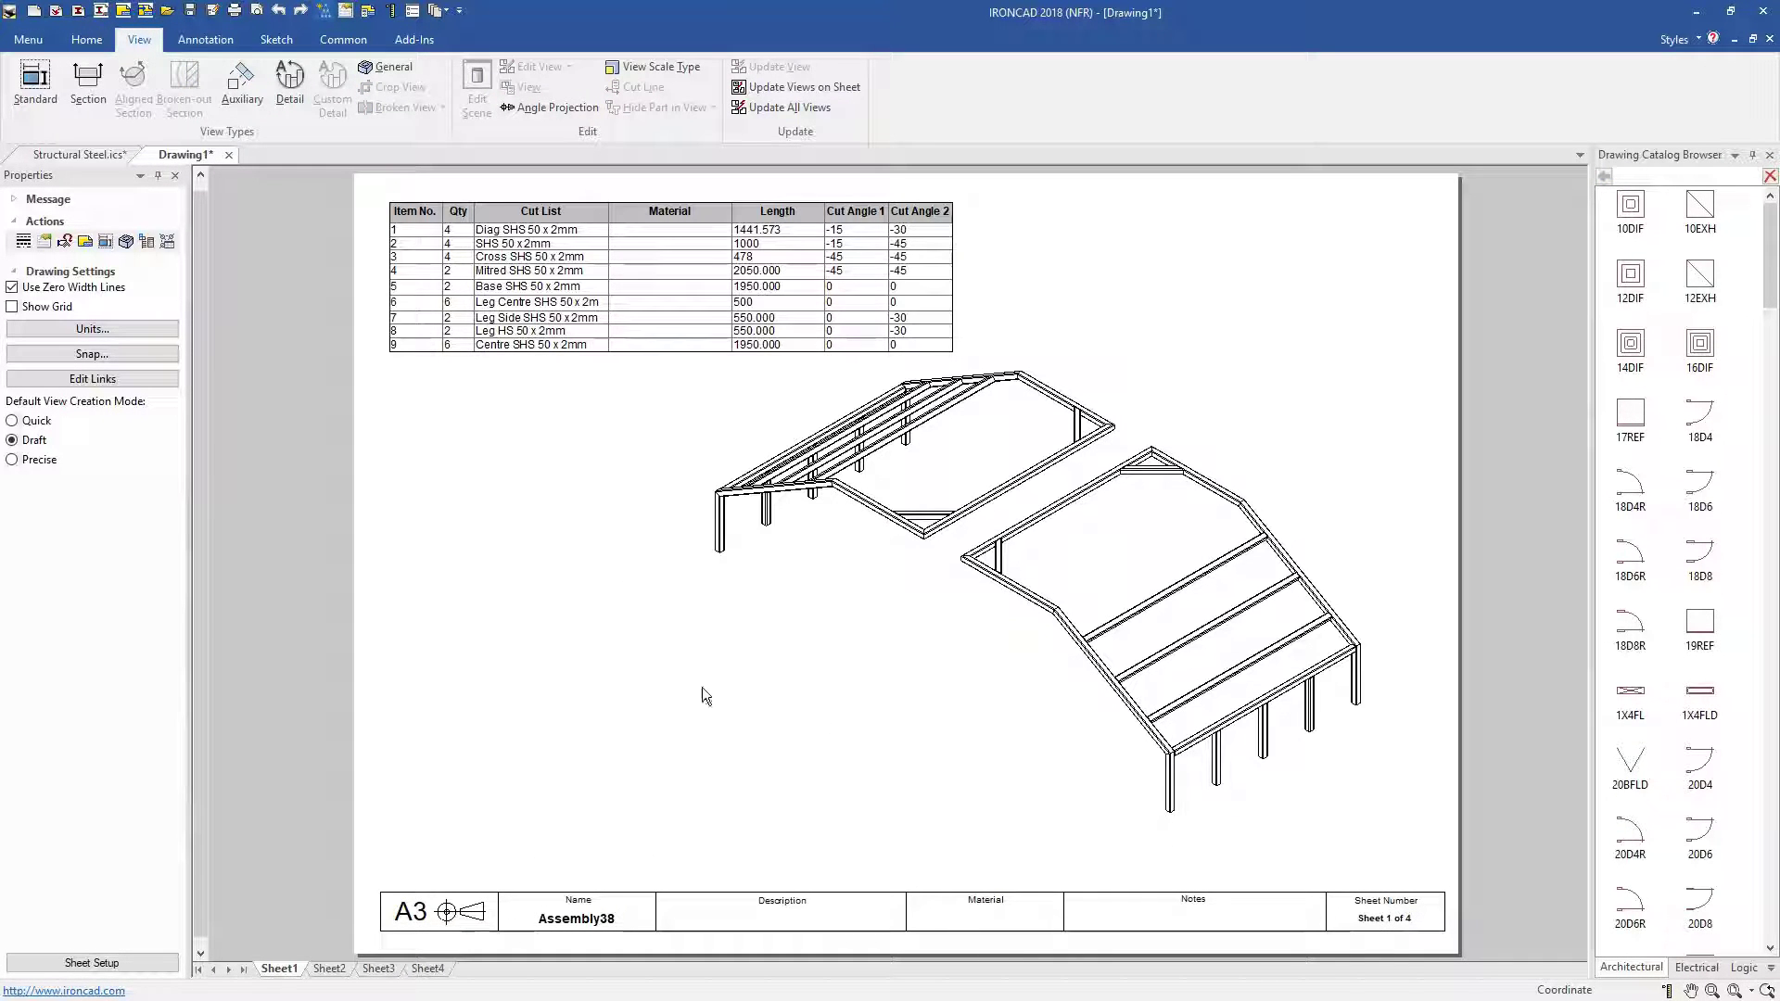
Delete the Cross SHS 50 x 2mm corner braces from the Structural Steel model and update the cut-list drawing.
click(91, 158)
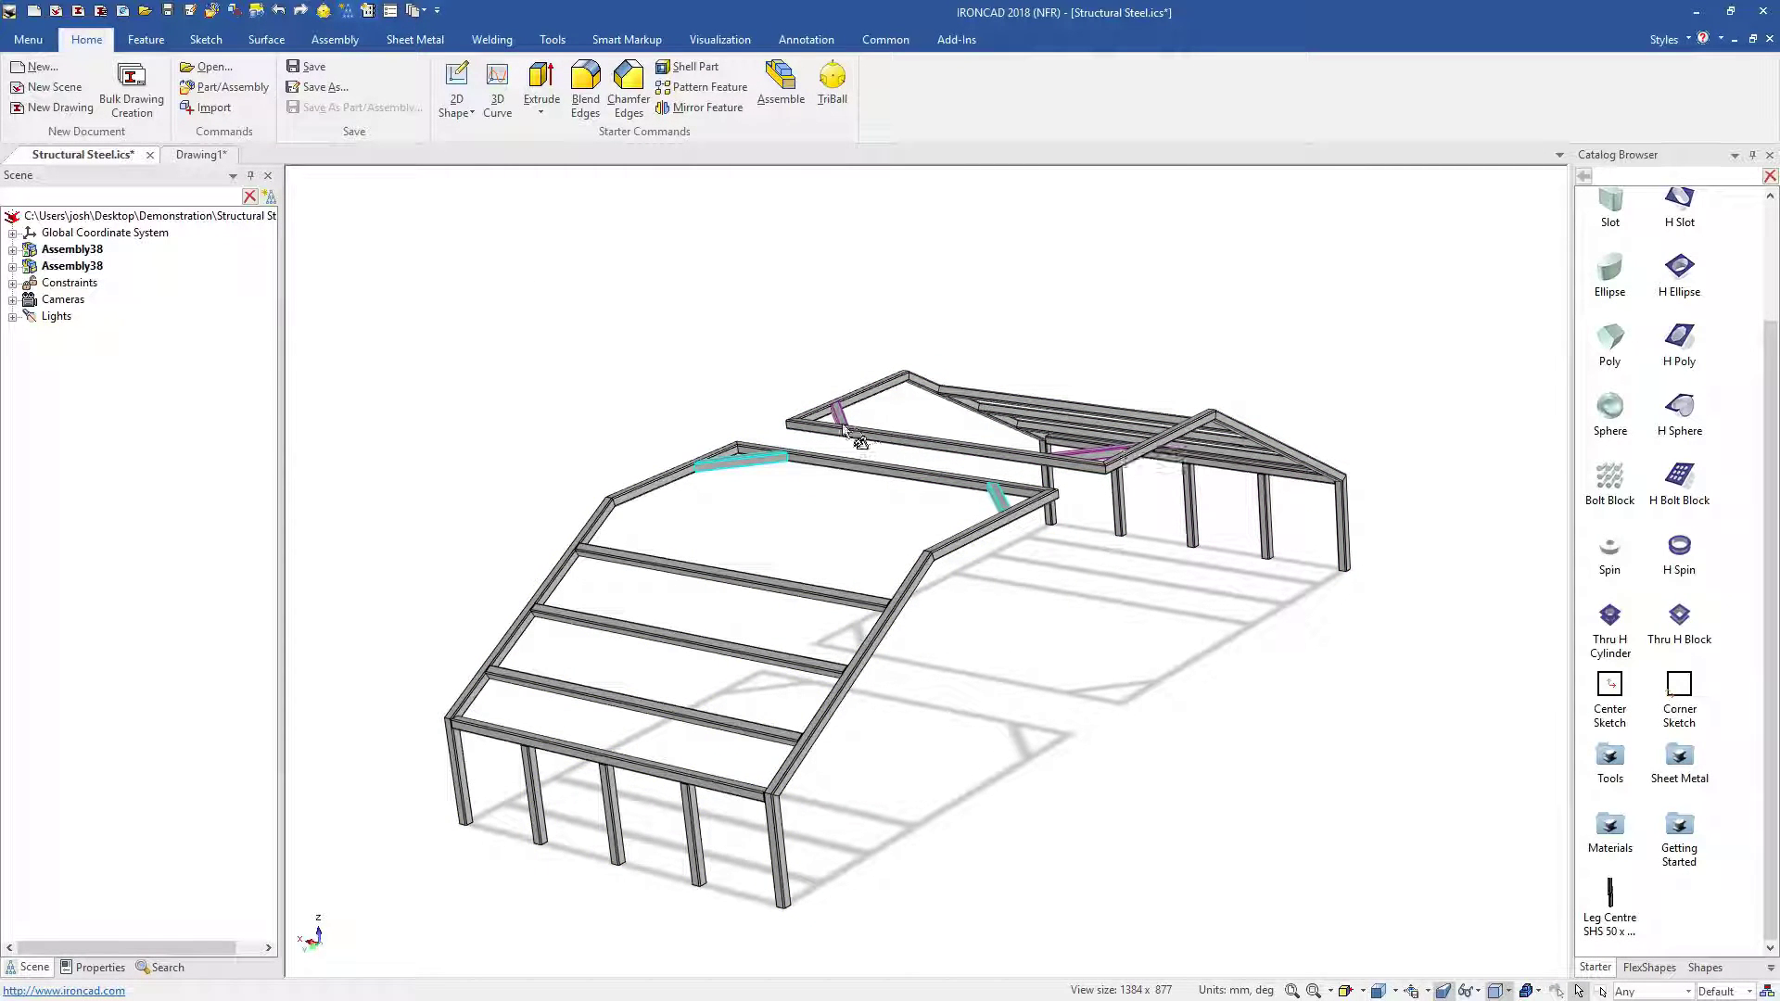
key(Delete)
click(910, 578)
click(201, 155)
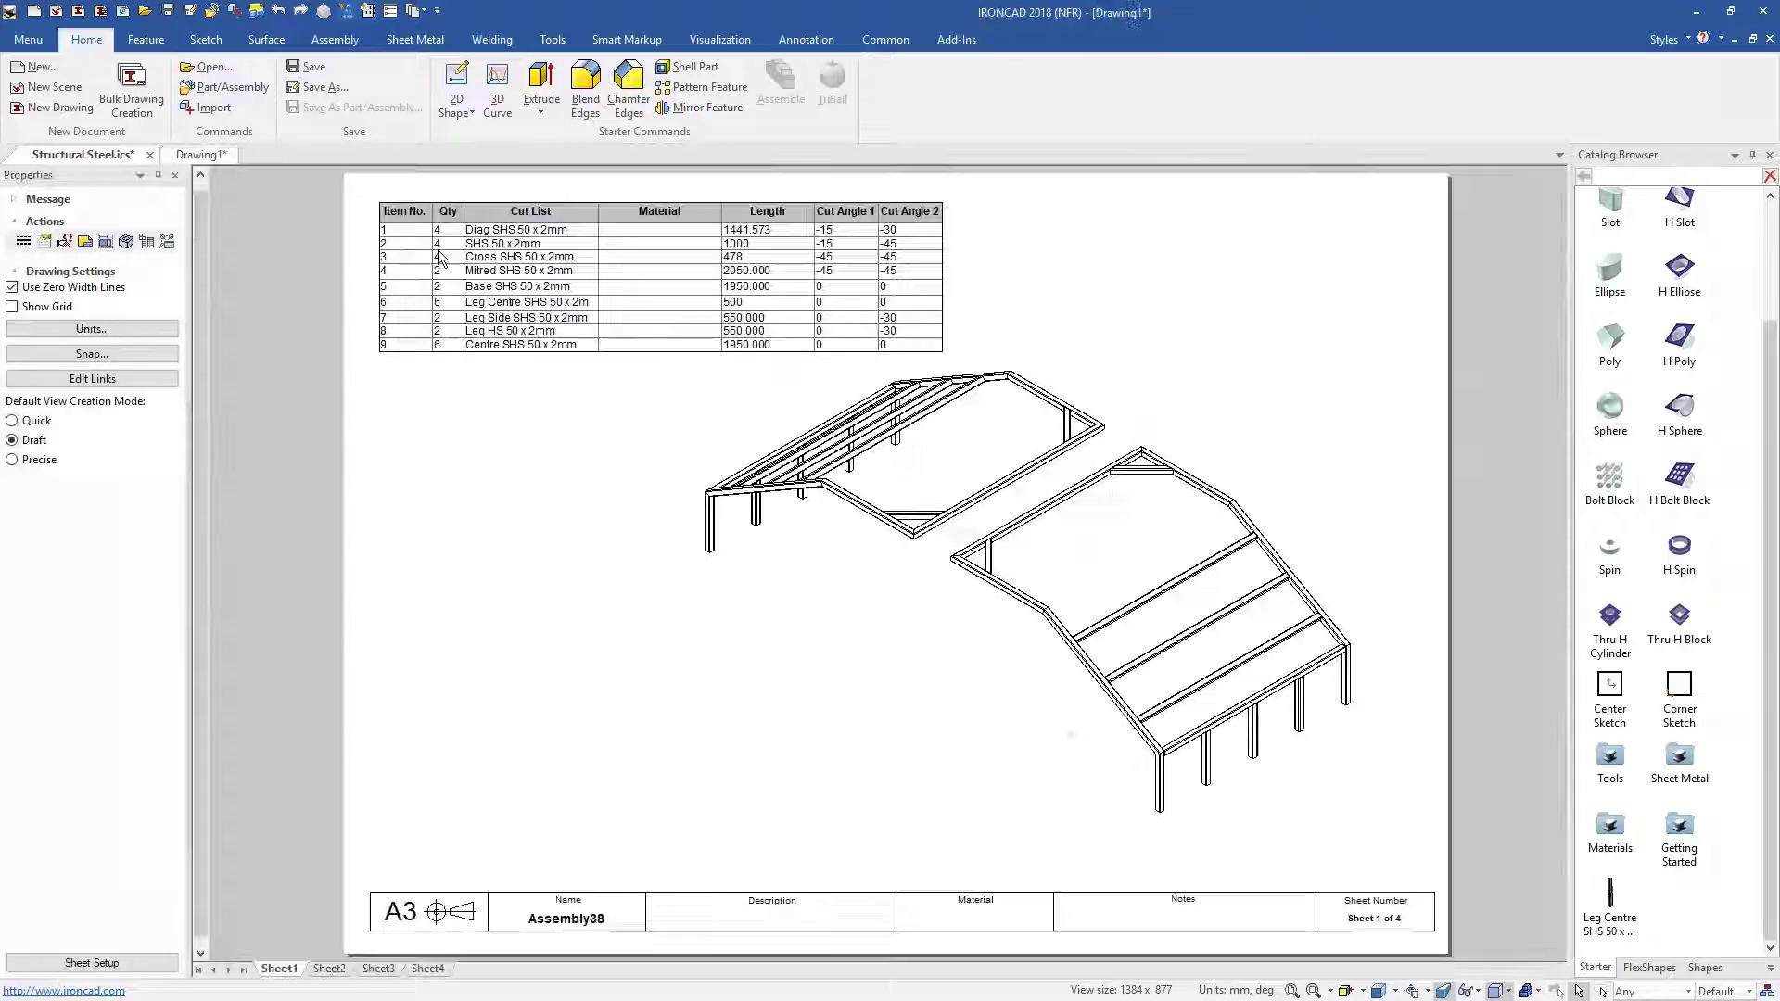
click(1007, 445)
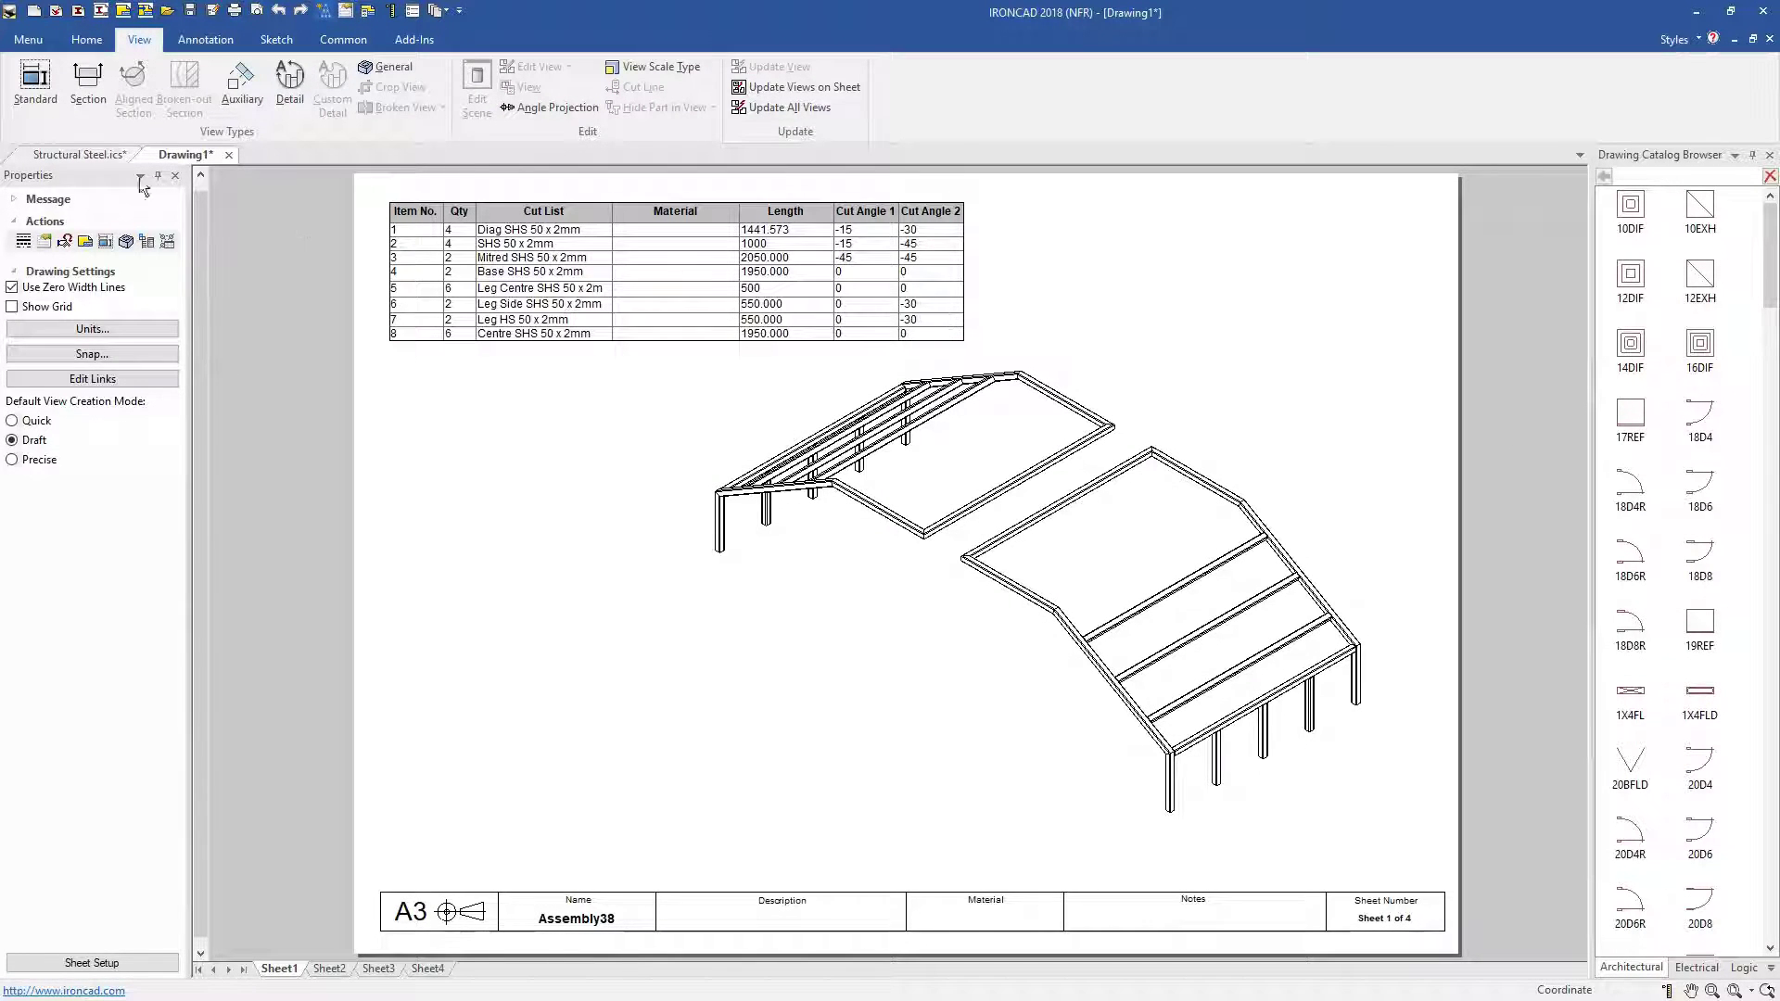
In the External Link scene, apply Color Light Blue to the shock's spring and Colour Black to the notched collar at its end.
click(79, 154)
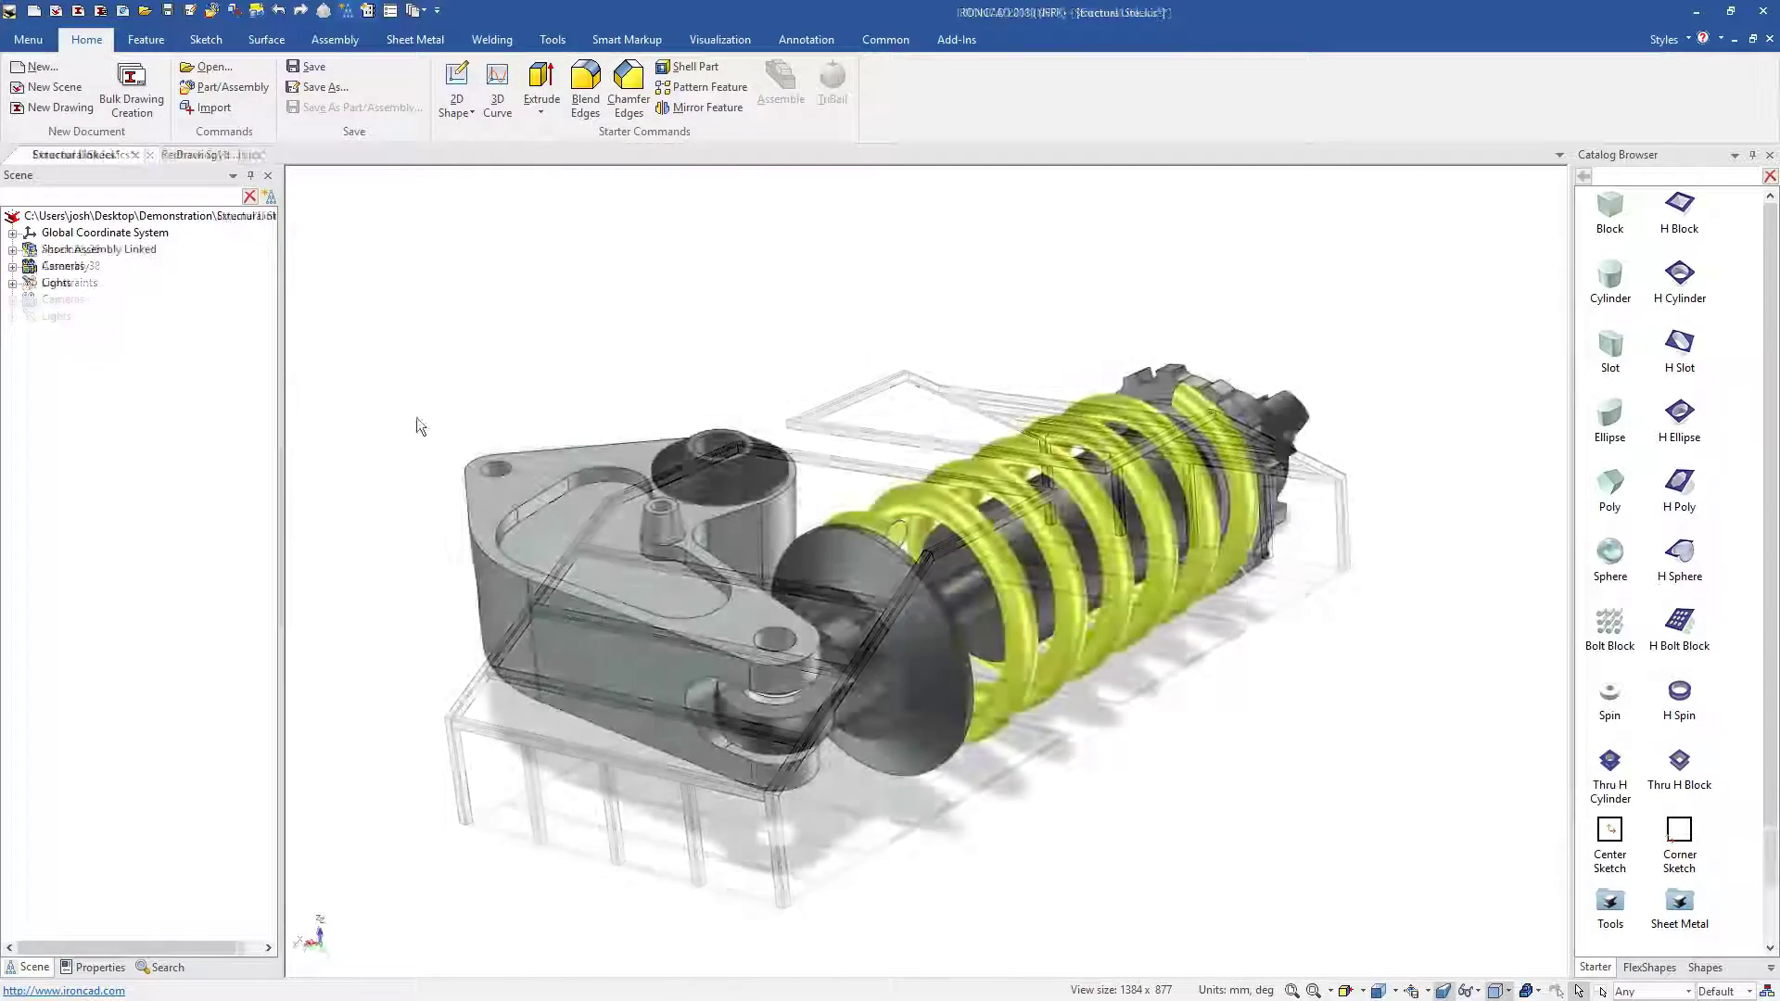
click(204, 157)
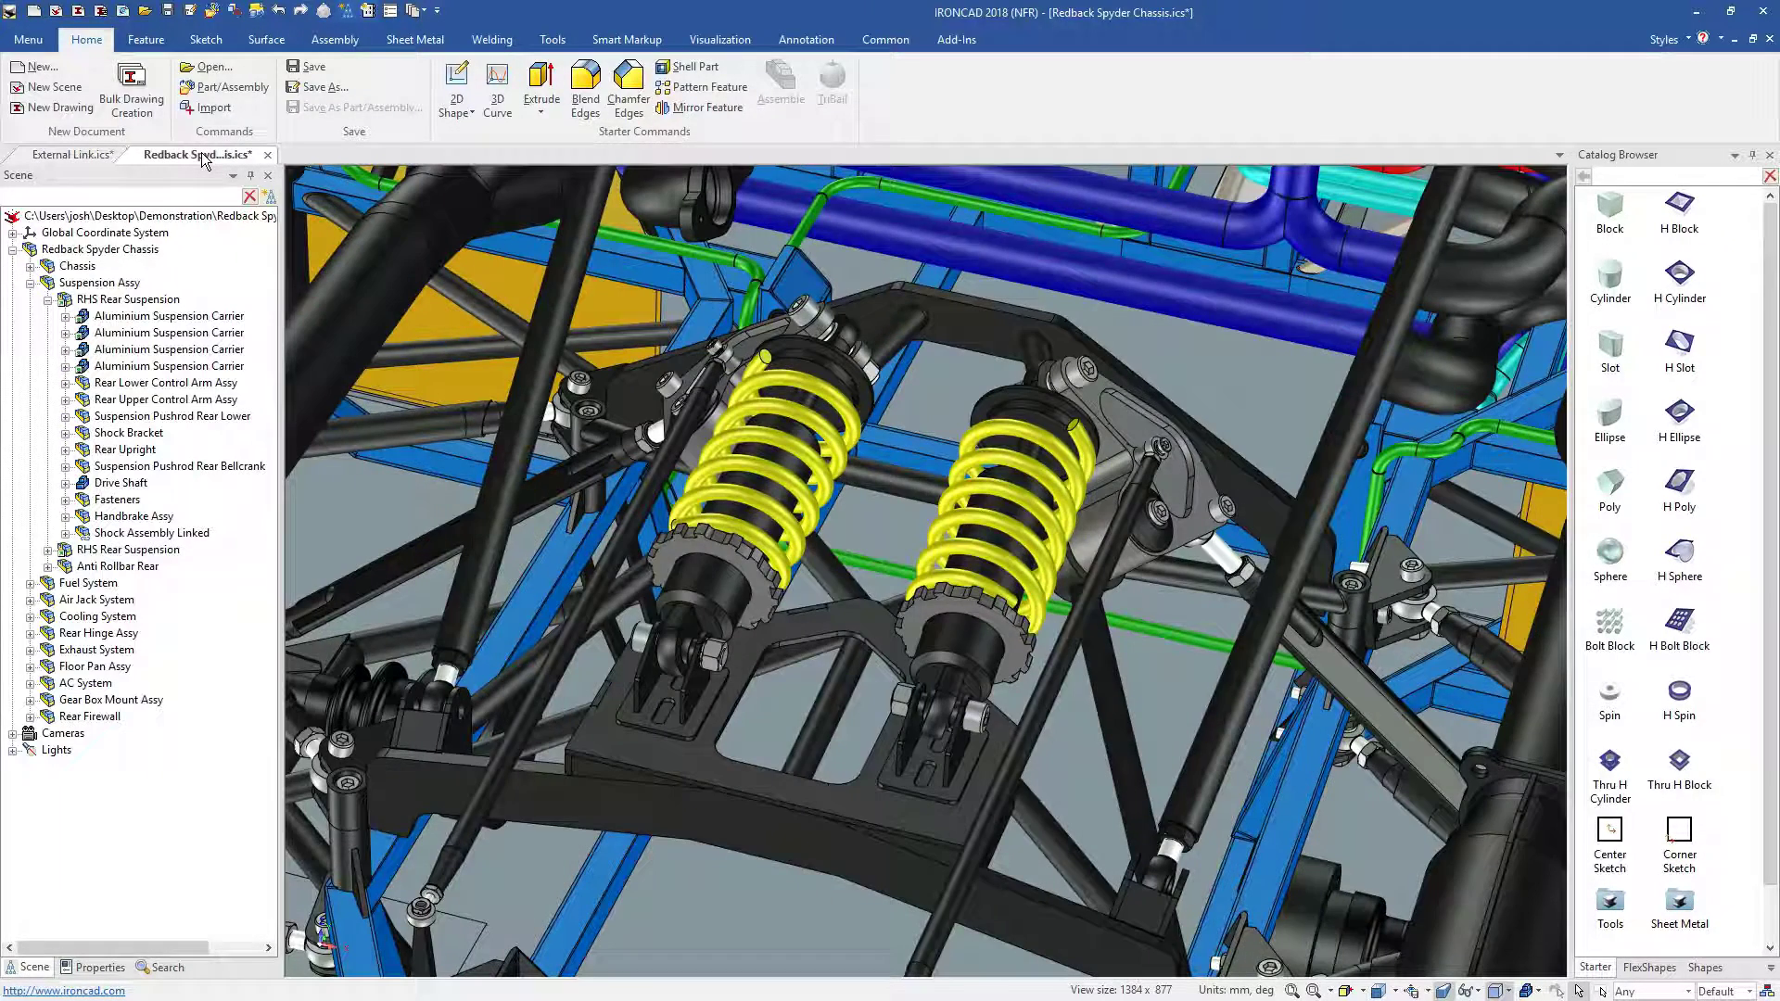
click(65, 155)
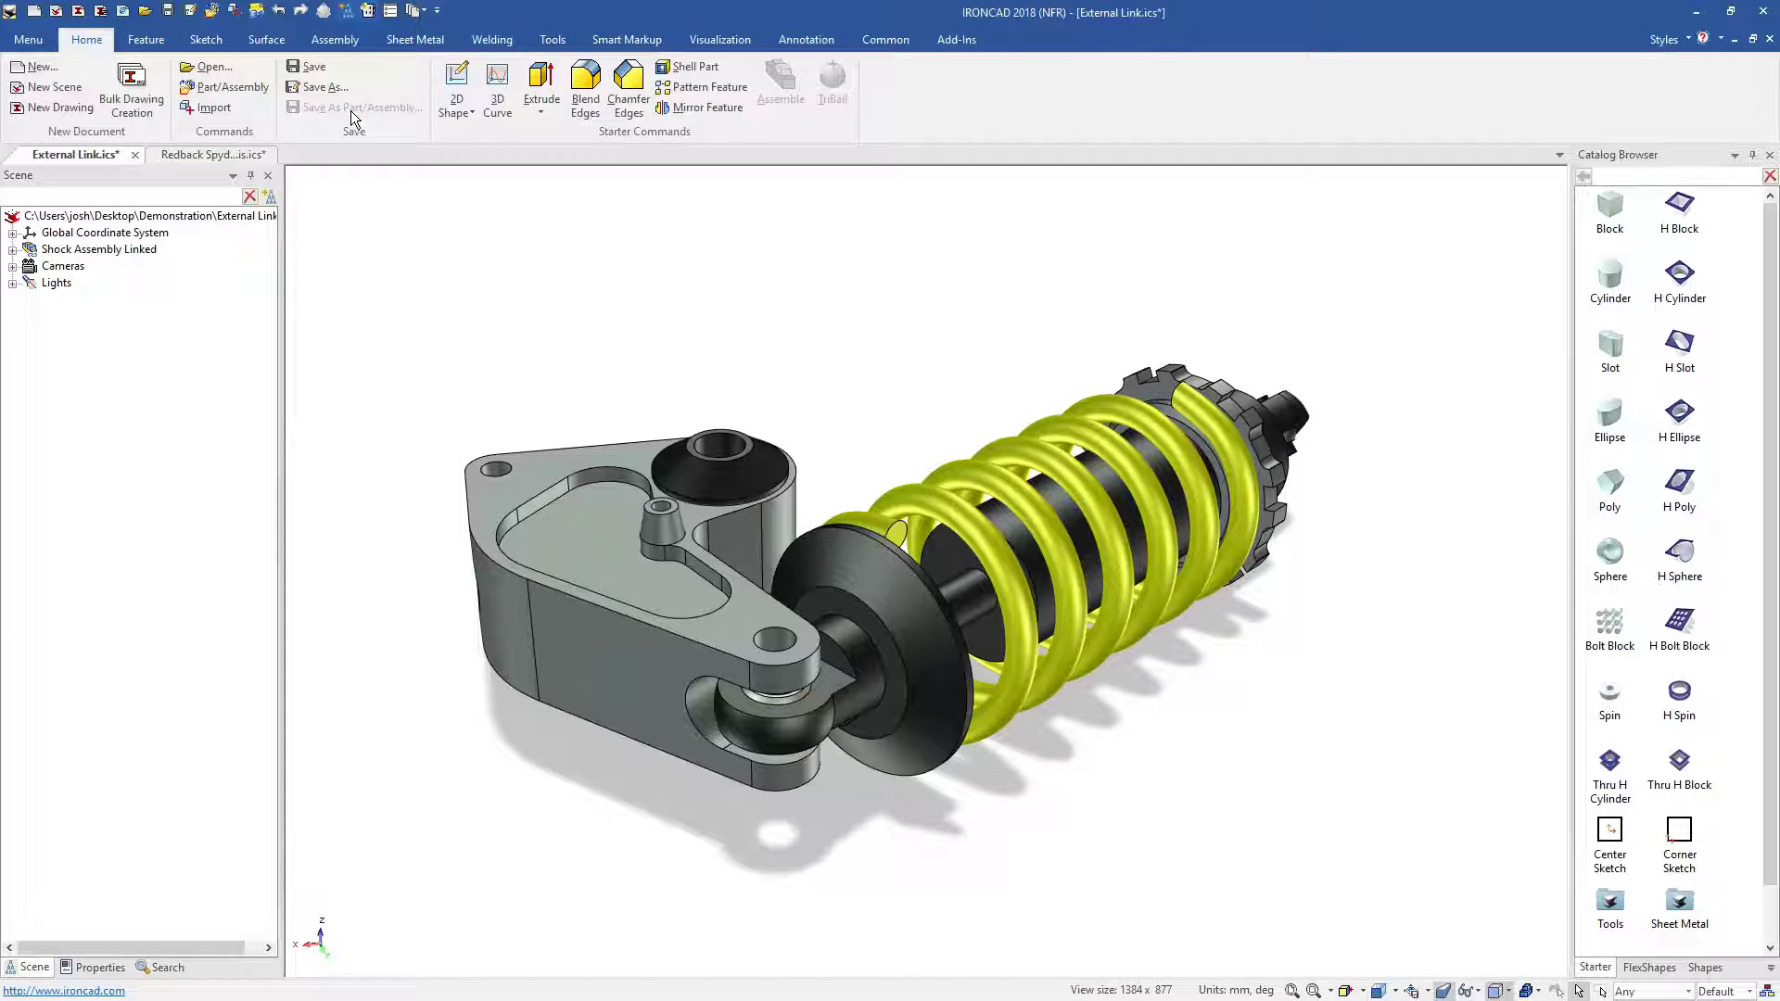
scroll(1635, 888, down, 1)
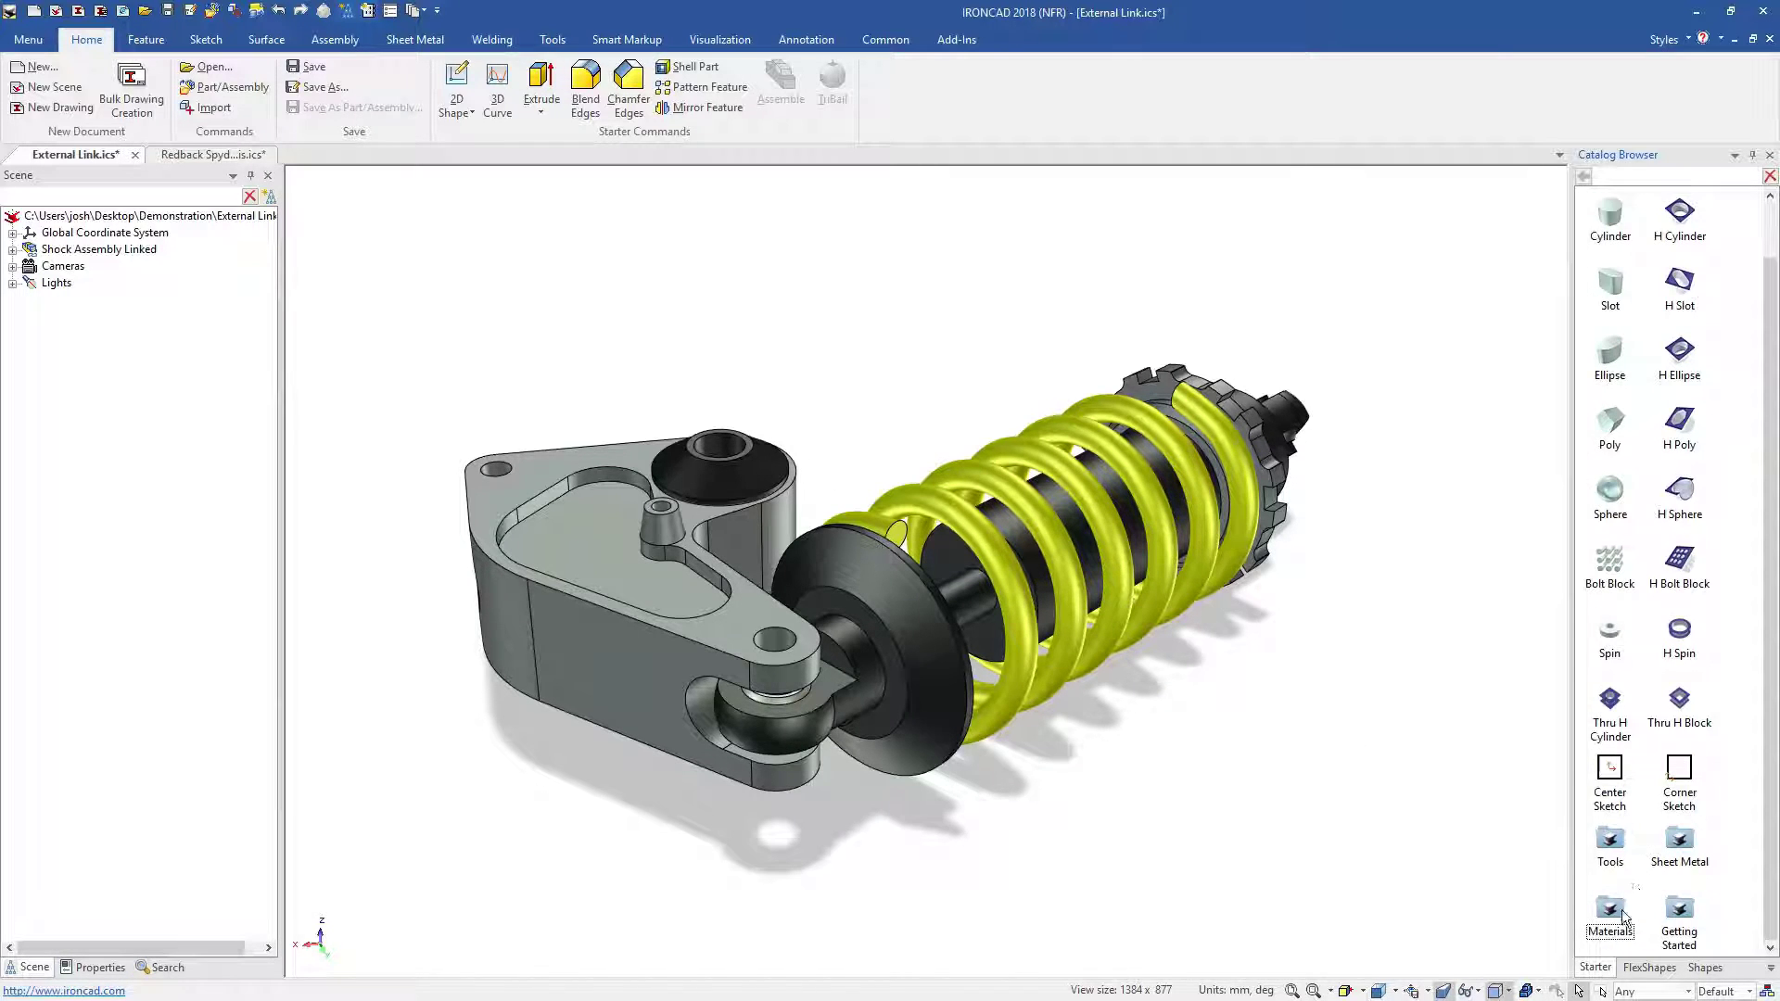
double_click(1613, 918)
drag(1582, 809, 1161, 608)
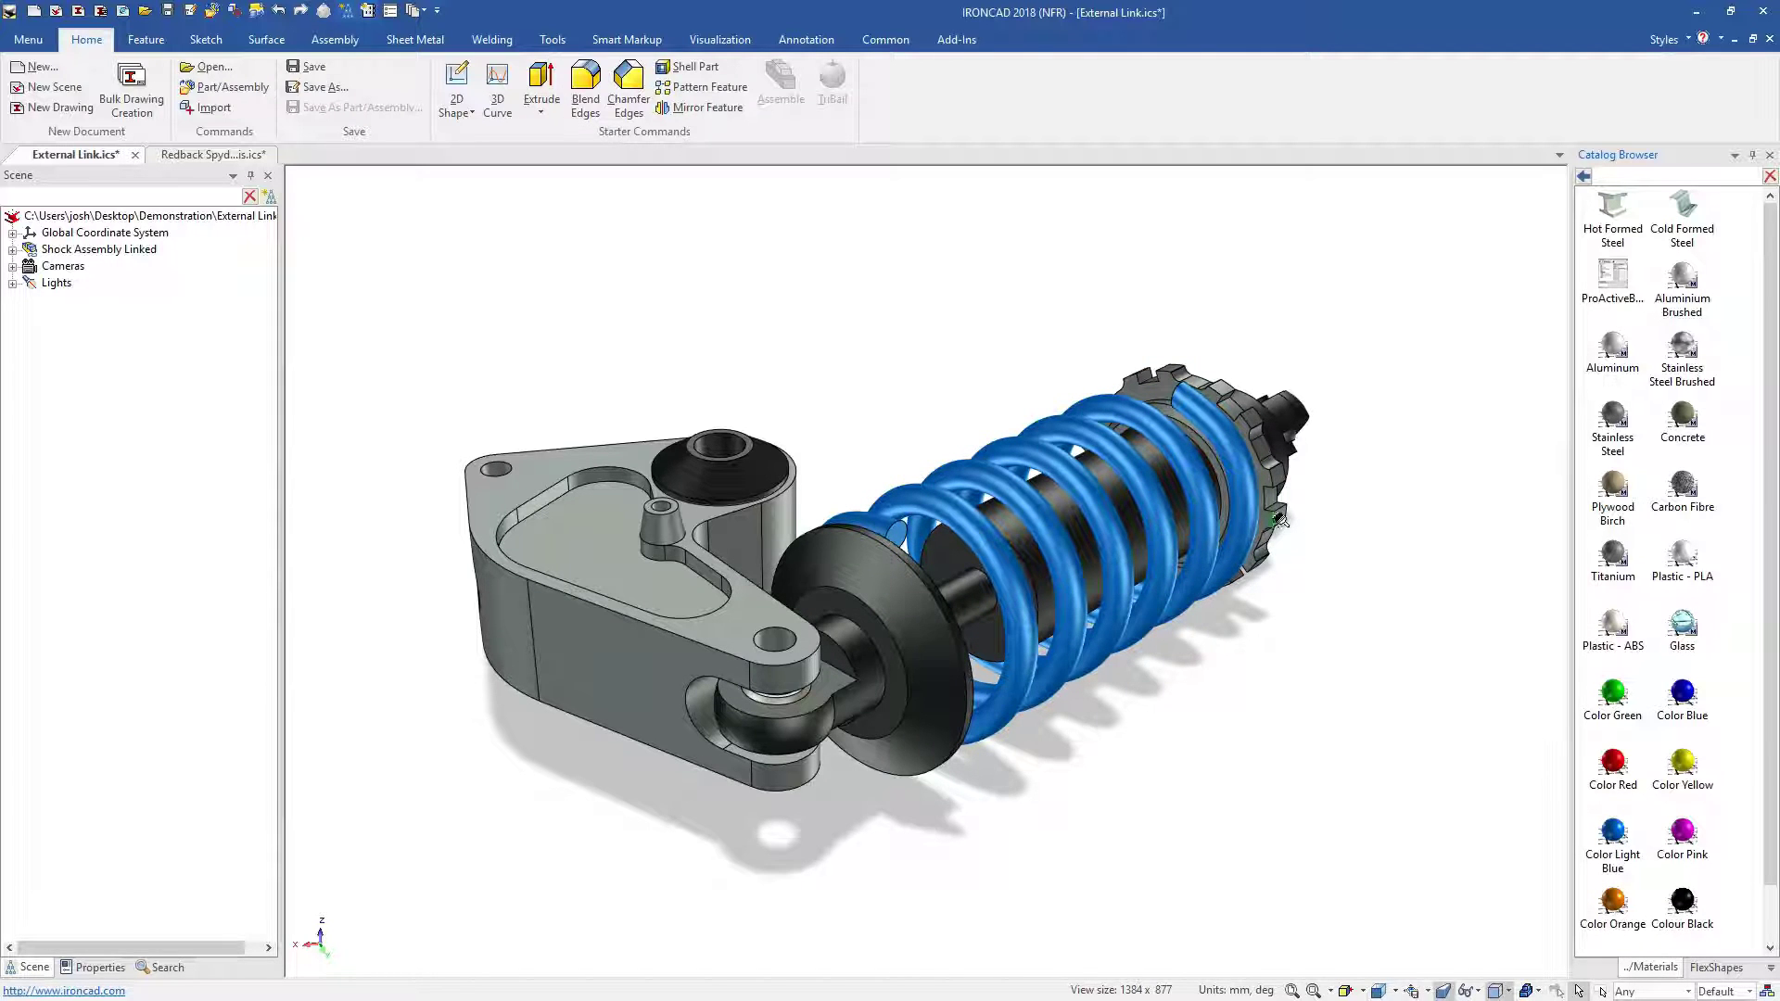
drag(1280, 520, 1275, 527)
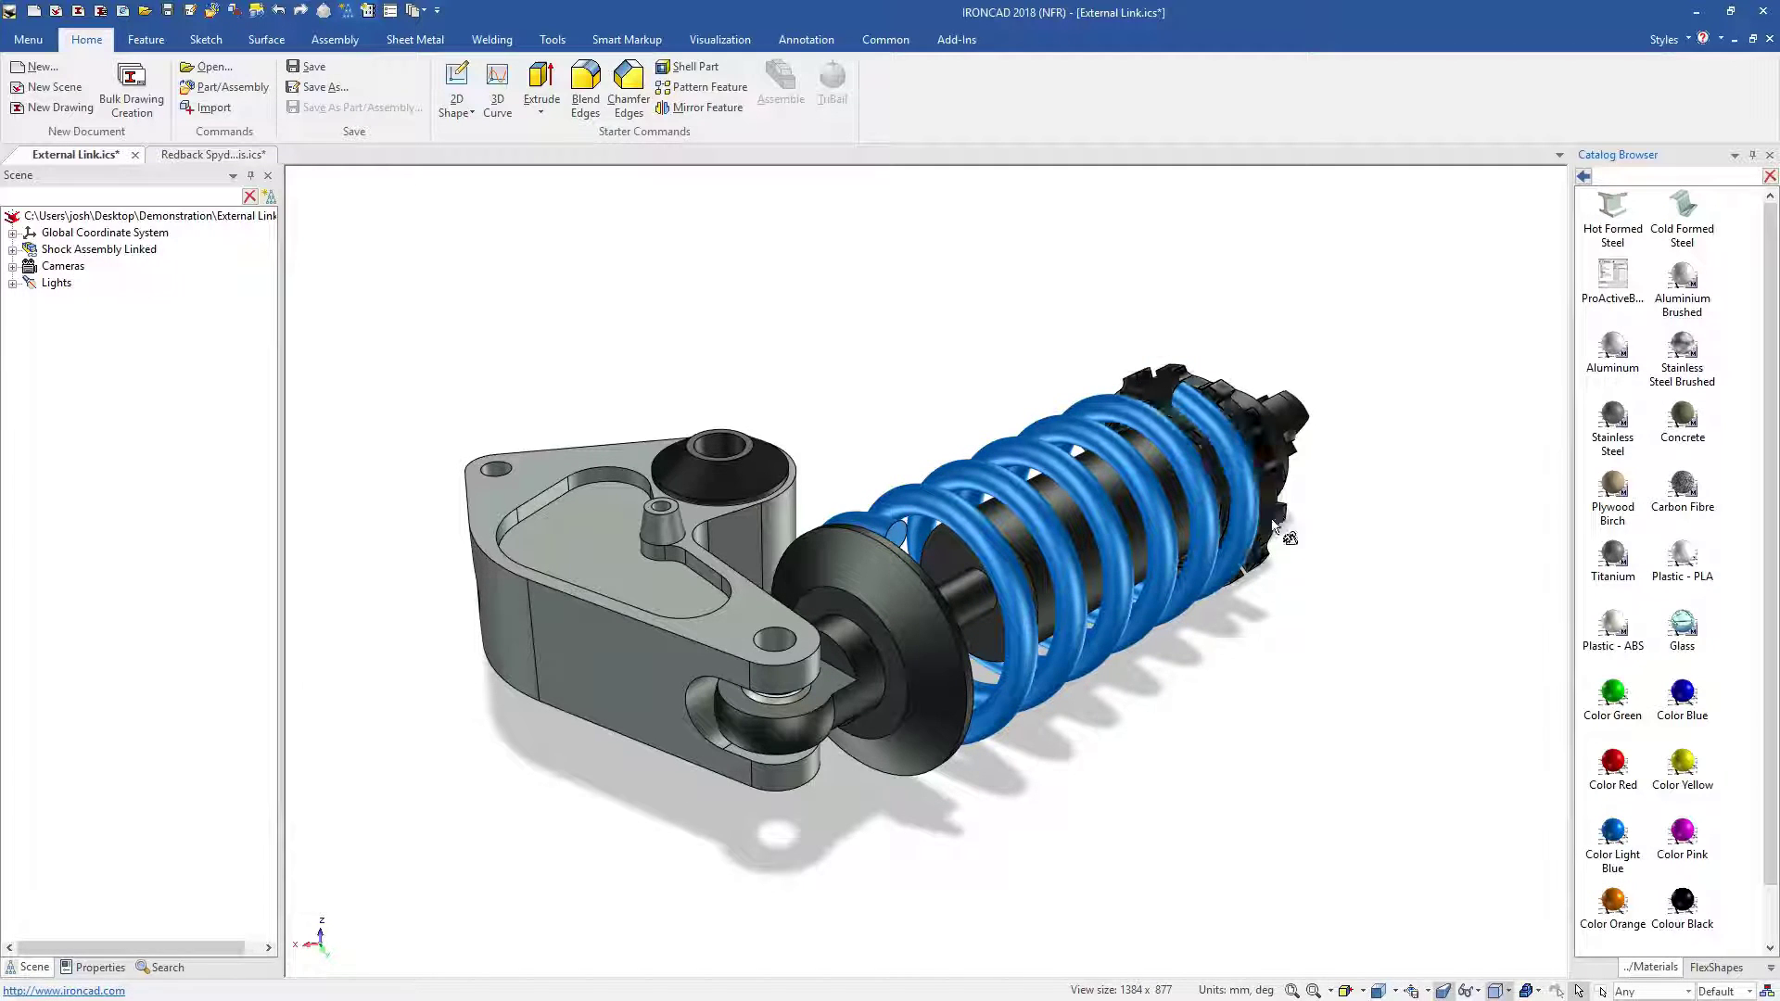
In the Redback Spyder Chassis scene, colour the linked shock assembly's bracket light blue and delete its recessed pocket.
click(214, 154)
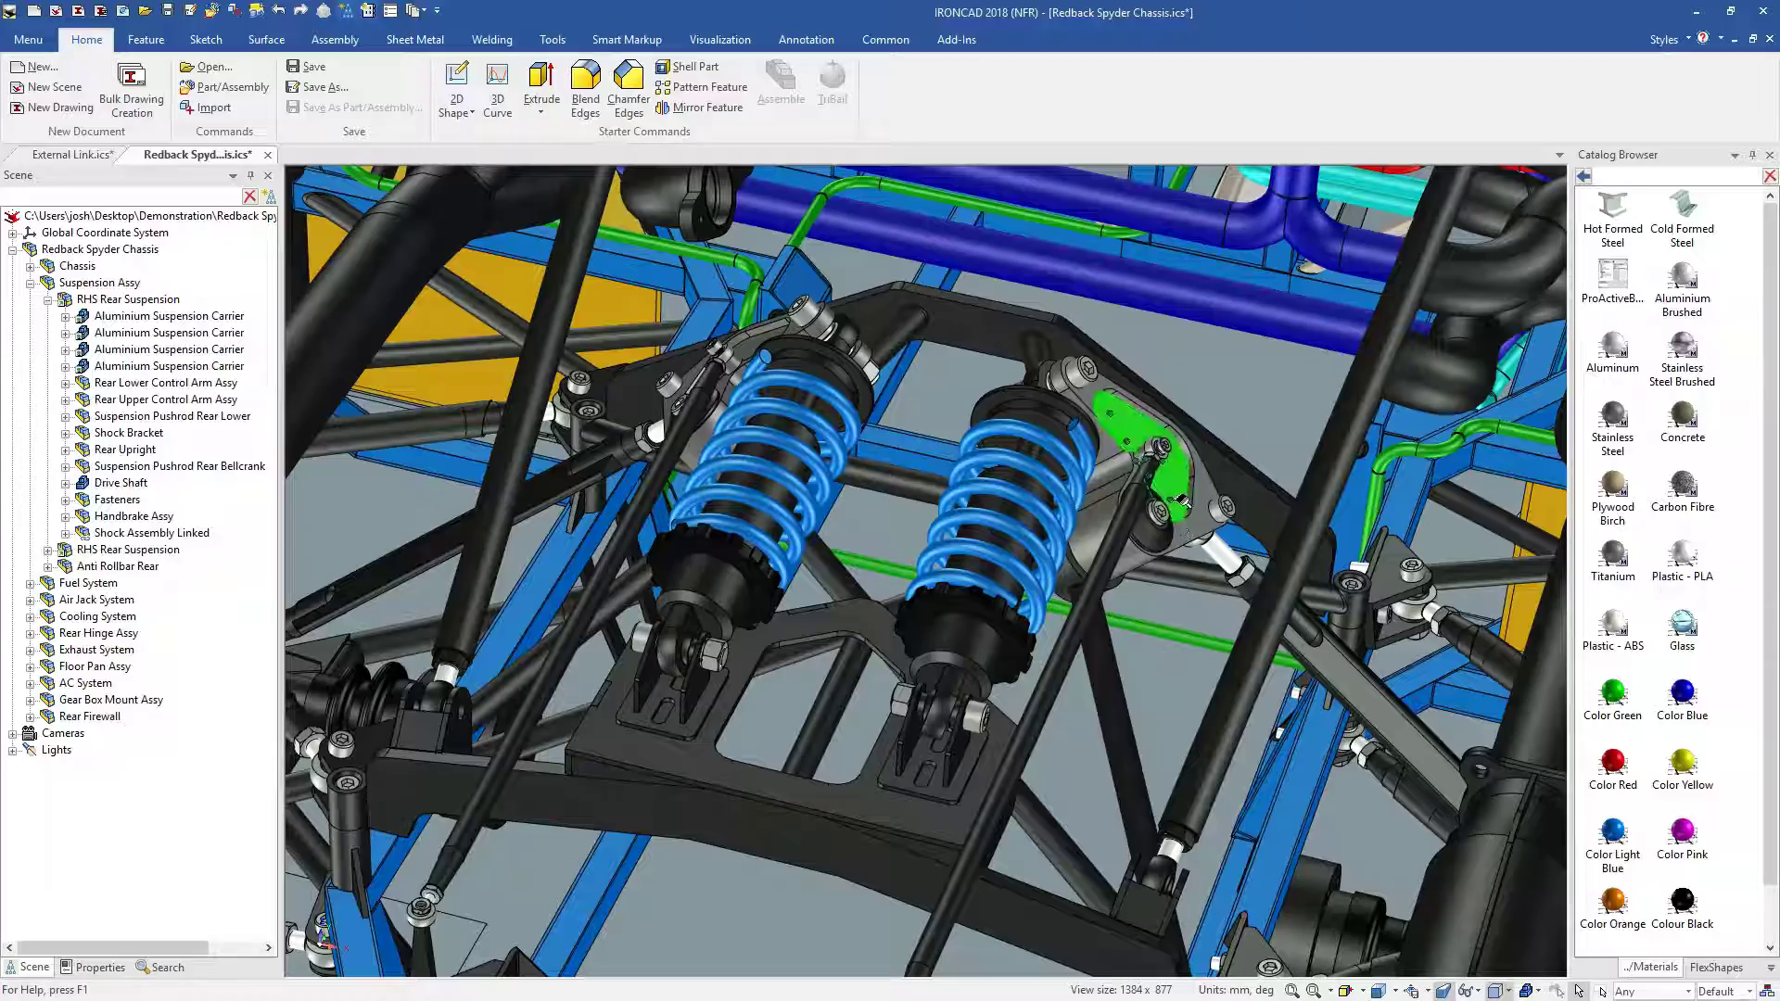
click(1181, 499)
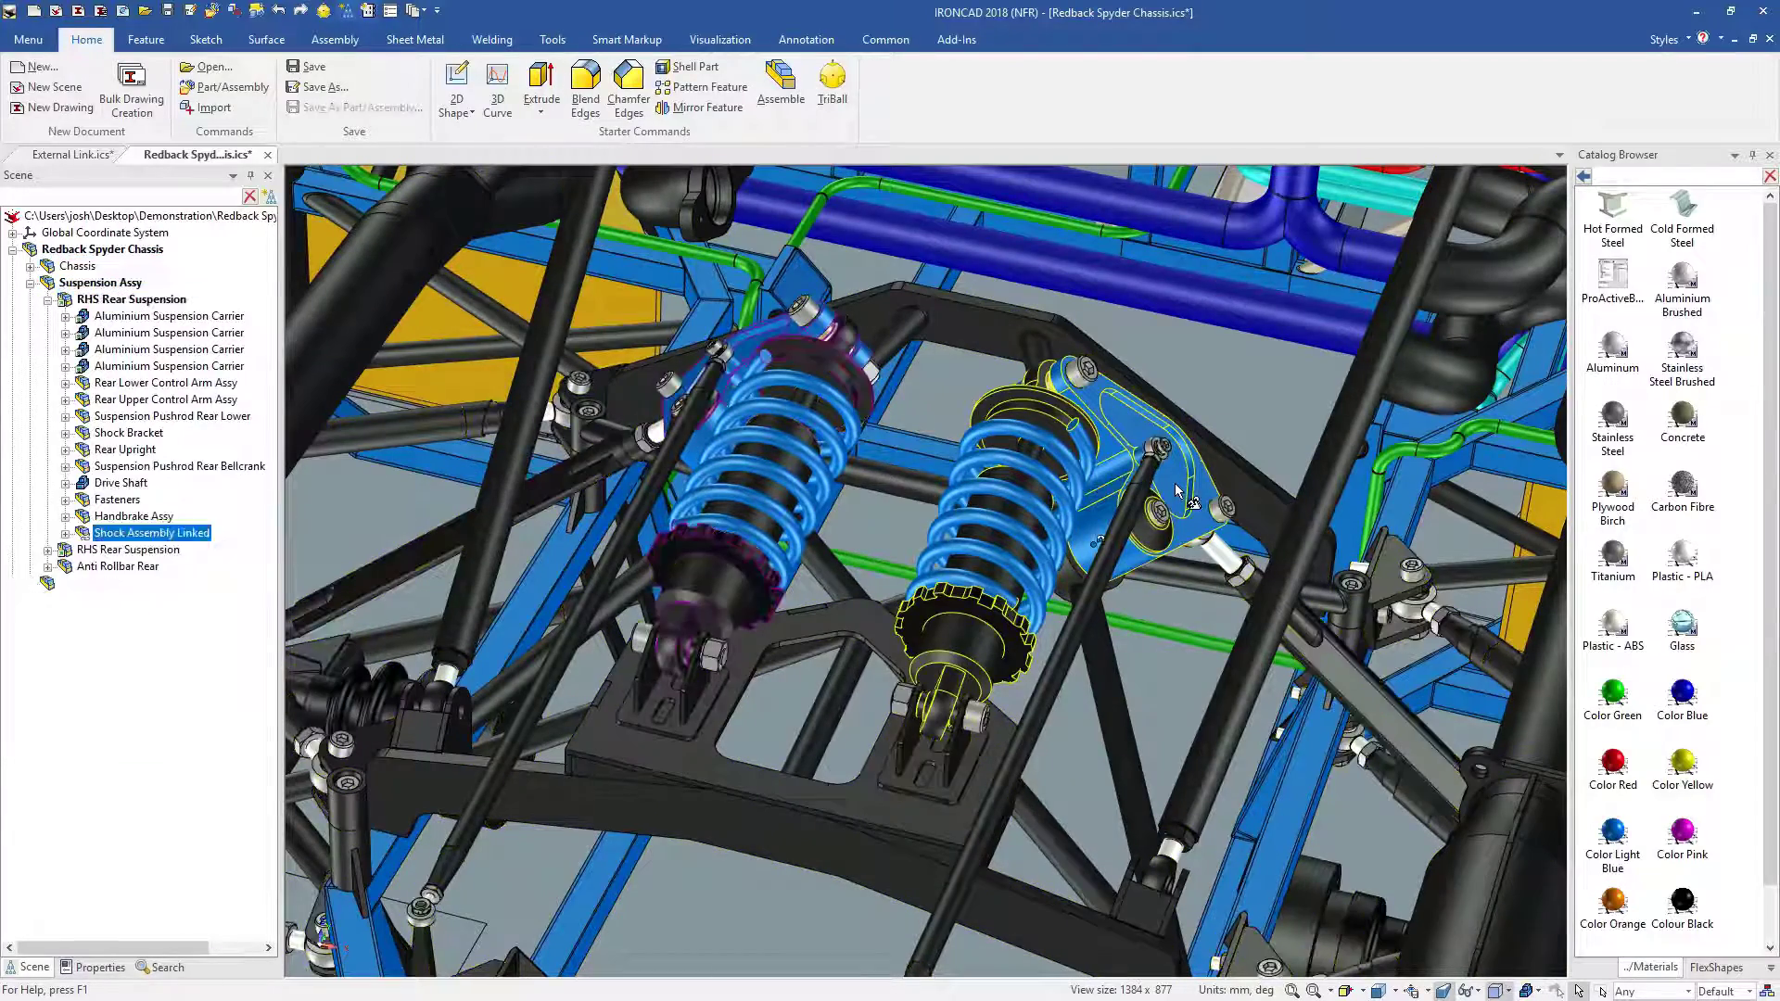
click(1179, 491)
click(1176, 484)
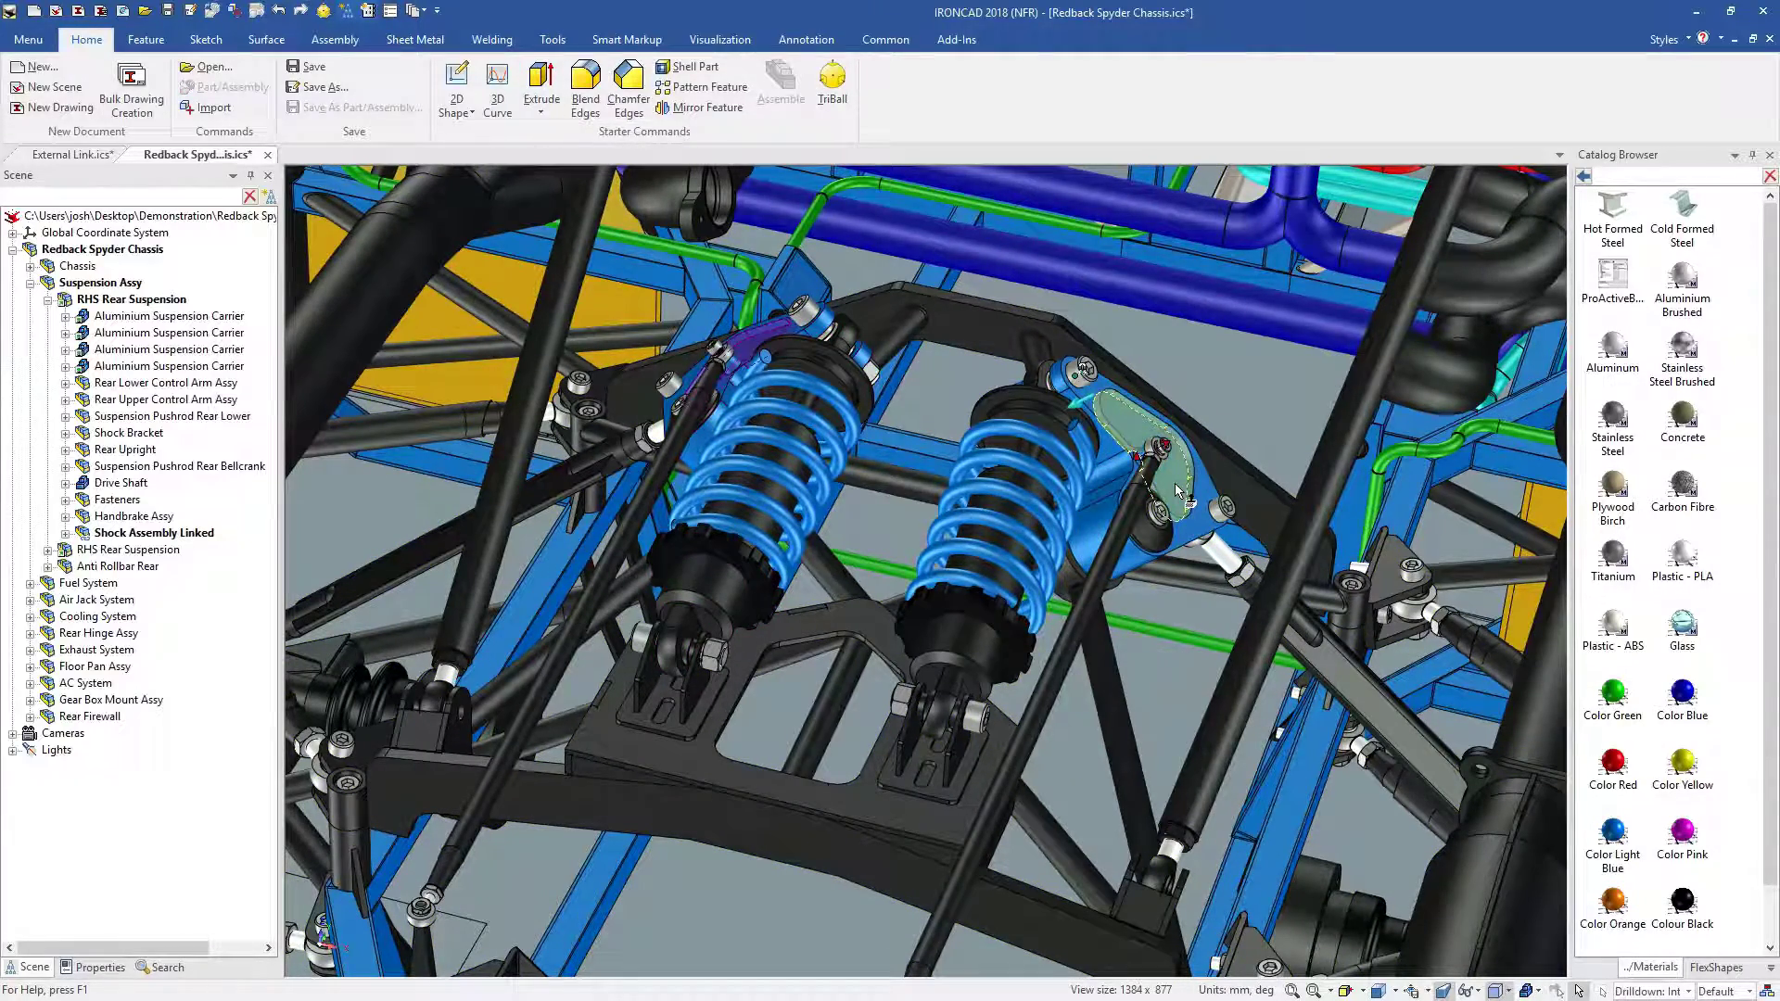
key(Escape)
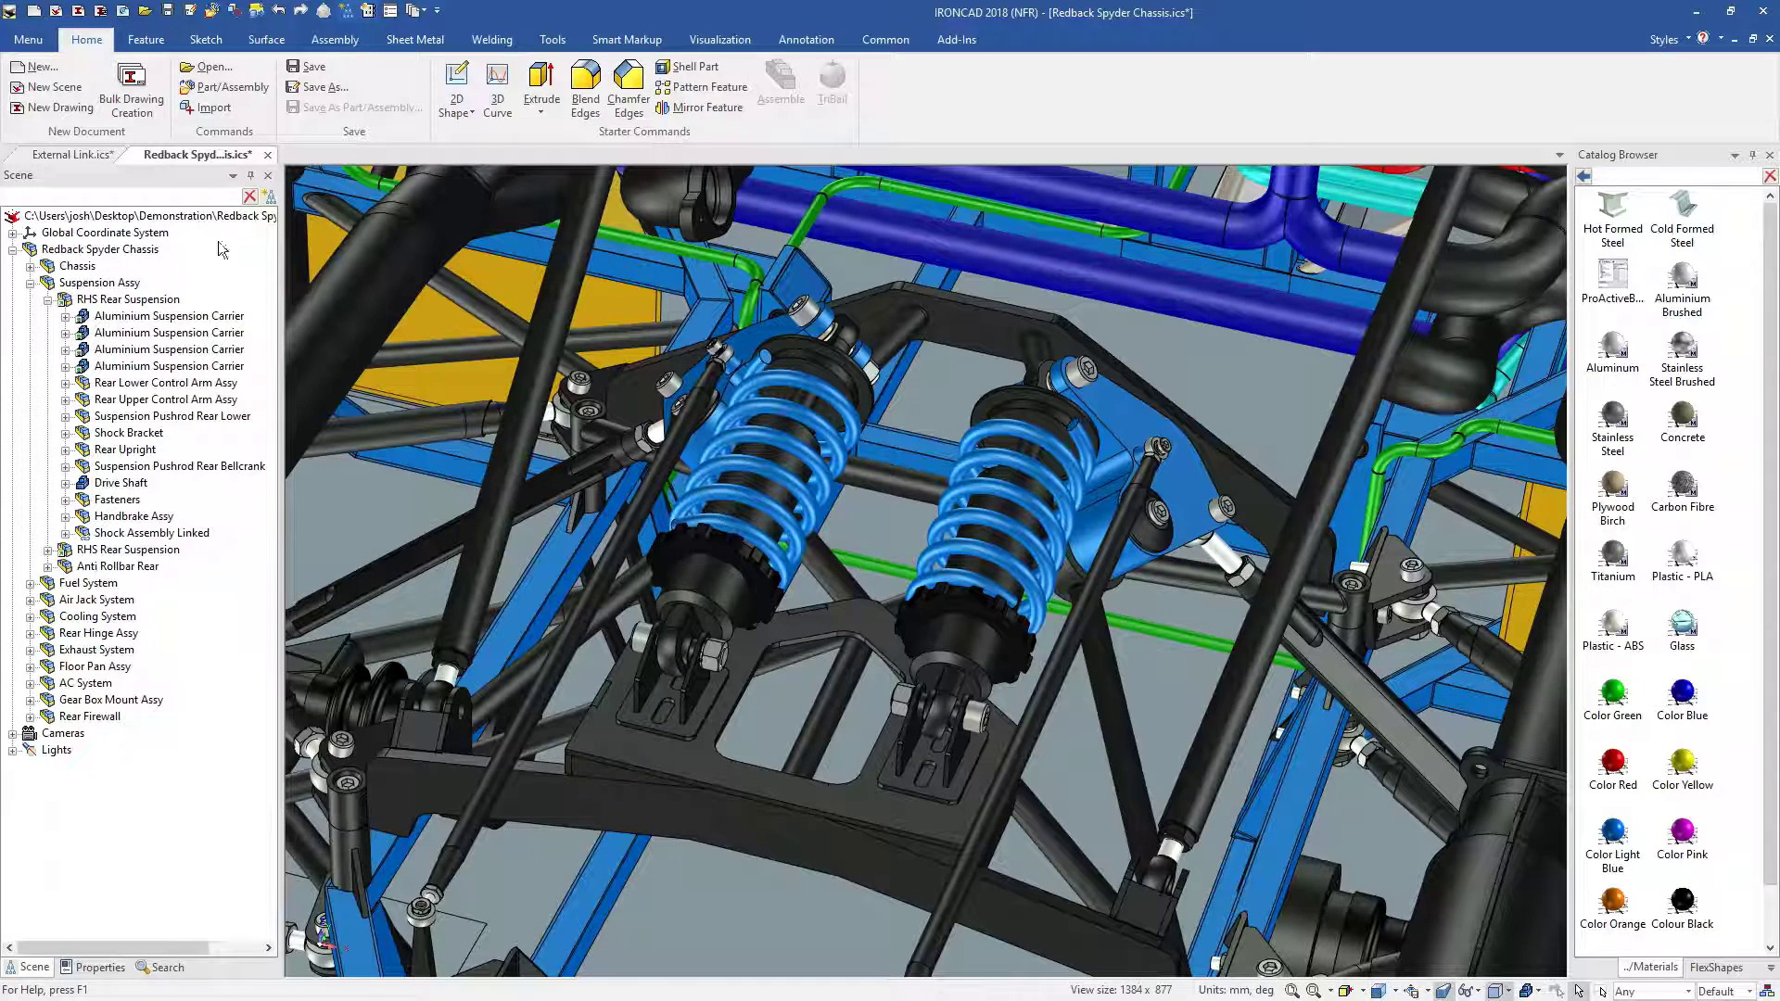
Check the edited bracket in the External Link scene and return to the main Starter catalog.
click(91, 155)
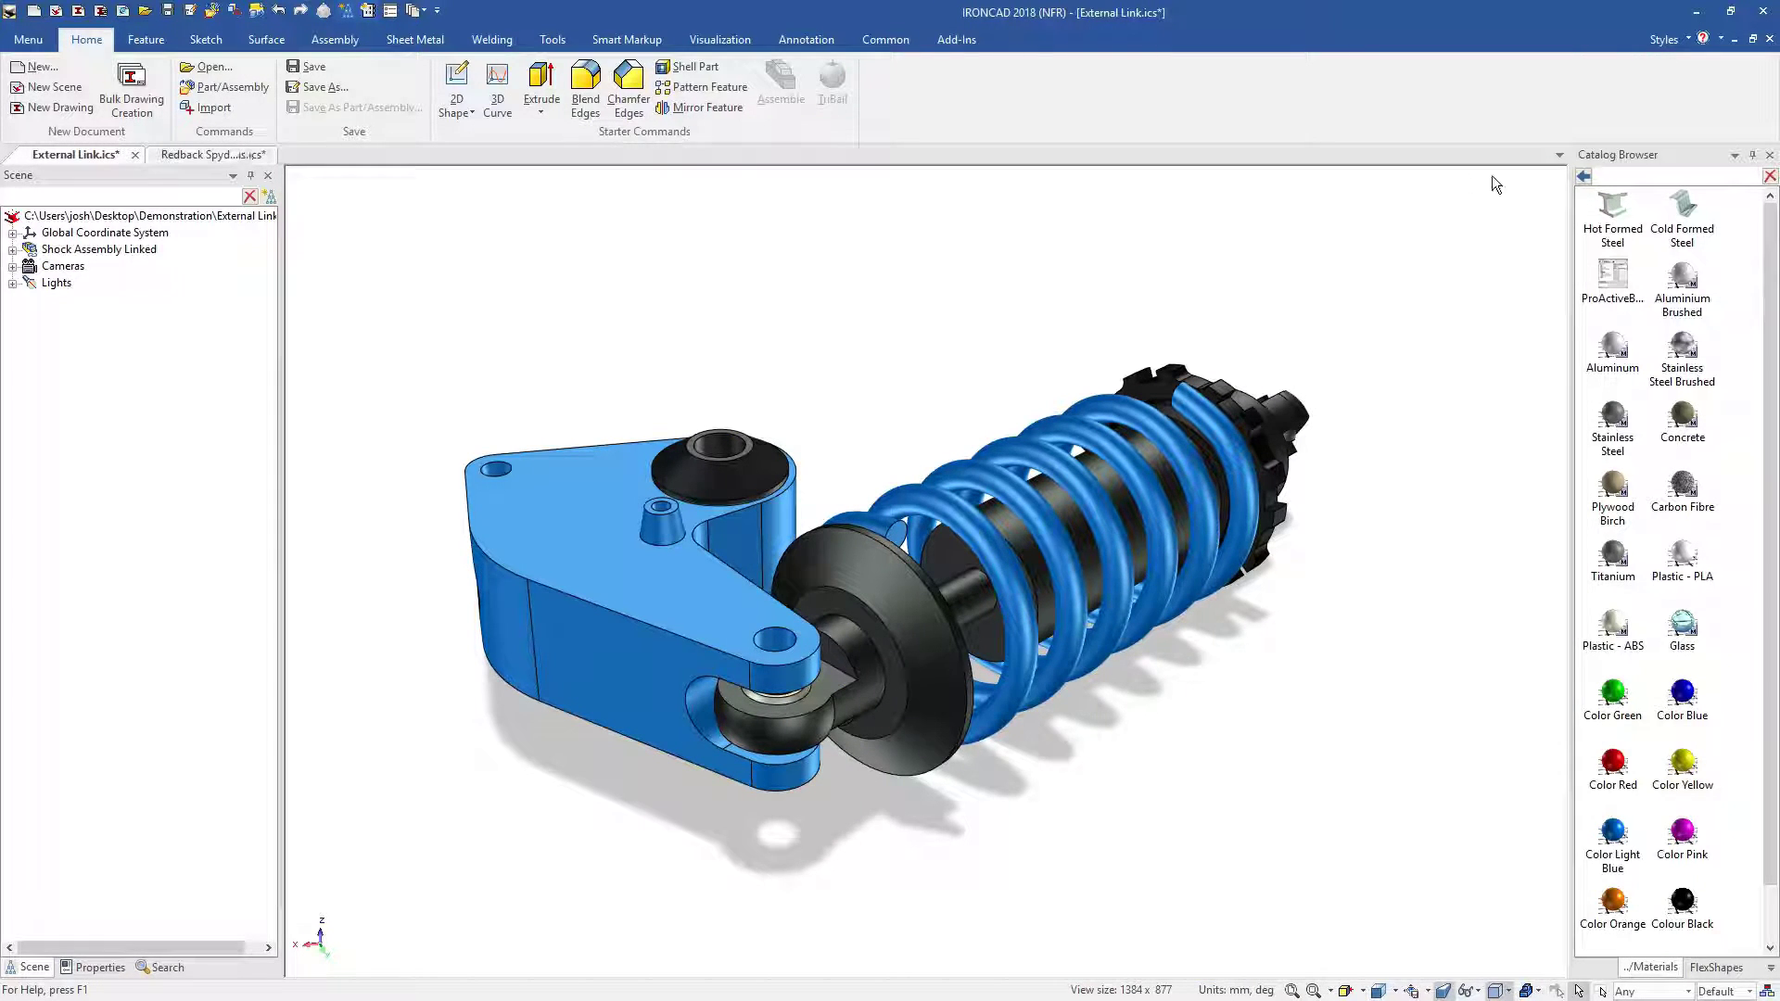
click(1584, 176)
scroll(1660, 278, up, 1)
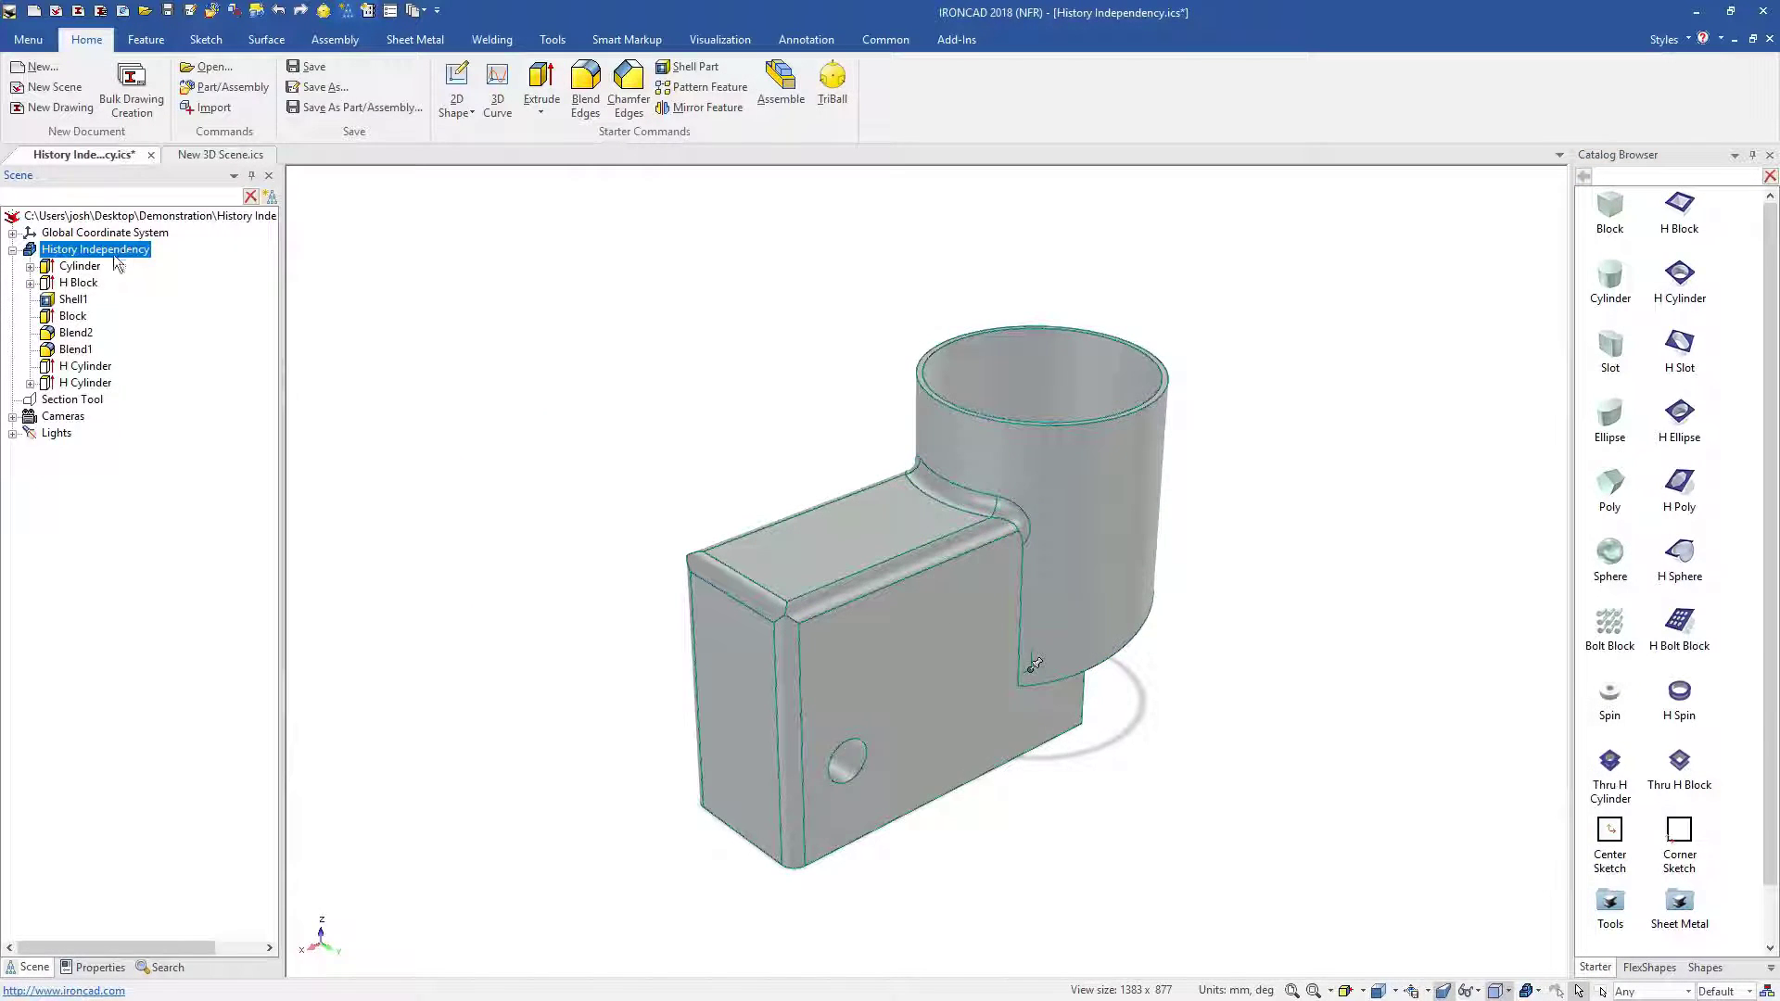
Examine each feature of the History Independency part in order, from the Cylinder down to the last H Cylinder.
click(80, 267)
click(79, 283)
click(74, 299)
click(73, 316)
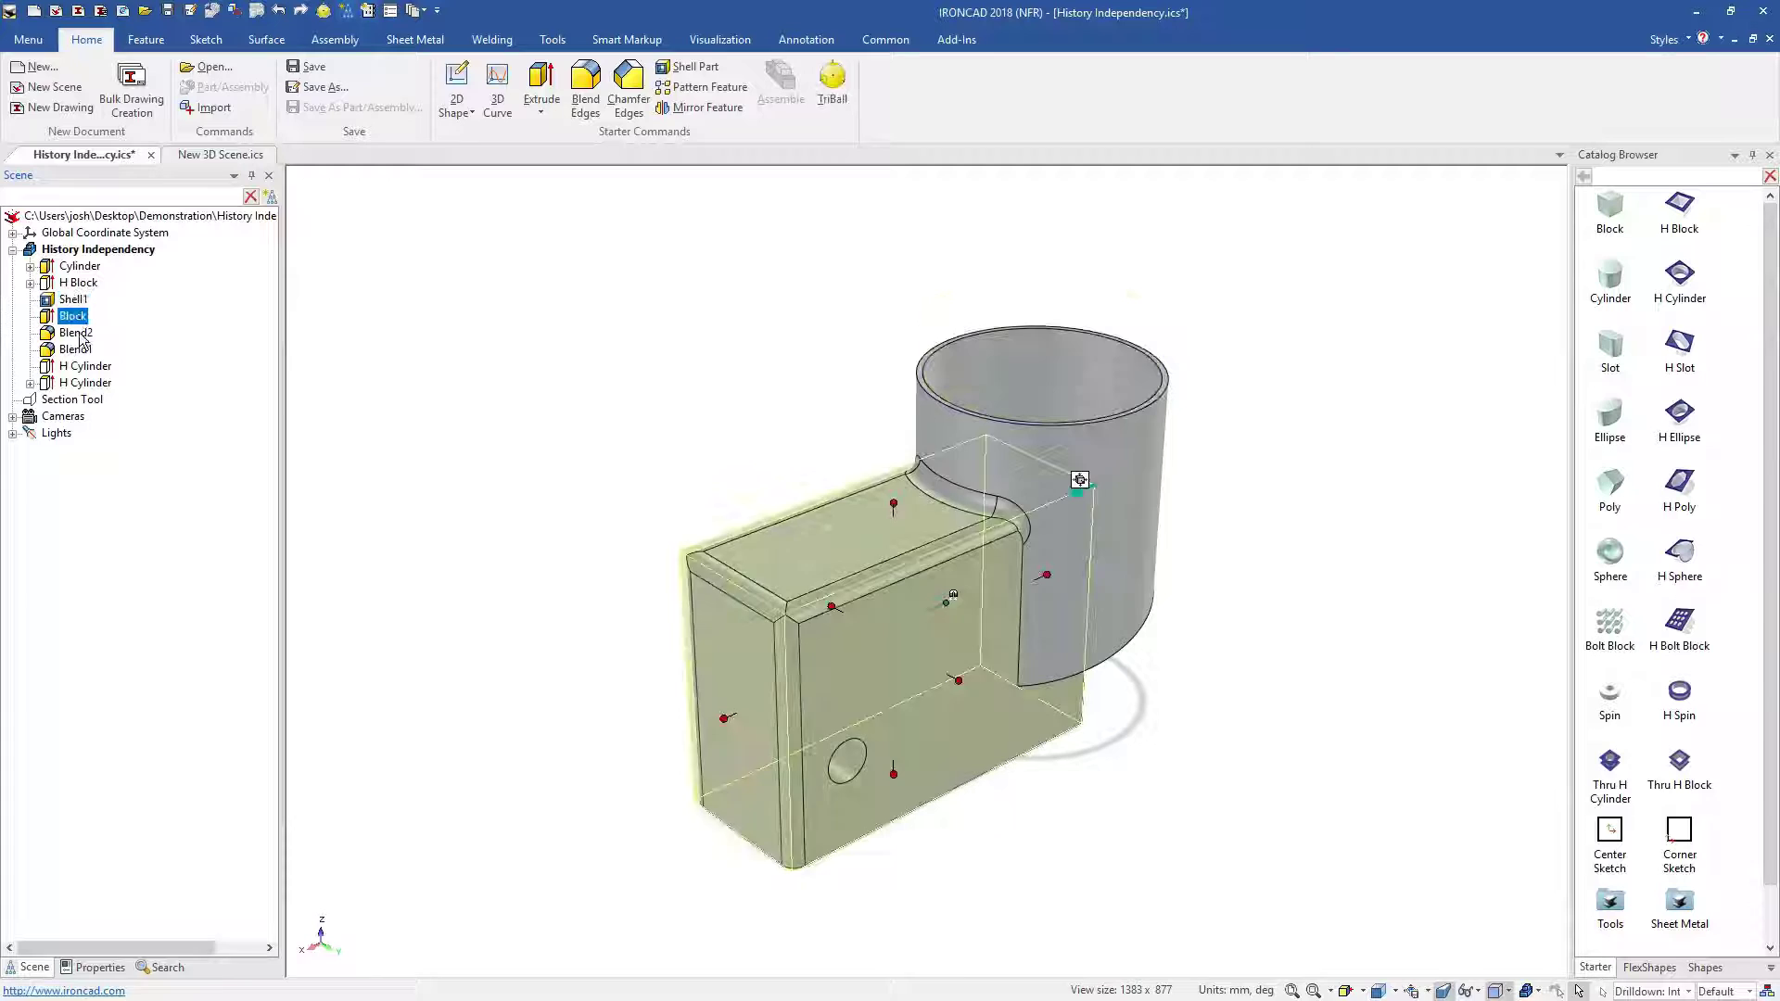
click(76, 333)
click(76, 350)
click(84, 366)
click(85, 382)
click(95, 492)
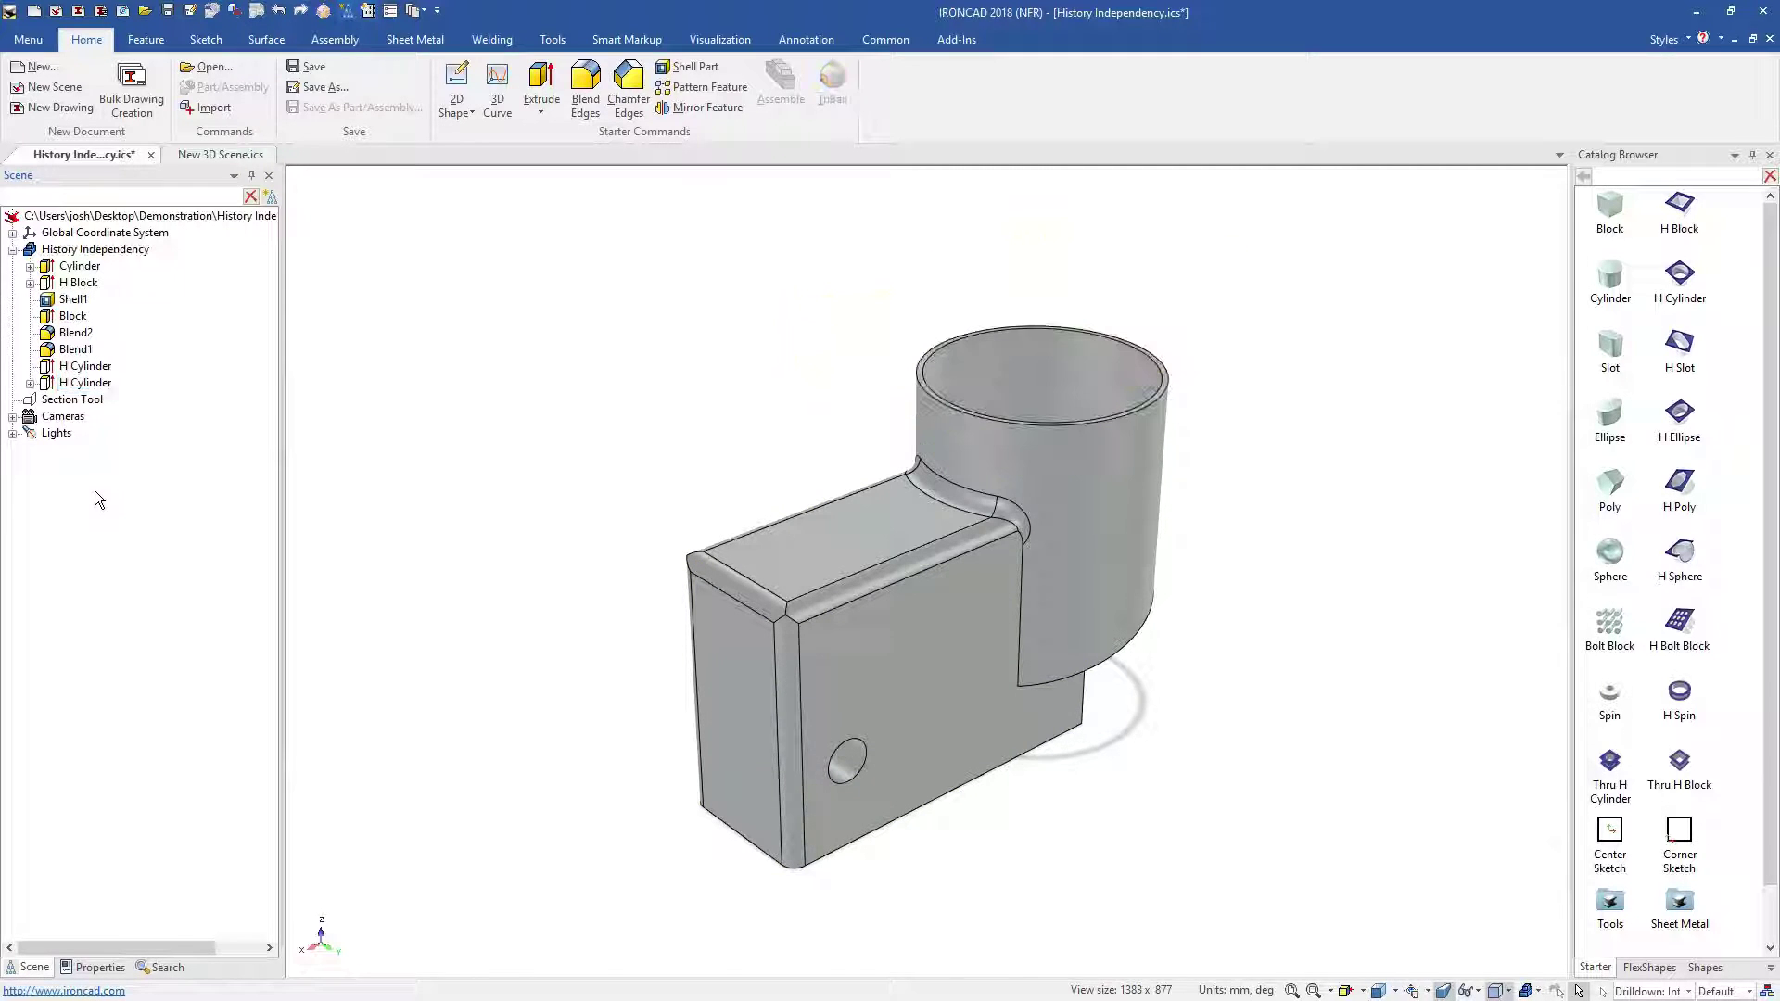
Reorder the part's features so that Cylinder, Block, Blend1, Blend2 and Shell1 precede the H Cylinders and the H Block.
mouse_move(79, 283)
mouse_down()
mouse_move(85, 392)
mouse_move(83, 306)
mouse_up()
click(74, 284)
click(76, 316)
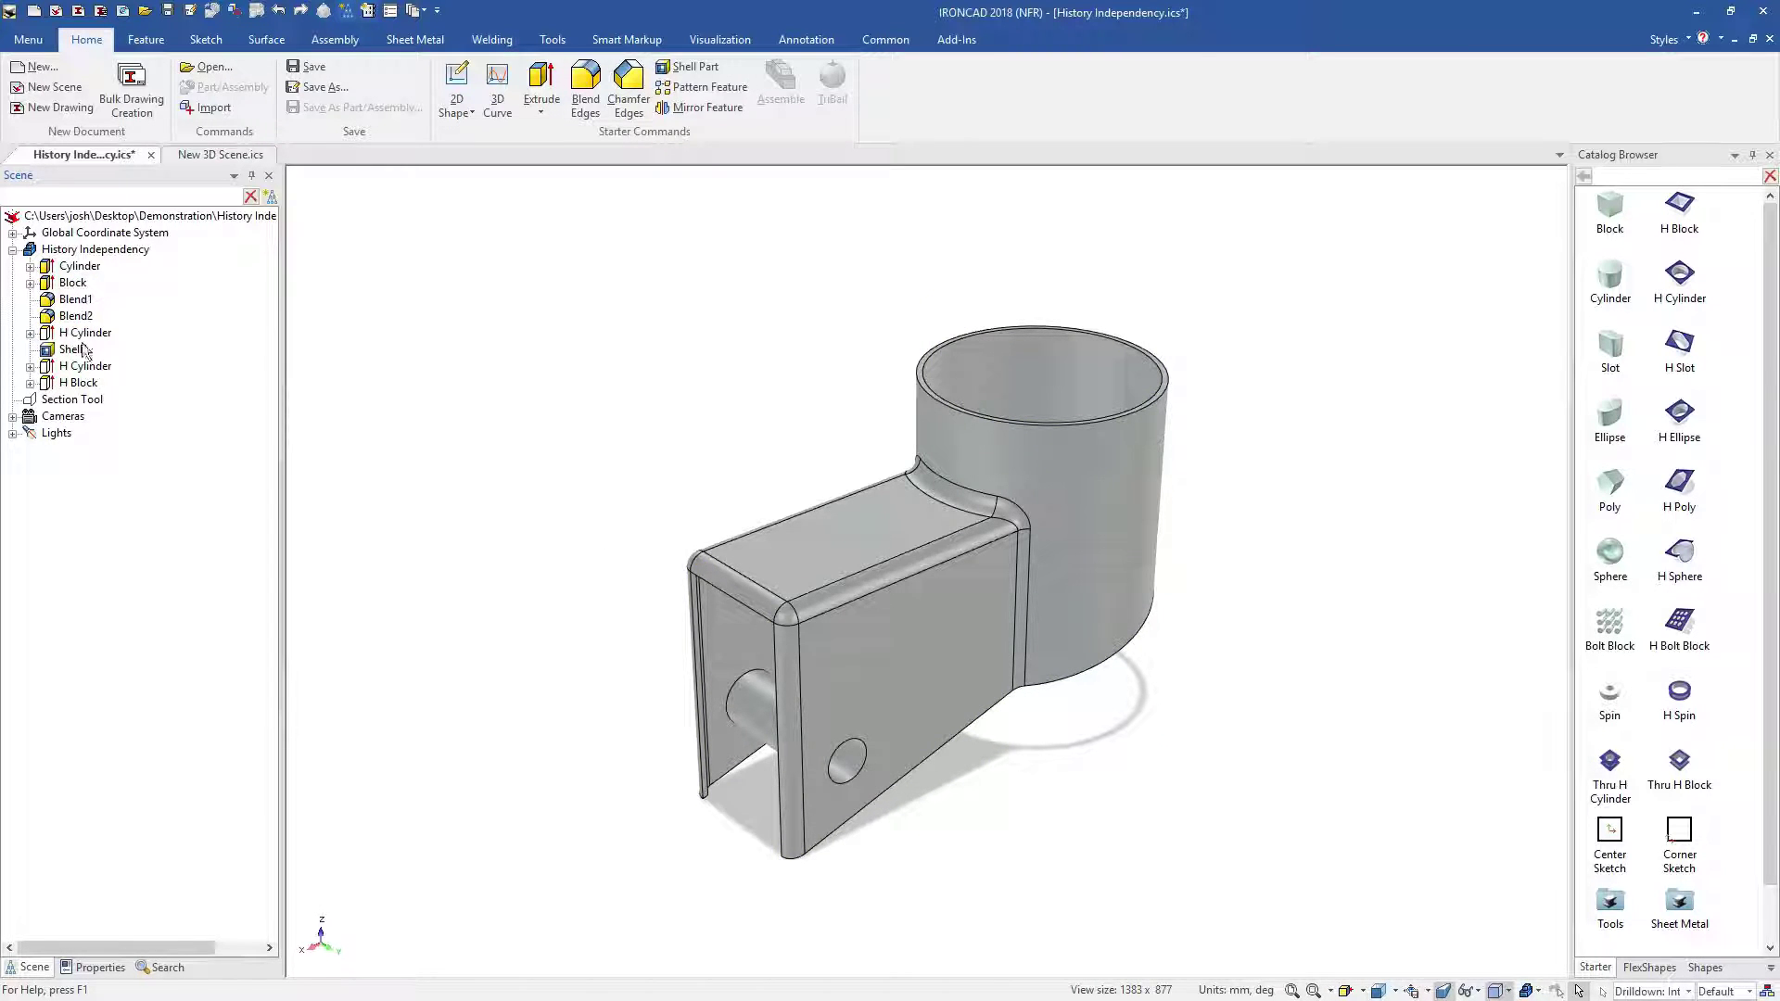
click(83, 367)
click(82, 332)
drag(82, 335, 83, 336)
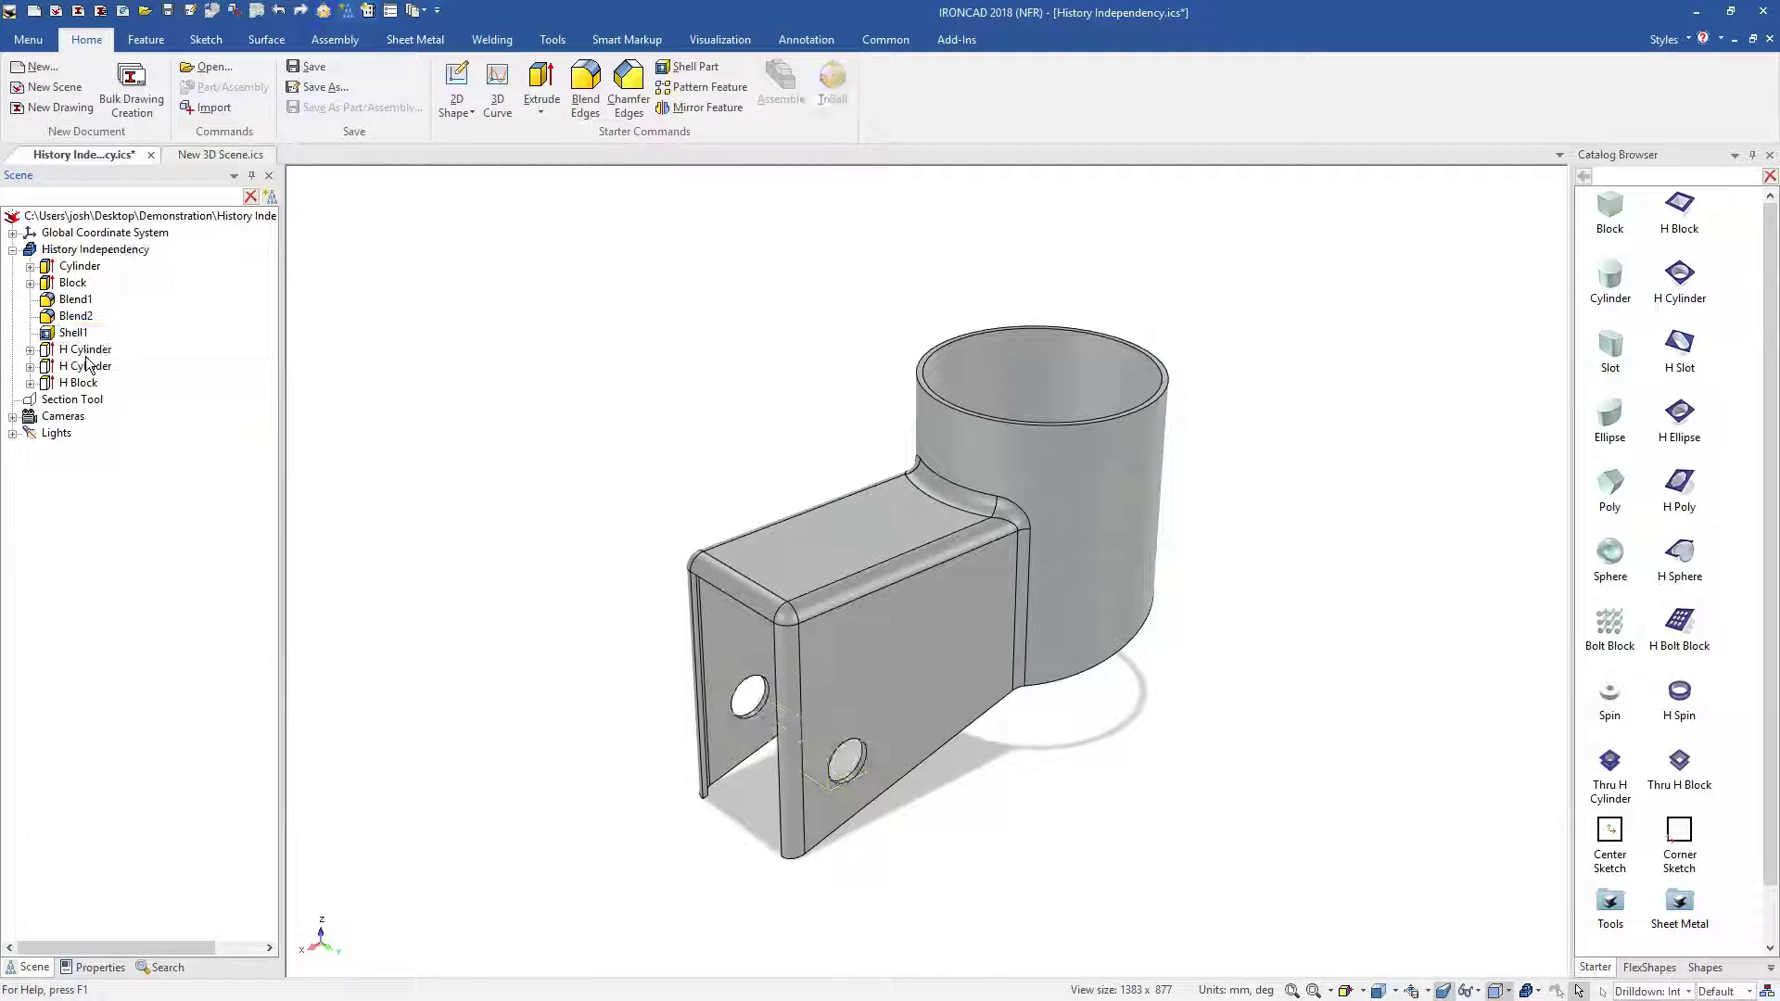
Move the H Cylinder that trims the top of the tube directly after Cylinder and increase its depth to about 28.5 mm.
click(86, 369)
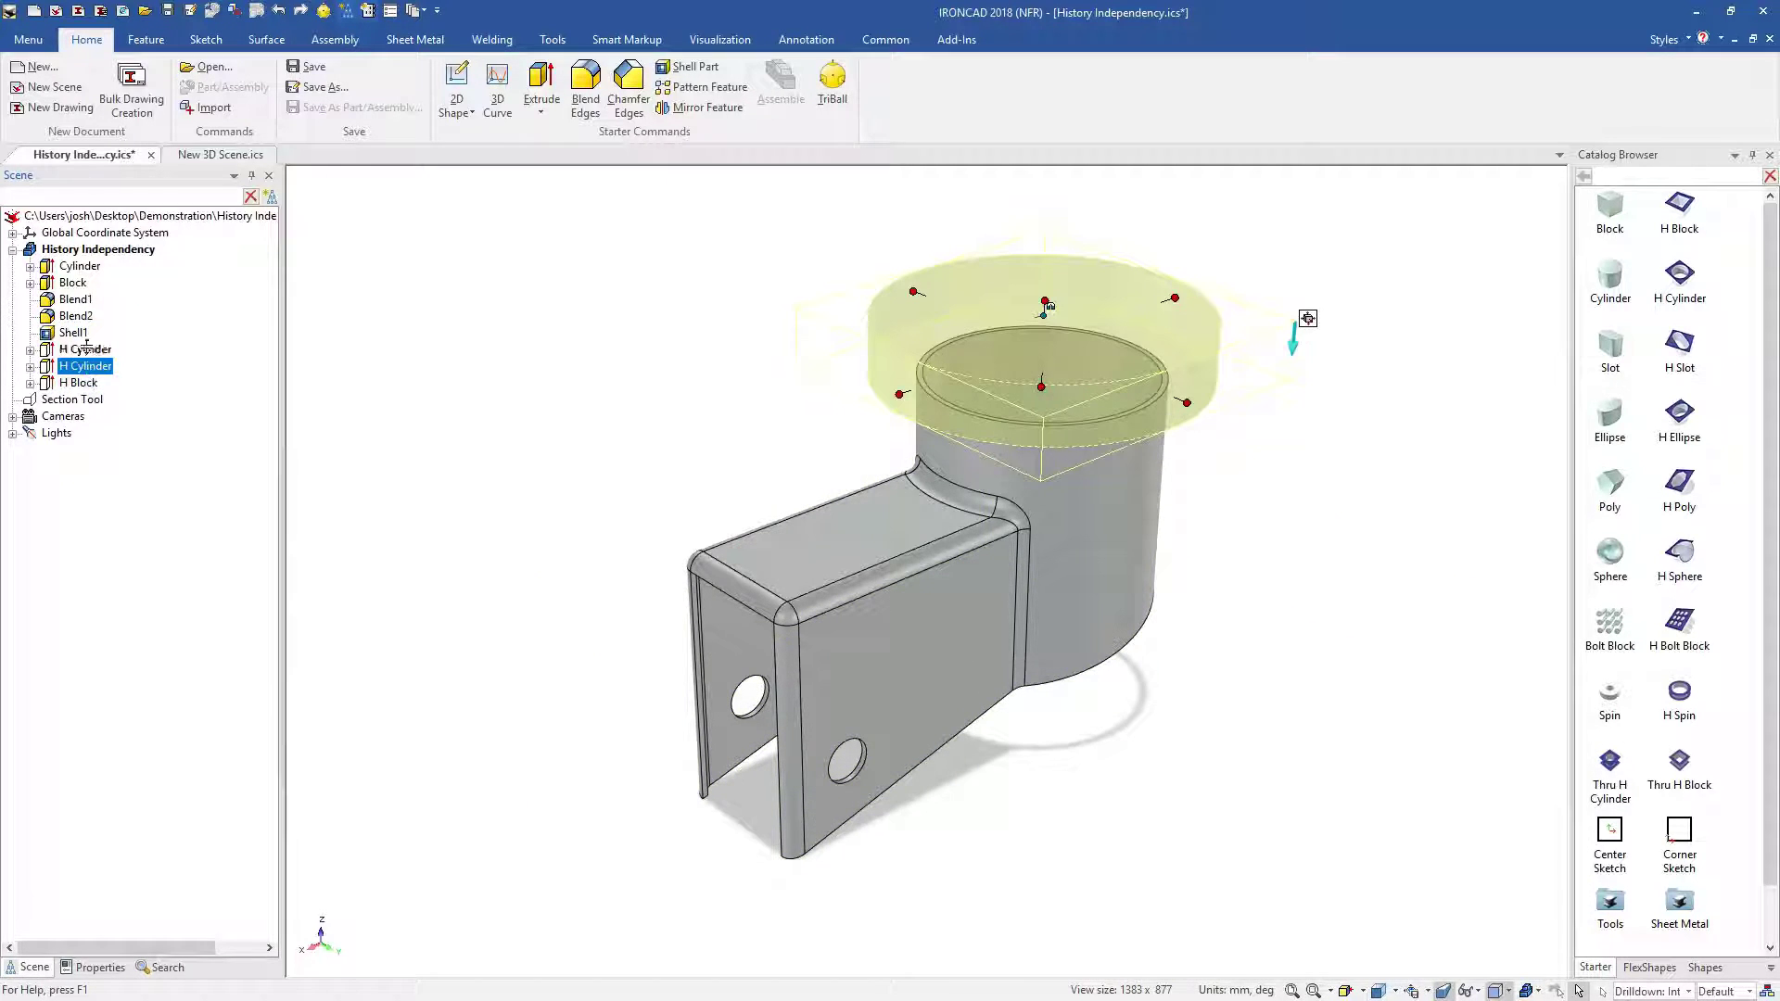
drag(97, 276, 98, 277)
click(102, 284)
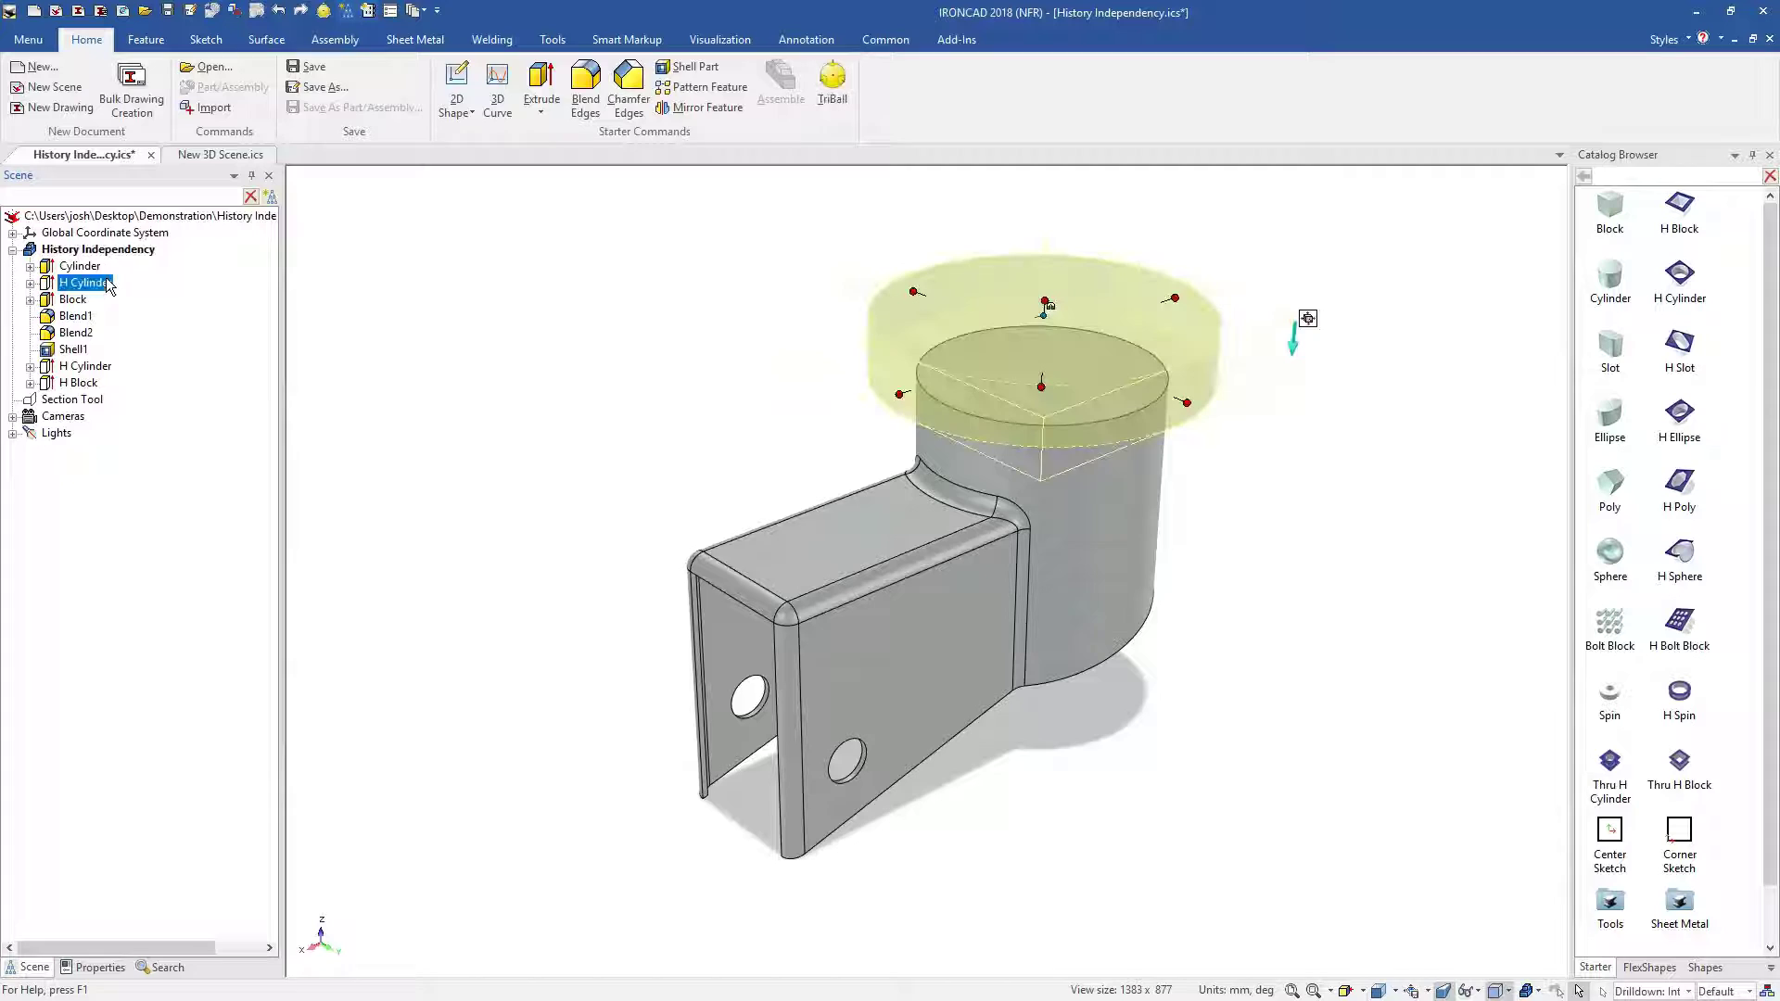
drag(1058, 385, 1052, 412)
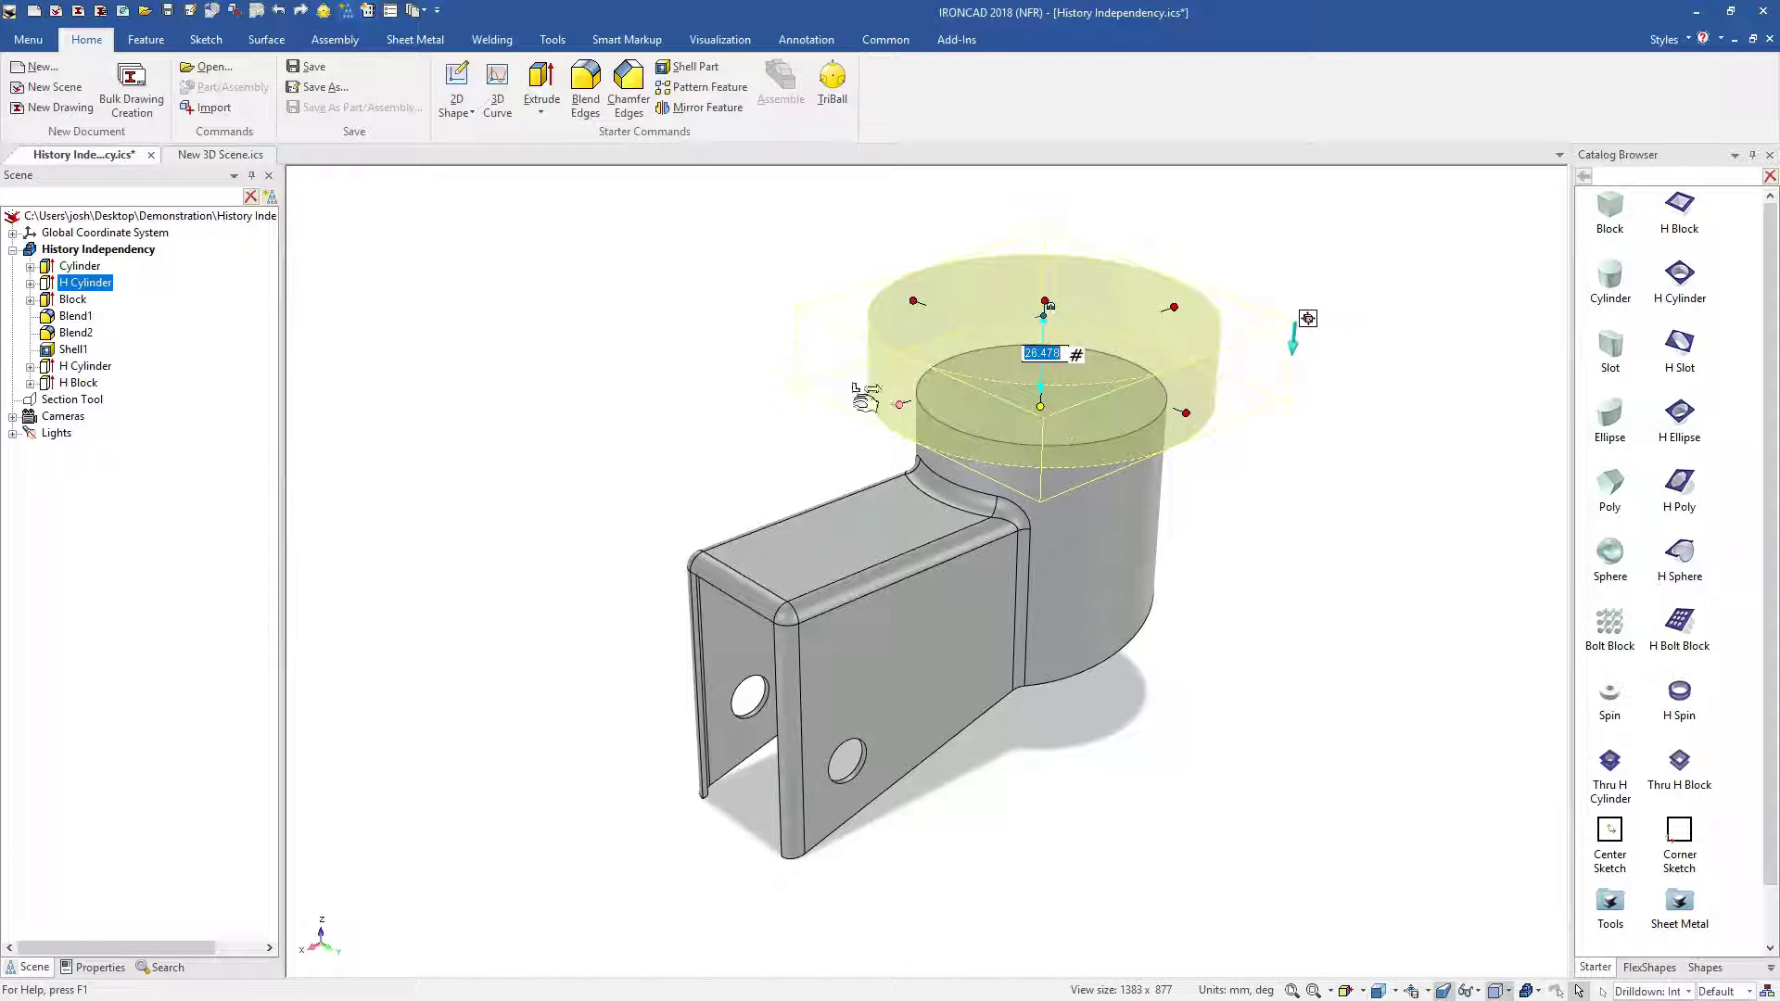
Turn on the Section Tool to cut the part open and delete the H Cylinder listed directly after Cylinder.
click(82, 400)
right_click(82, 401)
click(186, 531)
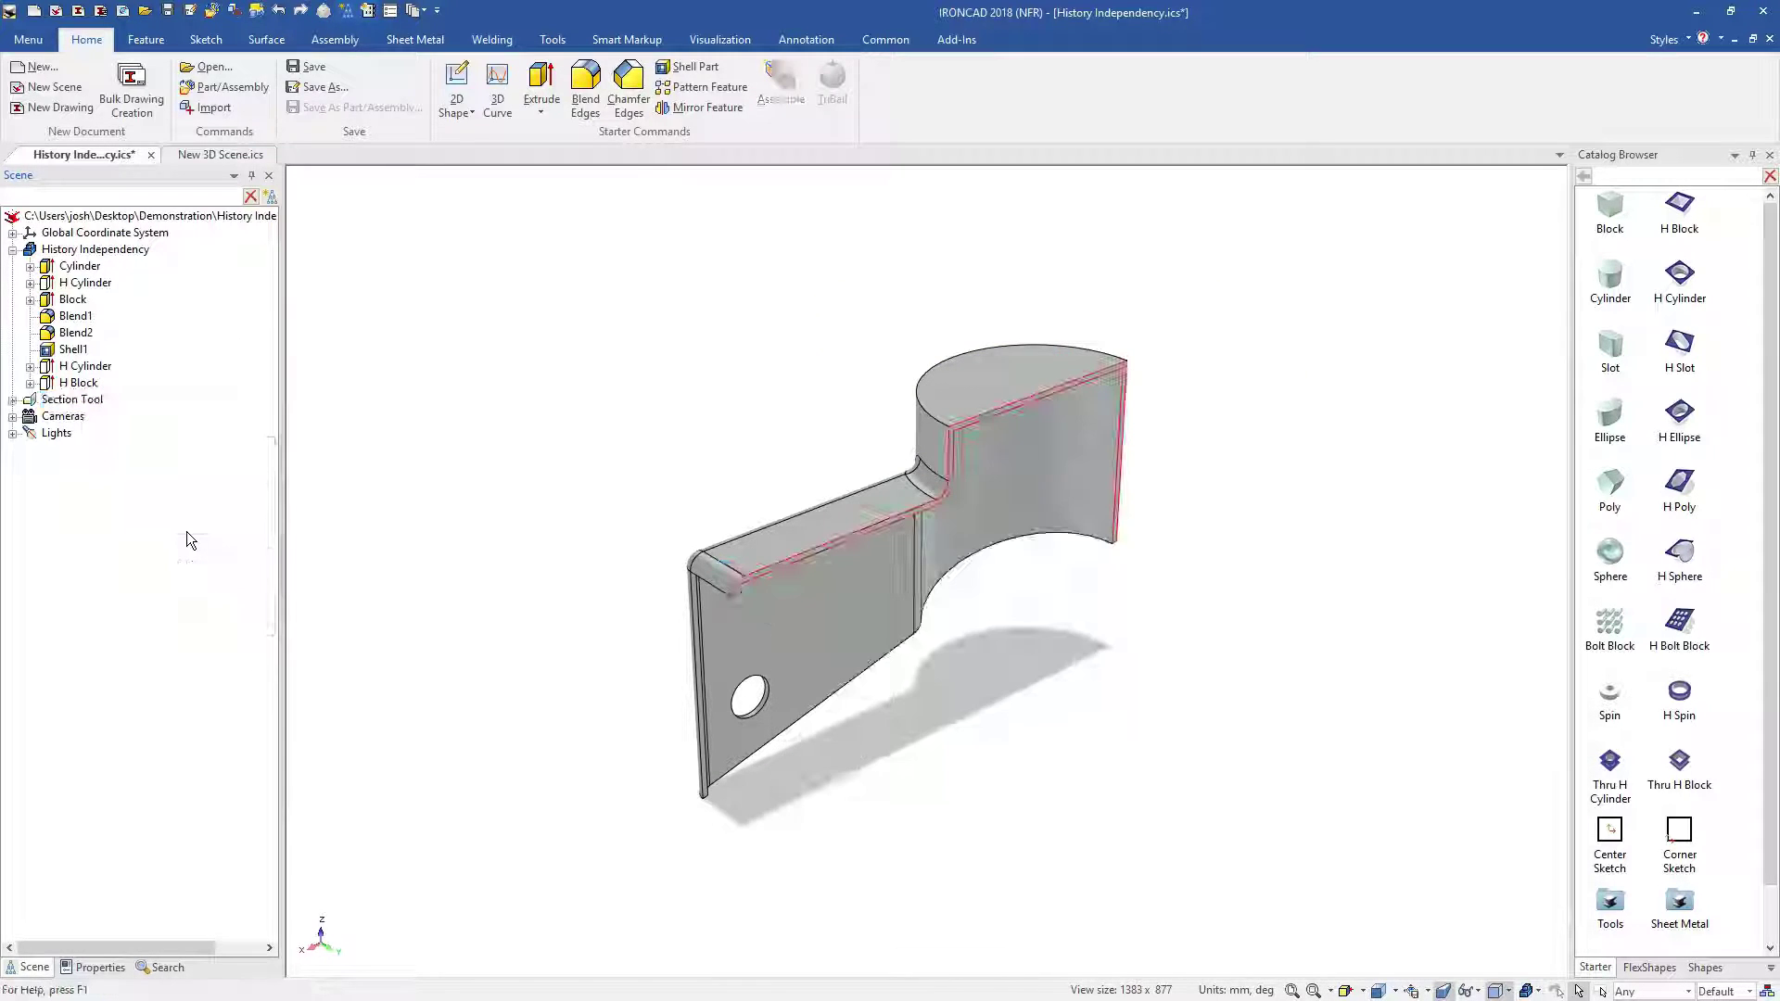
right_click(85, 283)
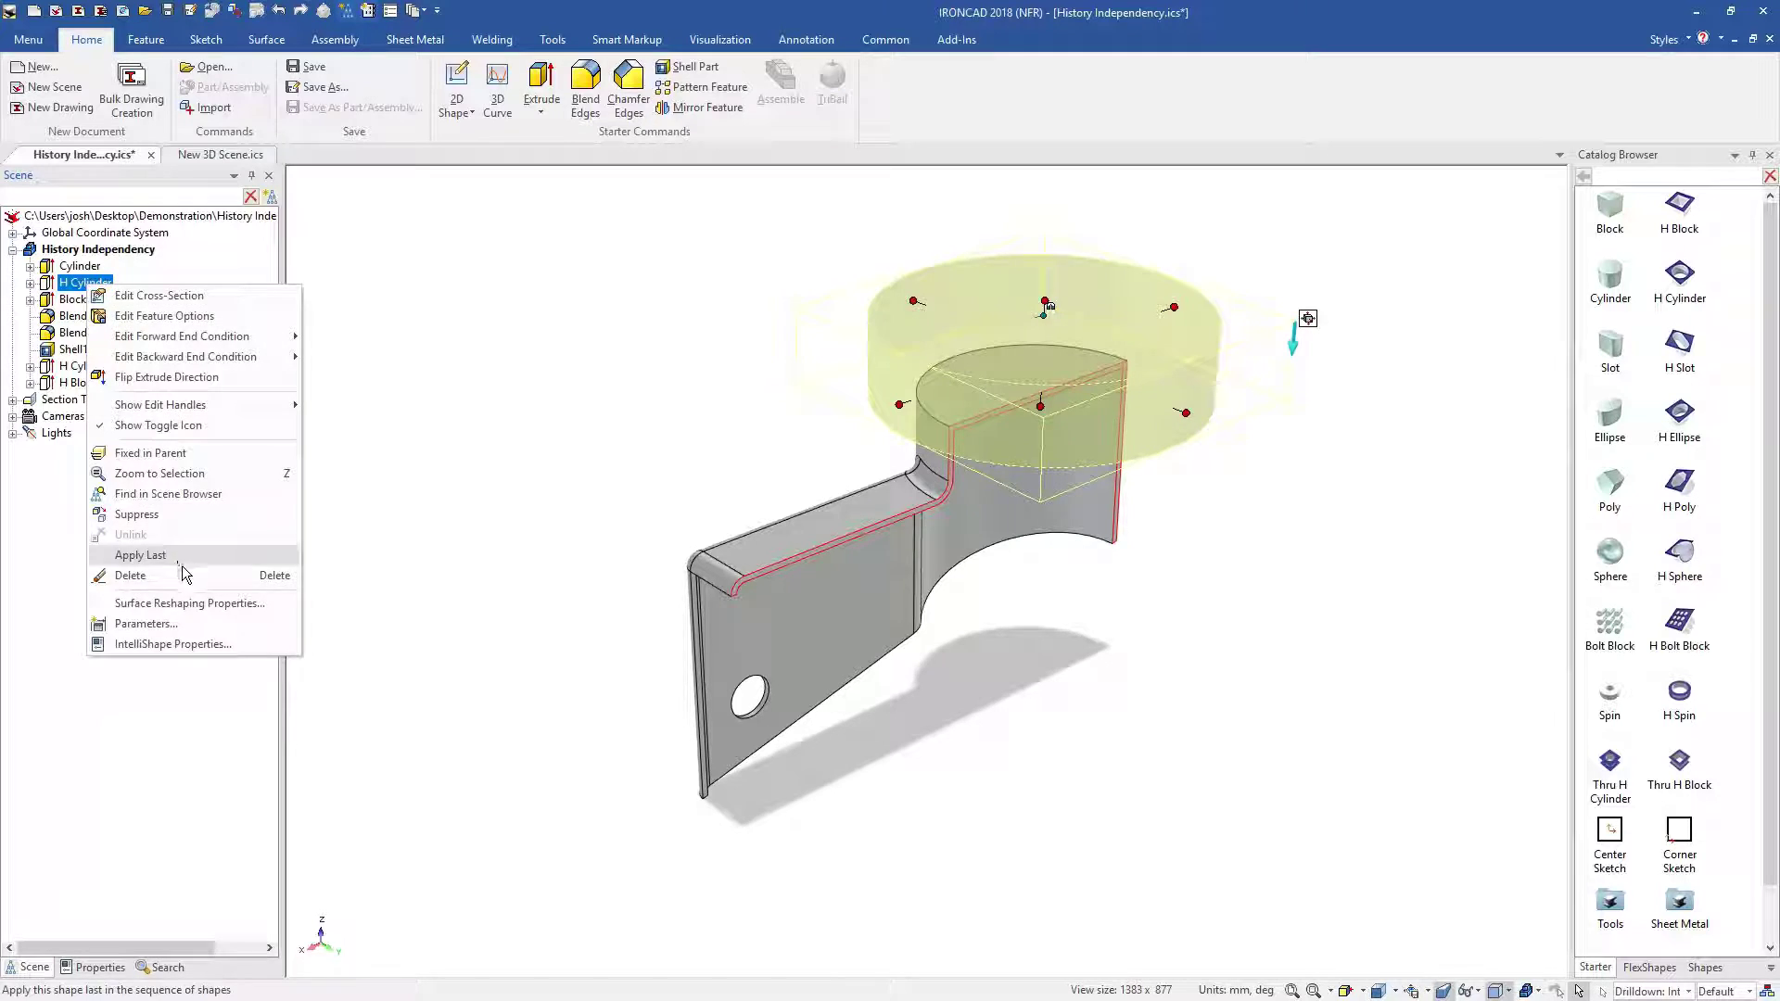
click(184, 567)
Lower the top of the Cylinder feature.
click(916, 309)
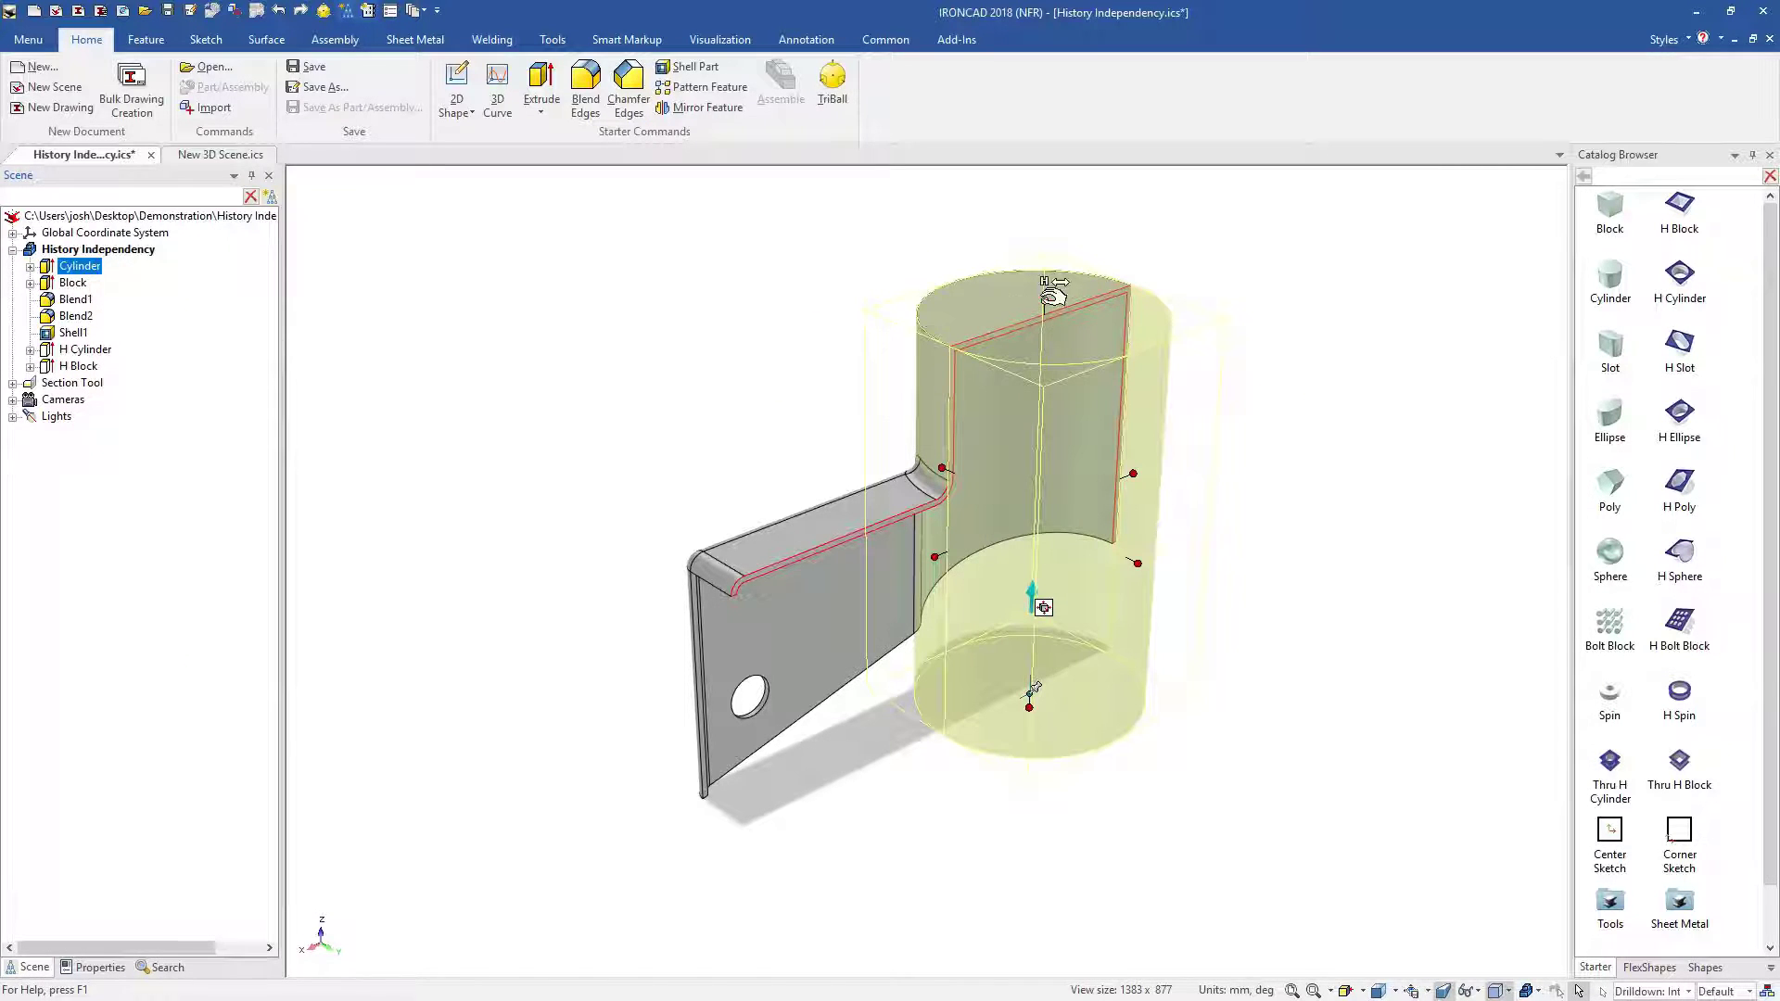
drag(1051, 295, 1049, 357)
click(1248, 330)
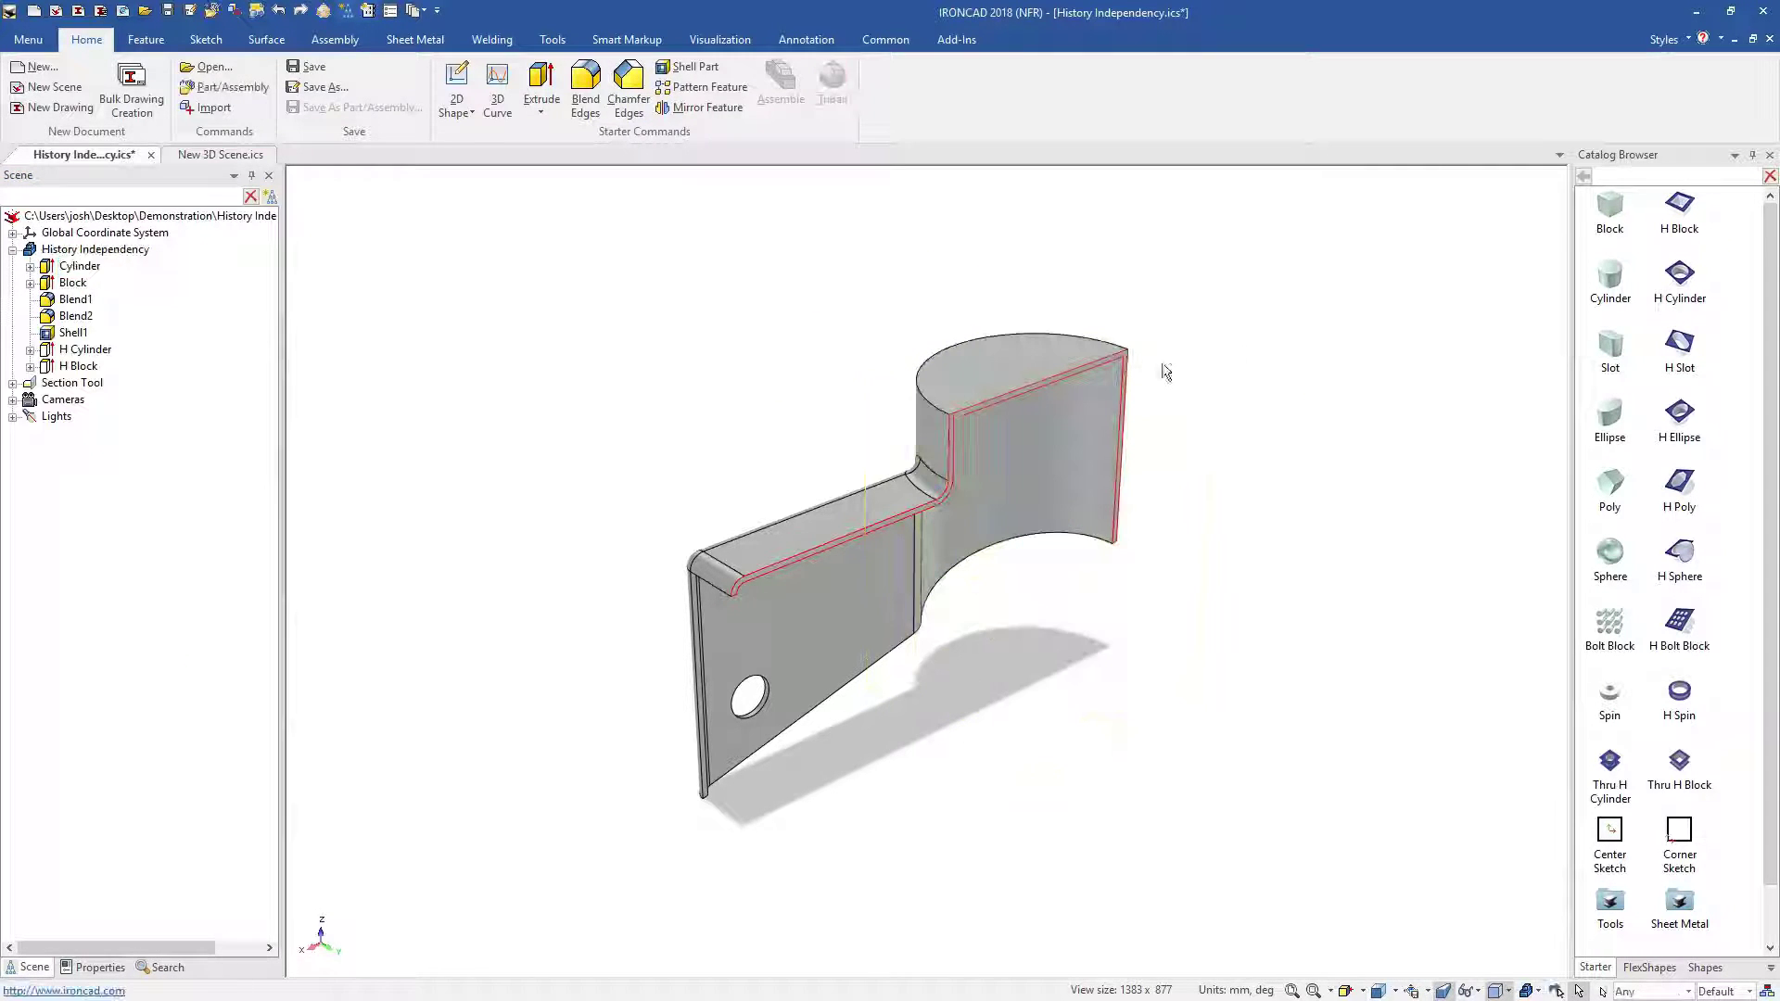
Replace the circle in the Cylinder feature's cross-section with an origin-centred rectangle of about 90 by 87 mm.
right_click(89, 271)
click(232, 278)
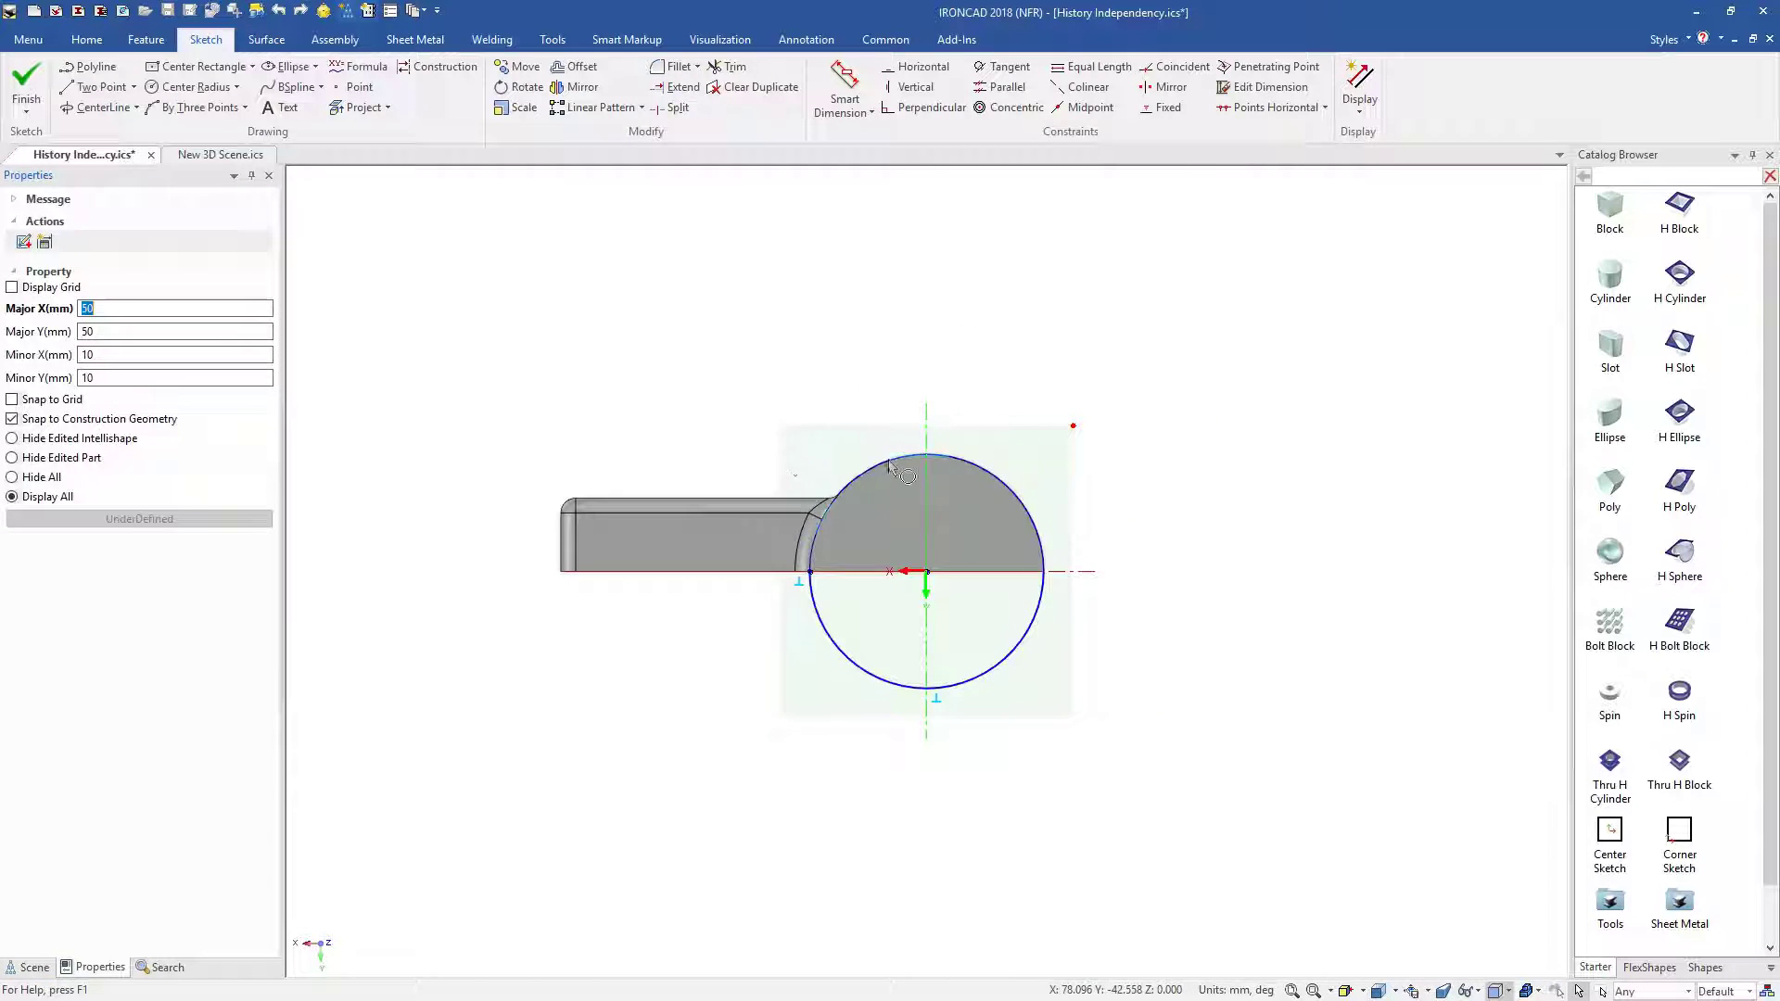
click(892, 467)
right_click(894, 469)
click(964, 531)
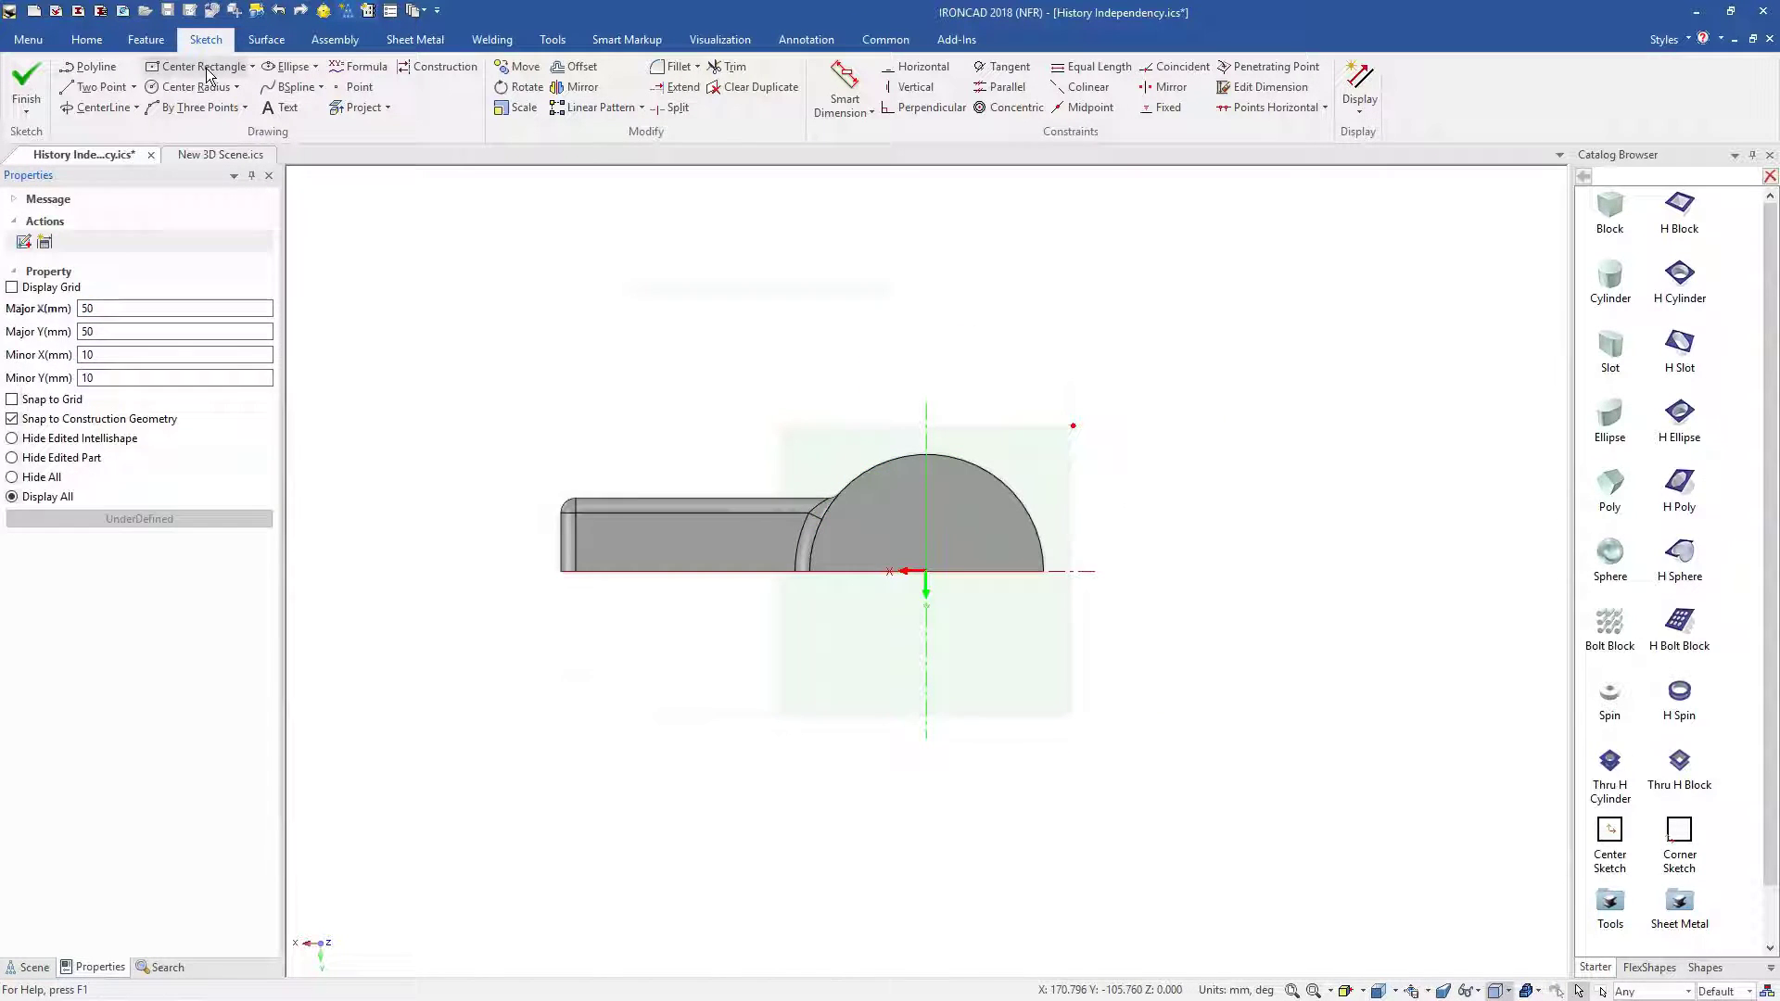
click(203, 67)
click(926, 571)
click(1058, 445)
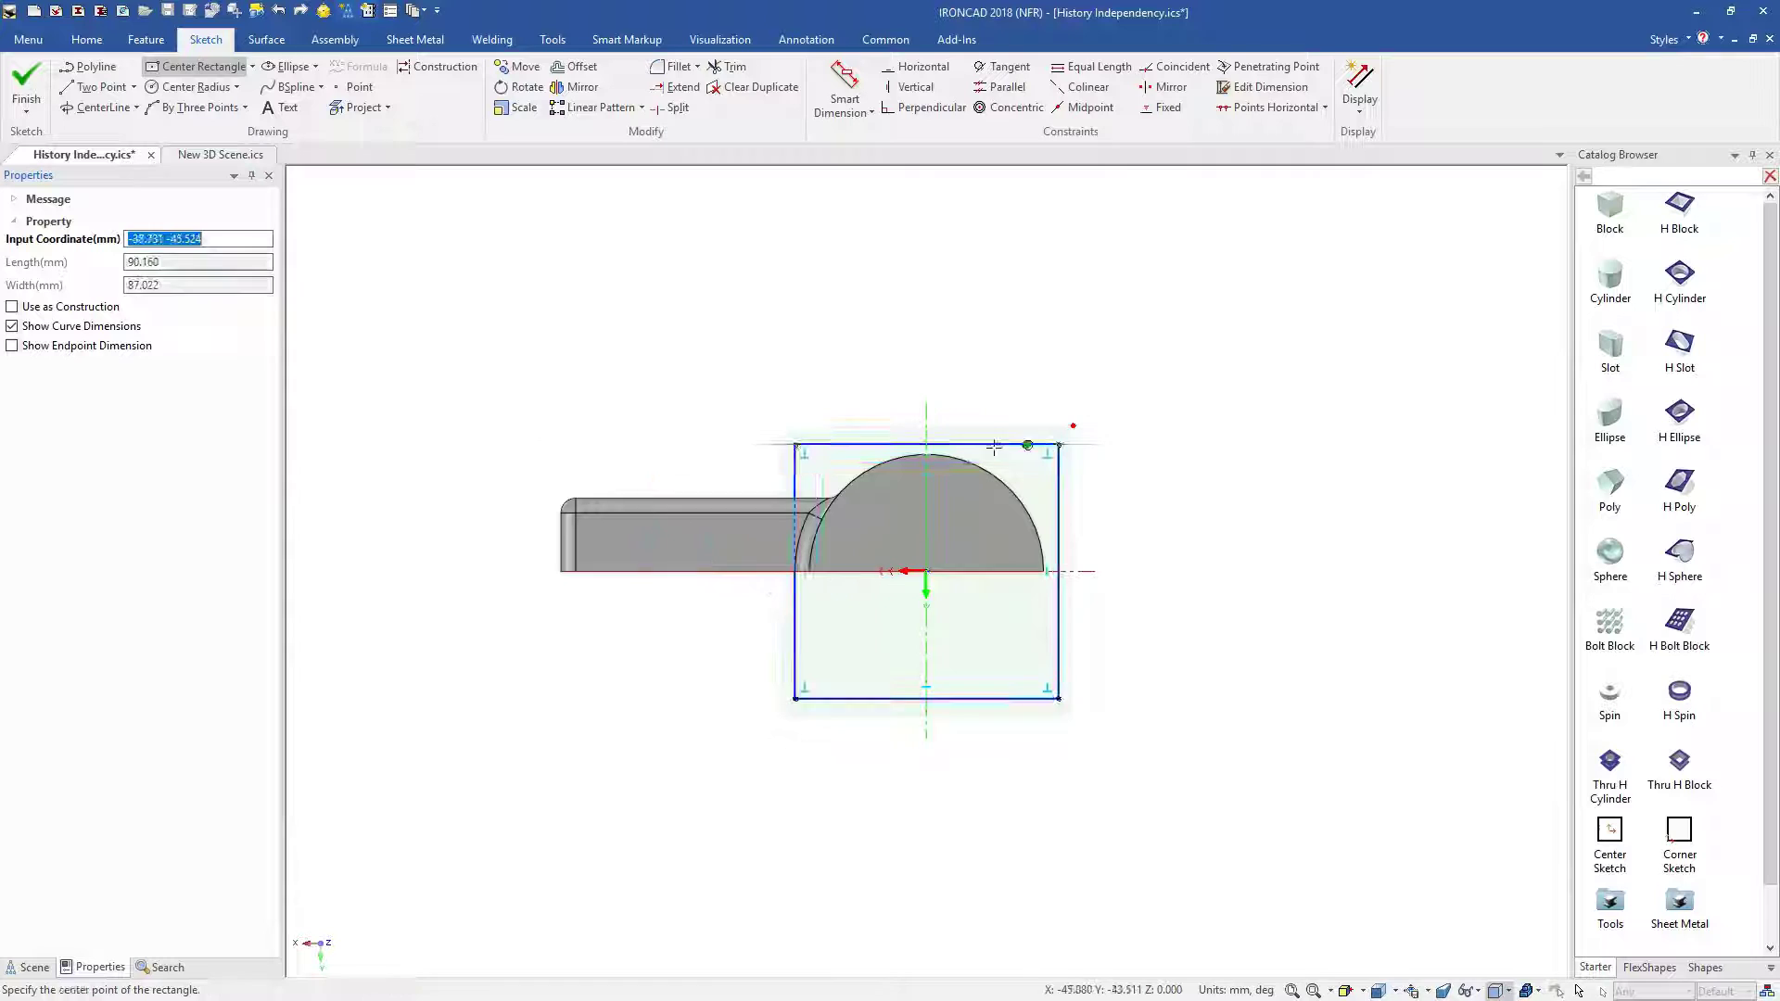
Fillet the rectangle's two corners on the arm side, the first at about 25 mm radius, and finish the cross-section.
click(670, 67)
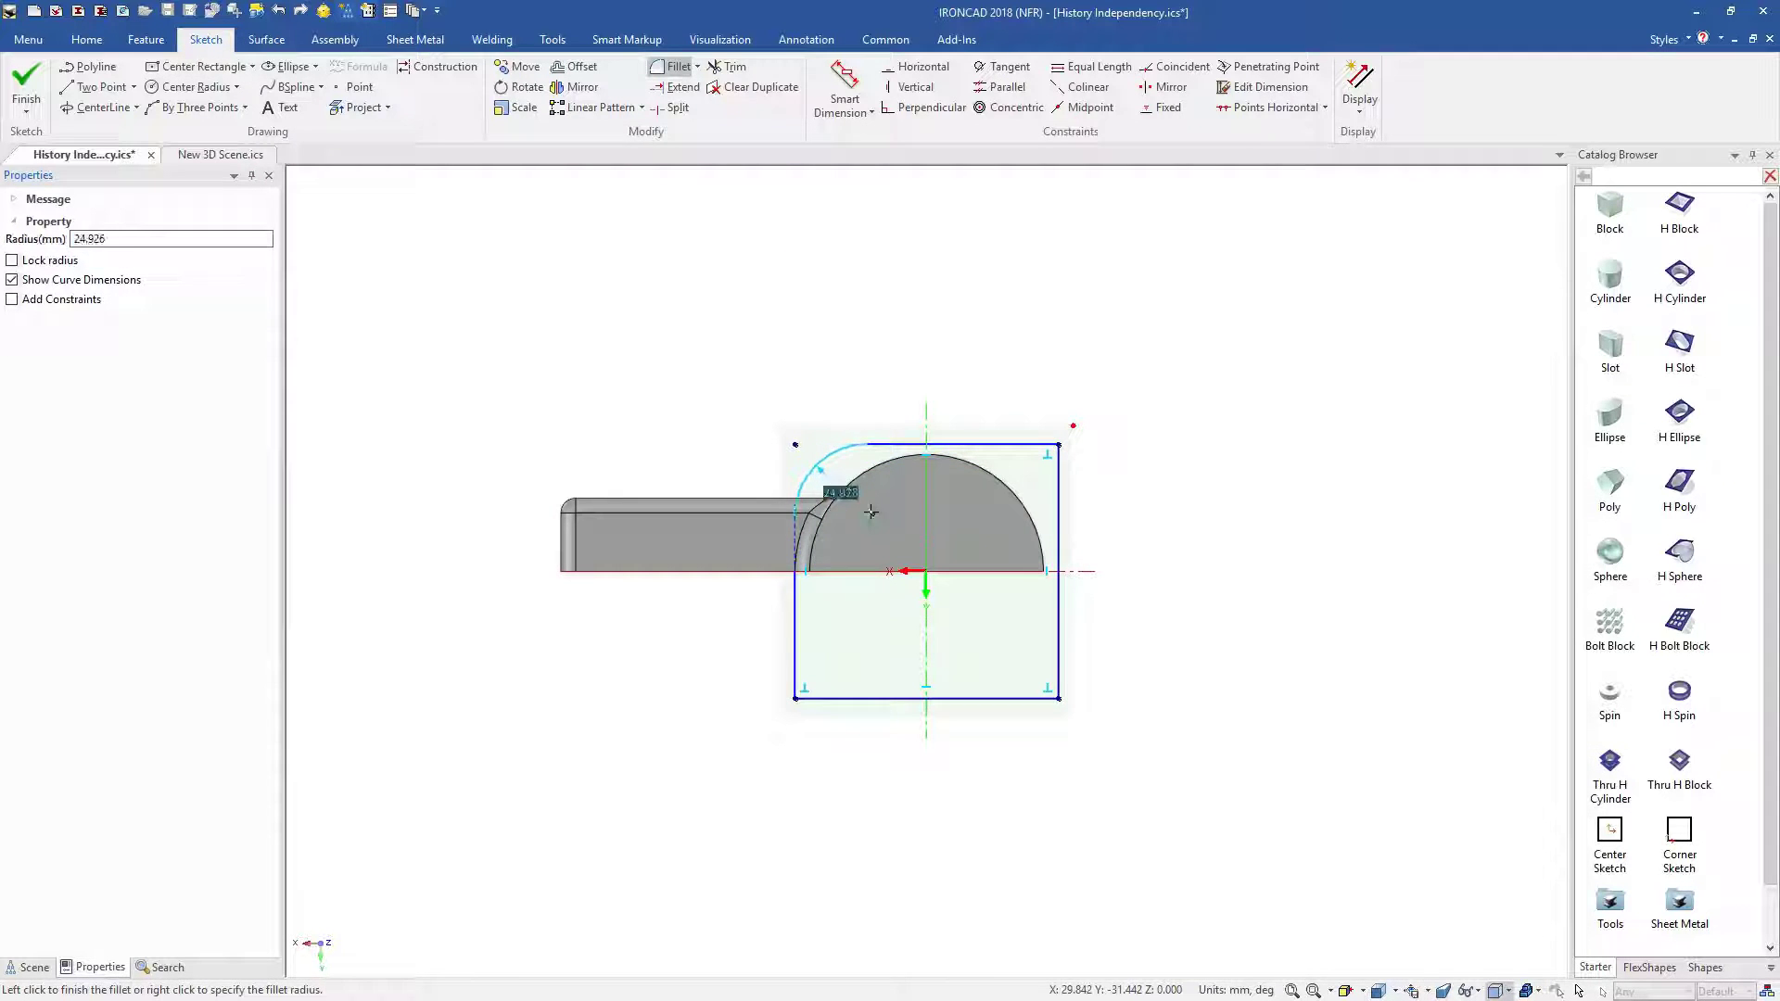
click(870, 512)
click(843, 636)
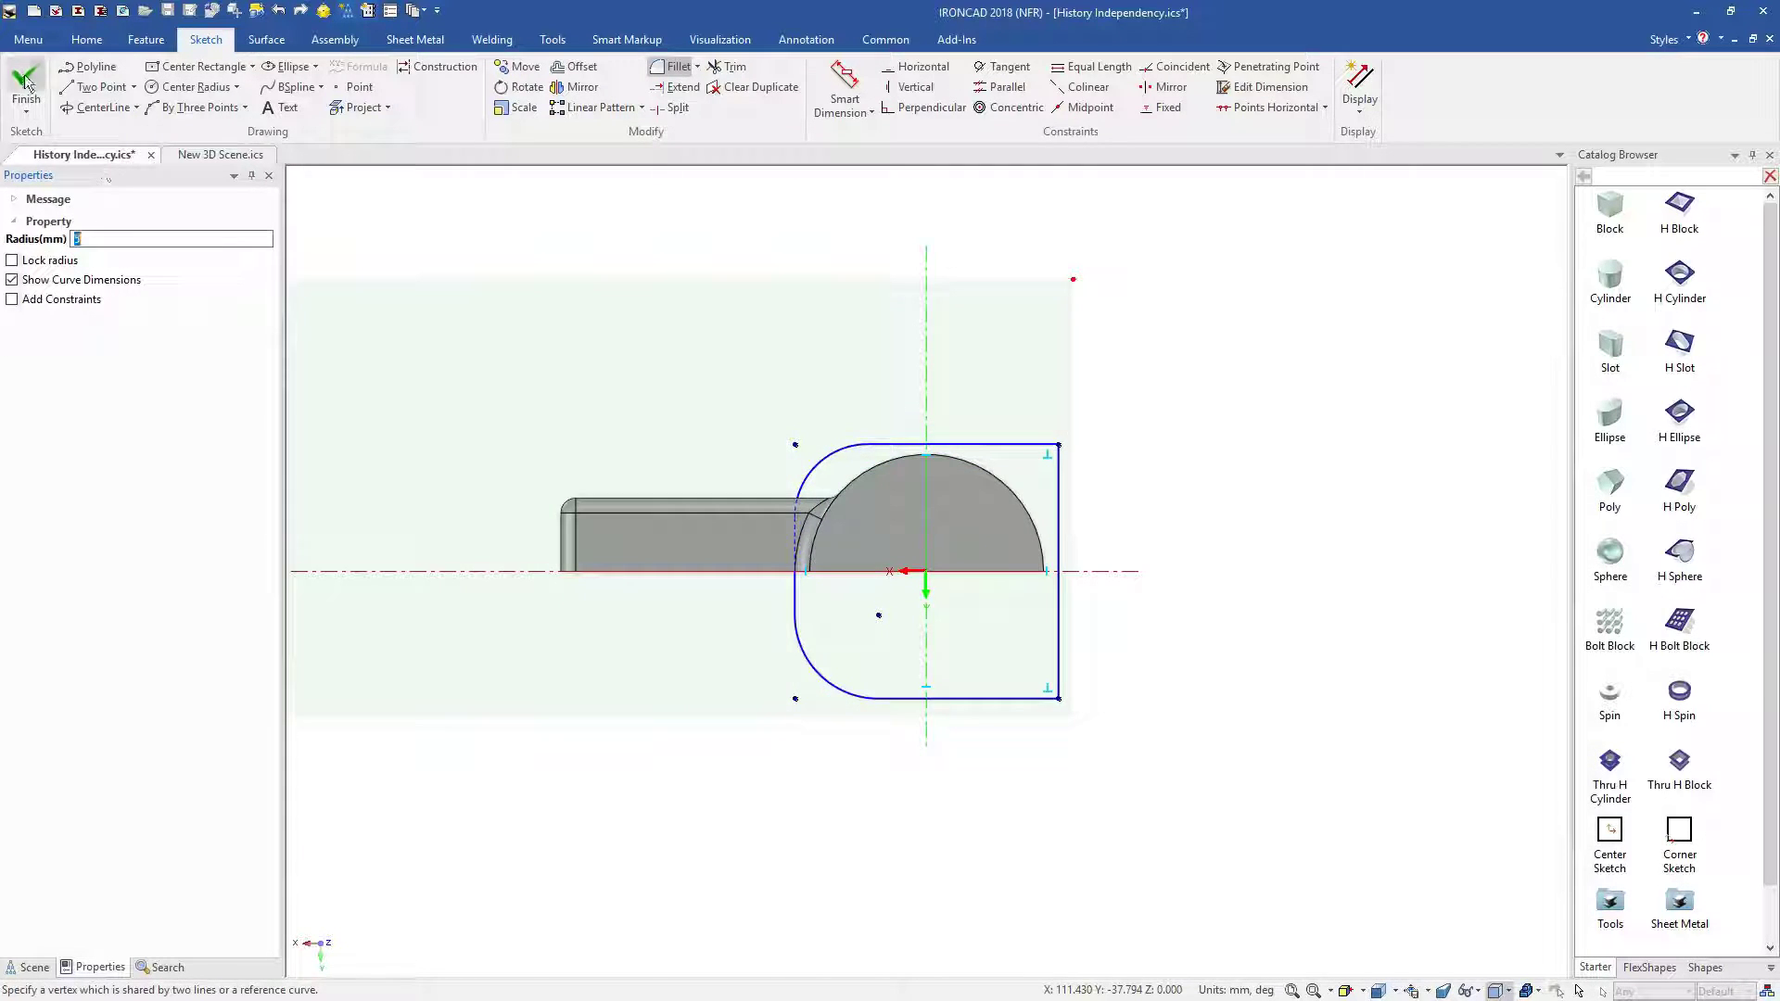
click(26, 79)
click(1326, 411)
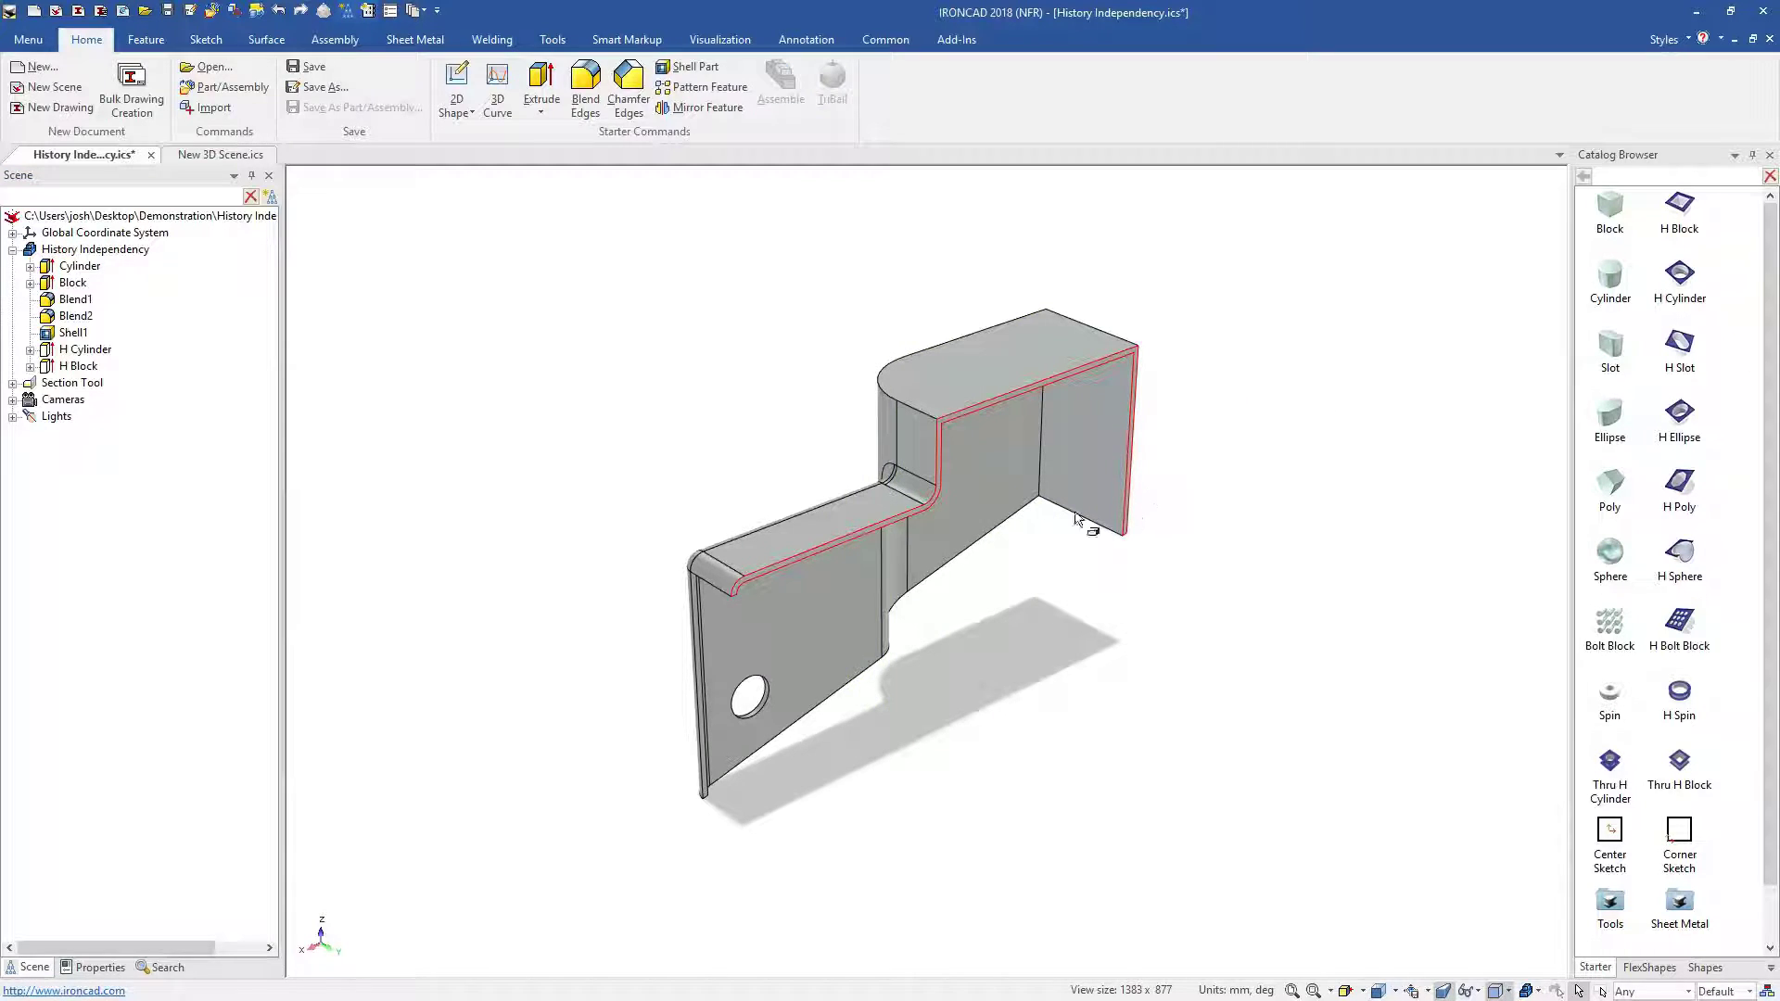
Suppress the Section Tool and delete the reshaped Cylinder feature from the part.
right_click(95, 387)
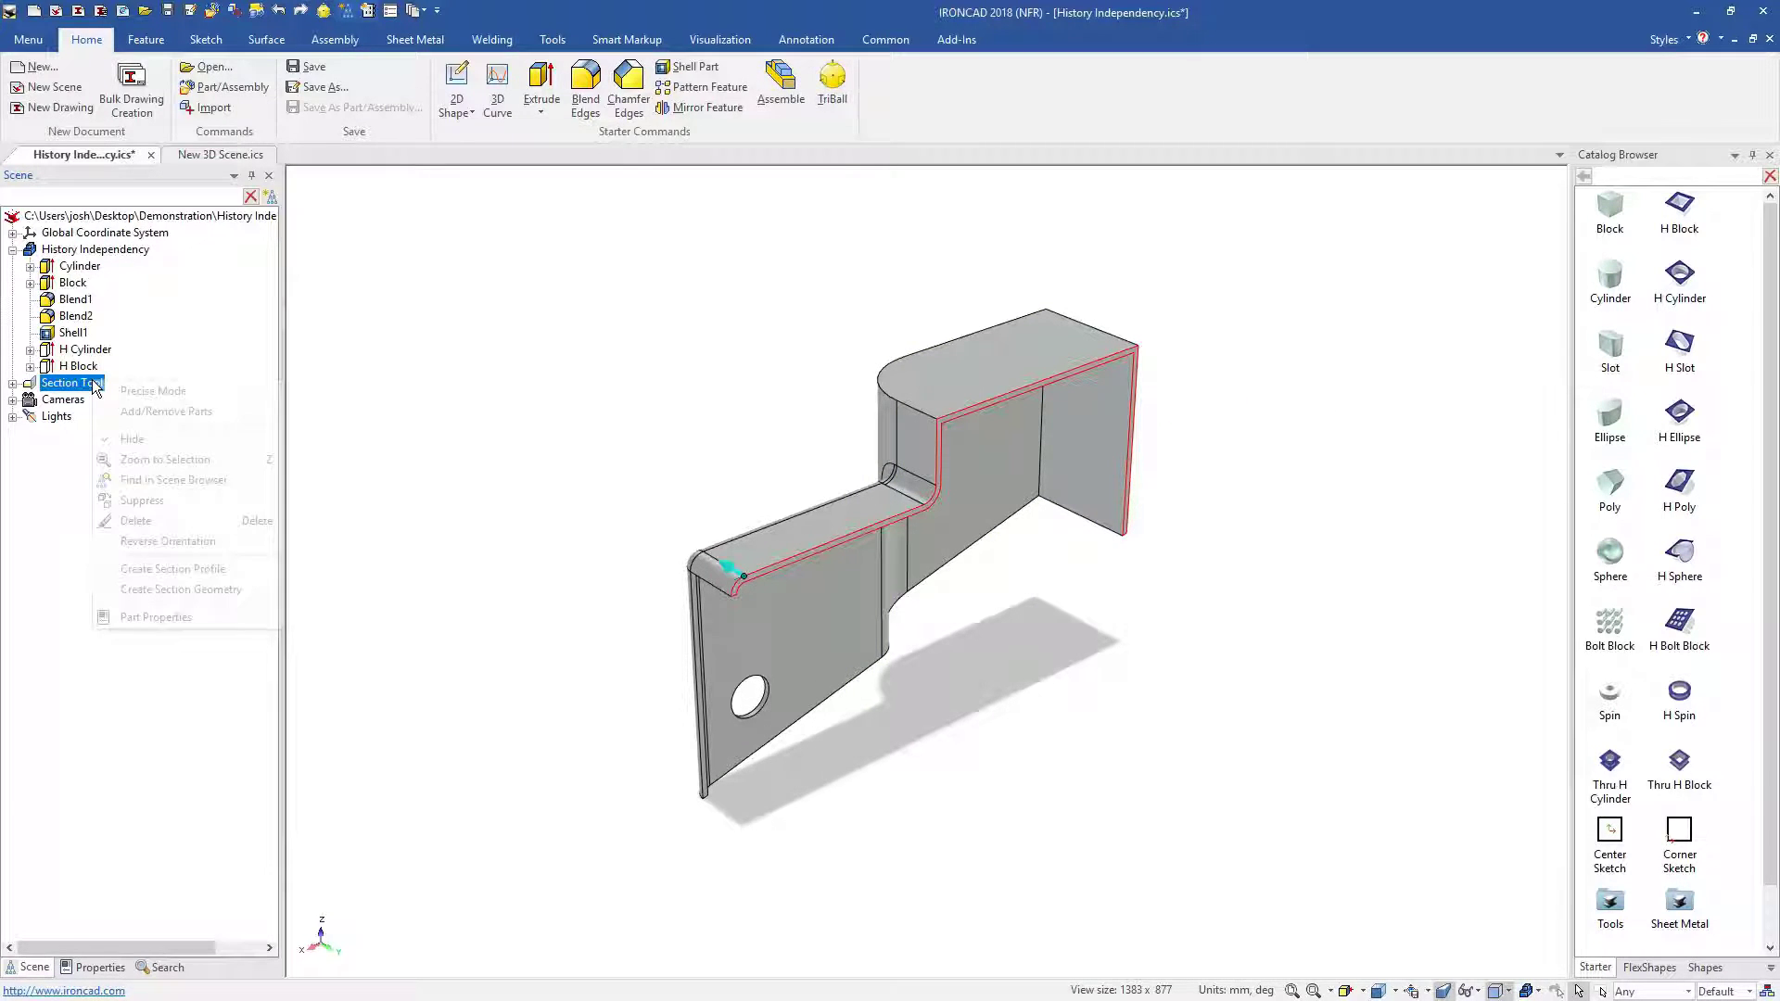
click(174, 491)
click(1074, 382)
click(1075, 382)
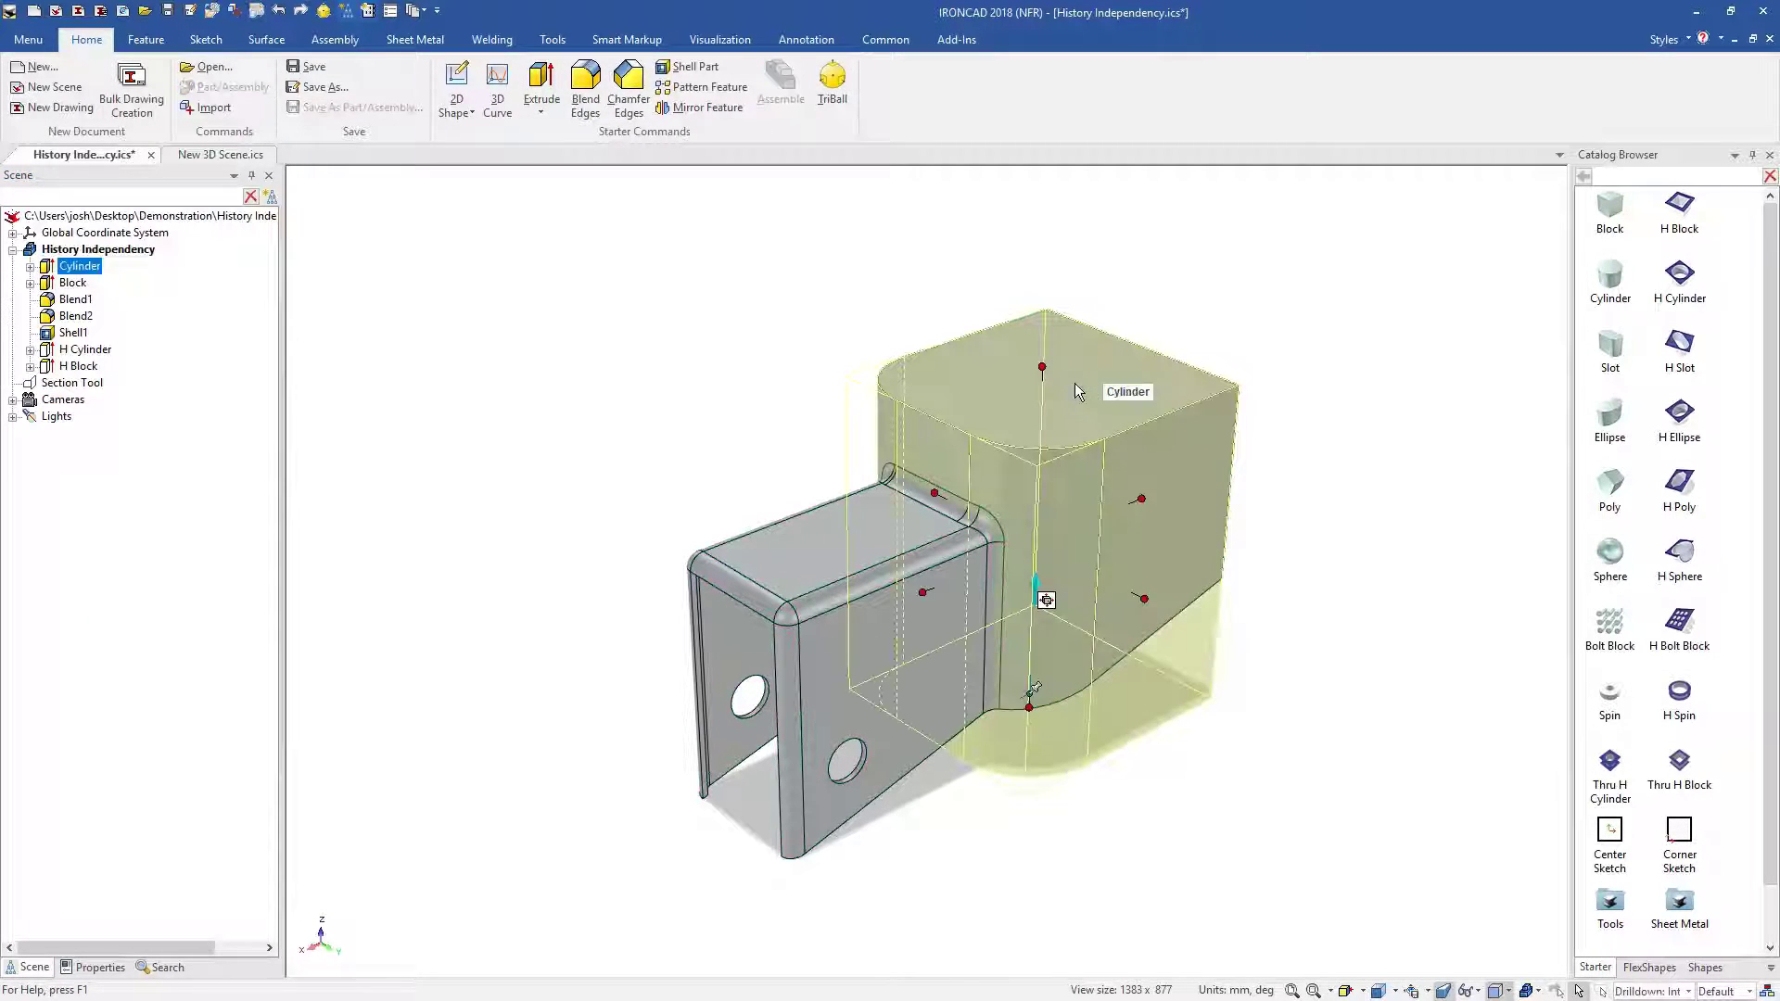
right_click(1075, 382)
click(1196, 680)
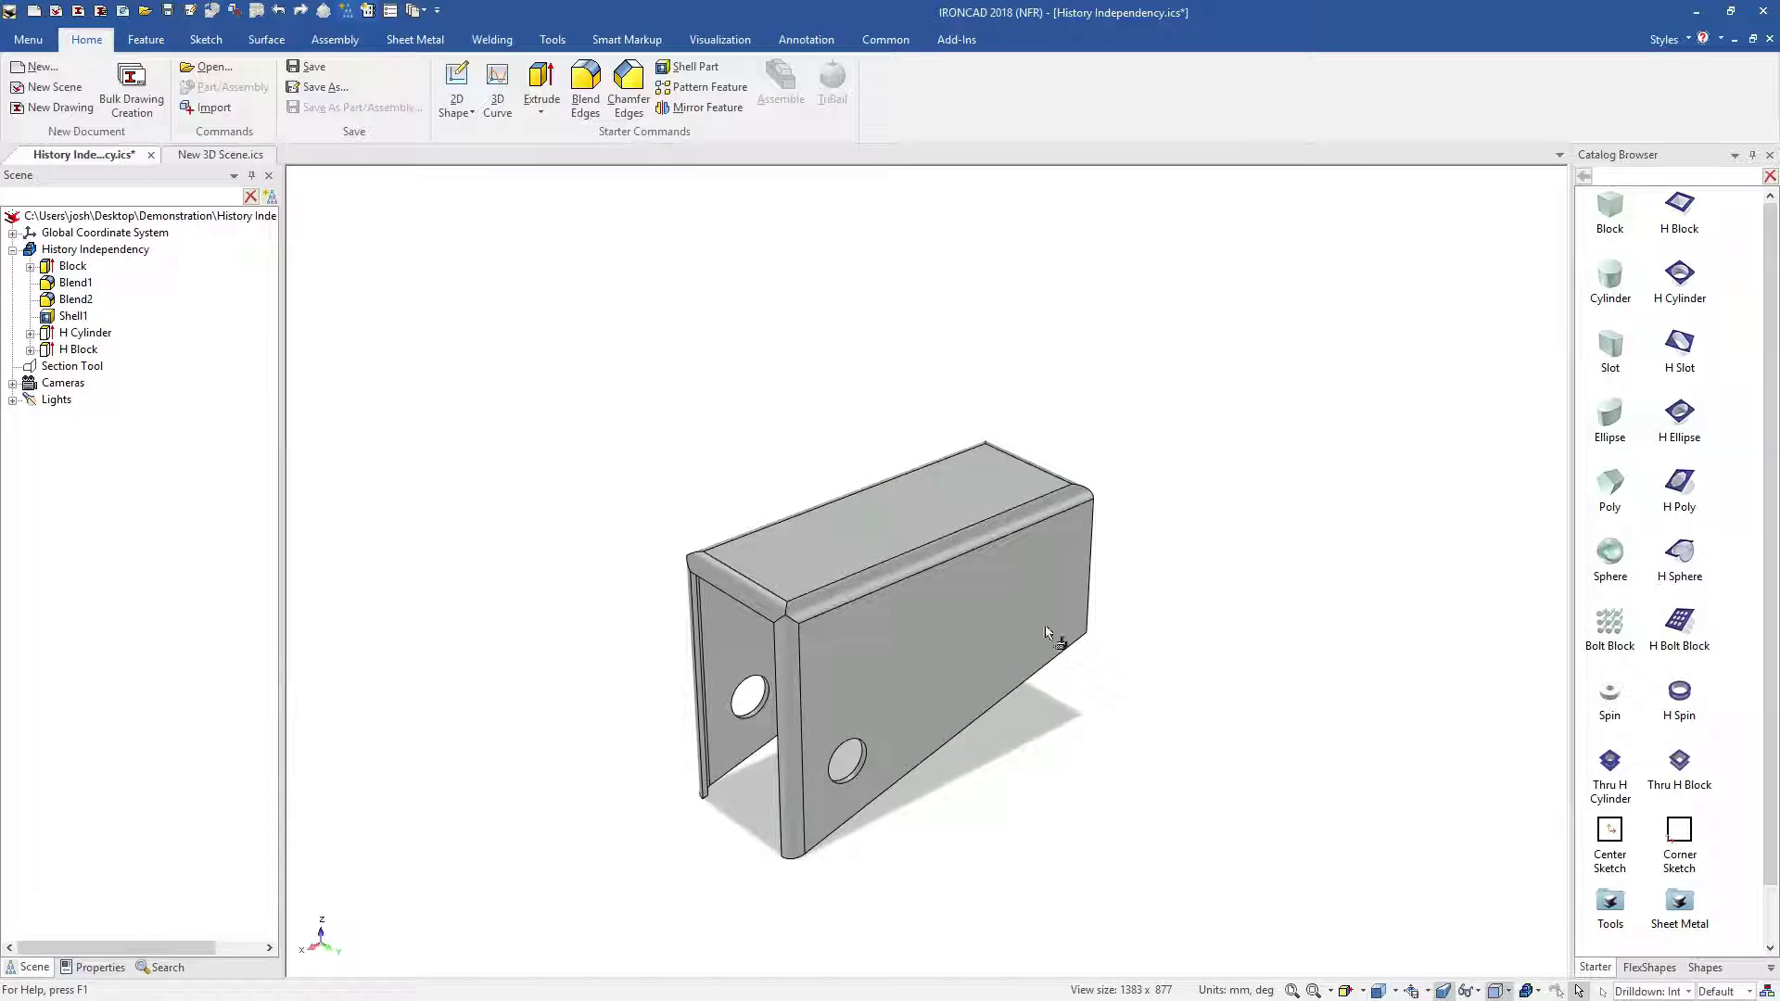
Add the History Independency part to the Starter catalog and place it from there into New 3D Scene.ics.
click(951, 604)
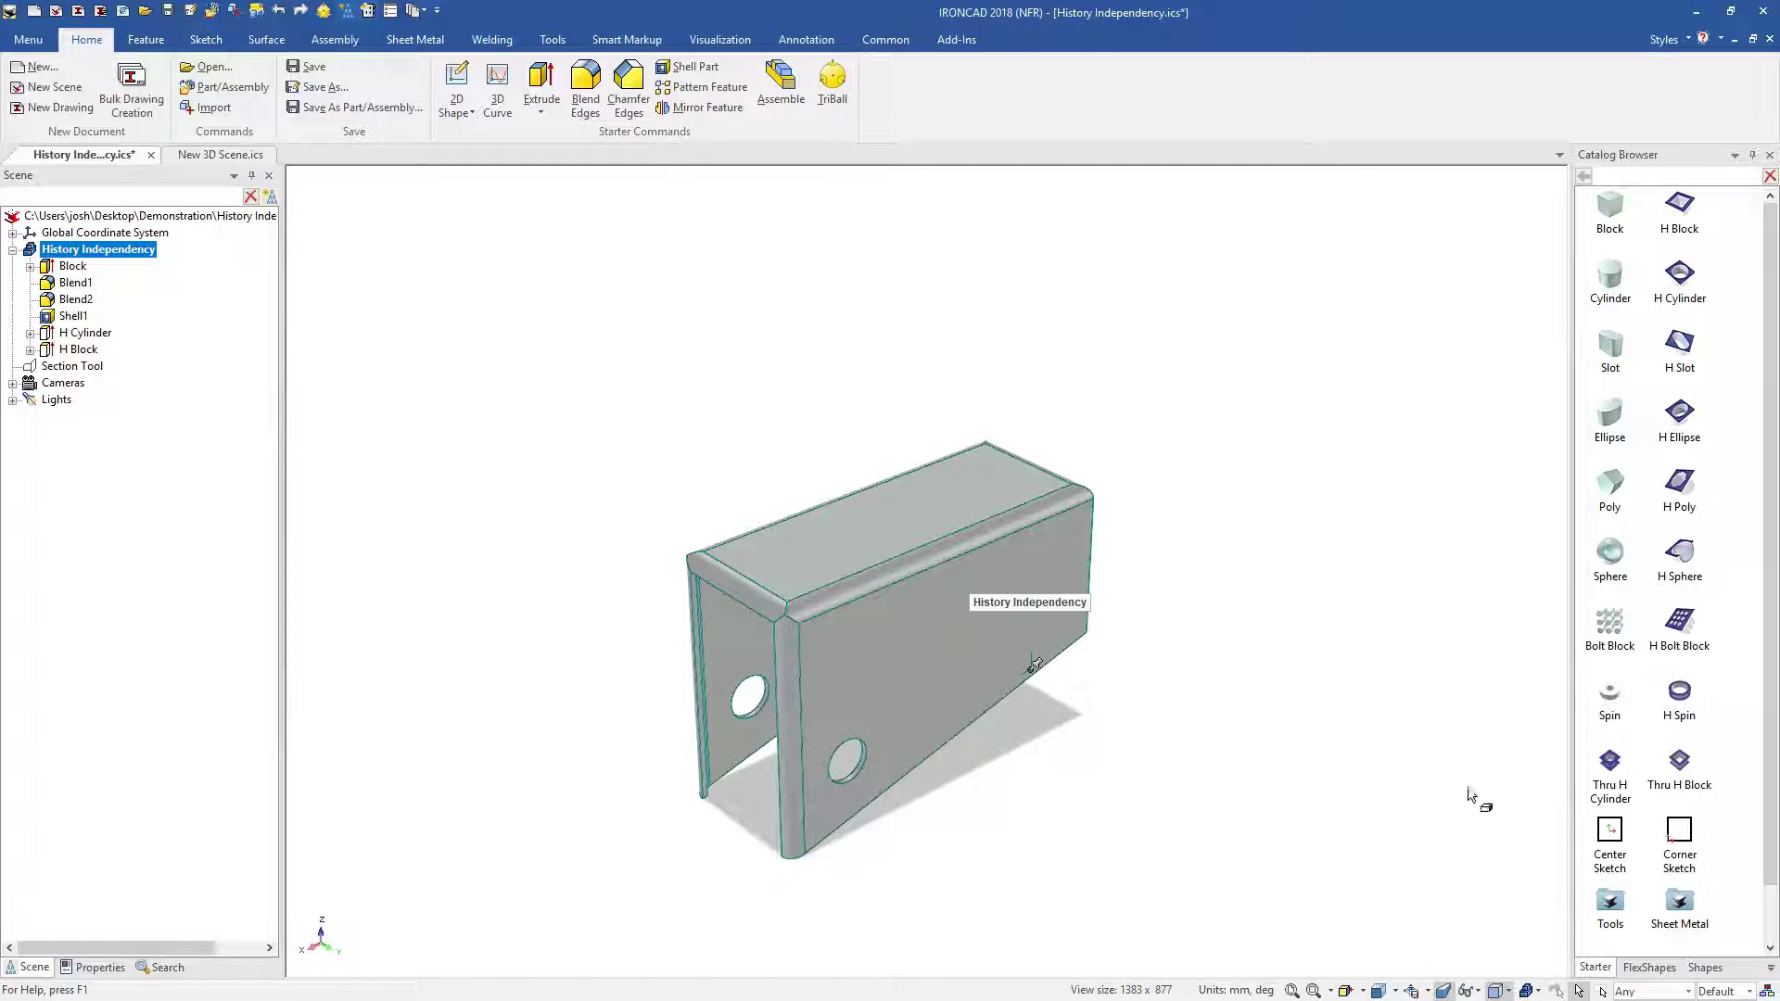
drag(1469, 795, 1632, 847)
key(ctrl+Tab)
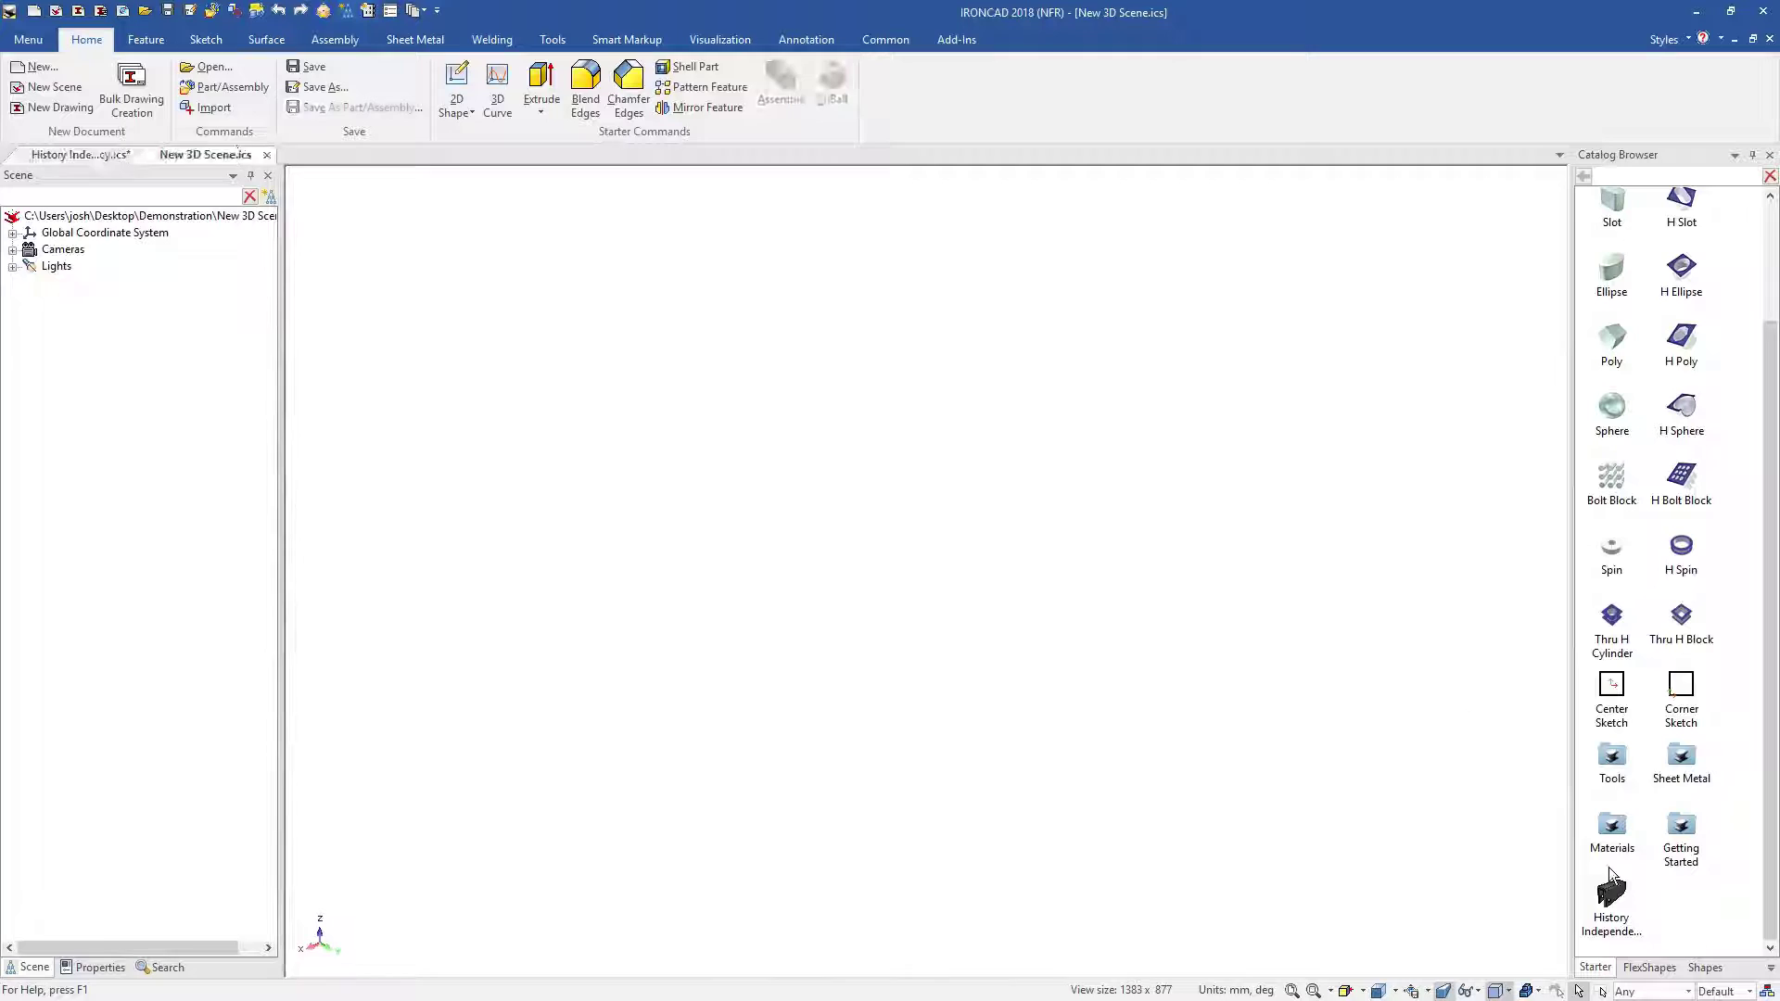
drag(872, 708, 972, 693)
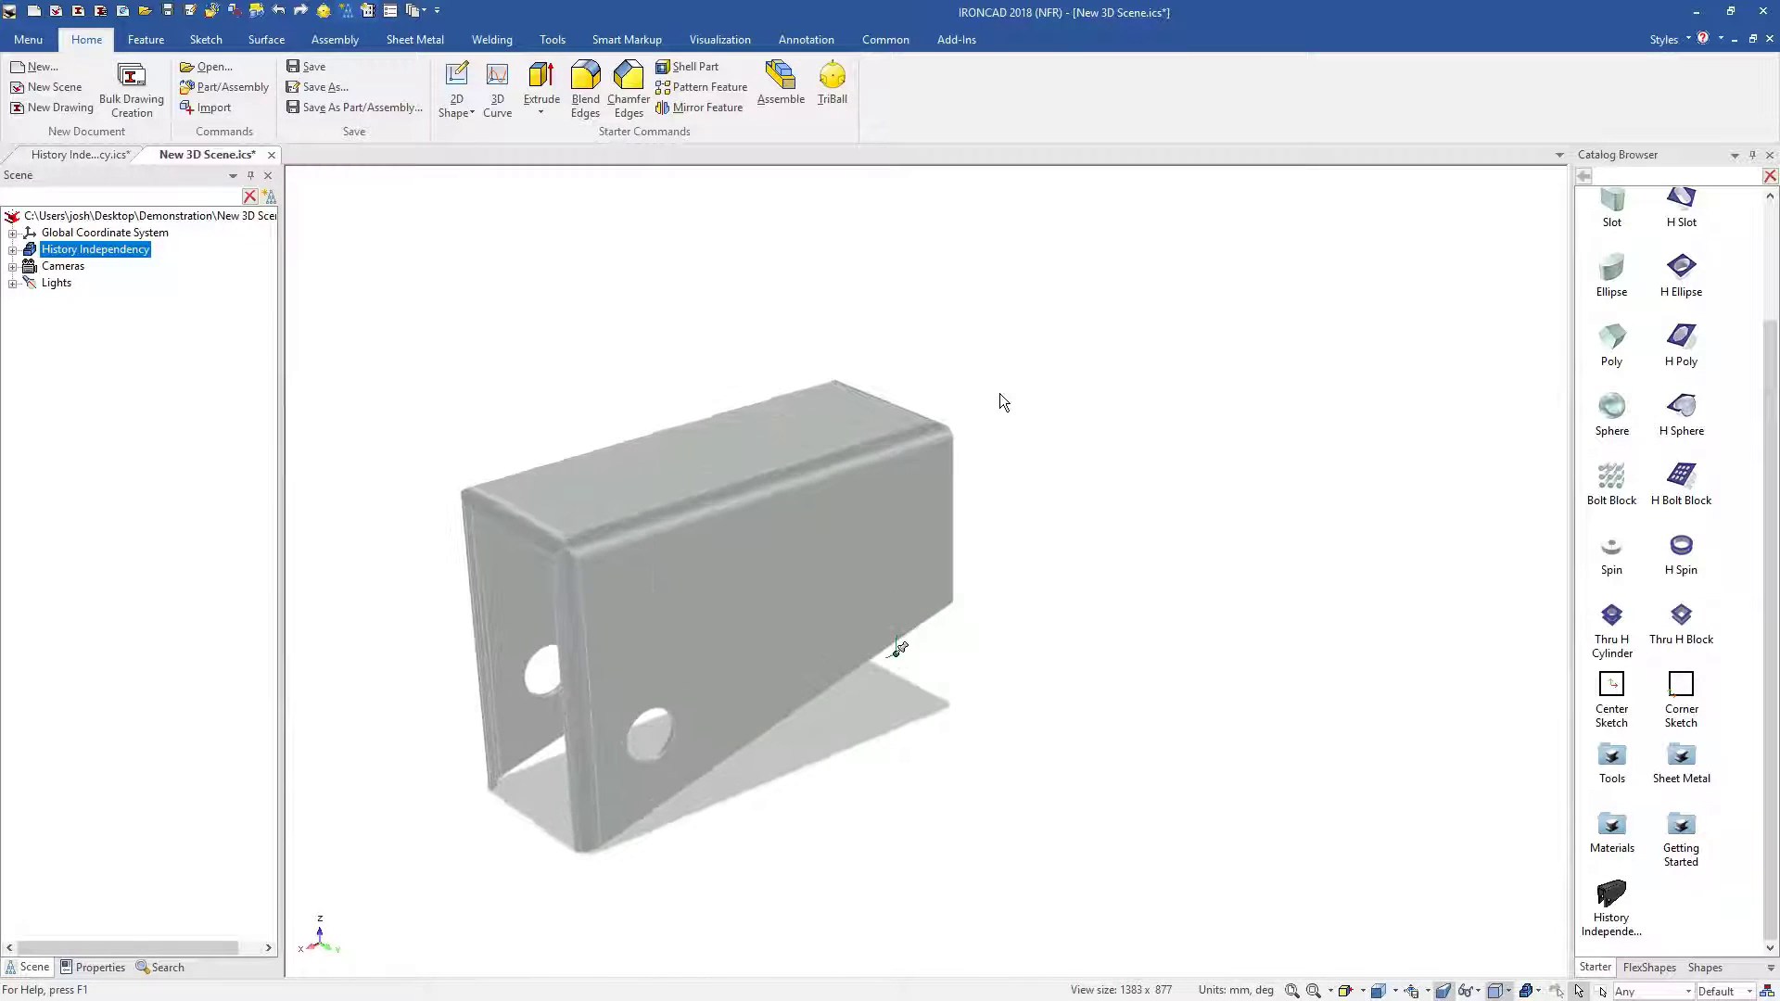
Reposition the detached TriBall beyond the end of the part and use it to mirror a linked copy of the part.
key(F10)
drag(818, 668, 988, 601)
key(space)
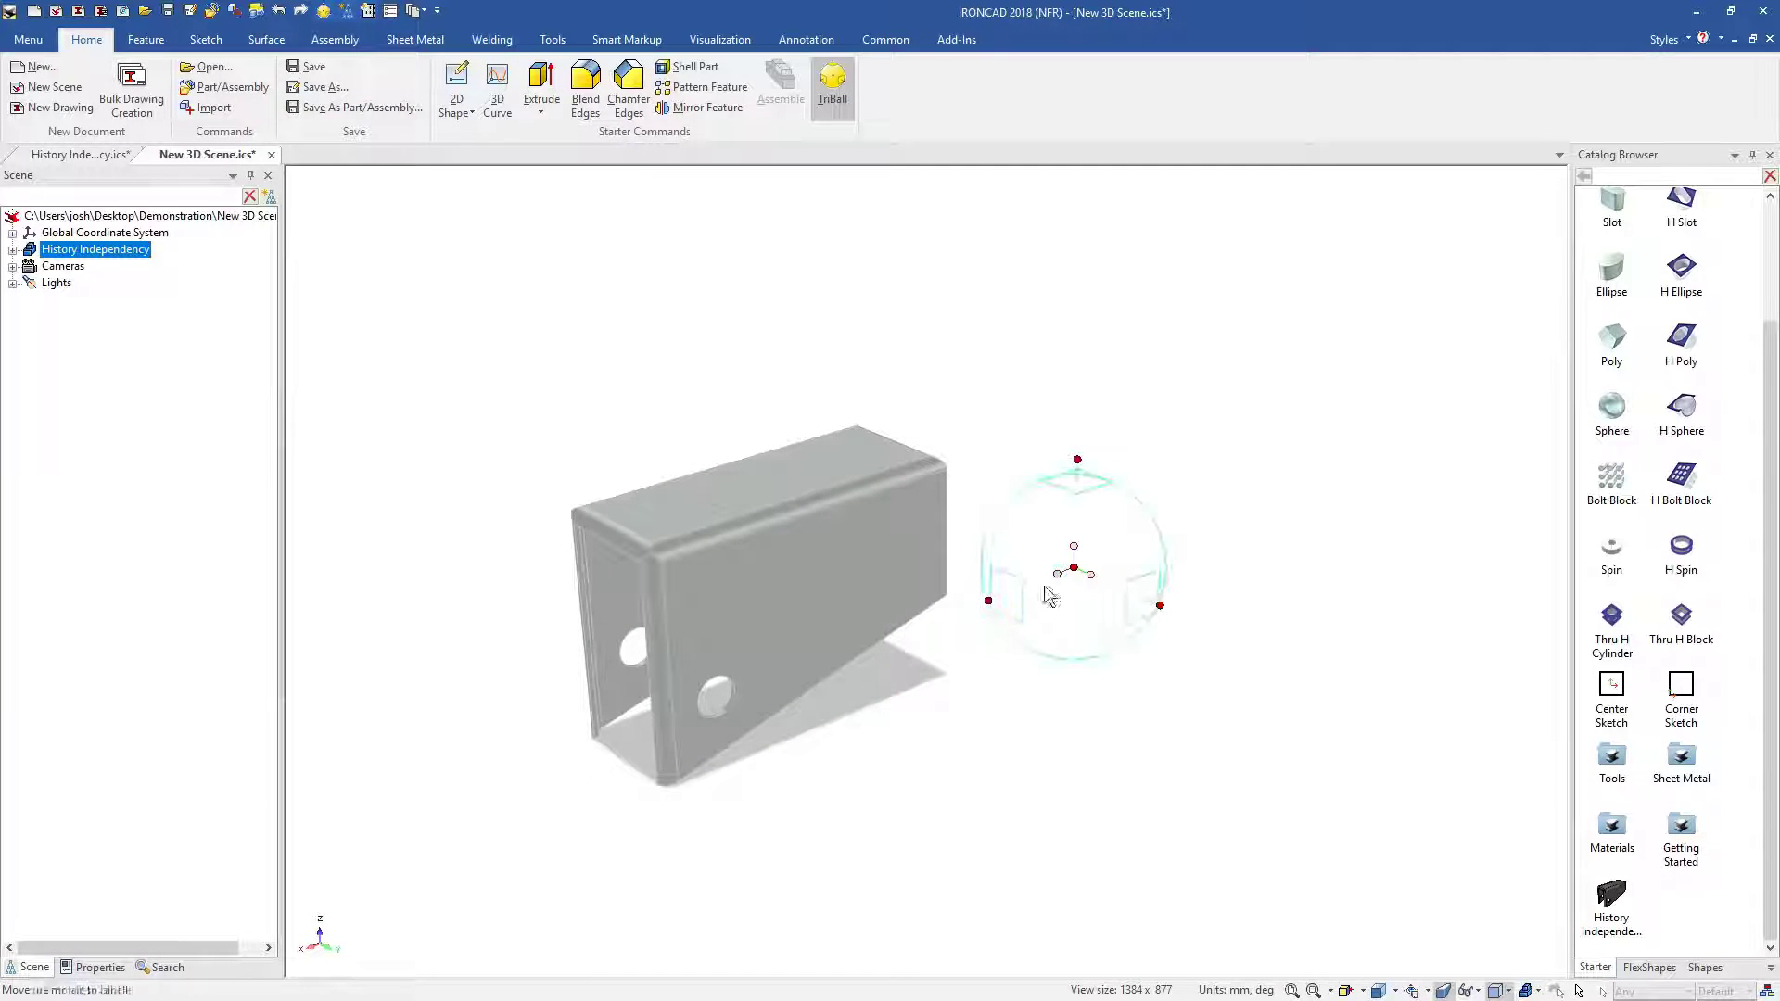
right_click(1058, 572)
mouse_move(1107, 832)
click(1039, 853)
click(1071, 808)
scroll(910, 669, down, 2)
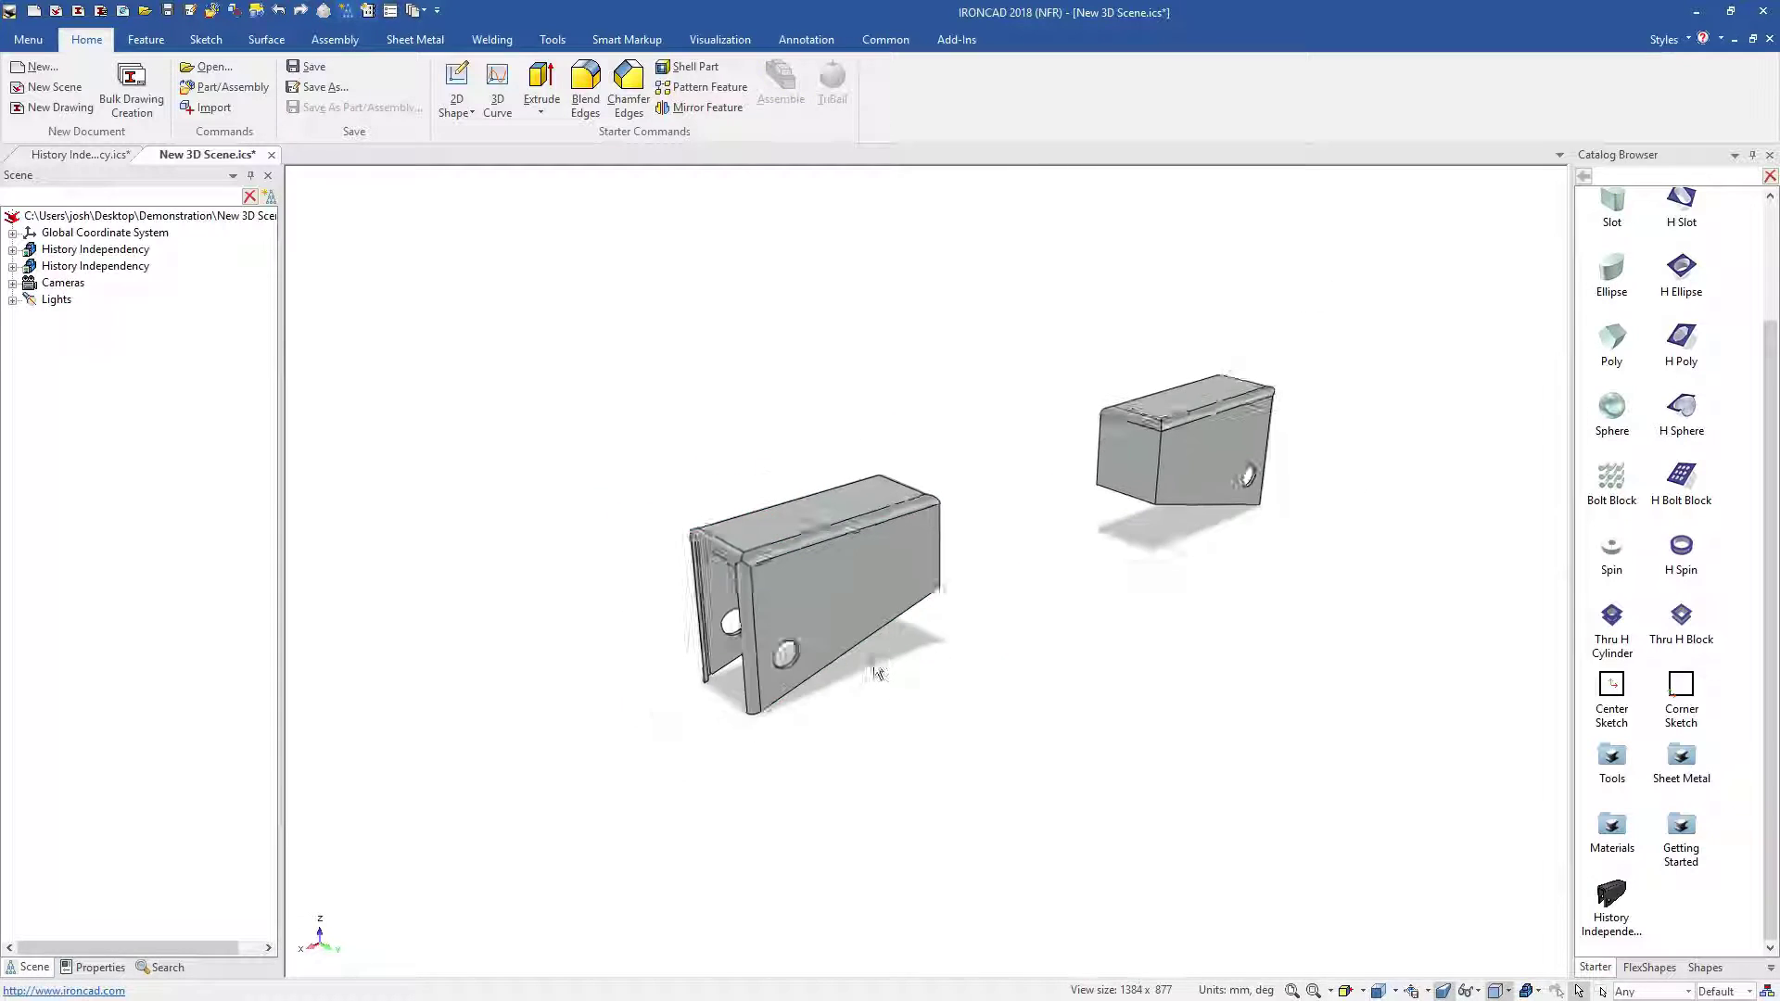
Delete the sloped bottom cut and the cross hole from the nearer of the two linked parts.
scroll(910, 669, up, 1)
click(867, 645)
click(863, 662)
key(Delete)
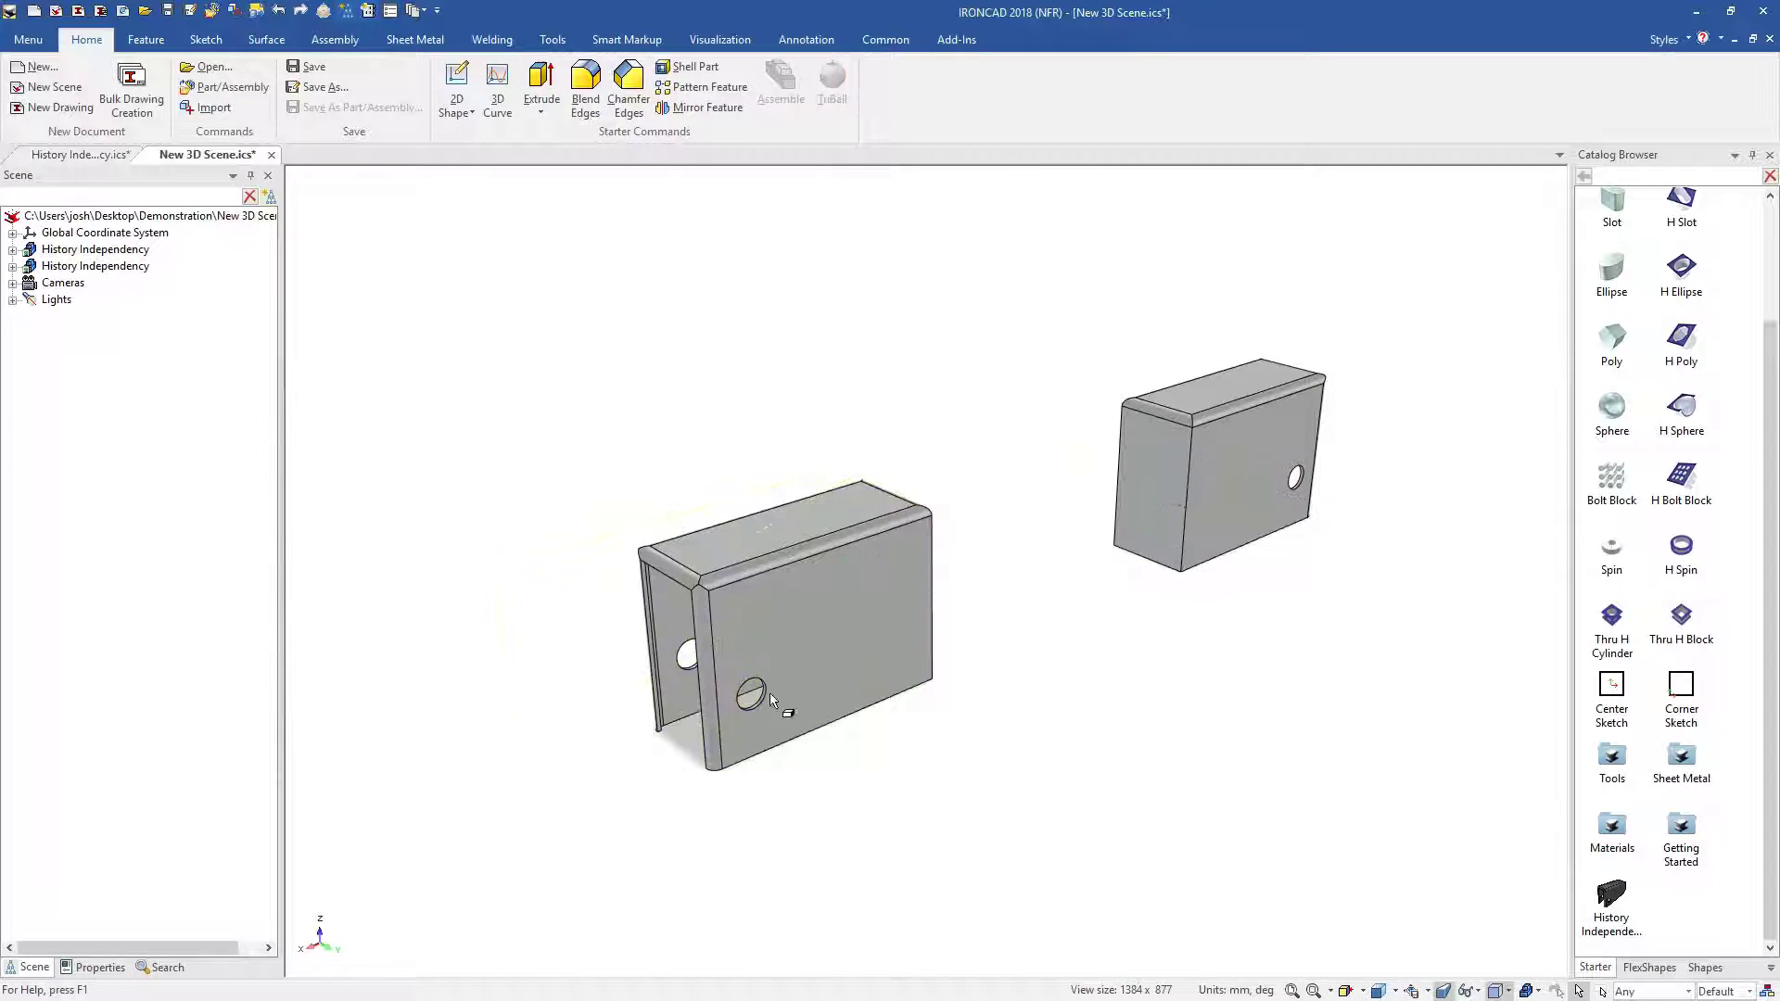
double_click(768, 692)
key(Delete)
Shorten the block of the nearer linked part by pulling in its closed end.
double_click(930, 594)
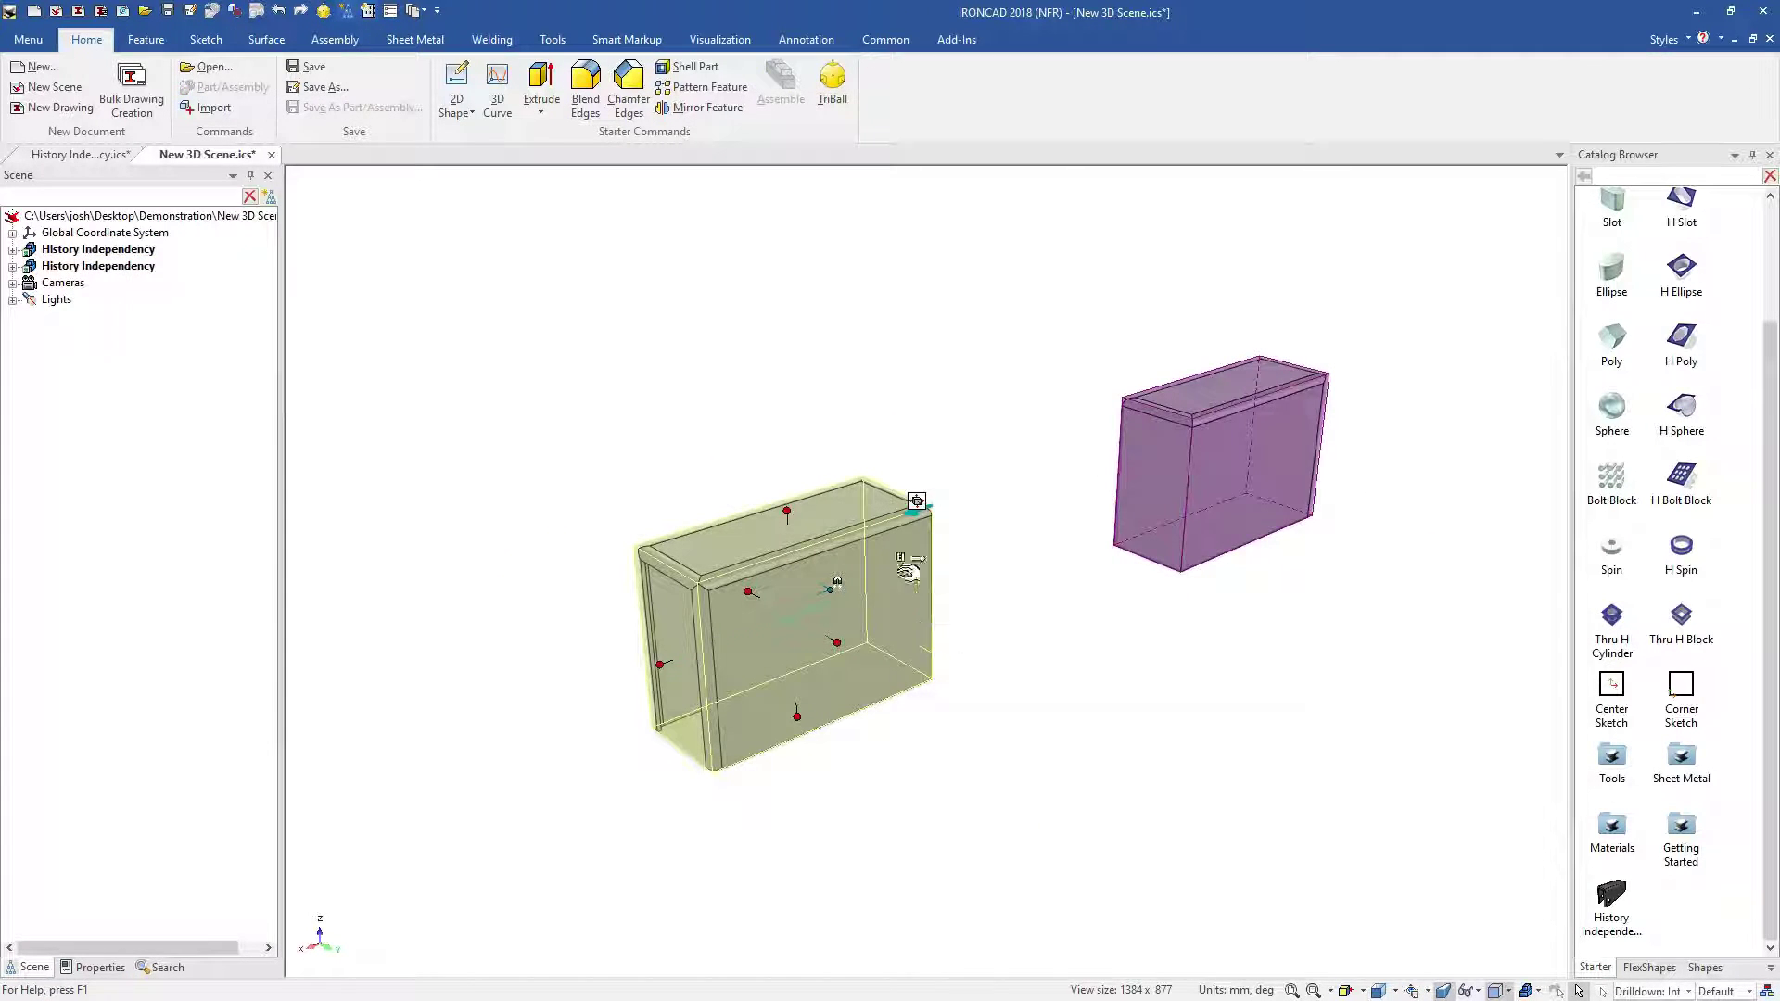
drag(909, 573, 821, 602)
click(963, 732)
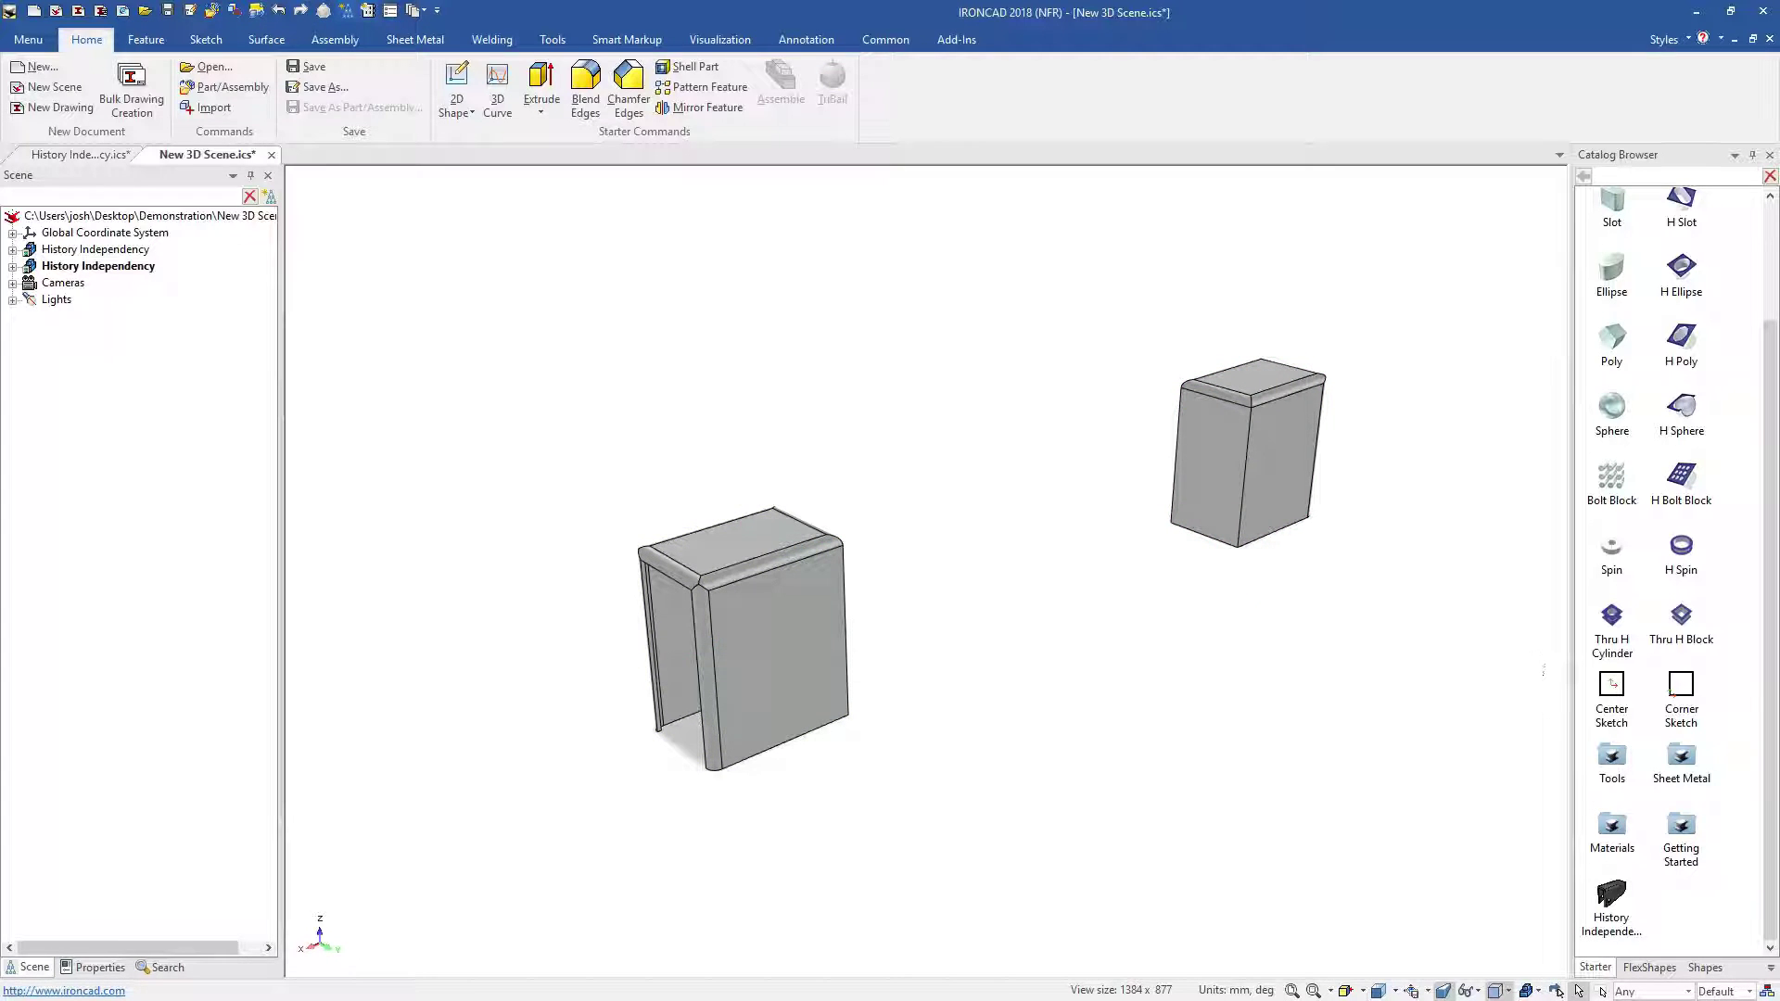
In the Imported Parts scene, delete the two outer concave relief faces beside the lugs of the Imported Part Example.
scroll(1705, 574, up, 2)
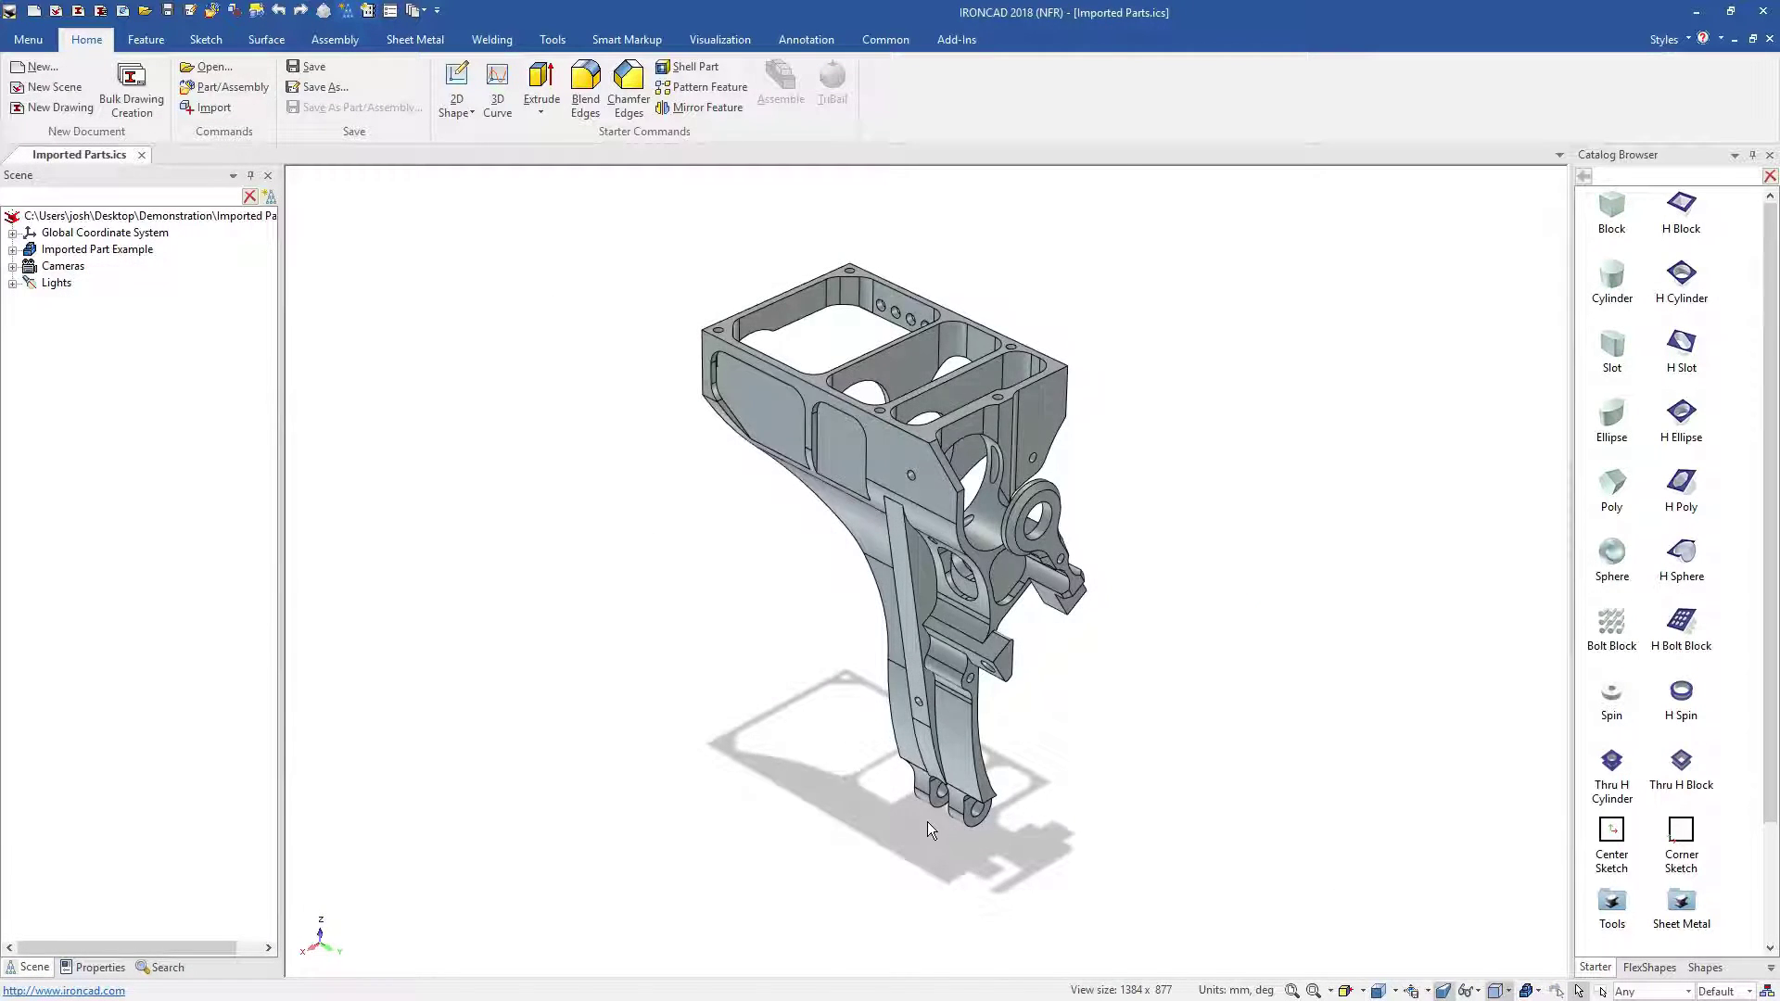
scroll(927, 821, up, 5)
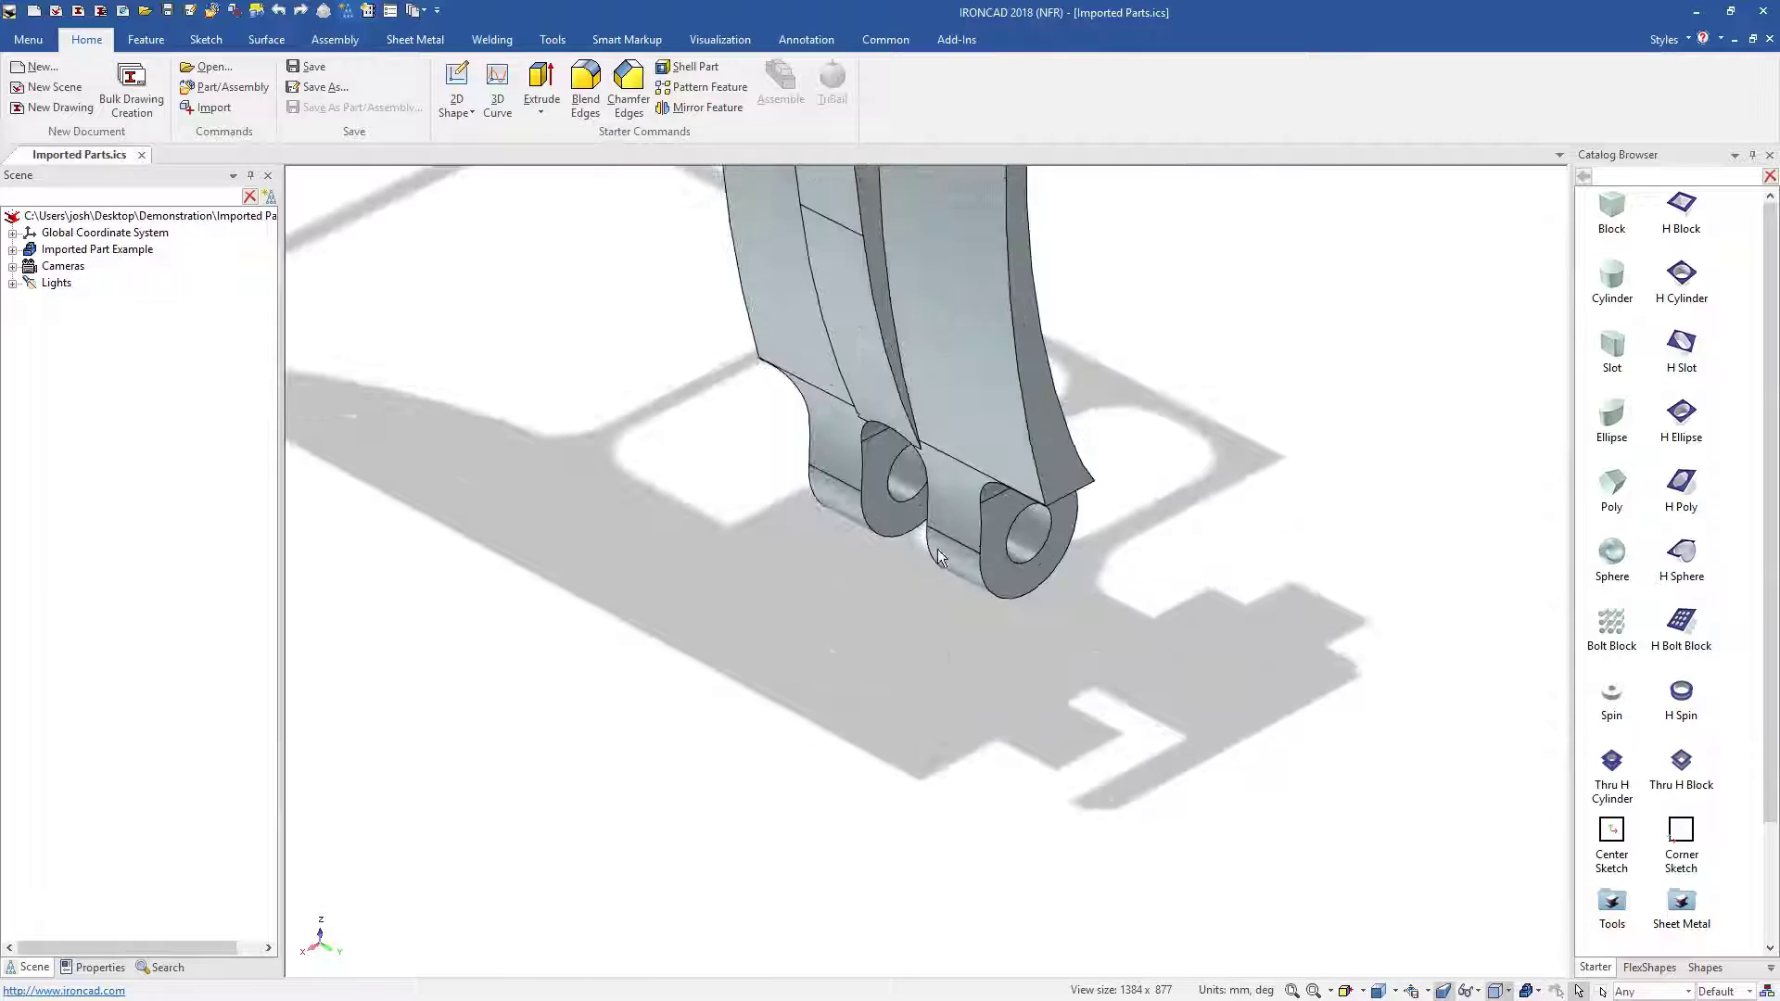
middle_drag(938, 548, 1124, 230)
scroll(832, 465, up, 2)
double_click(688, 595)
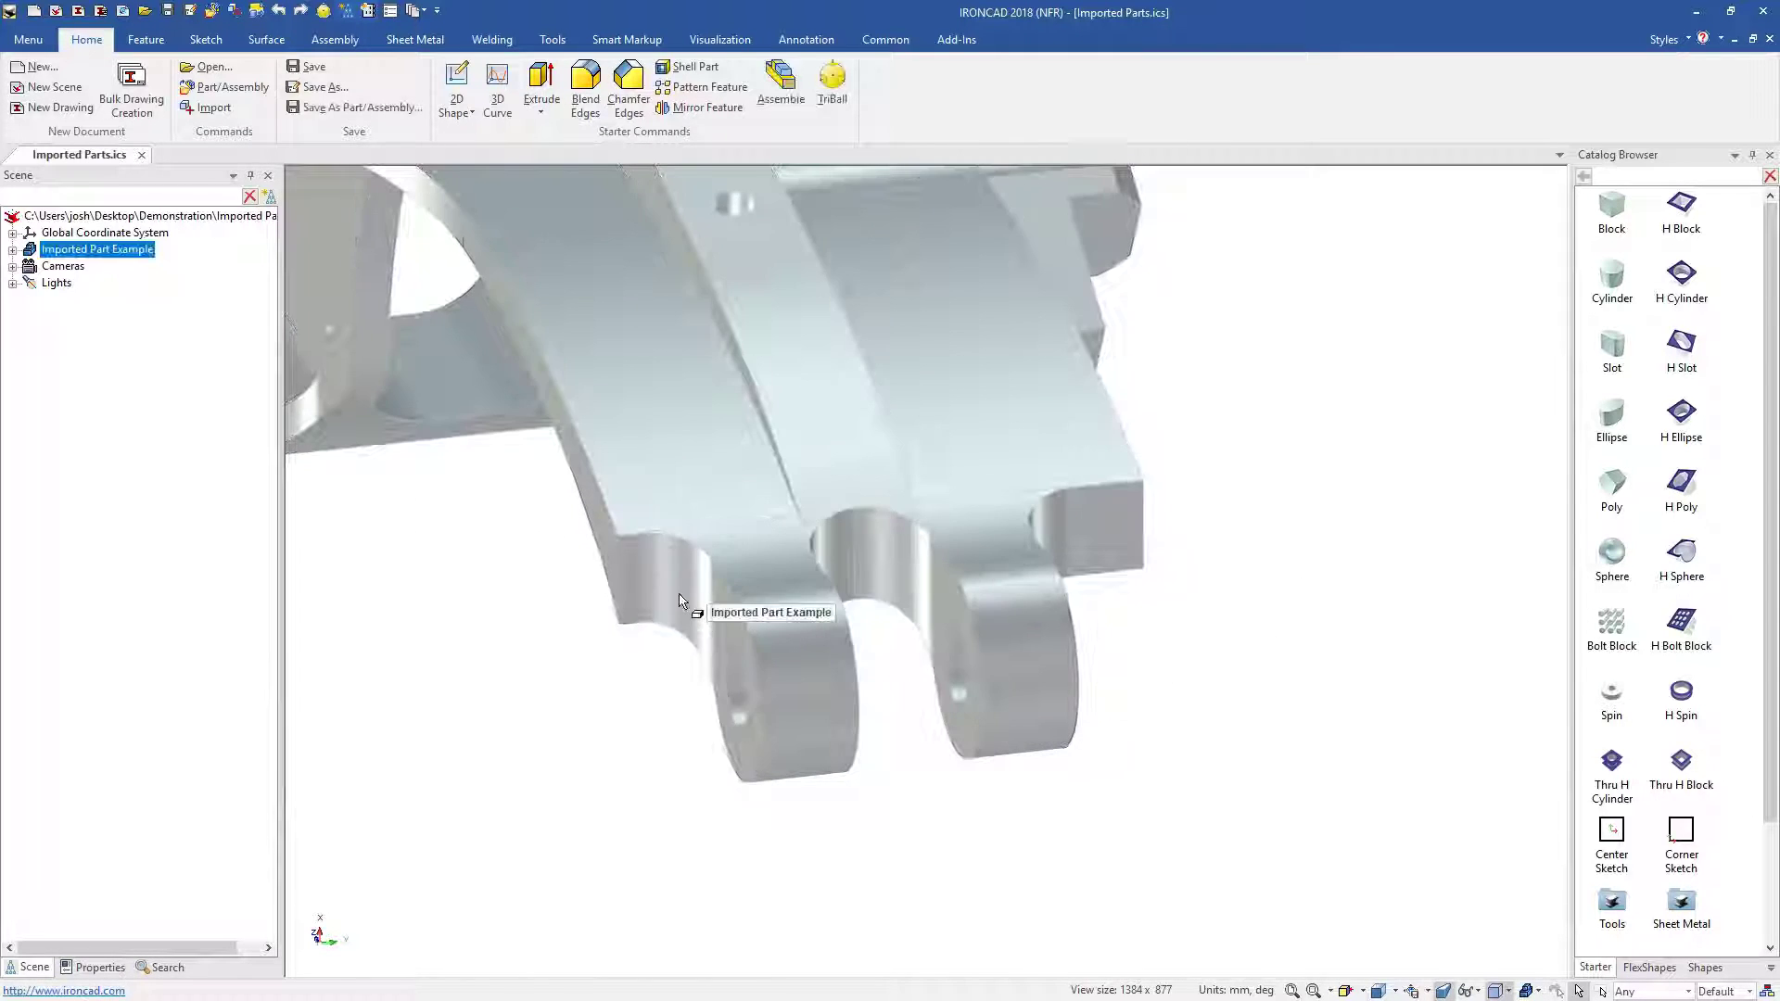
right_click(1055, 522)
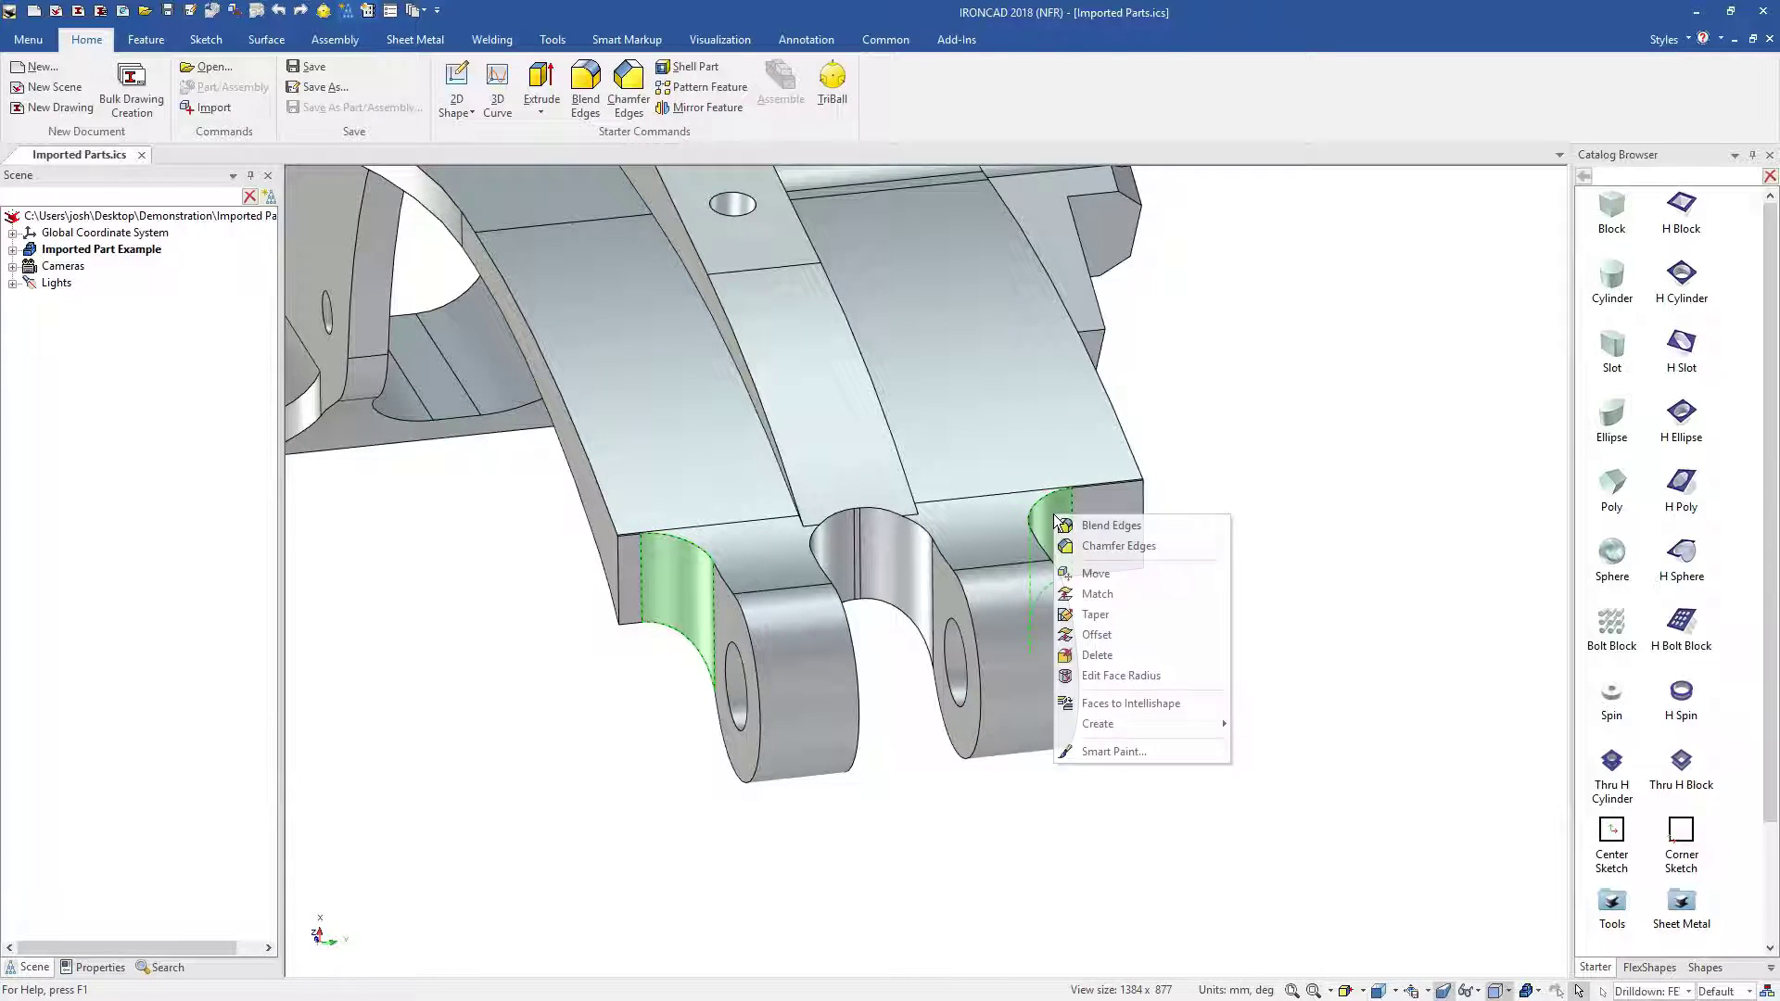
click(1183, 653)
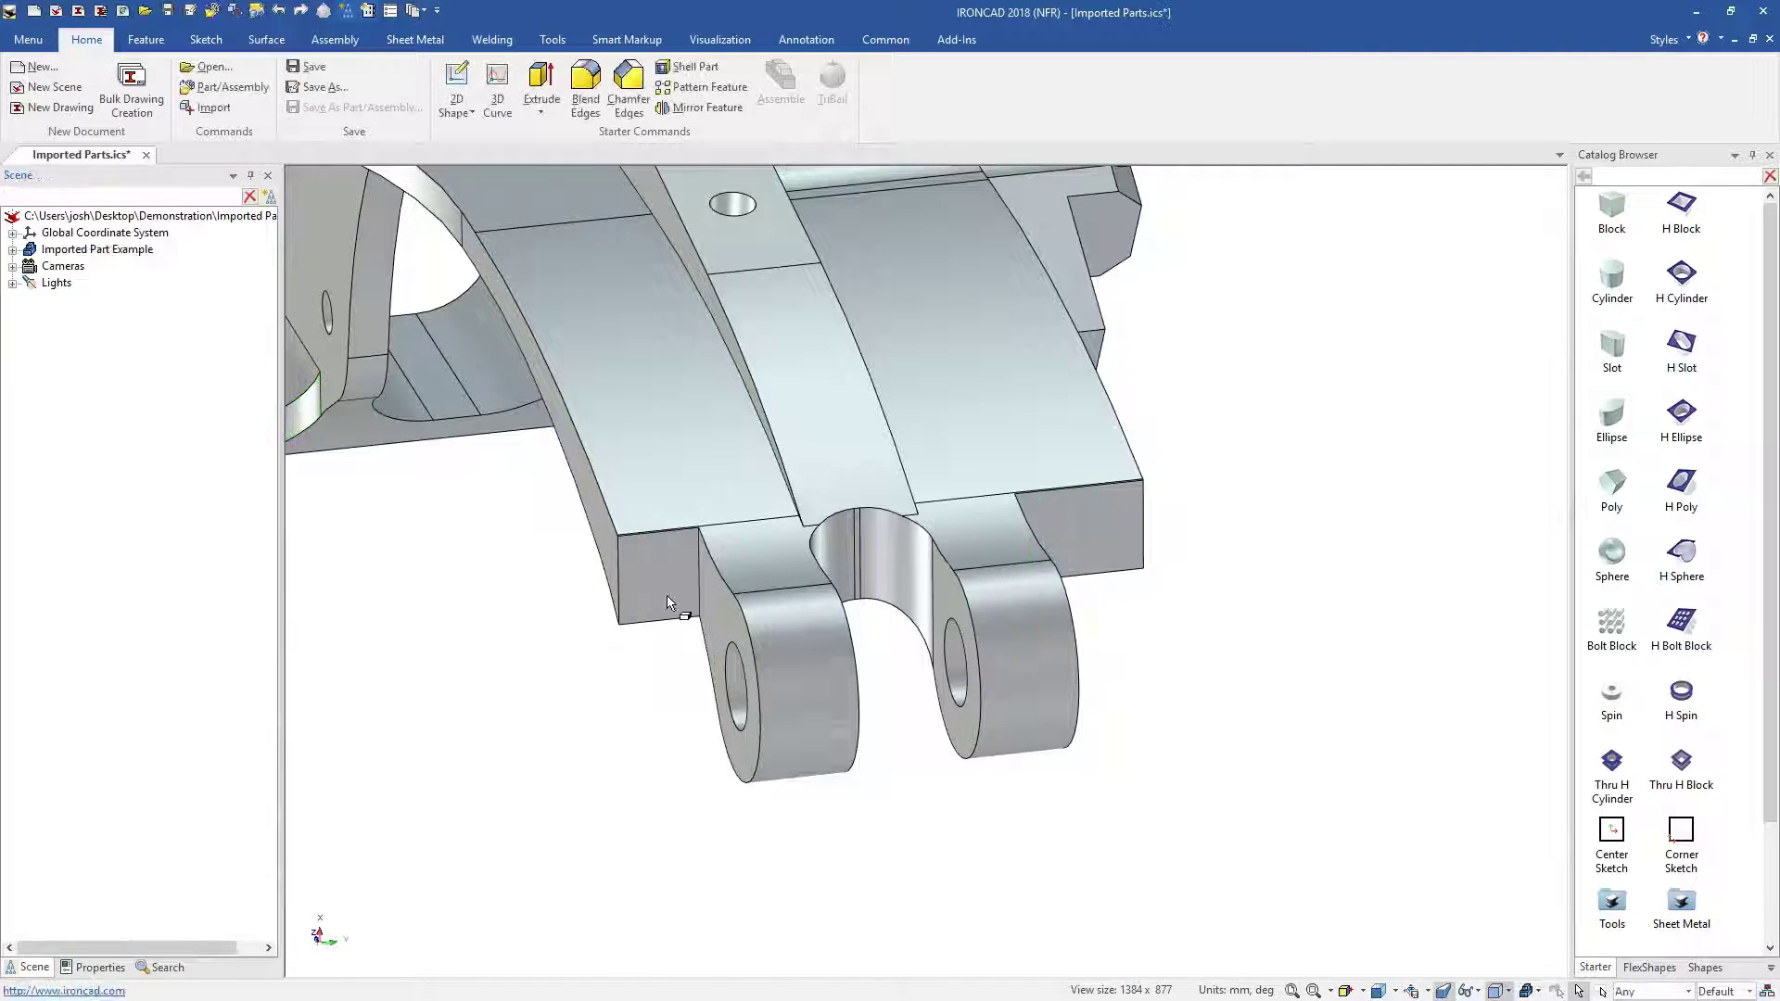
Move the outer faces of the two lugs outward to align with the adjacent sides of the body.
double_click(717, 607)
drag(726, 673, 596, 503)
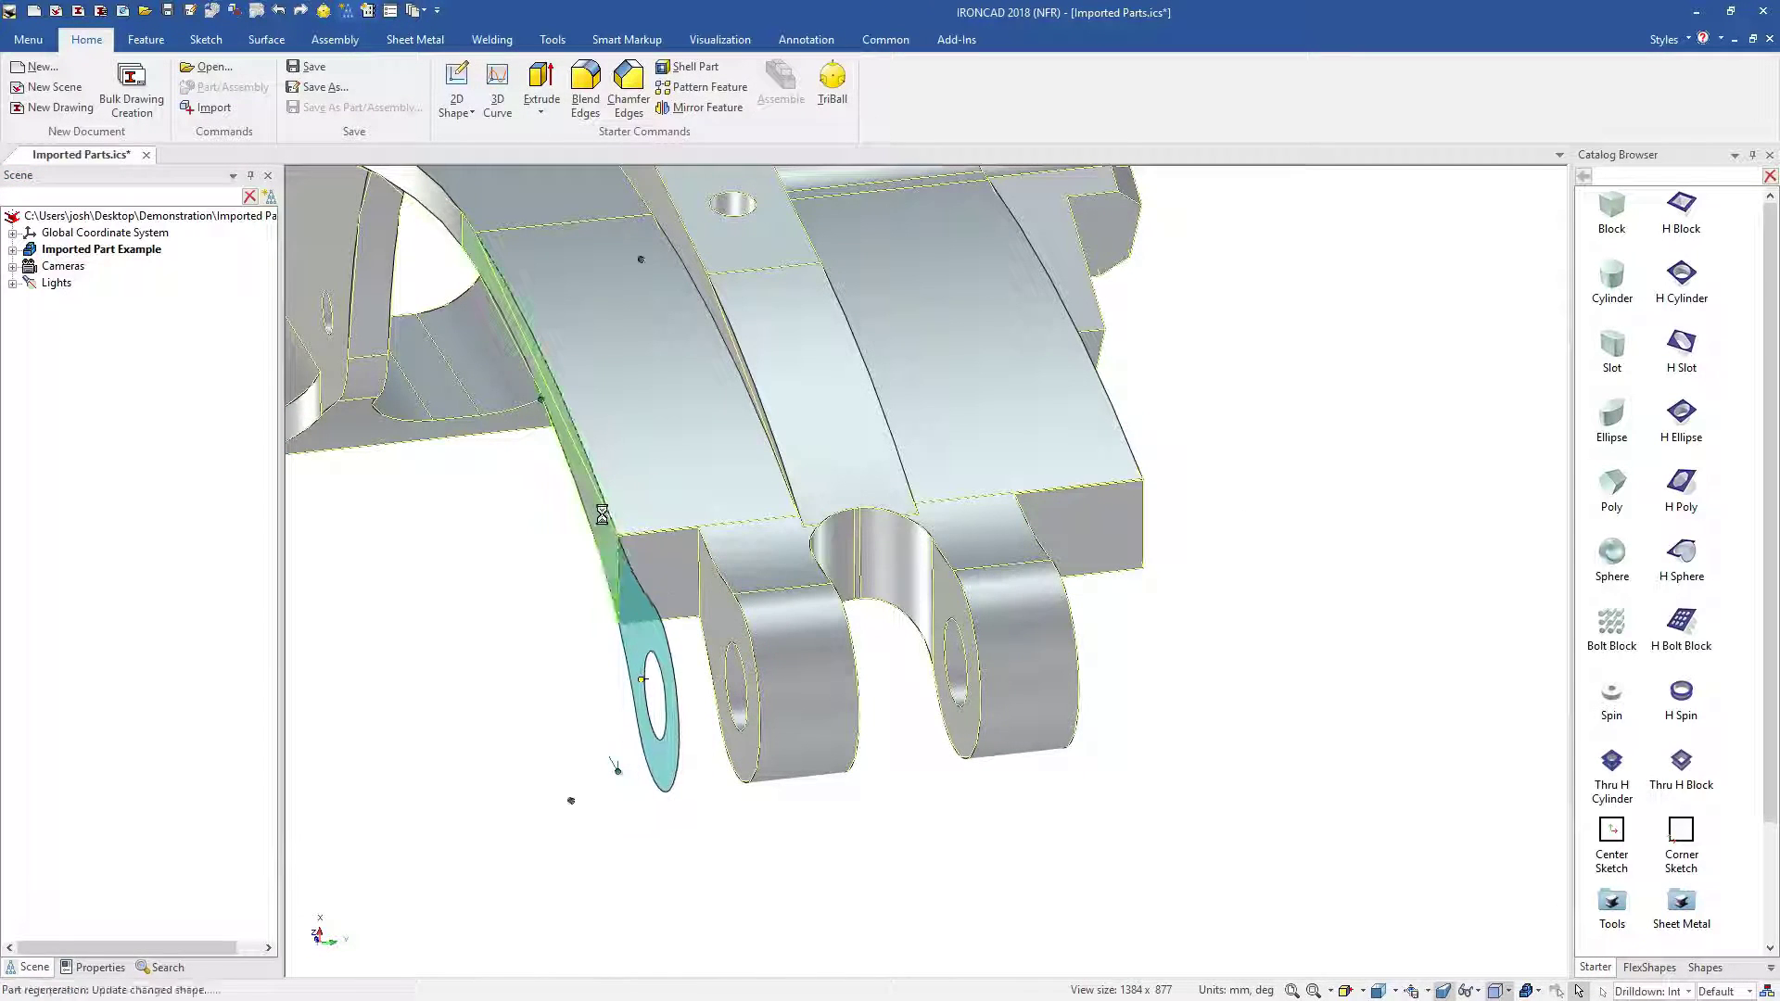
middle_drag(997, 586, 894, 599)
shift+drag(1096, 634, 1266, 497)
click(1339, 584)
Set the radius of the hole in the rounded upright lug of the imported part to 2 mm.
middle_drag(1065, 634, 1149, 619)
scroll(1030, 636, down, 3)
scroll(909, 288, up, 3)
scroll(913, 289, up, 5)
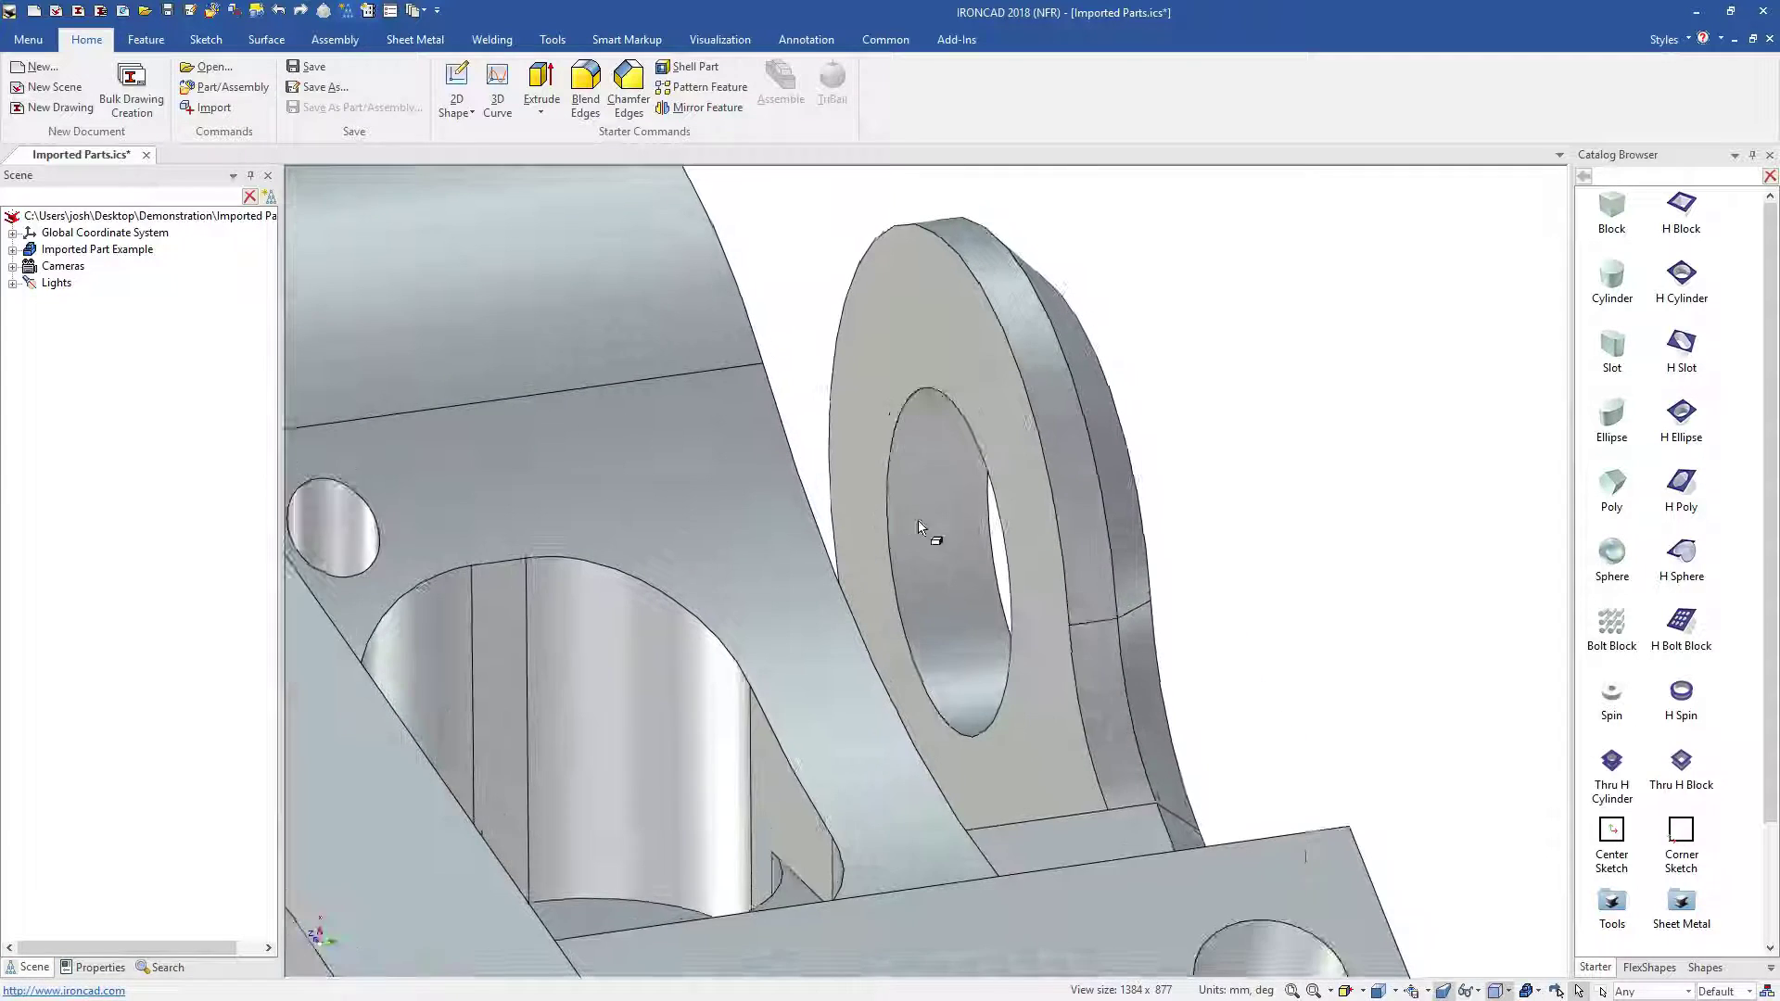
click(934, 512)
click(934, 512)
right_click(938, 505)
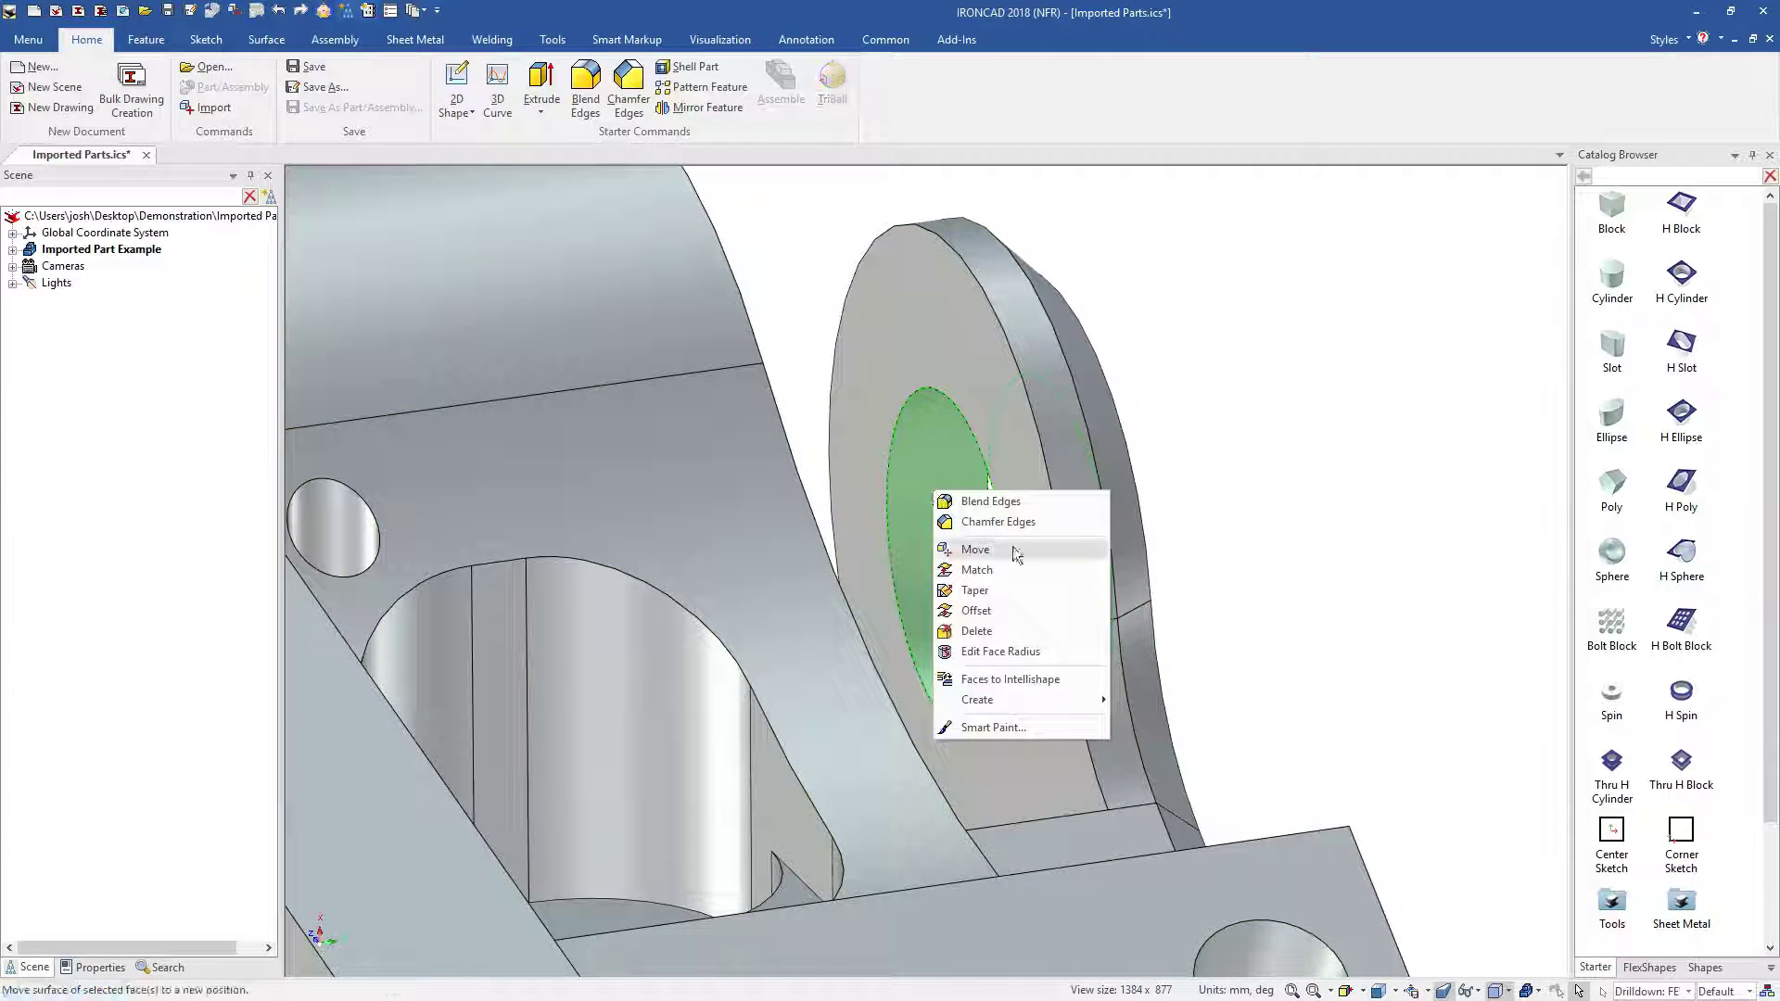
click(1085, 648)
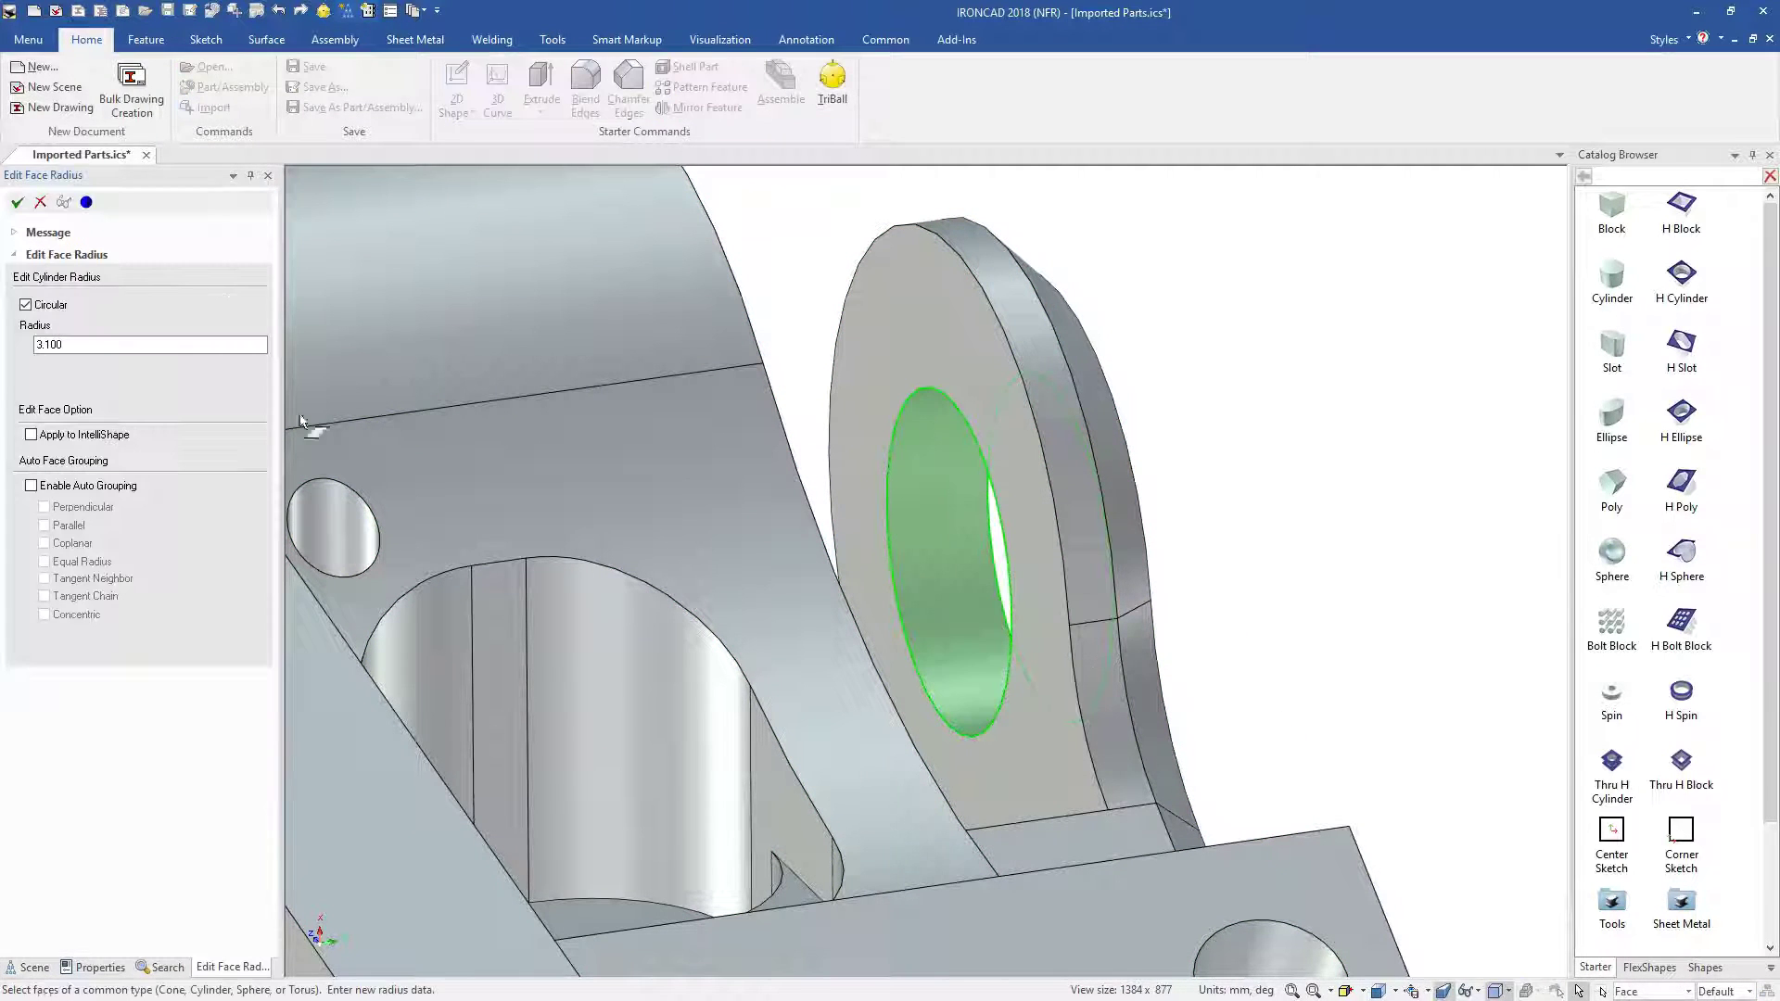
text(2)
click(16, 204)
Rotate the frame's flat end face, at the end nearest the row of four holes, outward by 30°.
scroll(621, 733, down, 5)
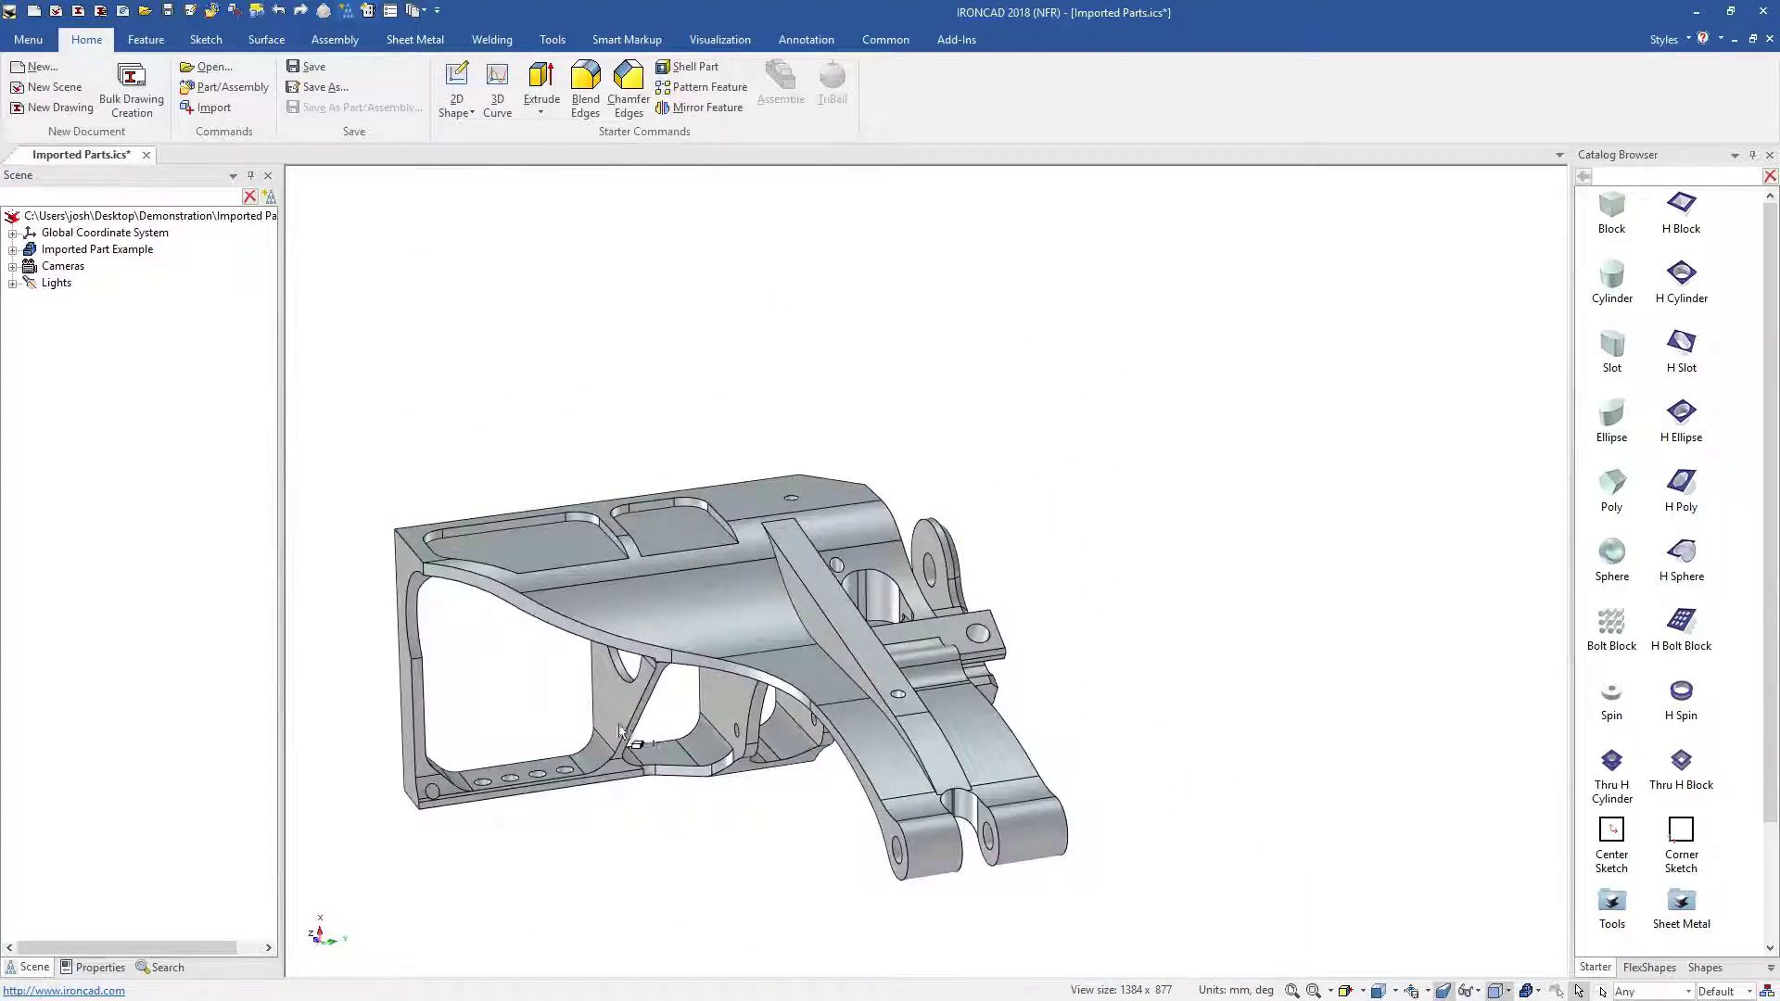
scroll(619, 733, up, 4)
middle_drag(660, 740, 509, 525)
scroll(509, 525, up, 3)
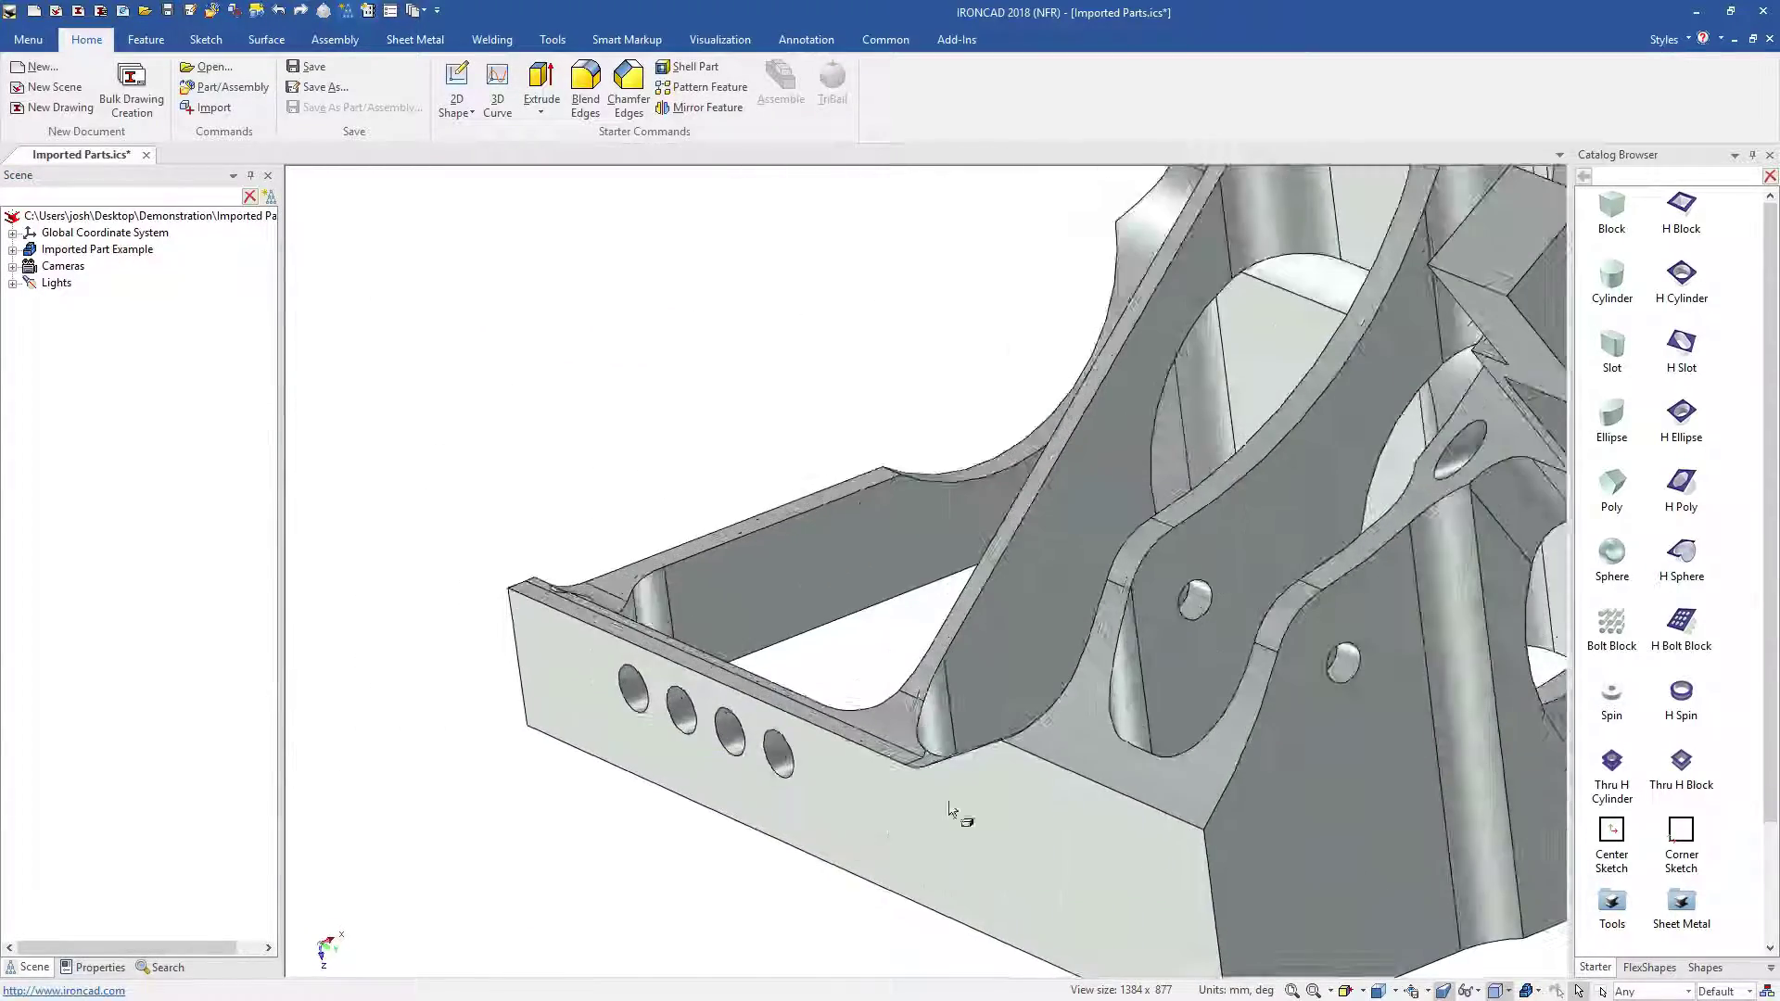
middle_drag(950, 803, 1100, 786)
scroll(973, 792, down, 4)
scroll(369, 712, up, 3)
click(678, 730)
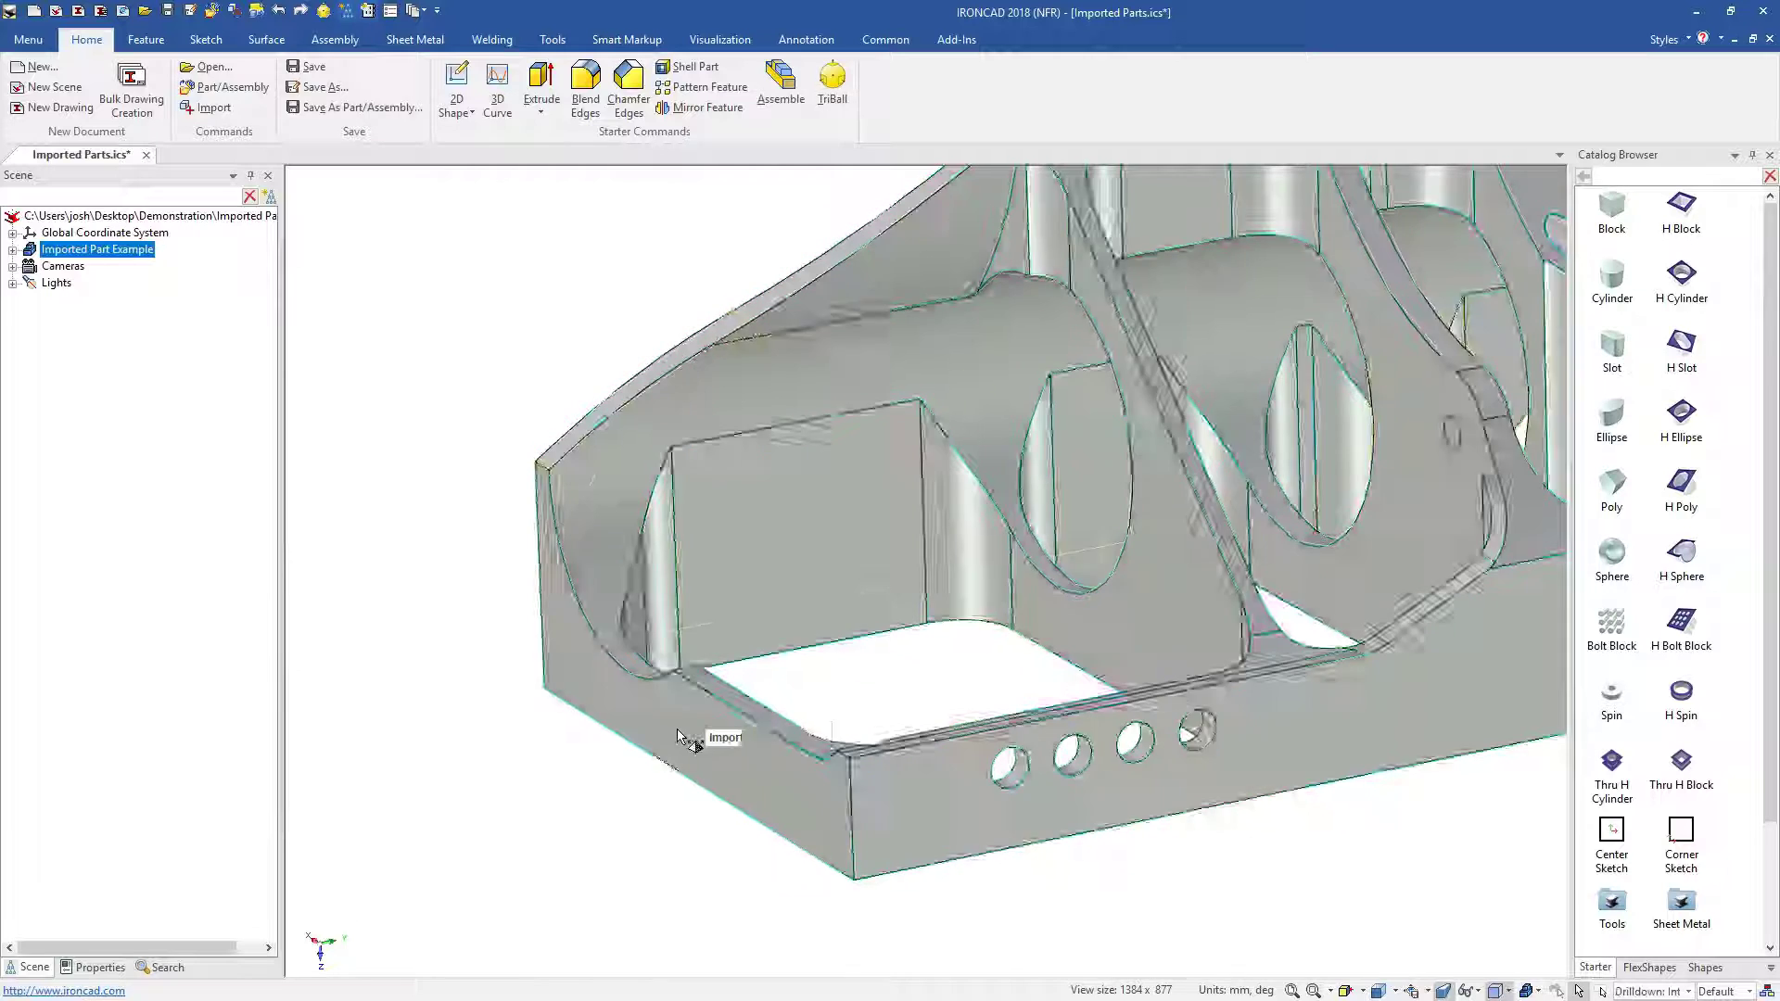
click(679, 738)
key(F10)
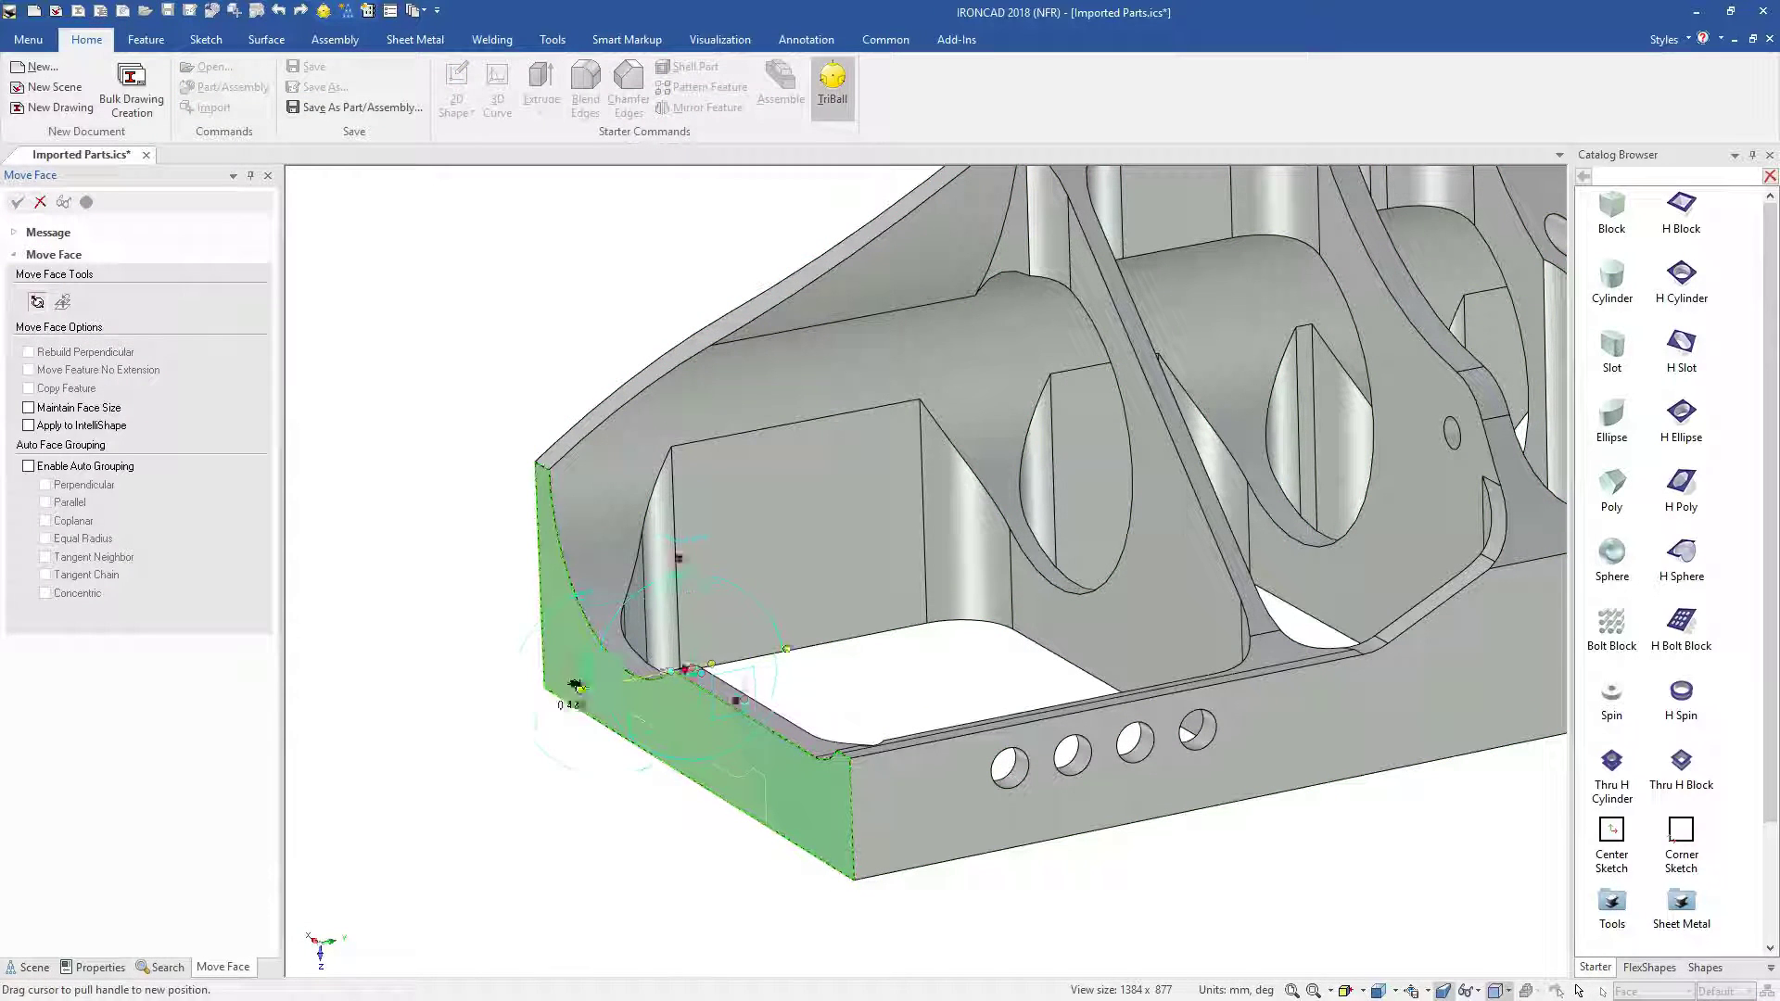
drag(576, 686, 591, 656)
text(30)
key(Return)
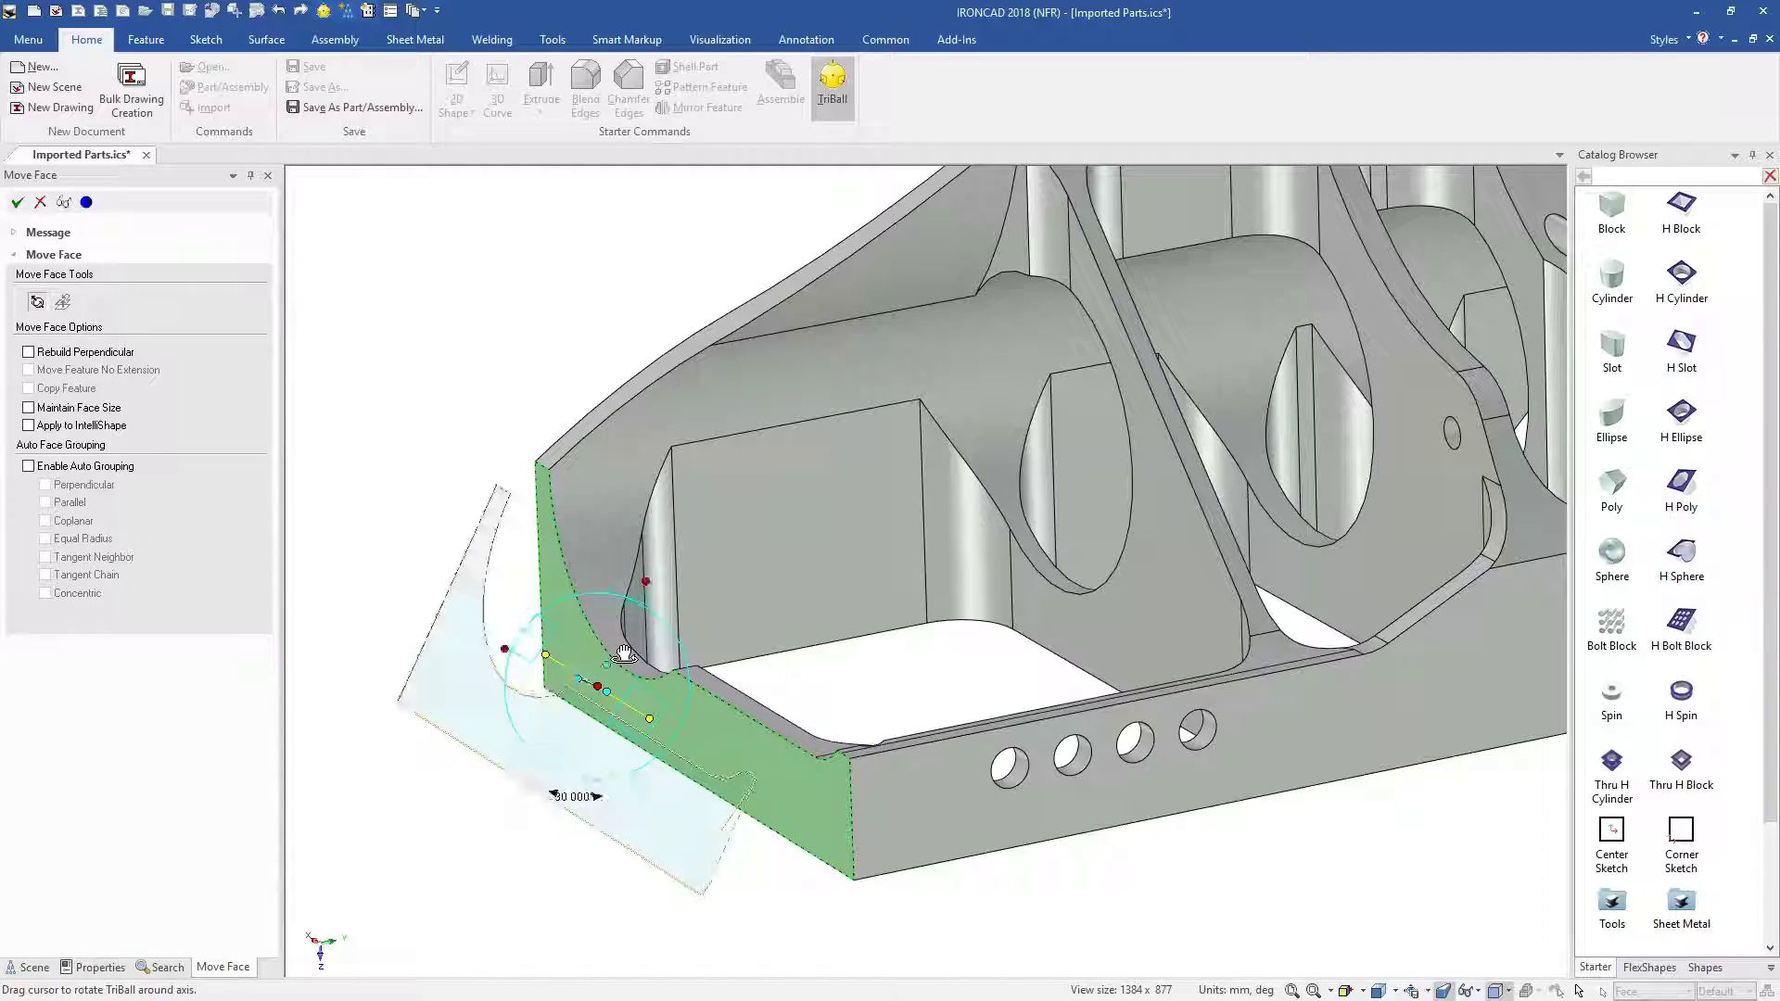
key(Return)
Convert the end hole in the row of four on the side rail into an editable IntelliShape.
mouse_move(762, 817)
middle_down()
mouse_move(671, 819)
mouse_move(751, 823)
middle_up()
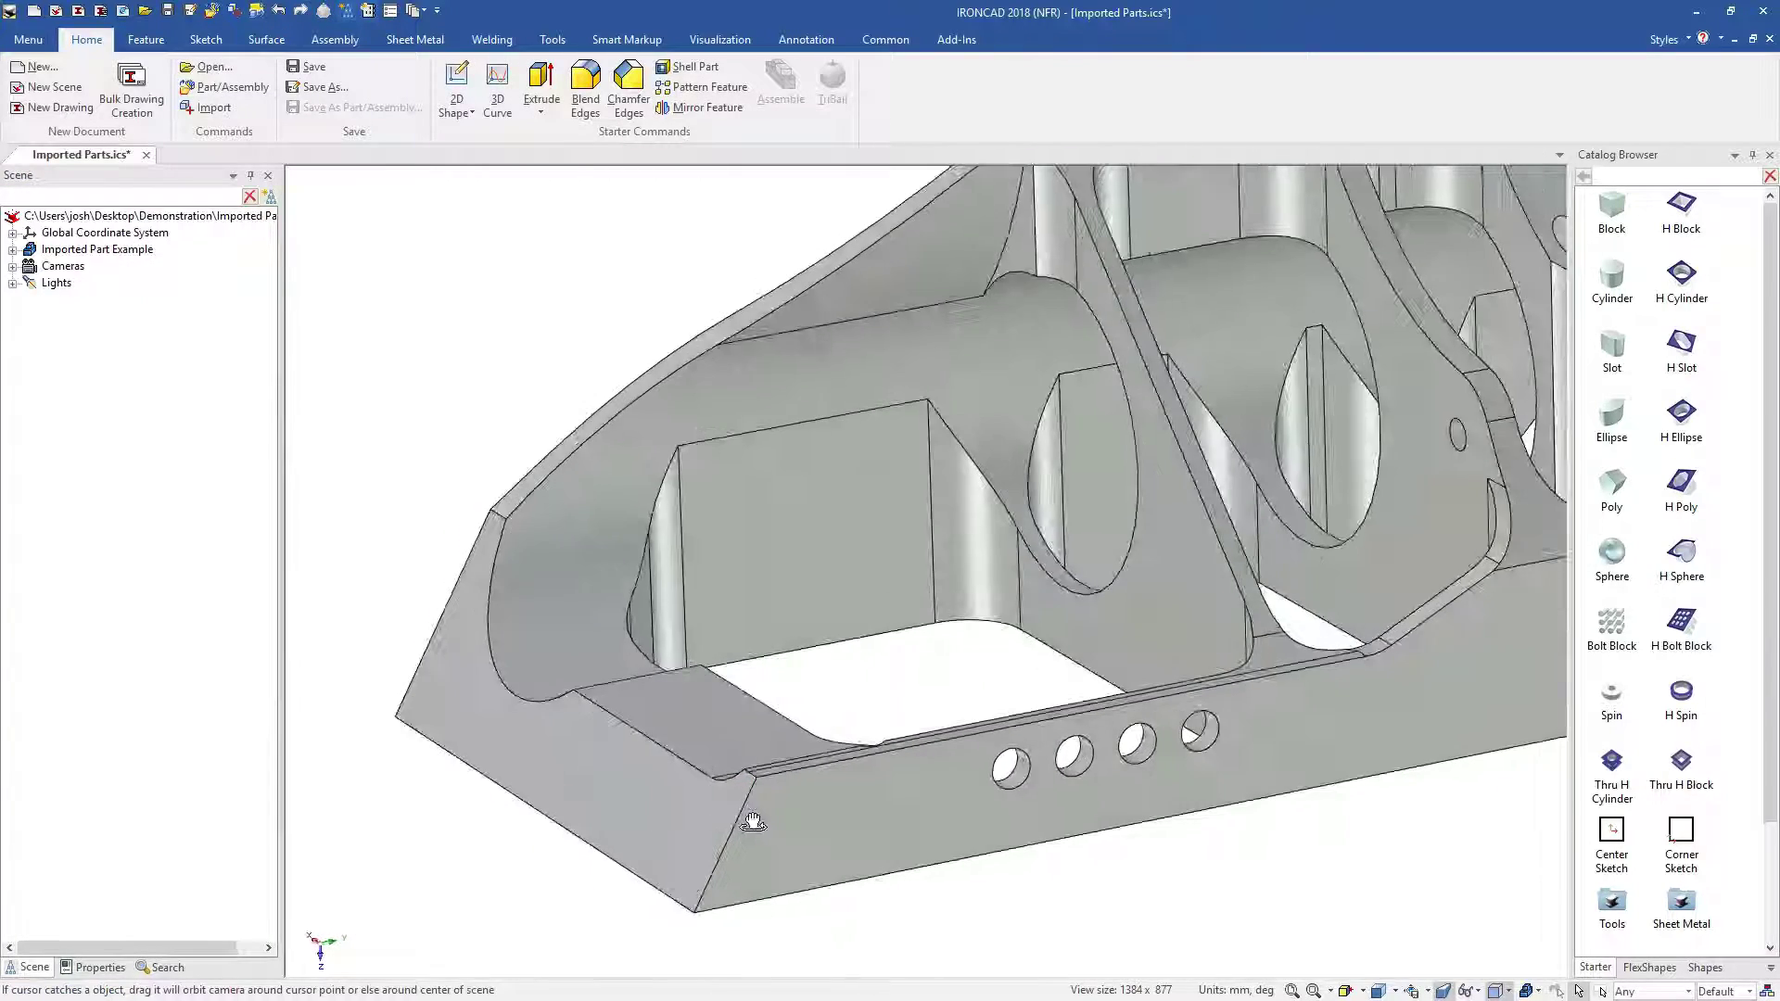
scroll(1243, 742, up, 3)
middle_drag(1097, 737, 1077, 695)
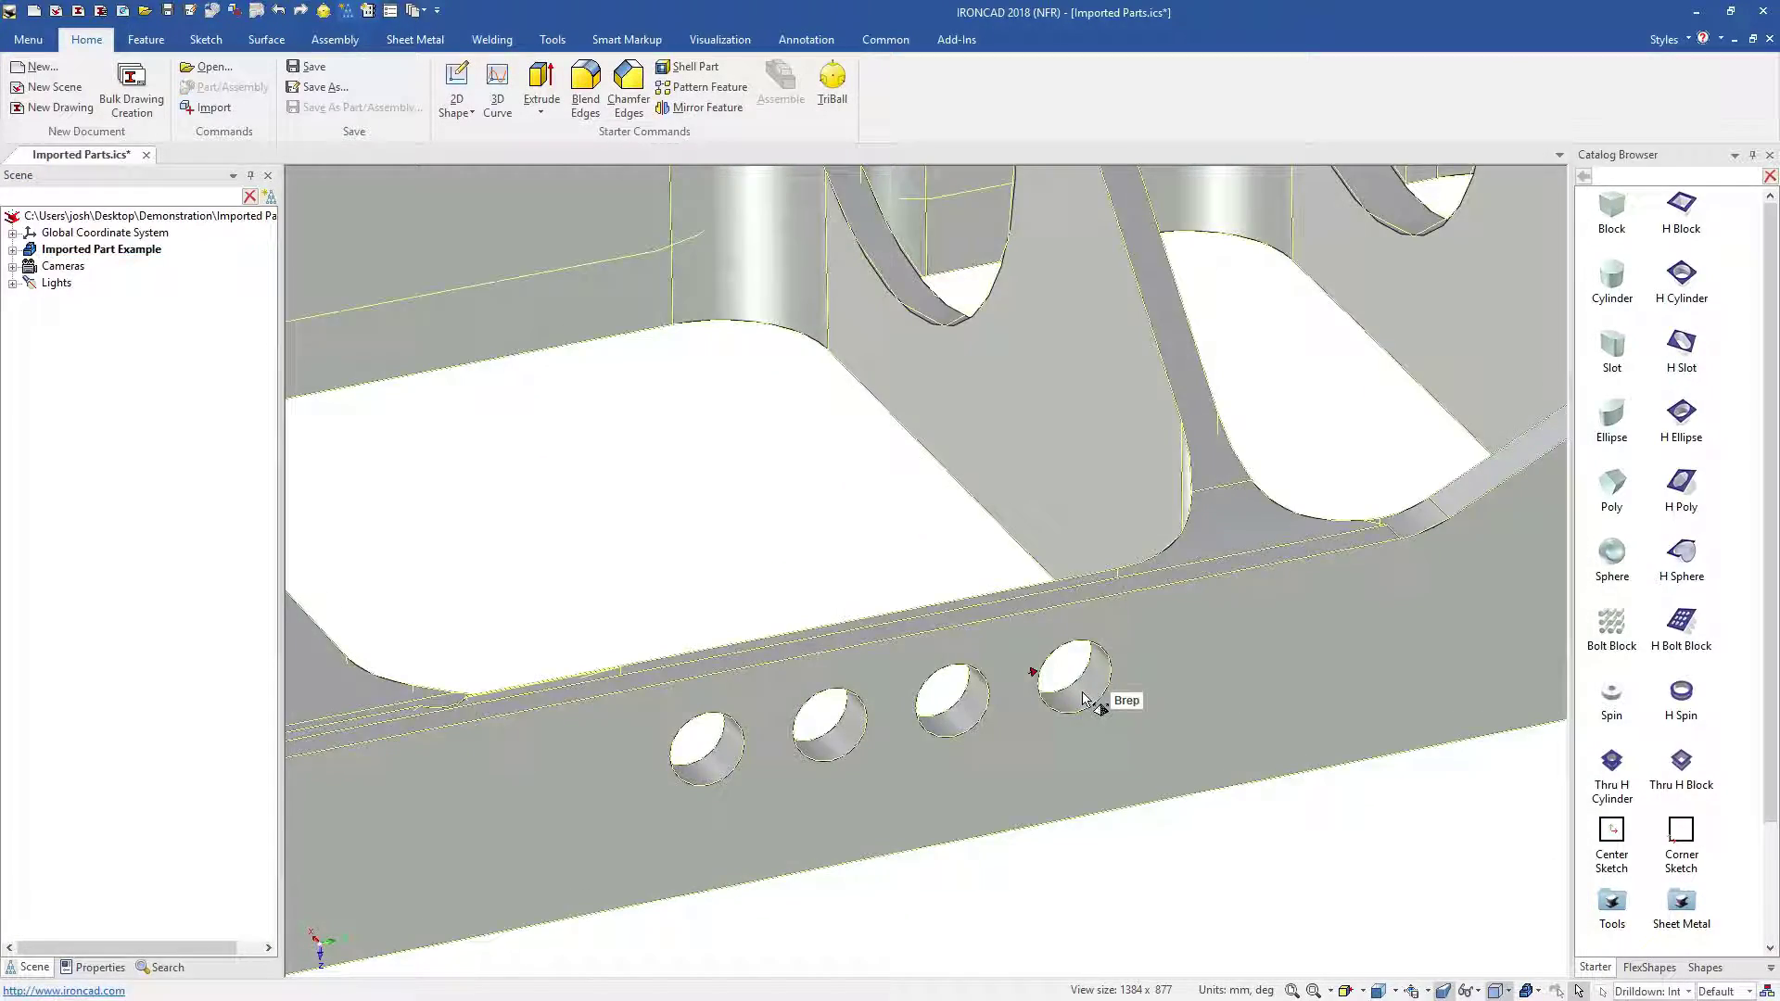
right_click(1080, 689)
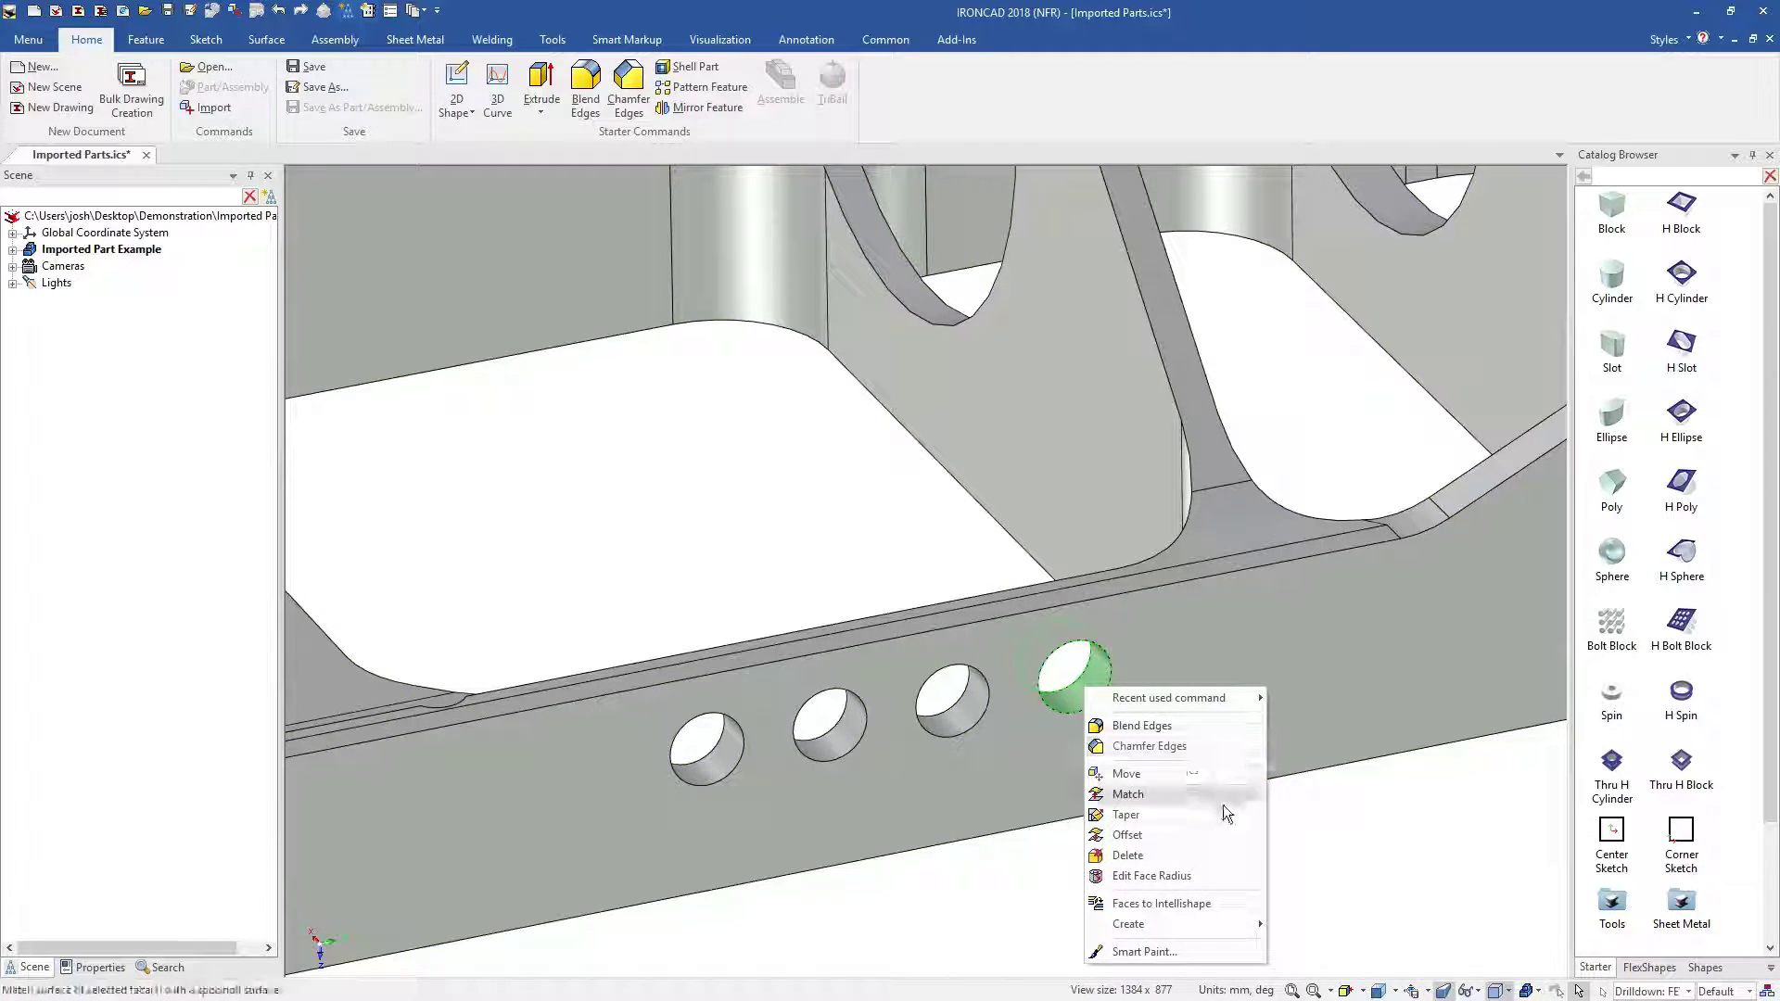
click(1231, 903)
click(1093, 687)
Edit the hole's cross-section by adding a narrow, taller rectangle centred on the circle, and trim the overlapping curves into one outline.
right_click(1080, 685)
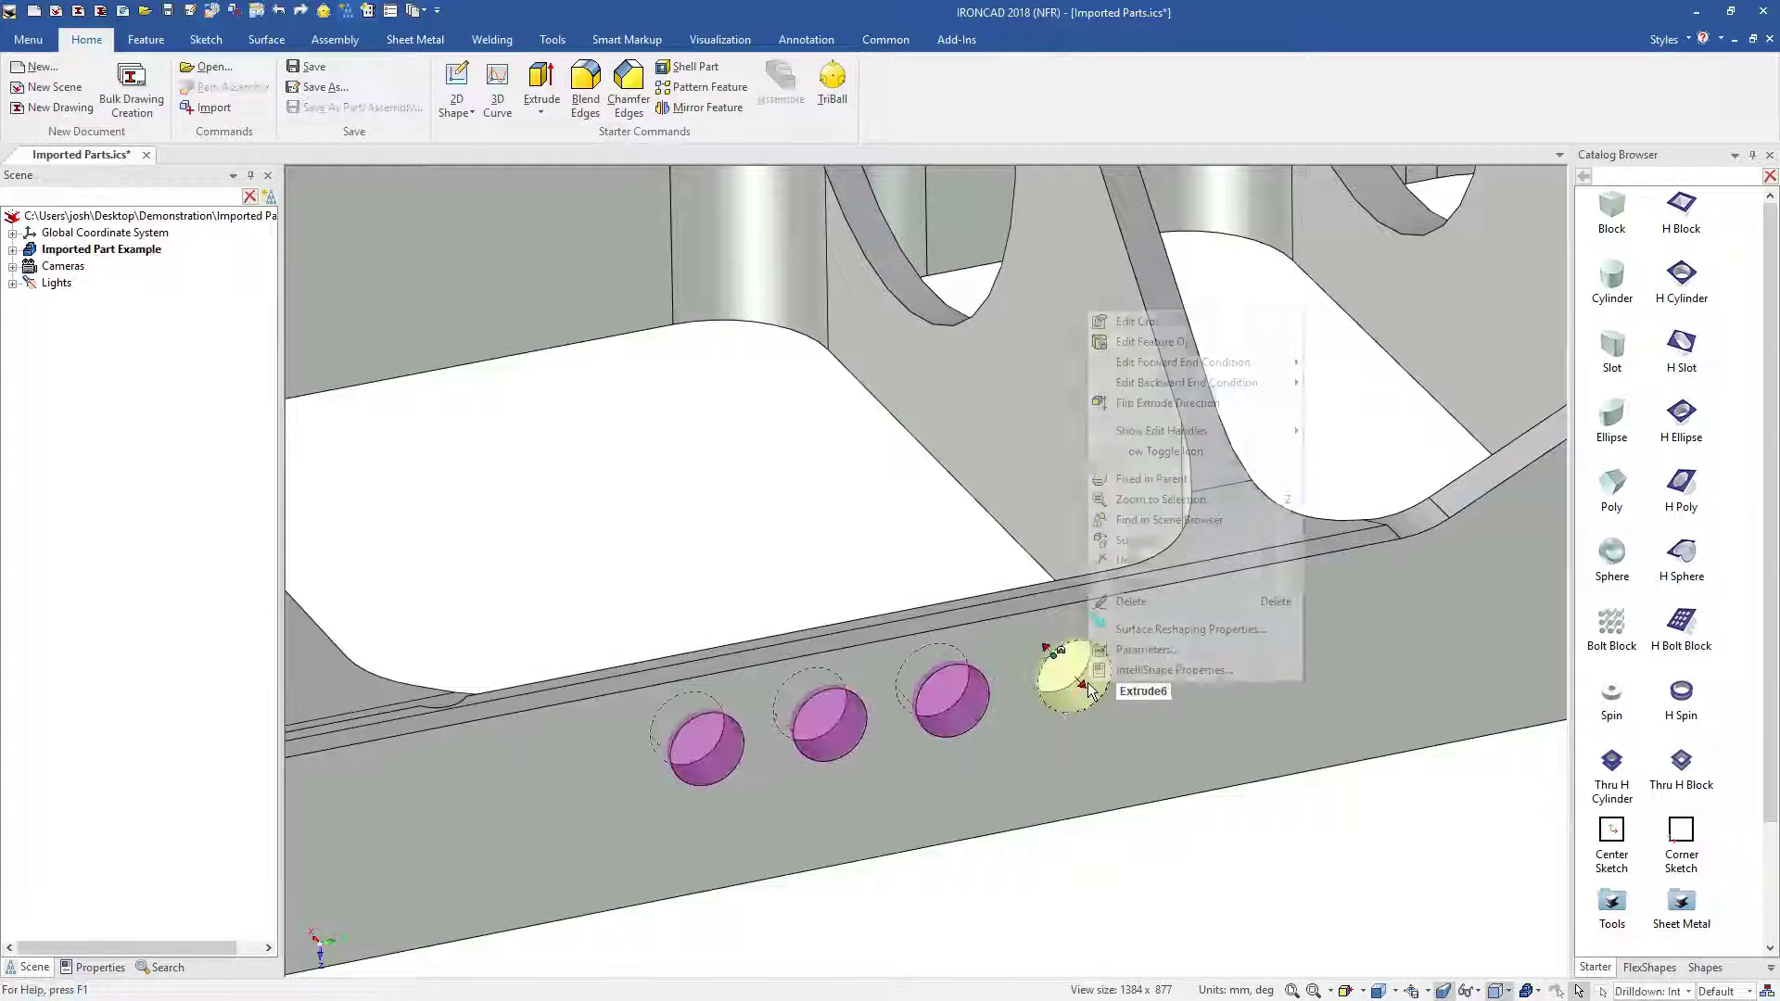
click(1194, 346)
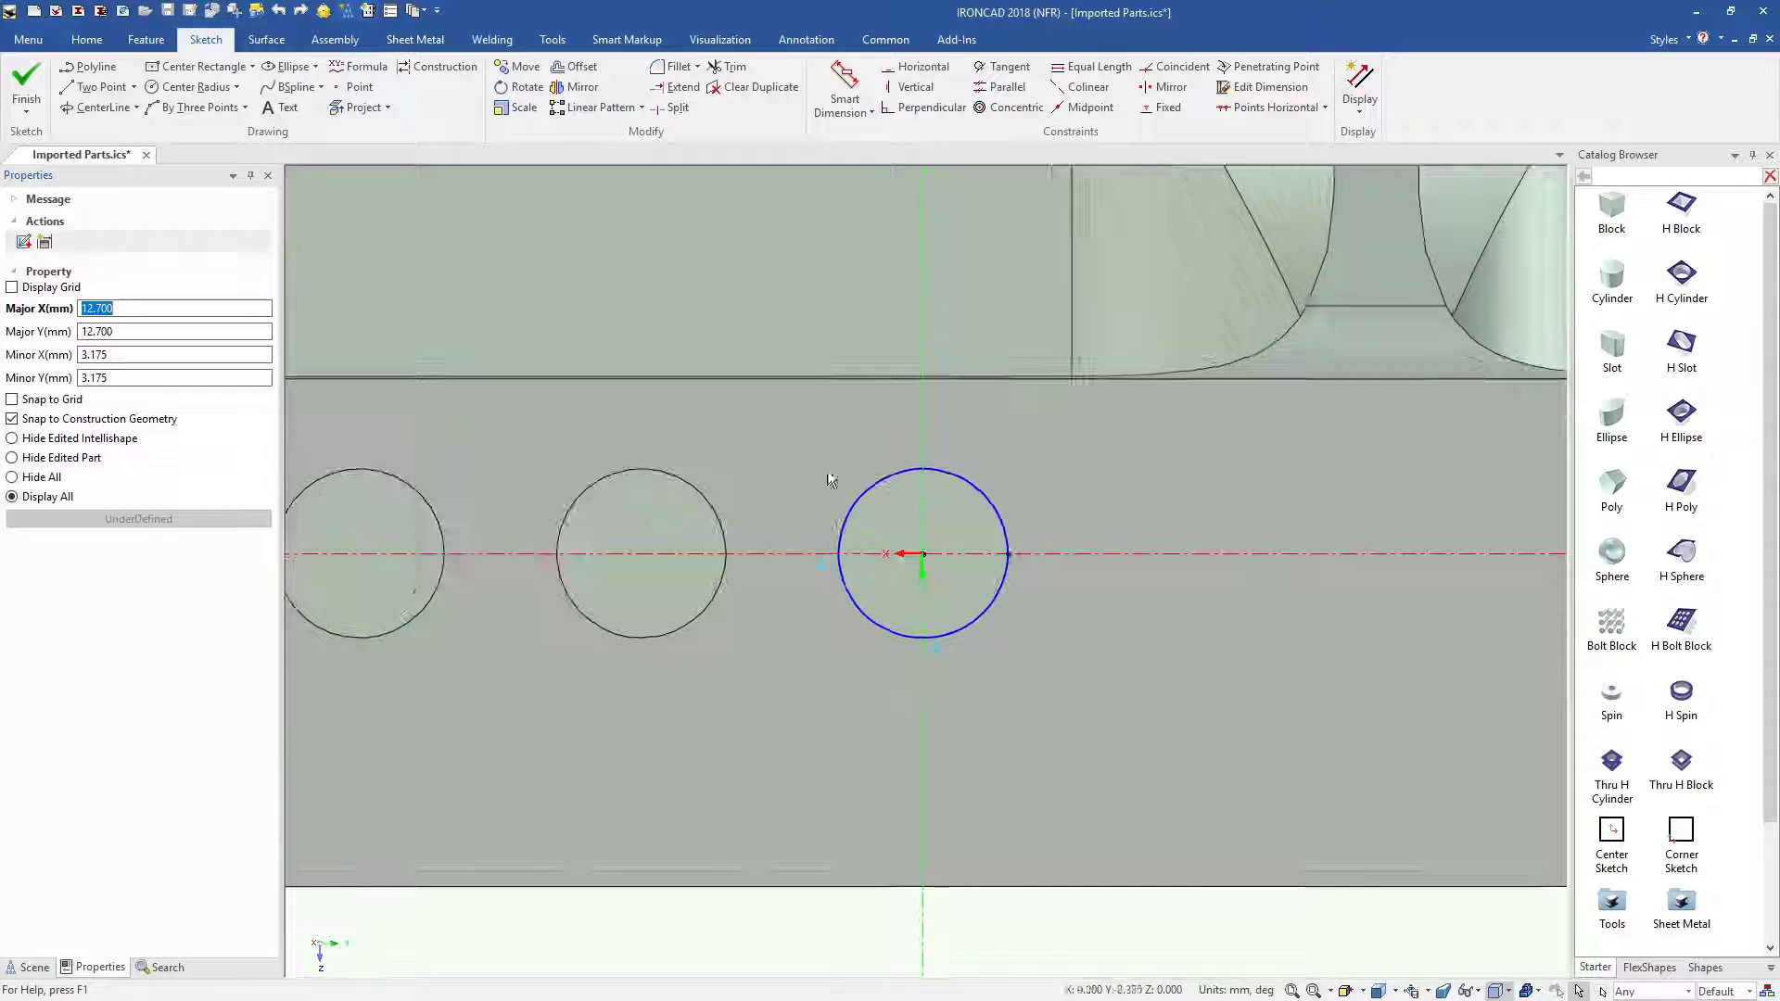
click(927, 554)
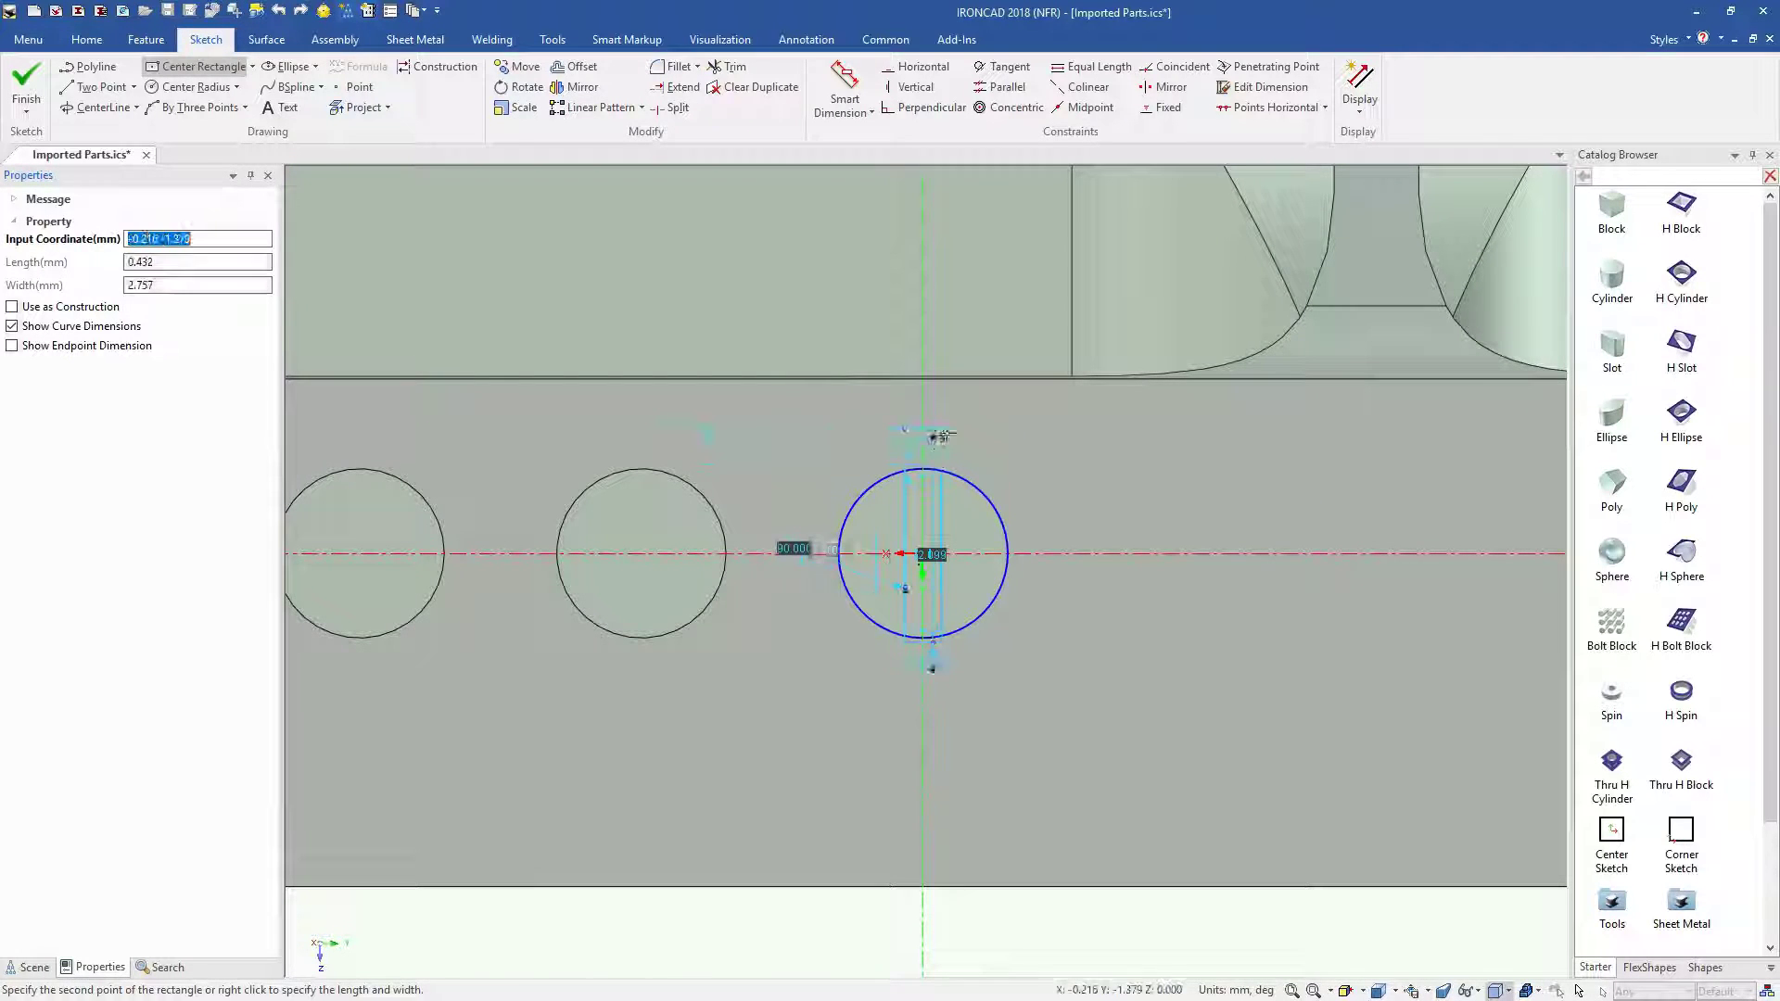
click(971, 433)
key(t)
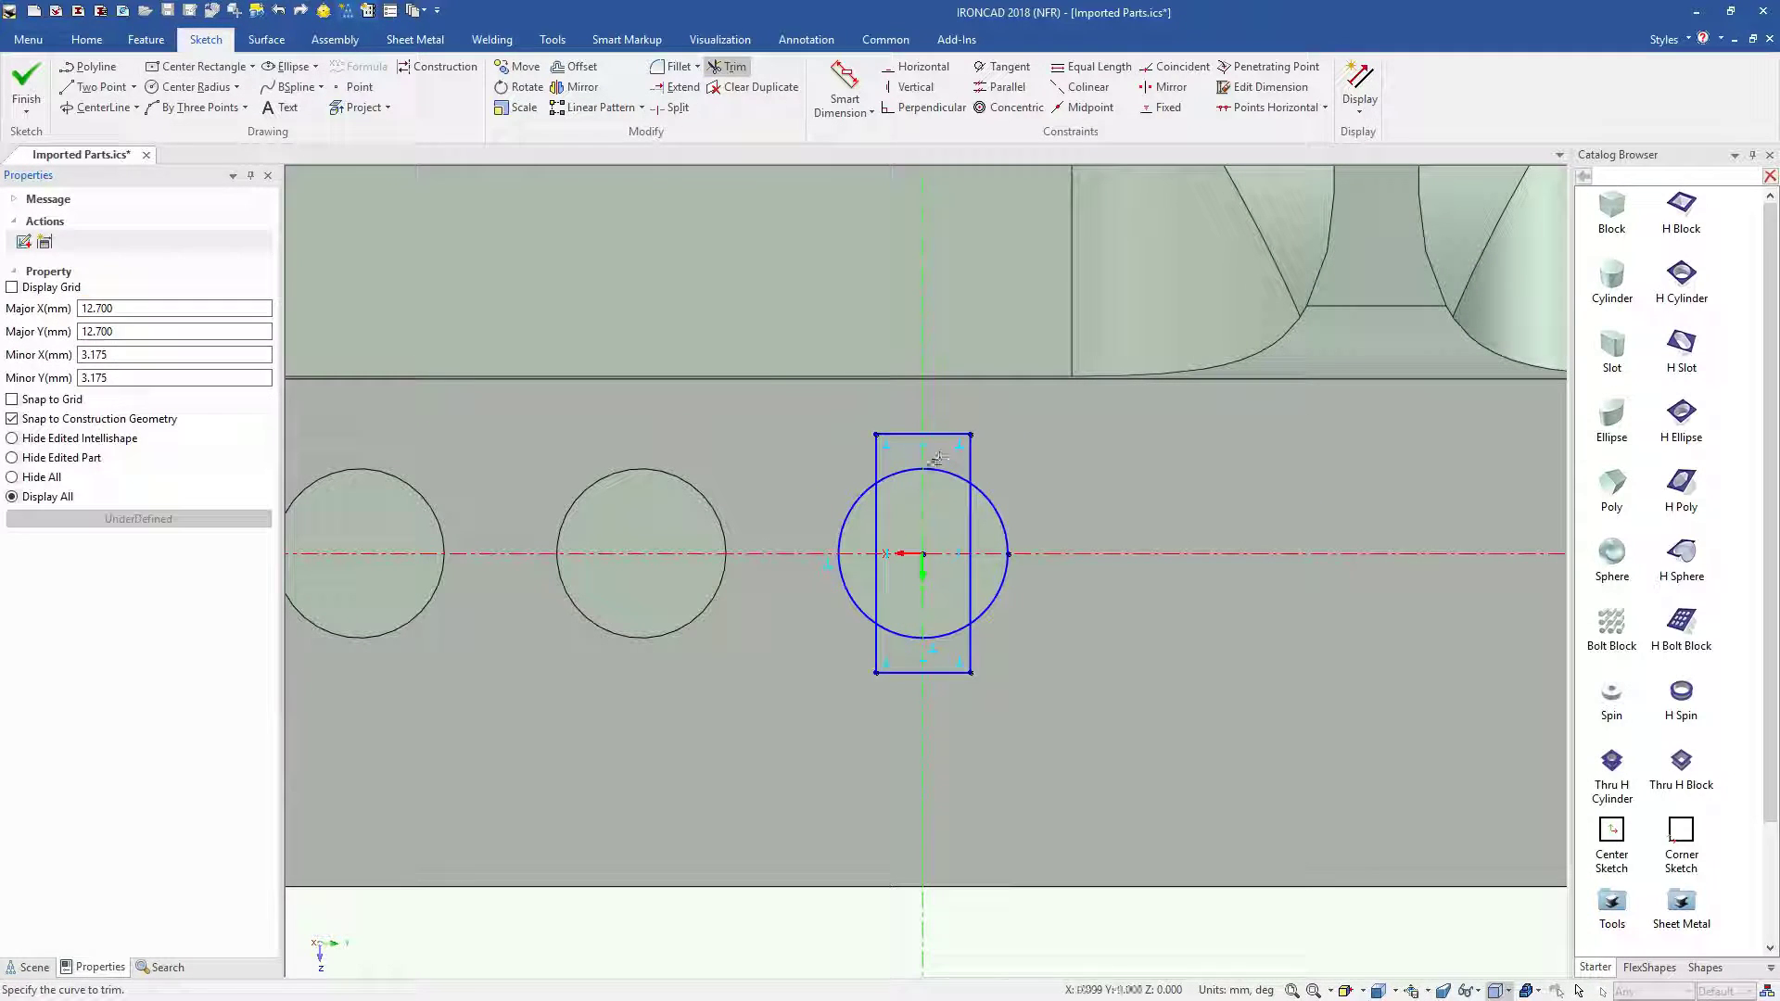
click(25, 78)
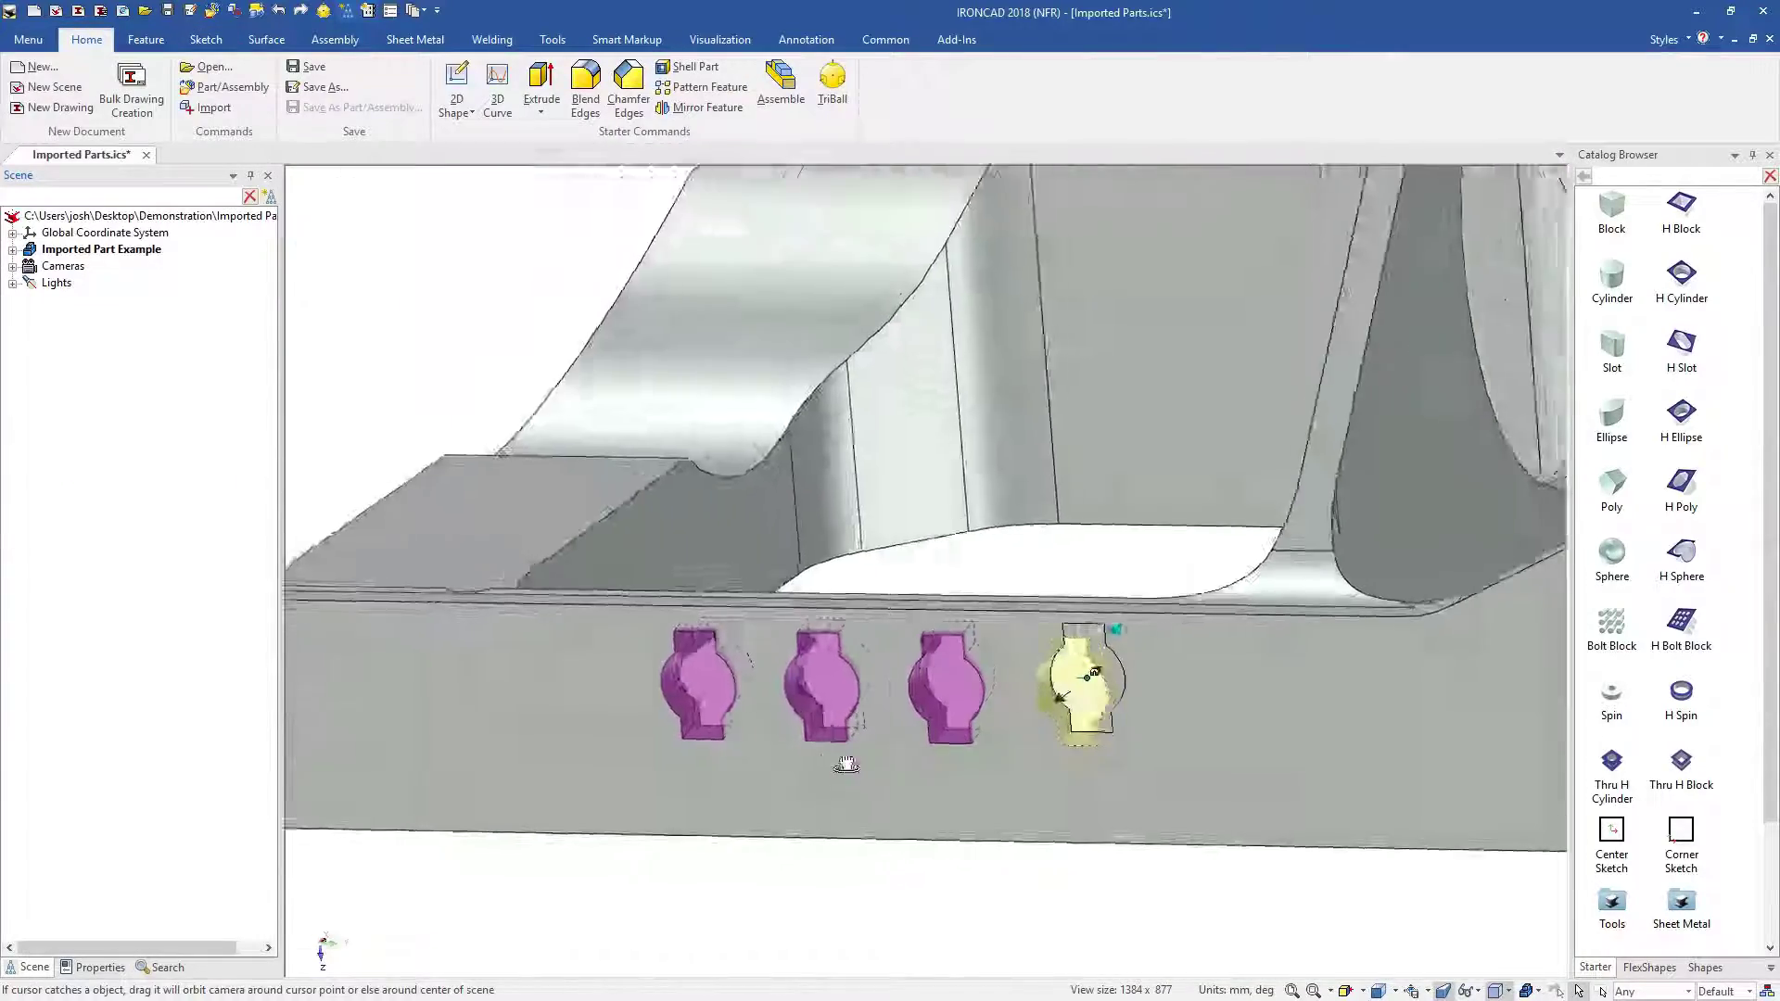
middle_drag(847, 765, 1049, 881)
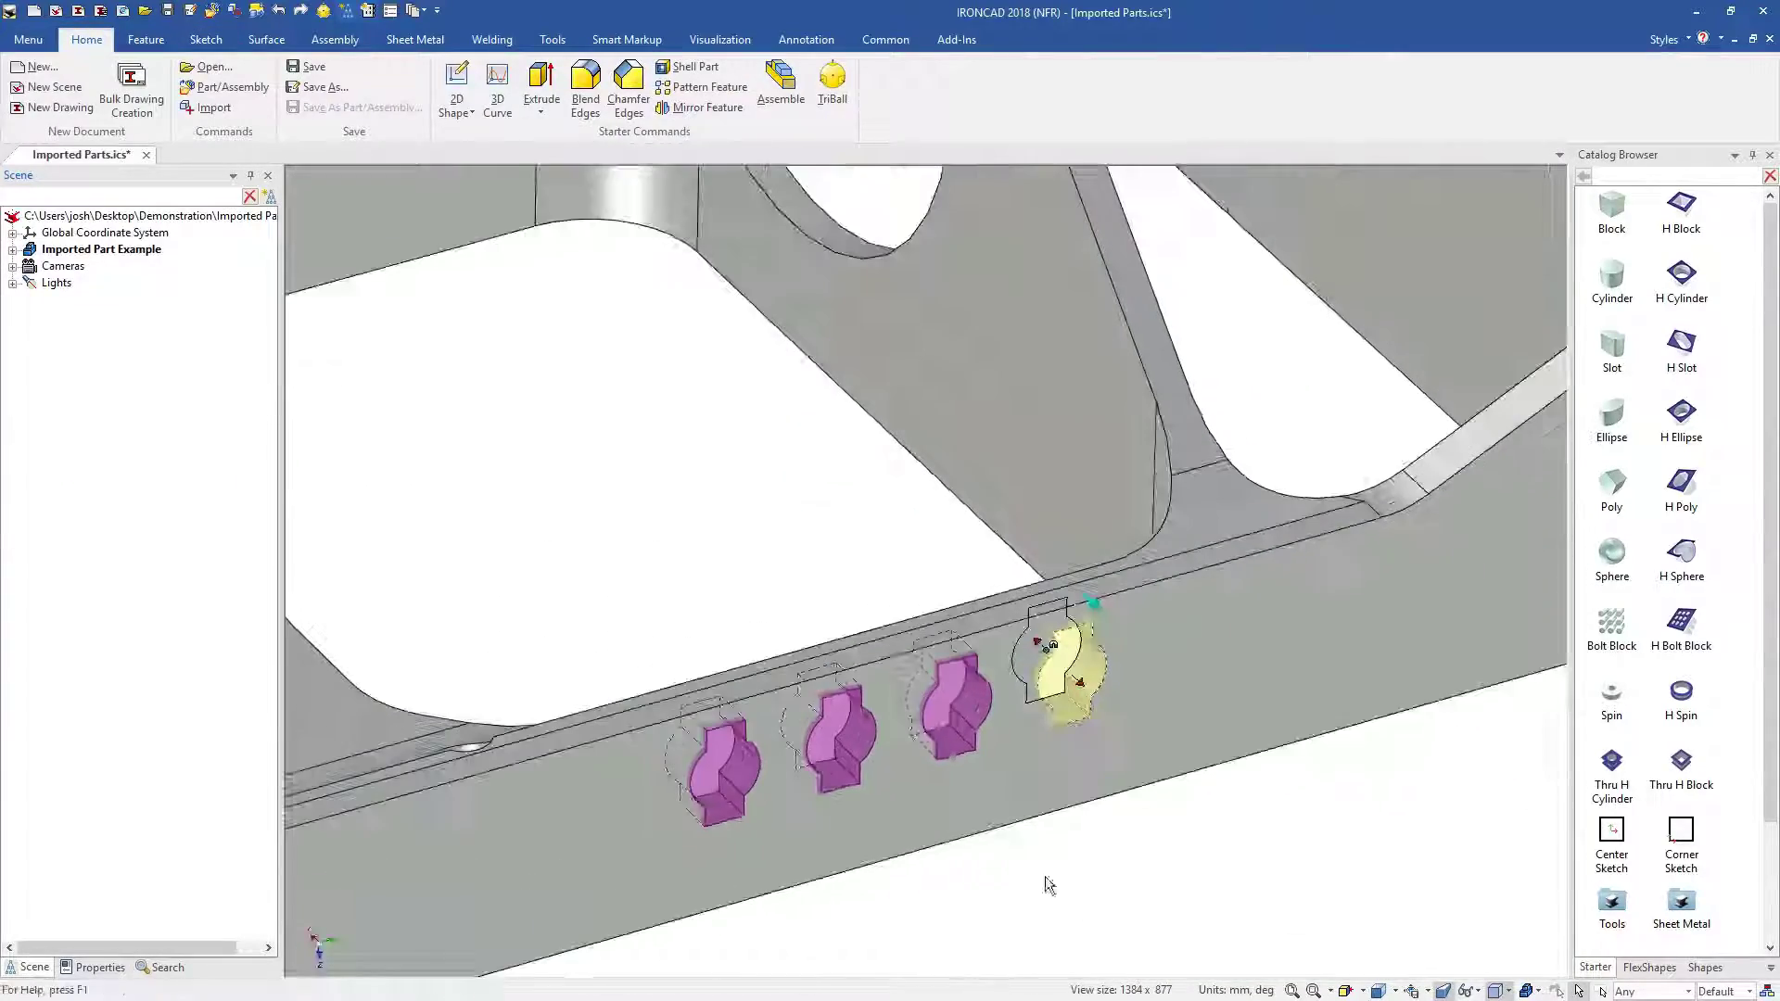
click(1049, 882)
Delete the two rounded pockets from the flat top face of the imported part.
scroll(958, 802, down, 5)
scroll(872, 319, up, 4)
mouse_move(867, 319)
middle_down()
mouse_move(970, 528)
mouse_move(704, 258)
mouse_move(877, 320)
middle_up()
click(877, 443)
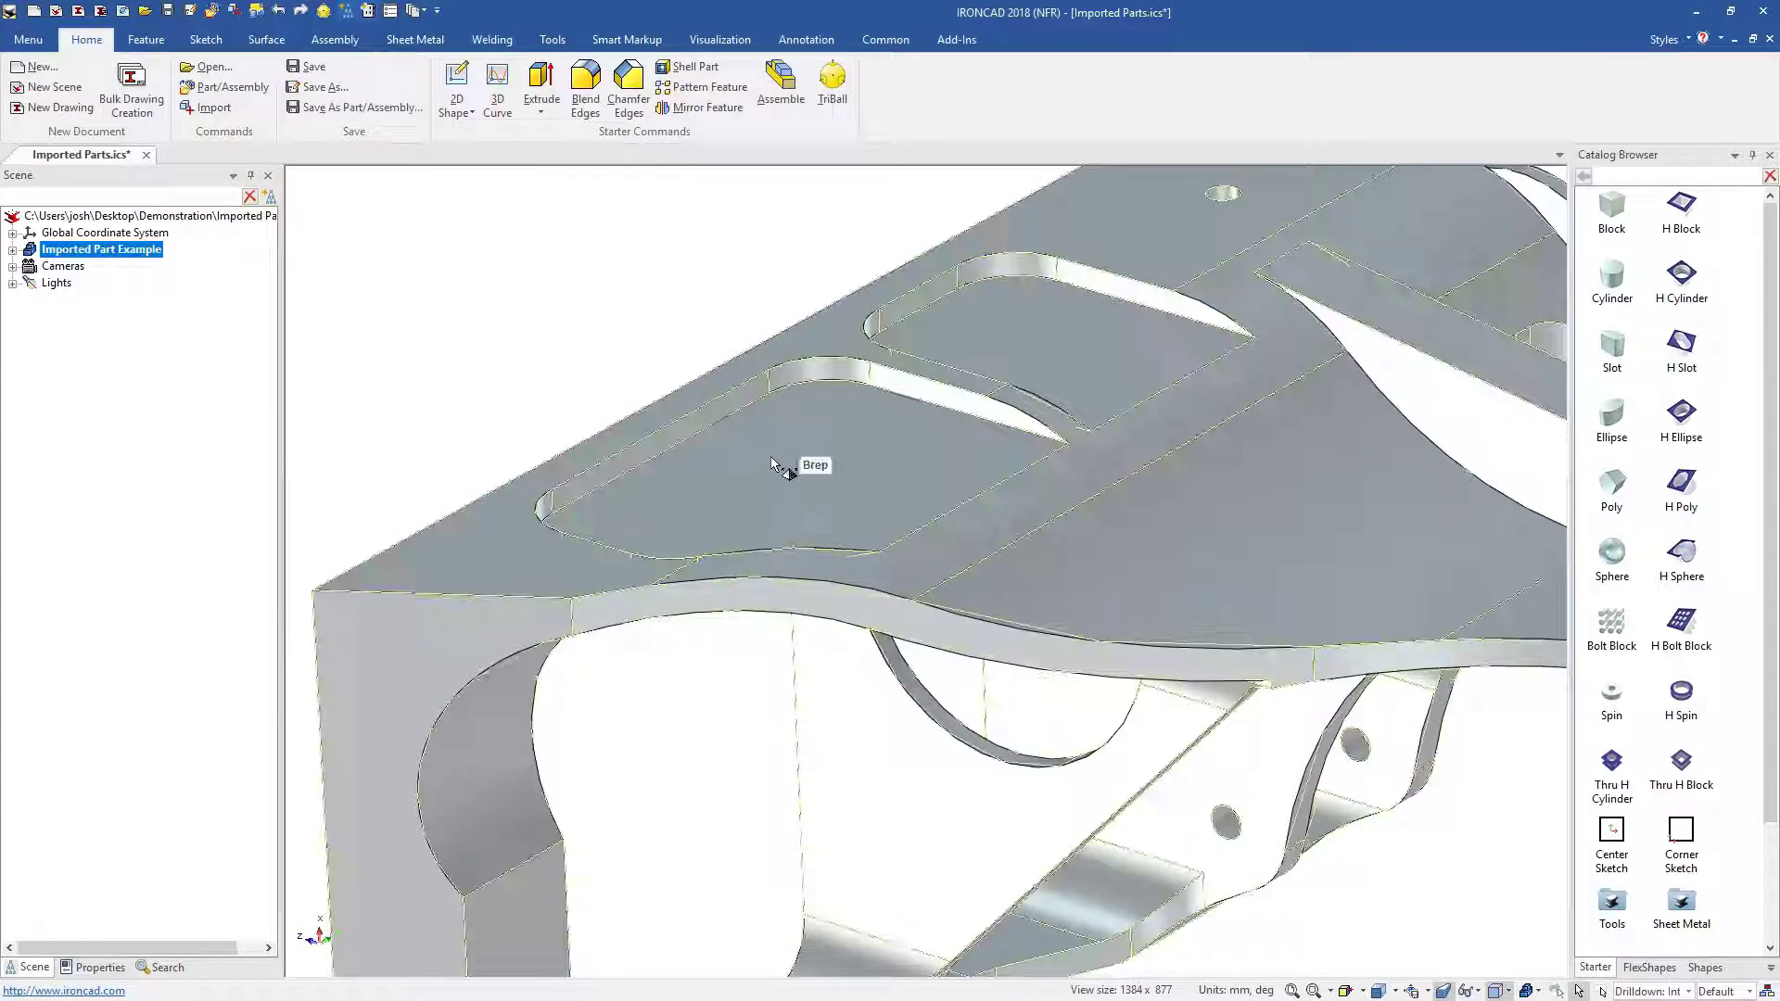
click(509, 496)
key(Delete)
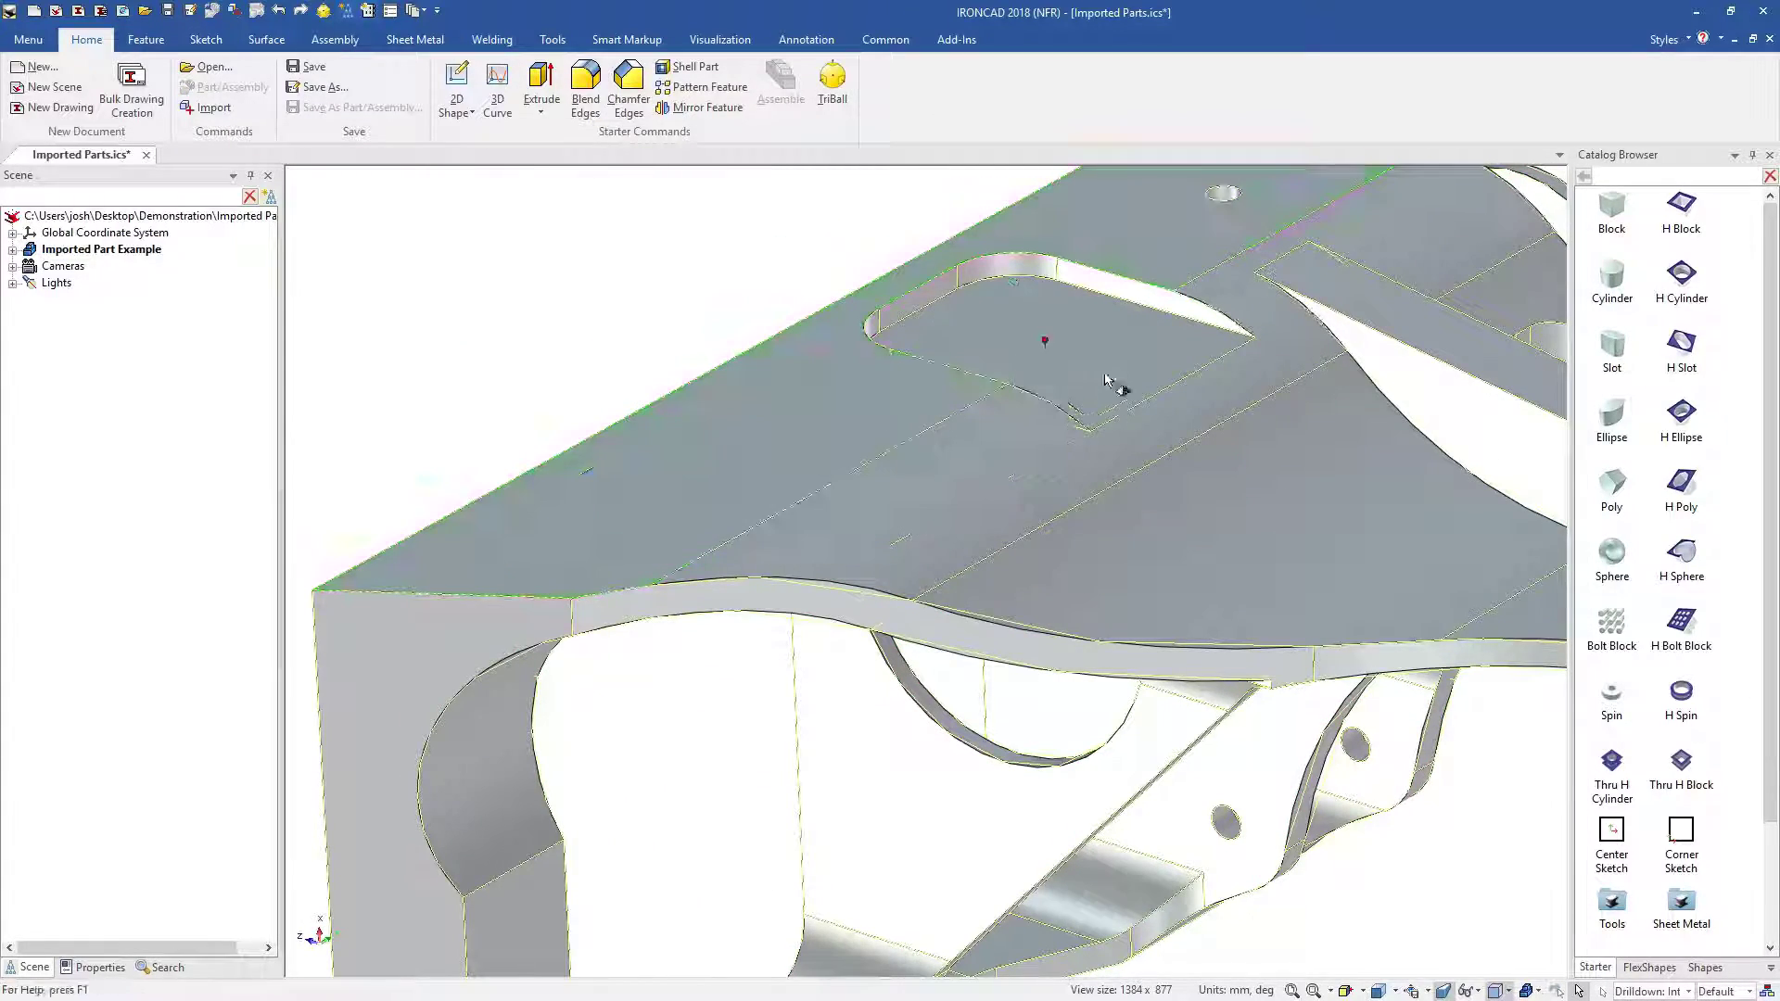
click(1055, 335)
key(Delete)
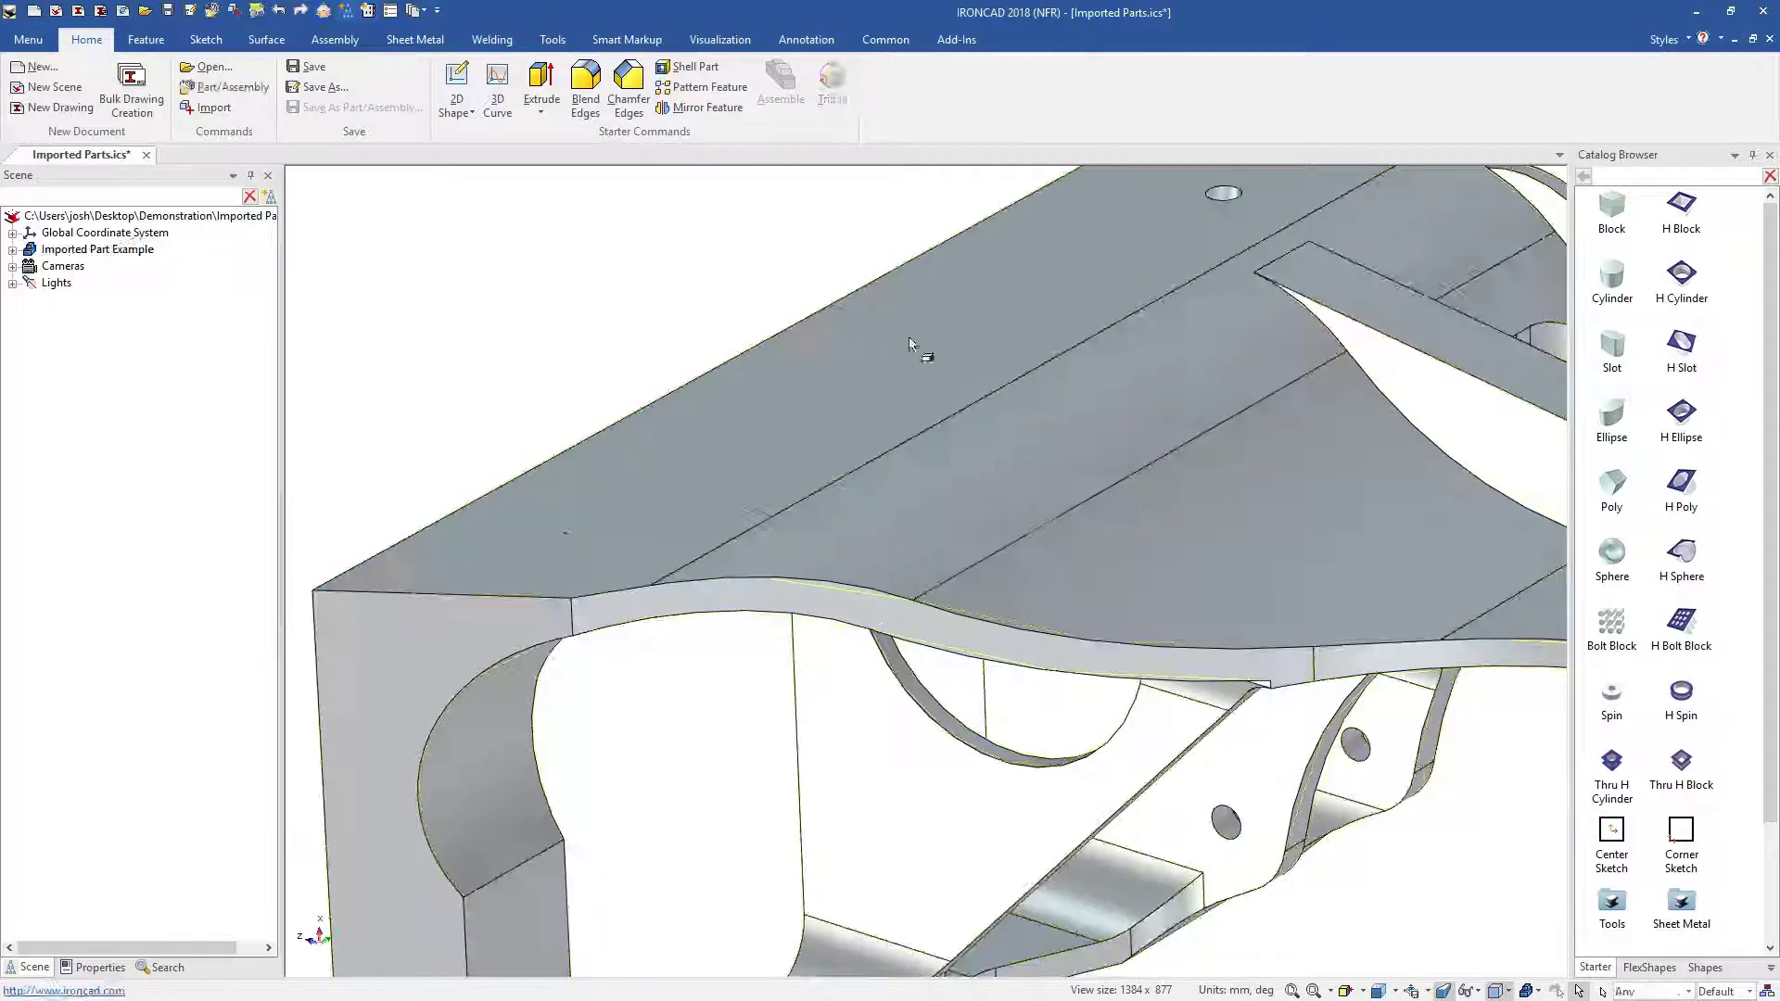
Cut a rectangular recess into the flat inner wall with an H Block and size it to fit within the wall.
mouse_move(921, 346)
middle_down()
mouse_move(993, 481)
mouse_move(882, 517)
mouse_move(952, 343)
middle_up()
scroll(925, 575, down, 3)
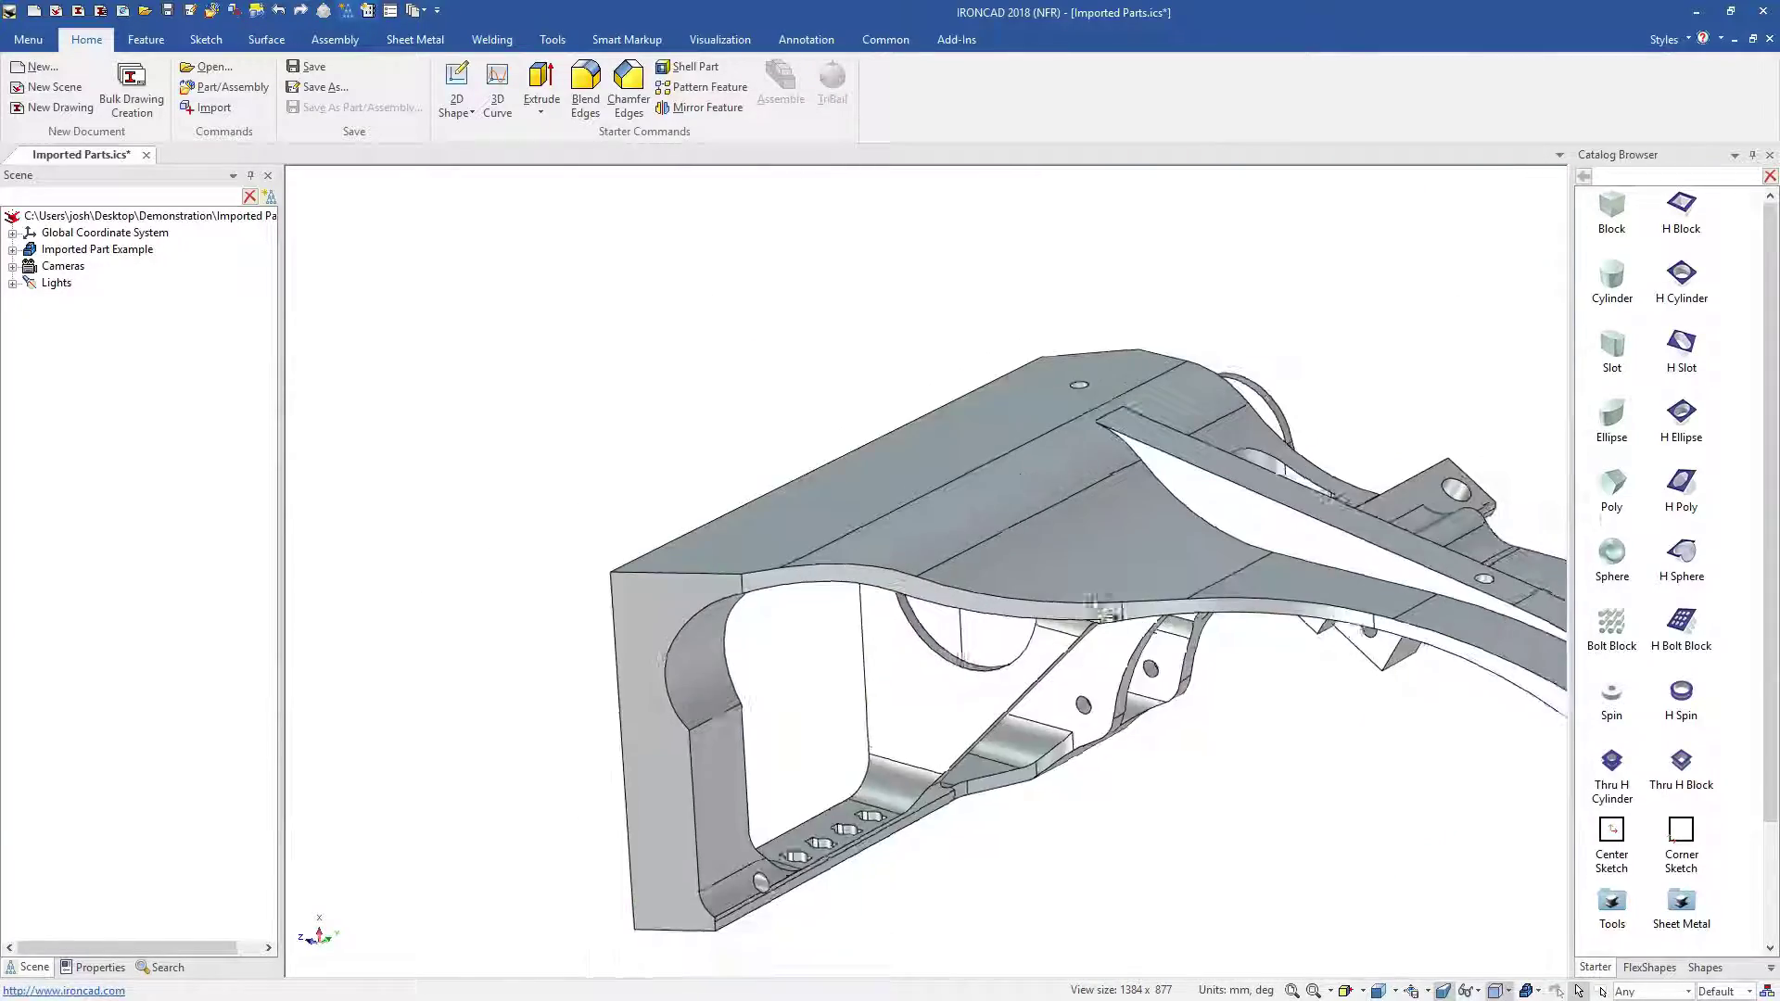
middle_drag(925, 575, 965, 417)
scroll(973, 795, up, 5)
middle_drag(990, 627, 957, 619)
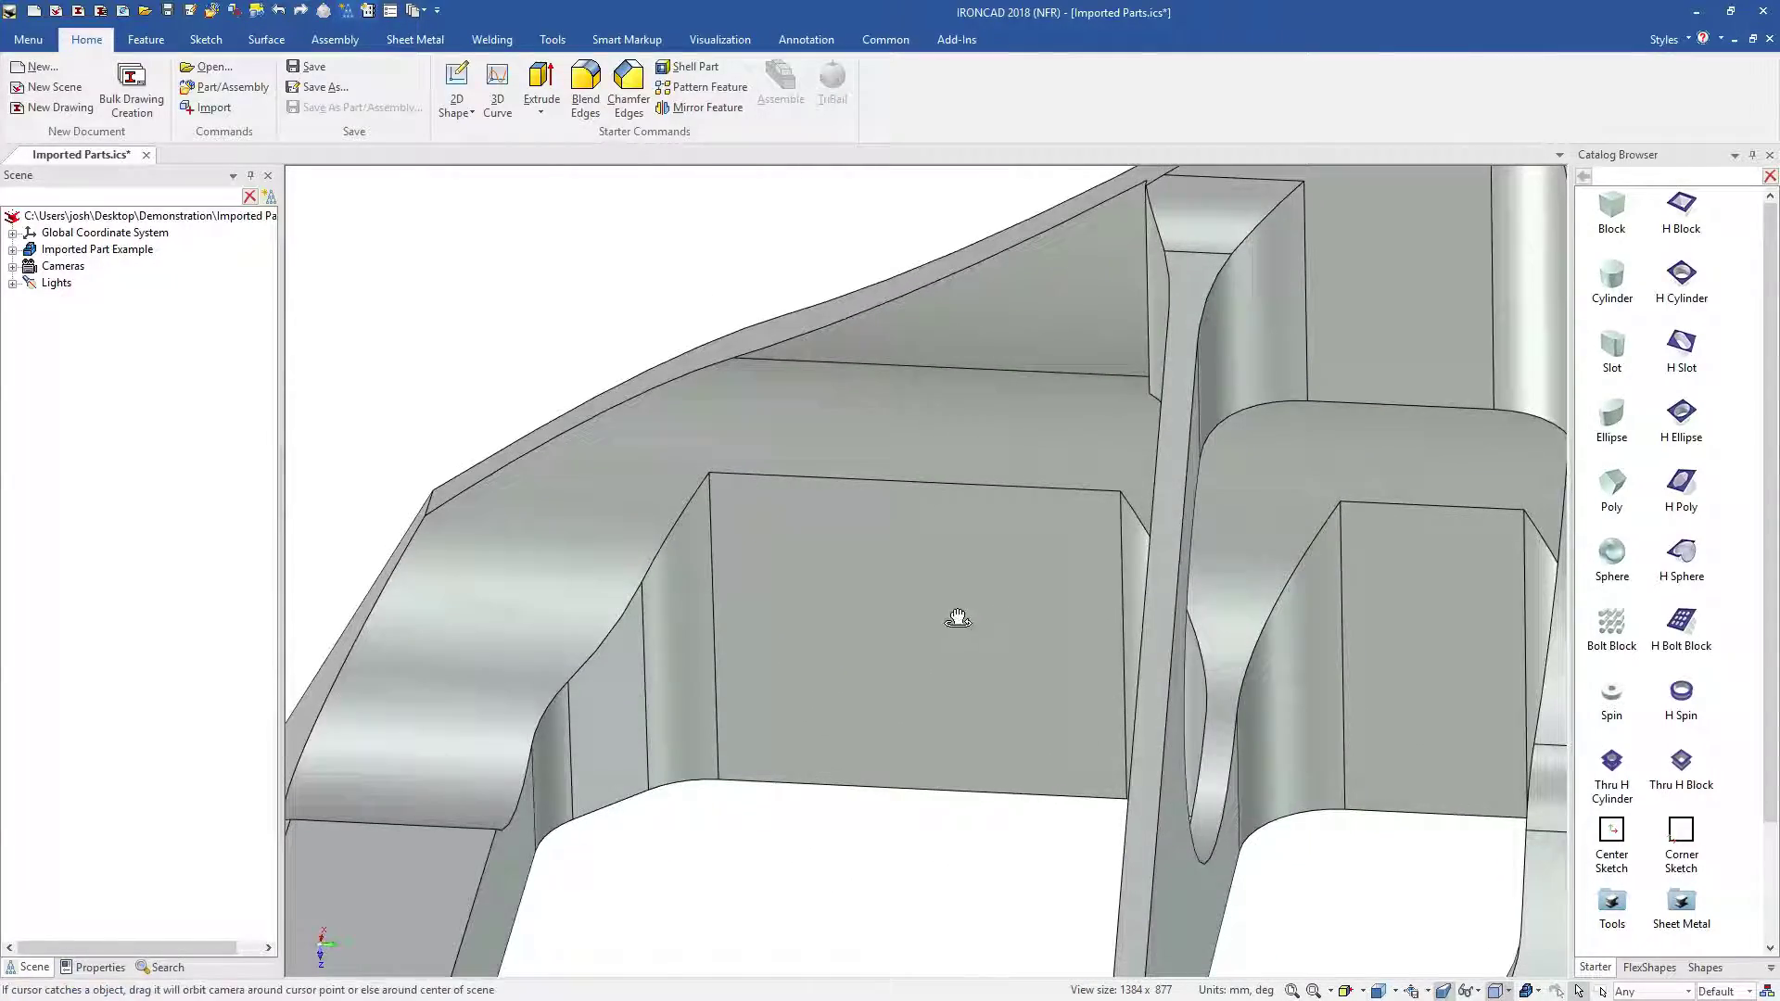
drag(1681, 243, 927, 640)
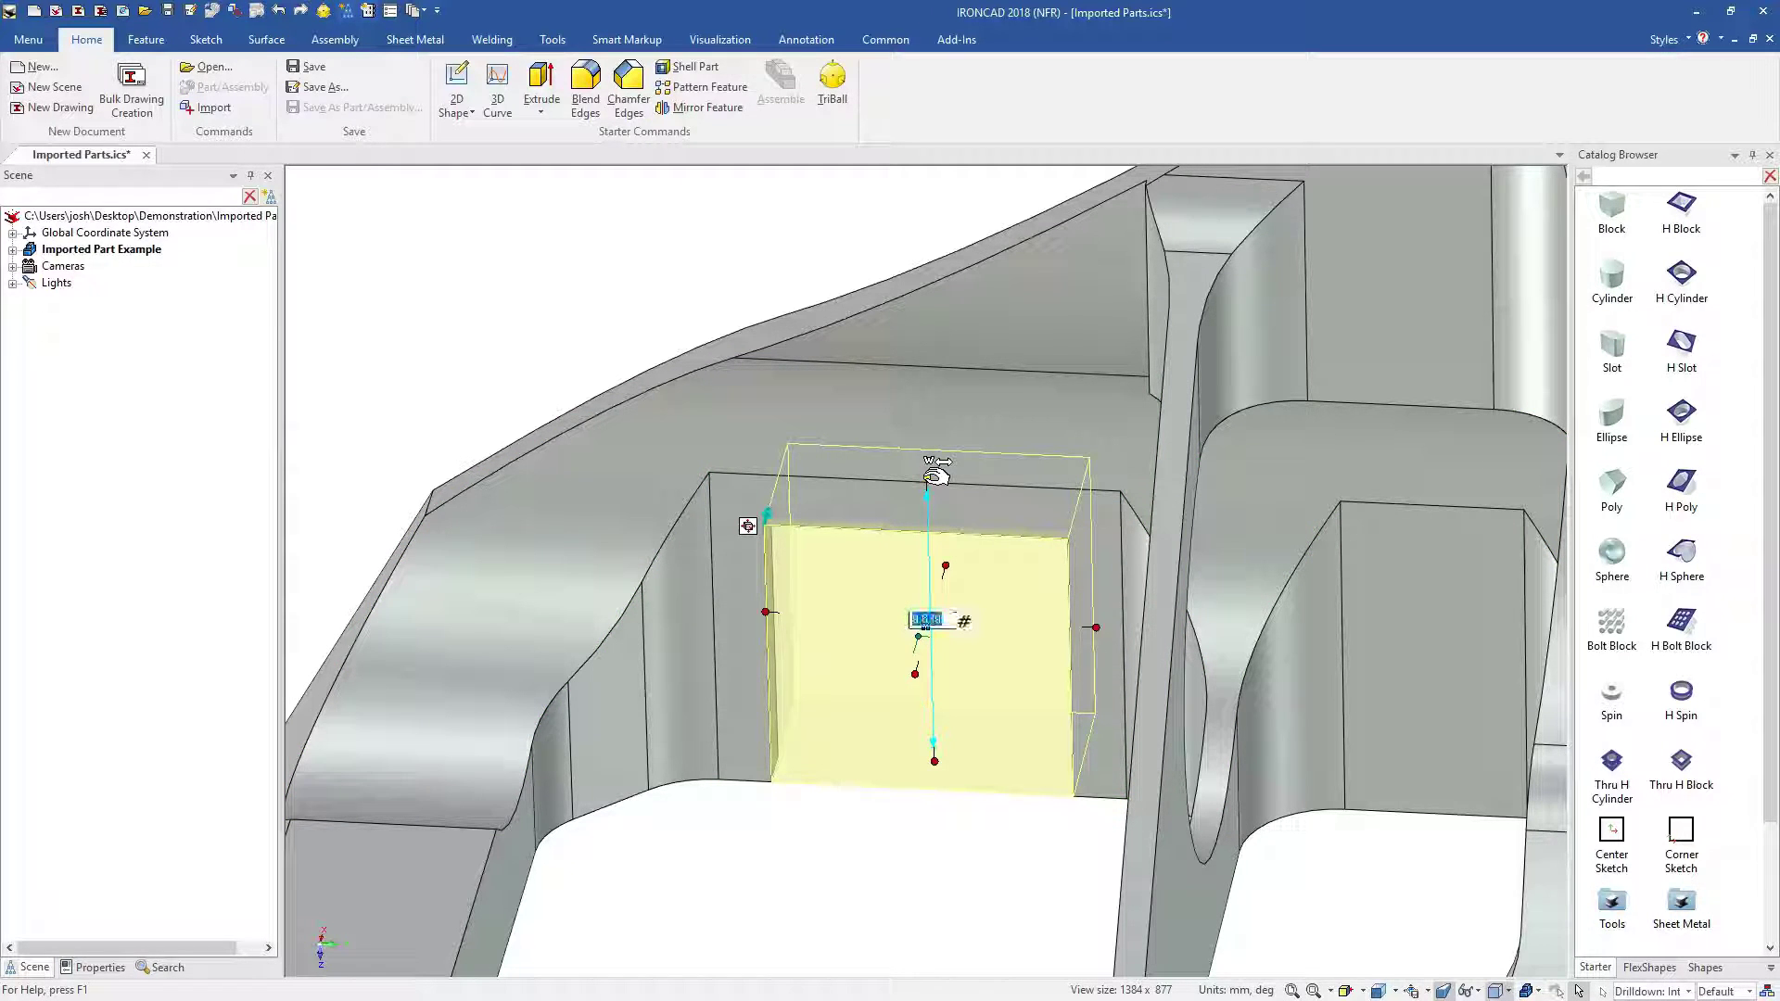
click(923, 860)
middle_drag(923, 860, 935, 815)
scroll(1181, 744, down, 5)
key(F8)
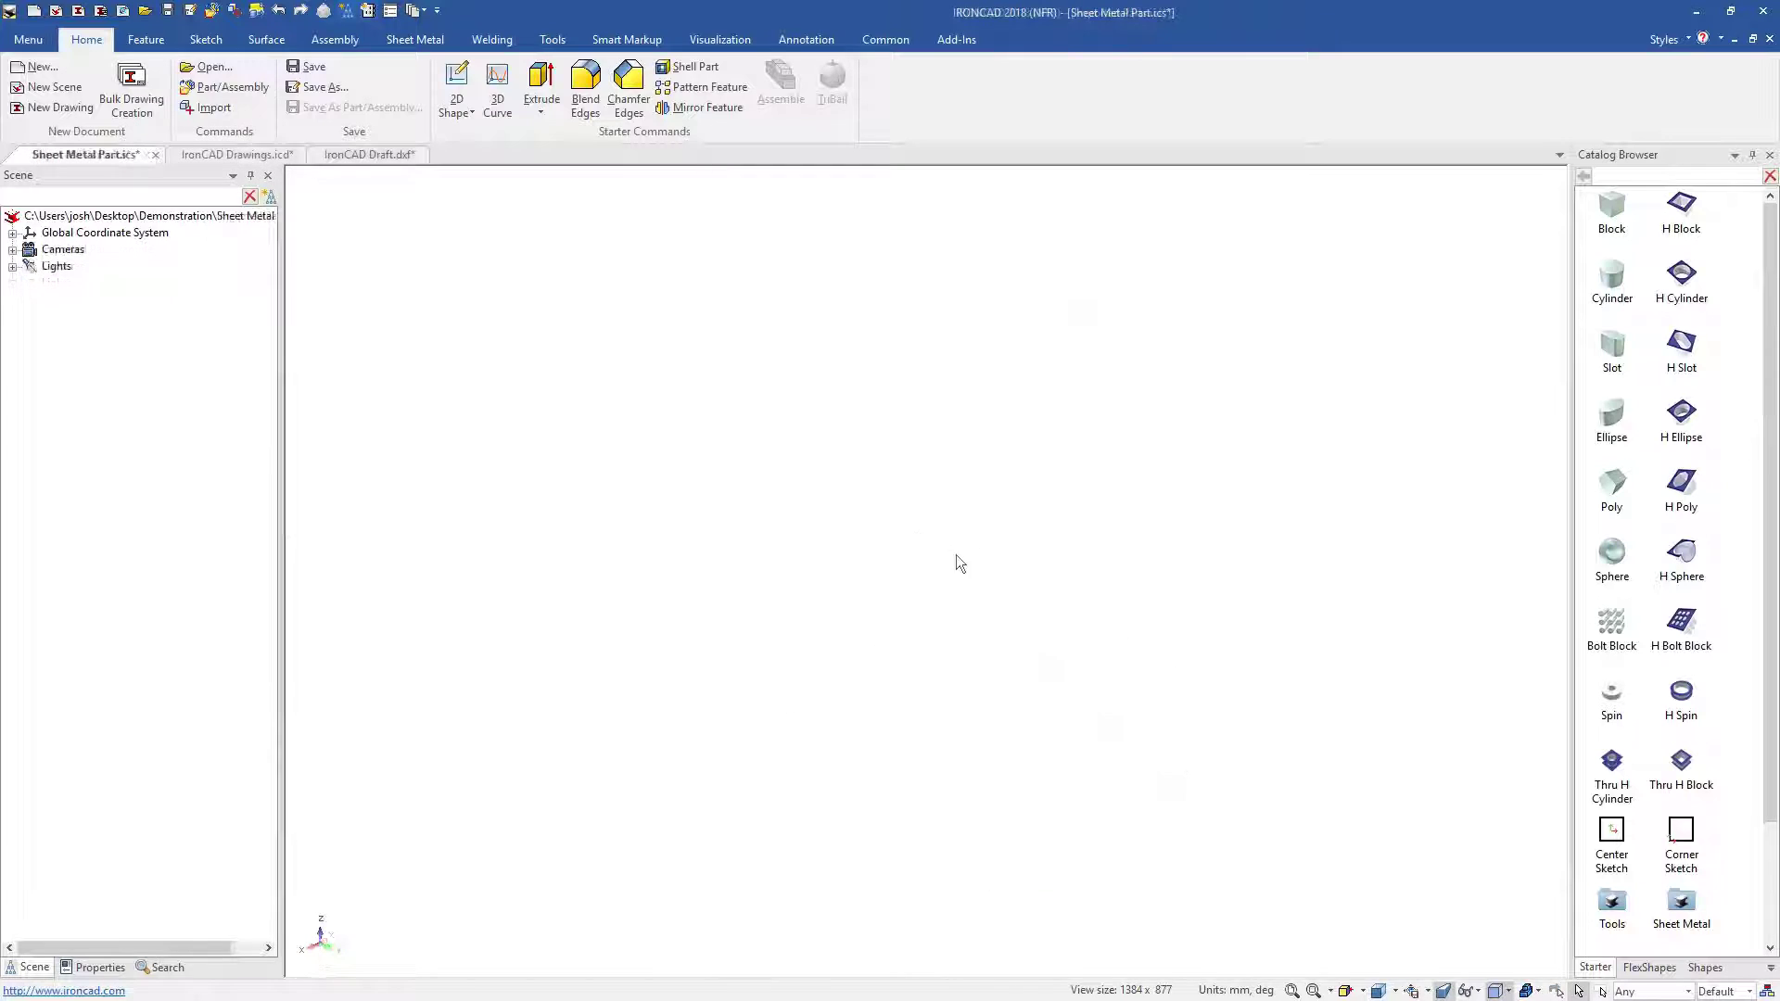
Place a flat sheet metal Stock in the empty scene and set its length to 150 mm.
double_click(1682, 909)
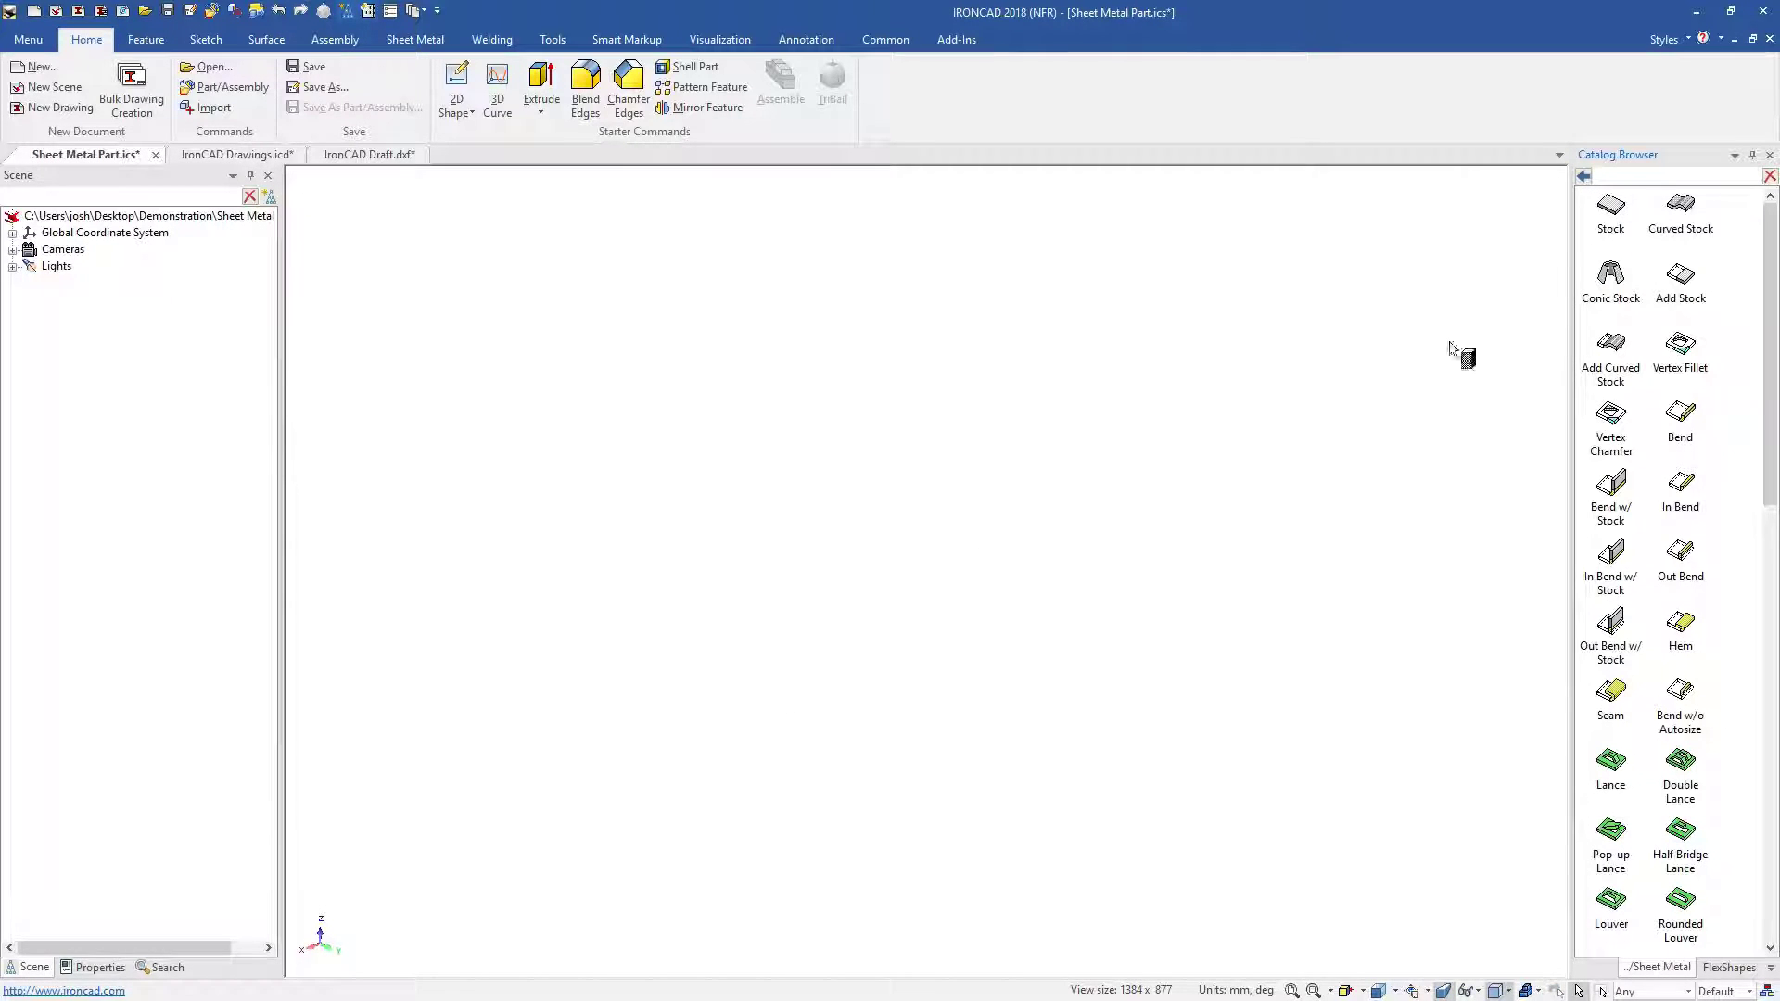
drag(783, 702, 777, 704)
click(874, 695)
drag(981, 613, 1235, 541)
text(1)
key(Return)
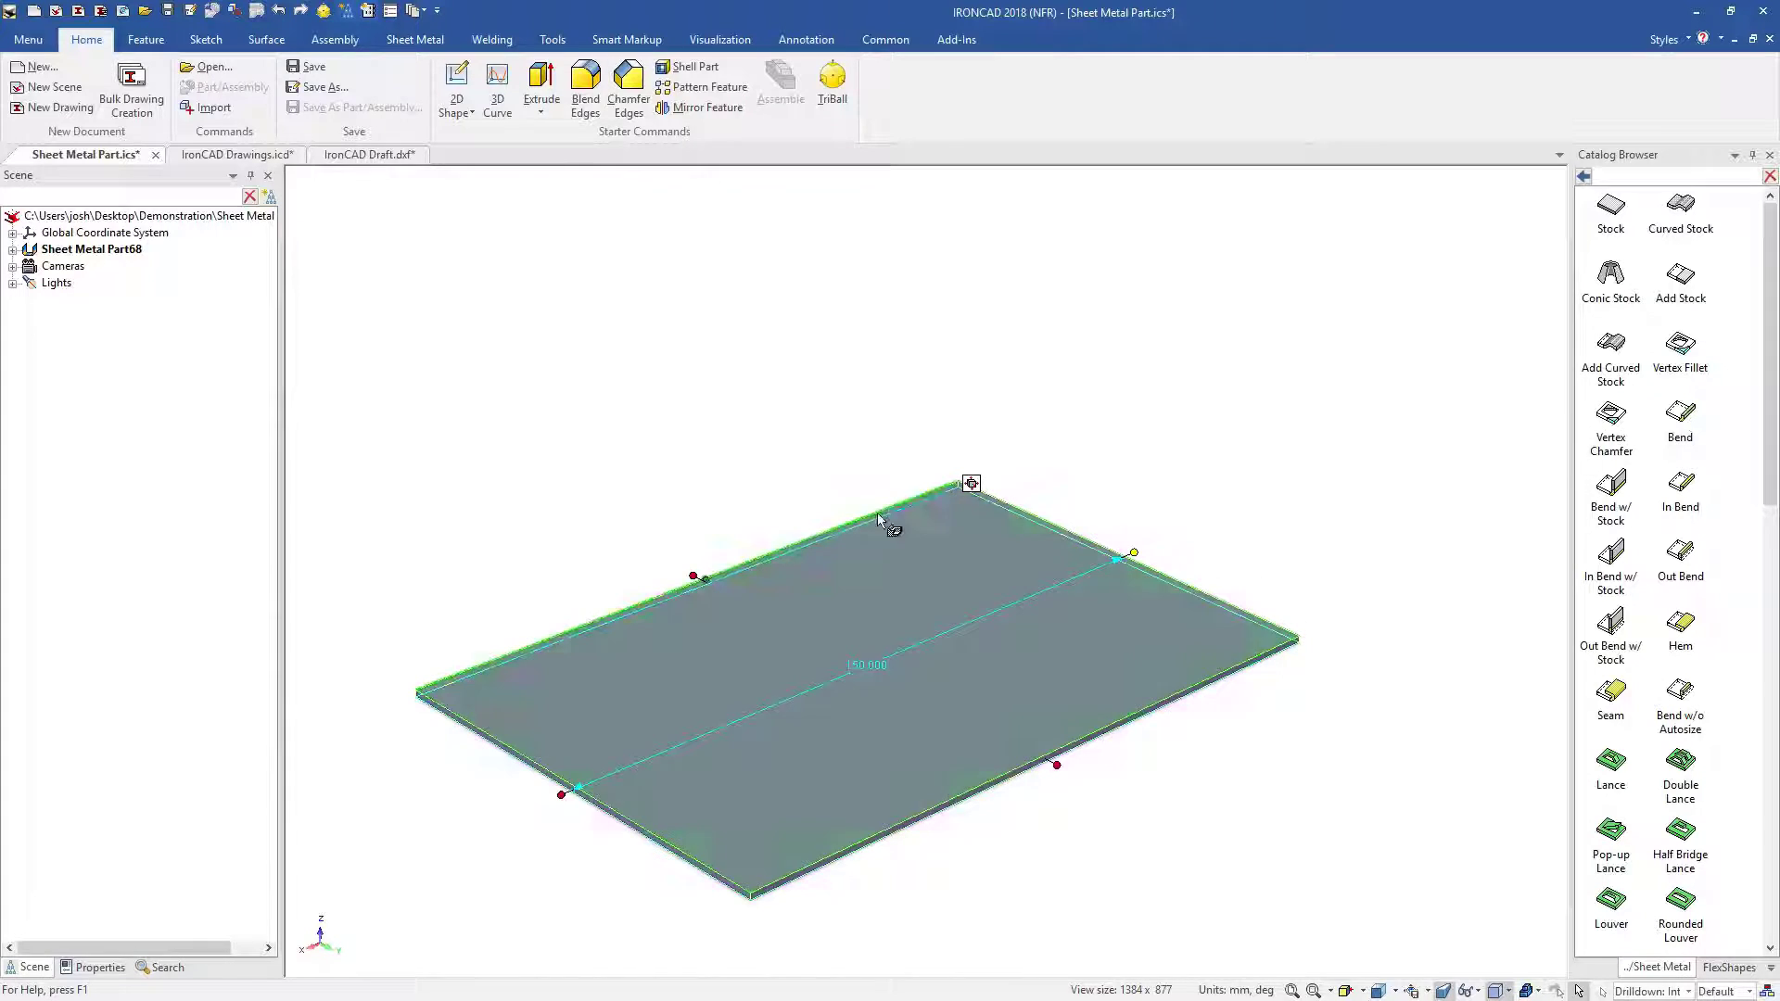
Build three successive bent flanges from the sheet's rear long edge: an upright wall, an inward top flange and a short angled lip.
drag(877, 514, 877, 513)
drag(695, 508, 694, 345)
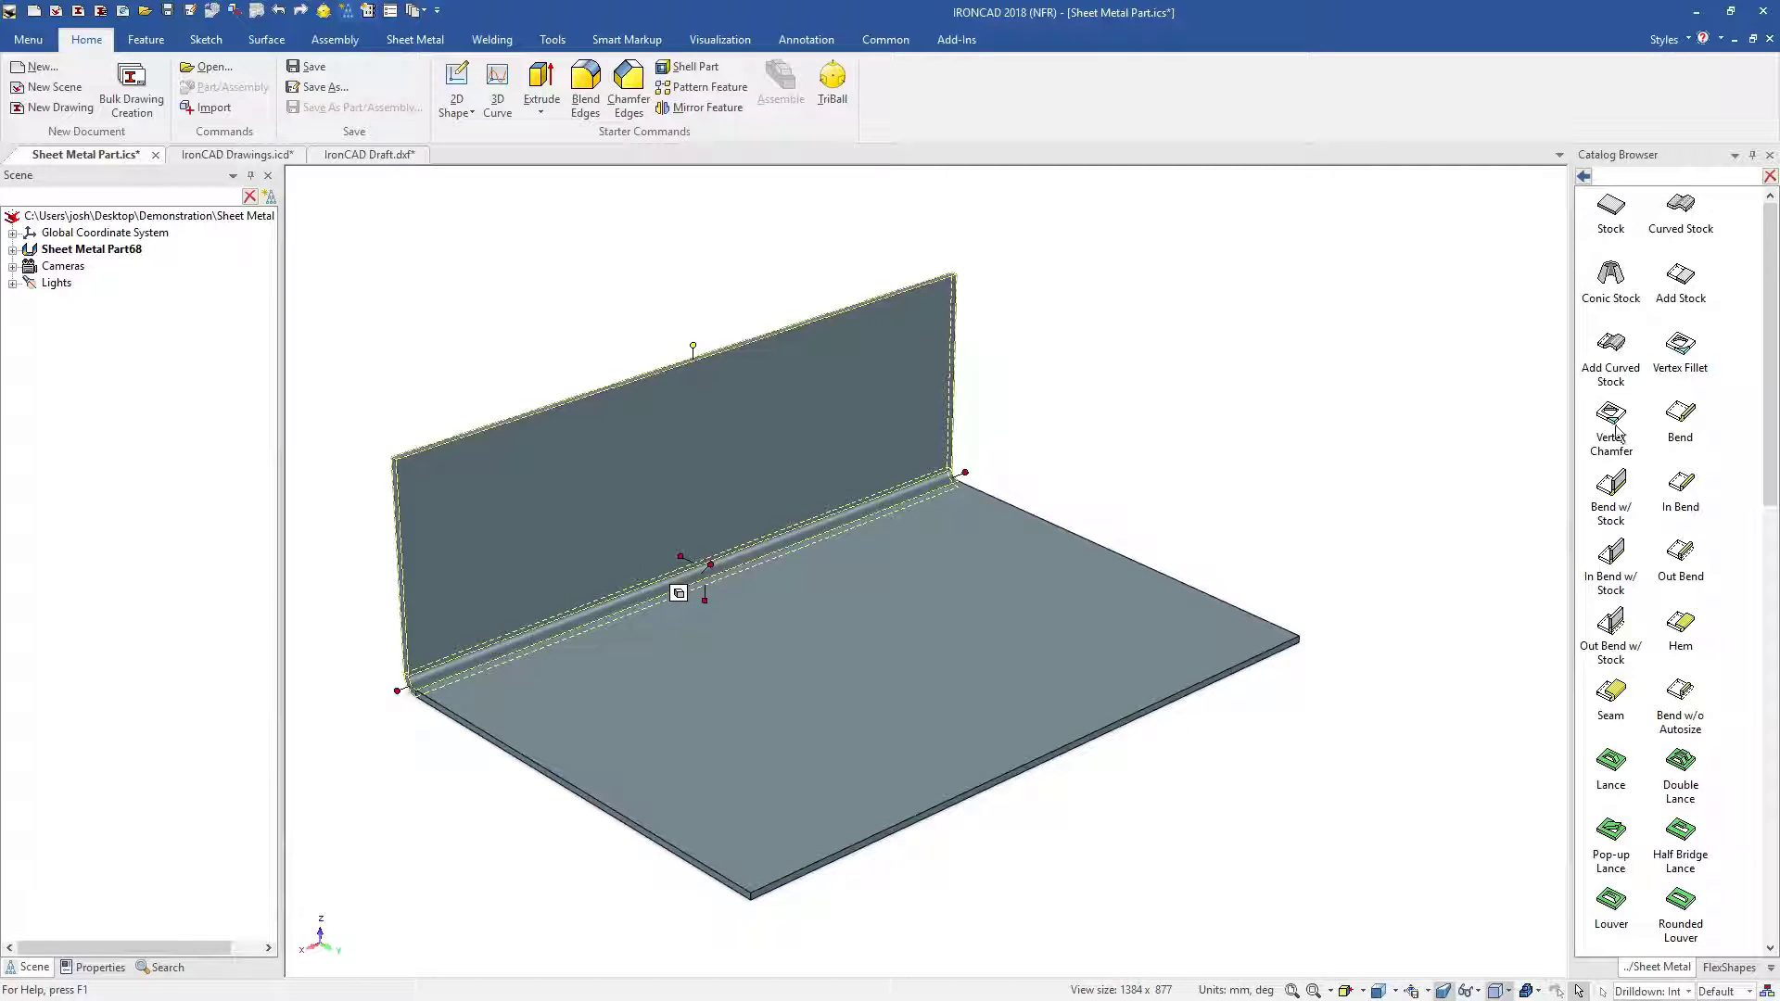
drag(1611, 486, 816, 320)
drag(742, 378, 838, 411)
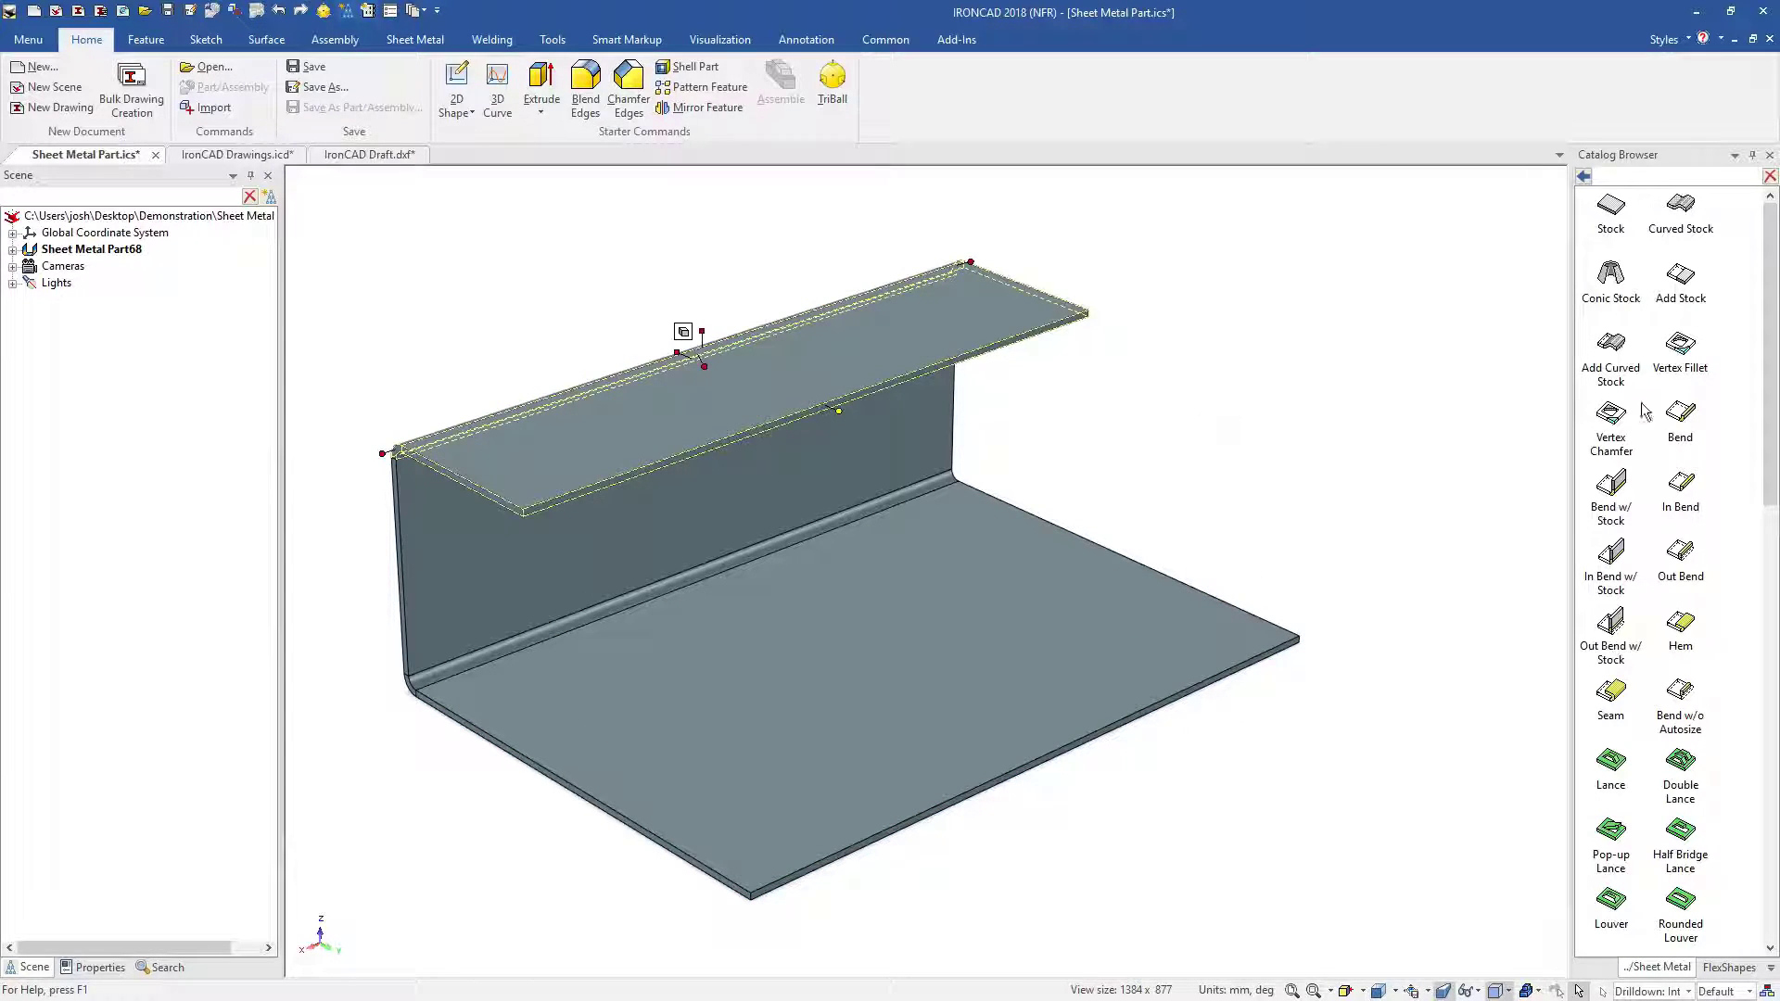
drag(1644, 412, 815, 430)
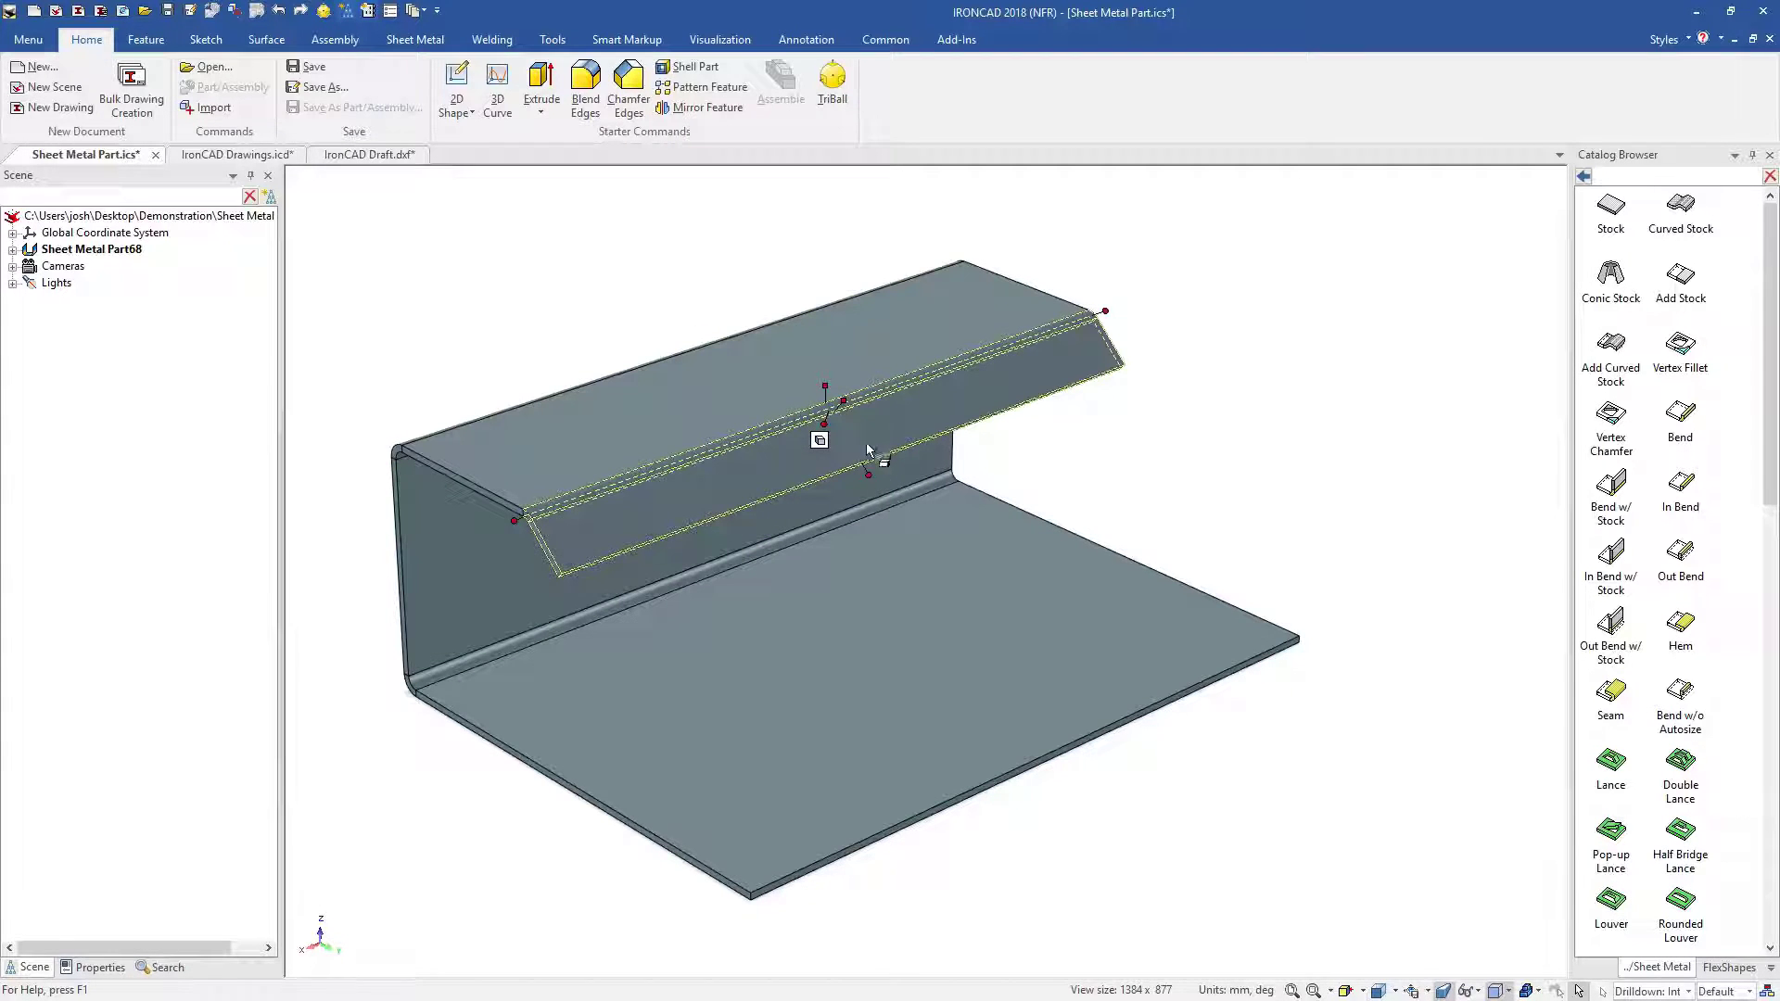
click(389, 192)
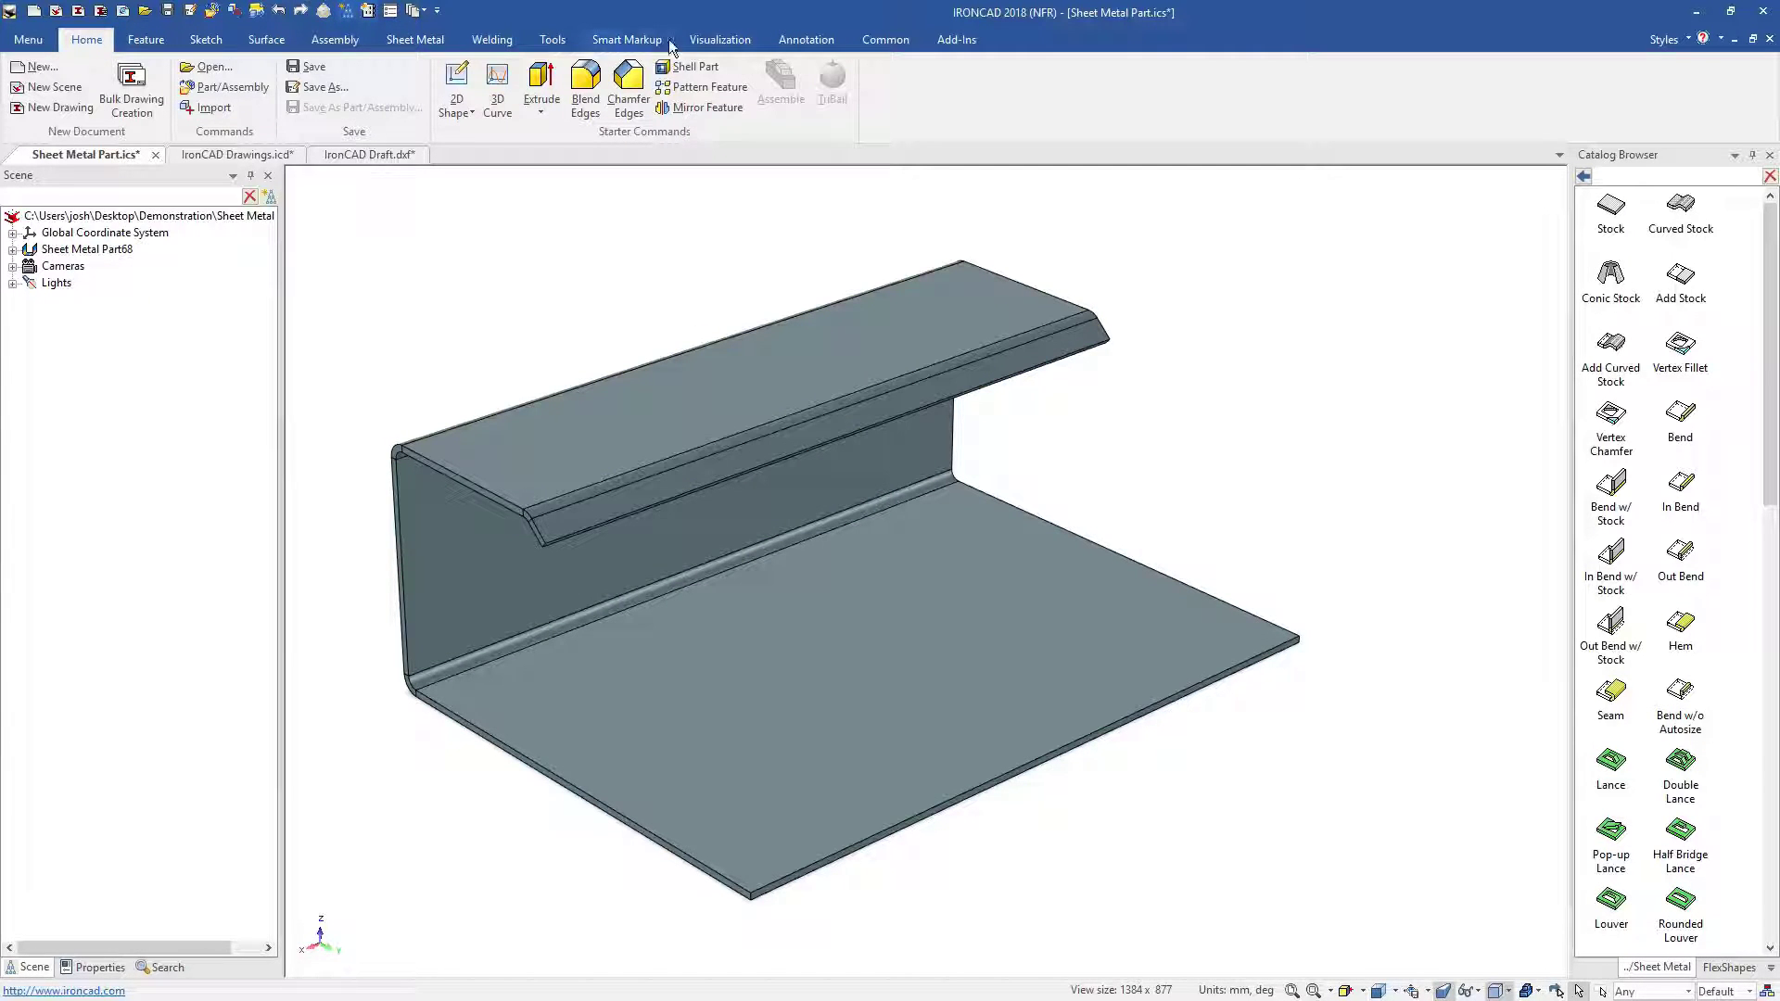
Create miter flanges from the wall, top flange and lip bends along the two short edges of the base sheet.
click(428, 40)
click(396, 90)
click(481, 521)
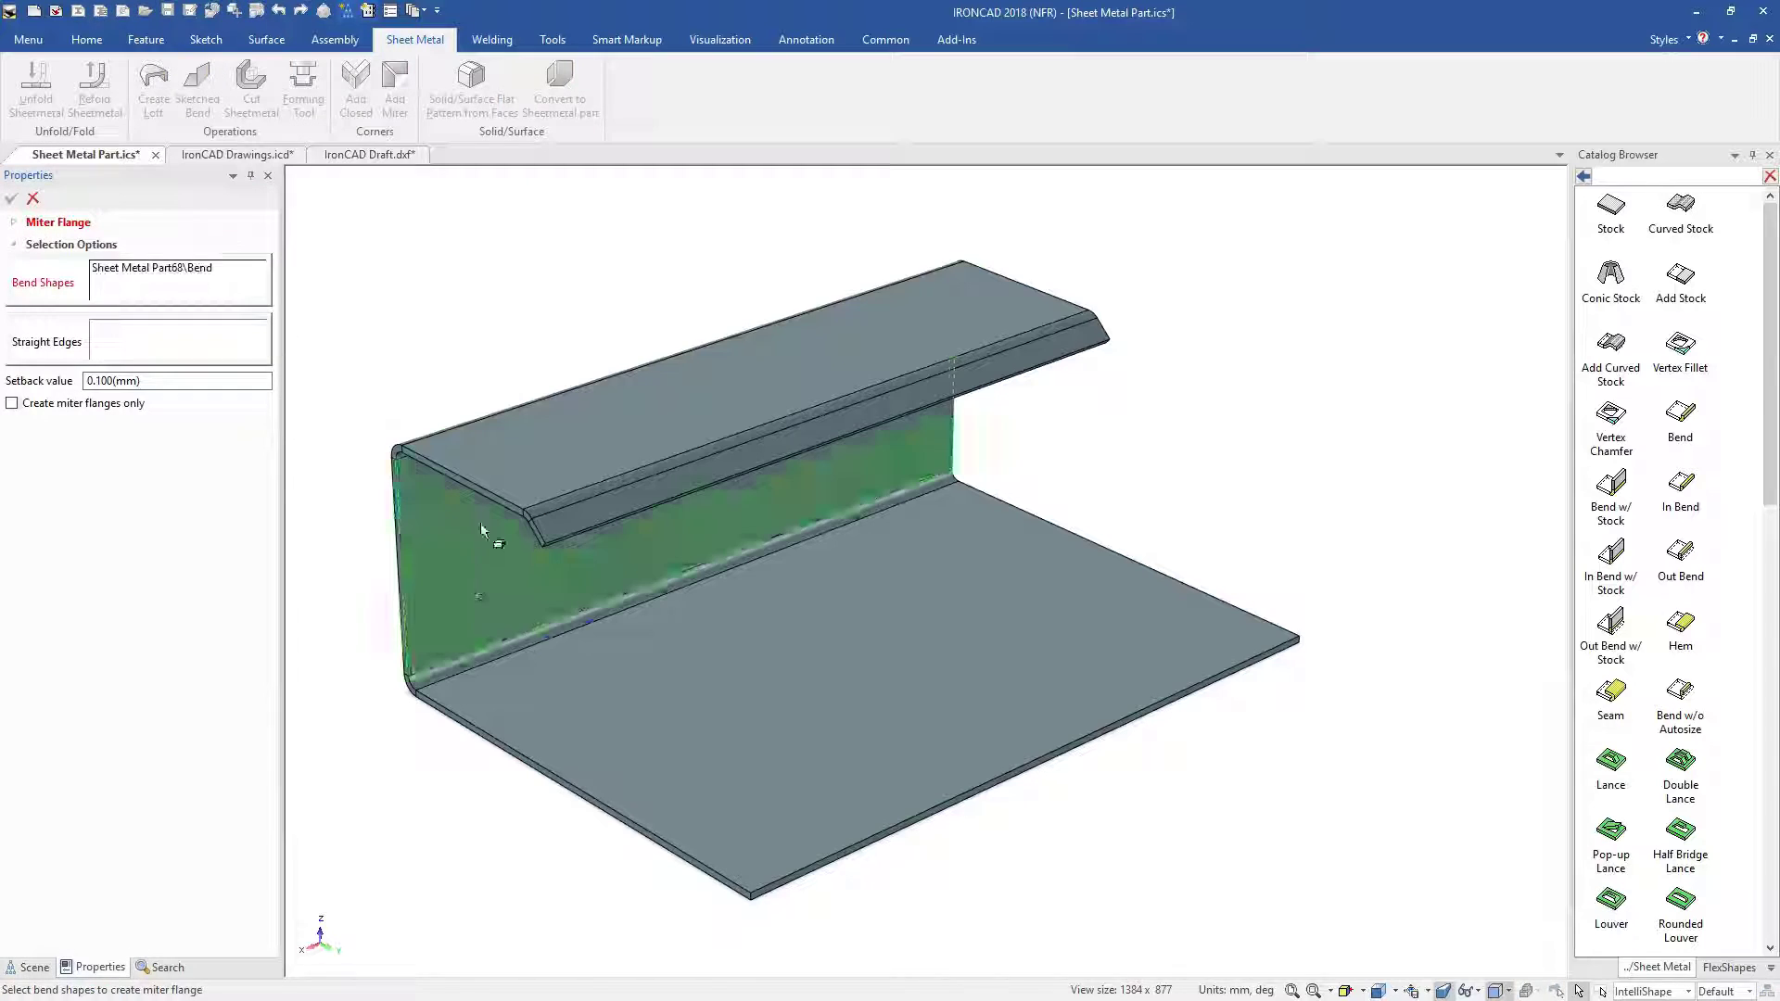
click(557, 464)
click(619, 502)
click(200, 342)
click(833, 665)
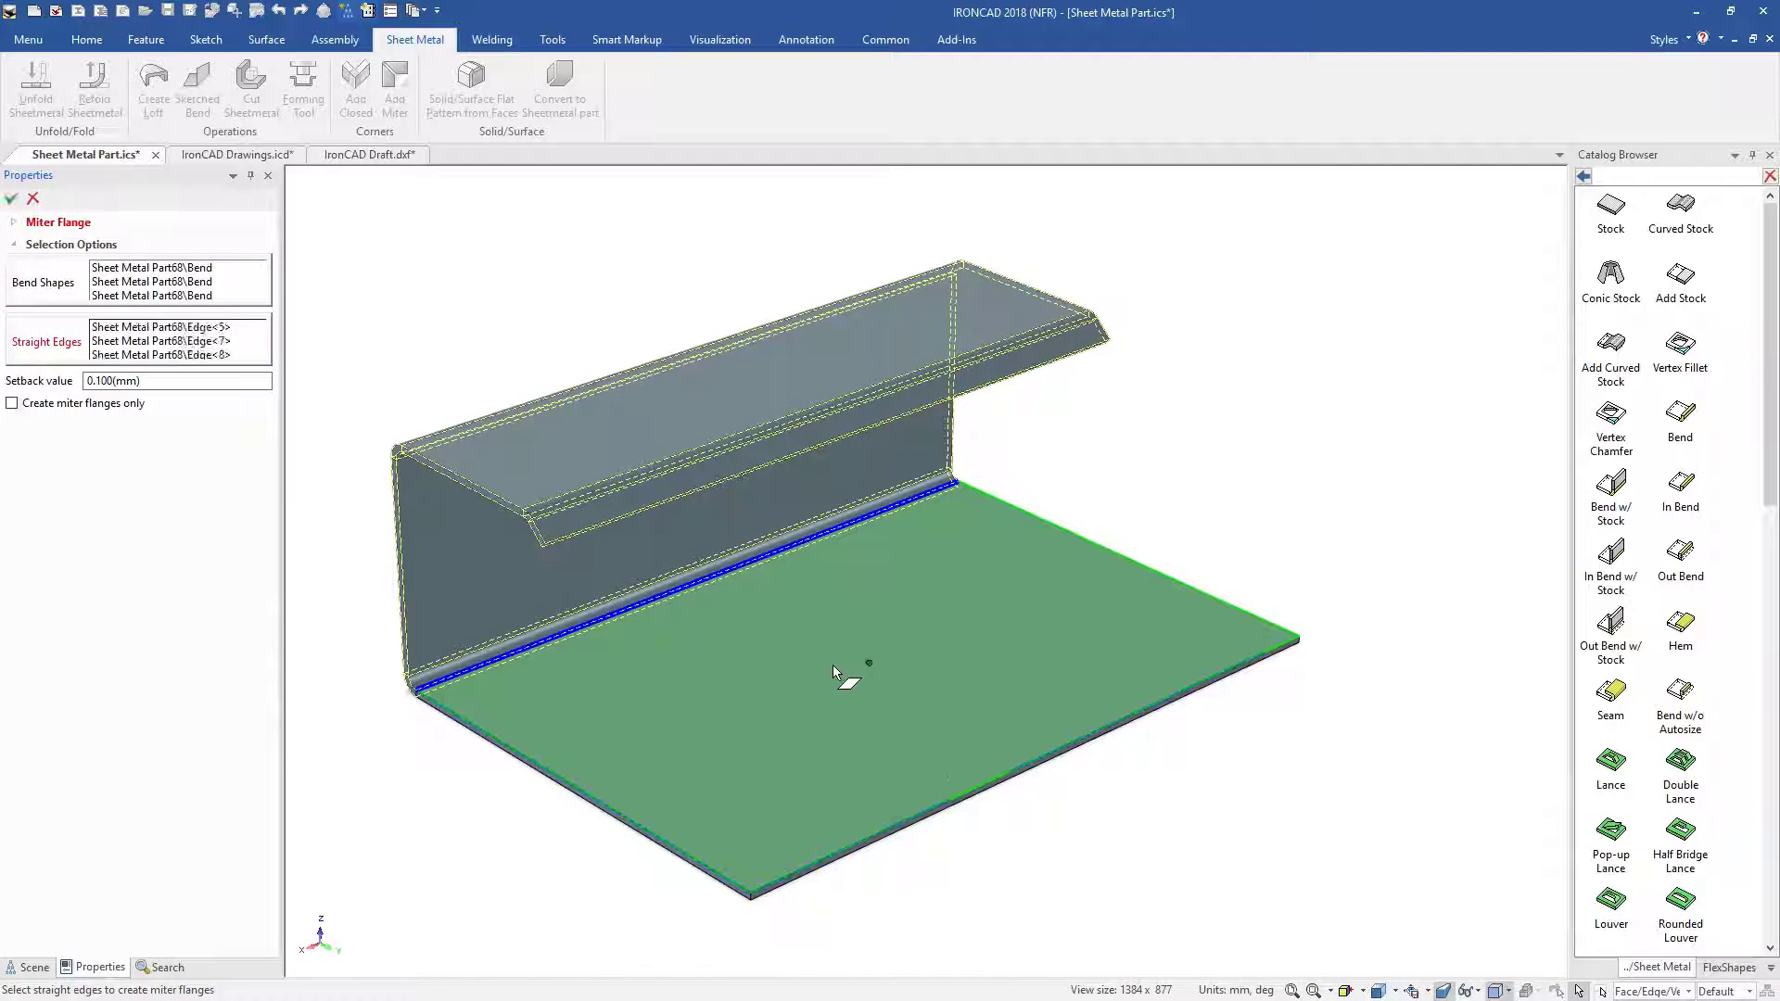
click(962, 795)
click(11, 198)
Cut a rectangular notch into the inner front corner of the nearer mitered top flange with a resized H Block.
click(1583, 177)
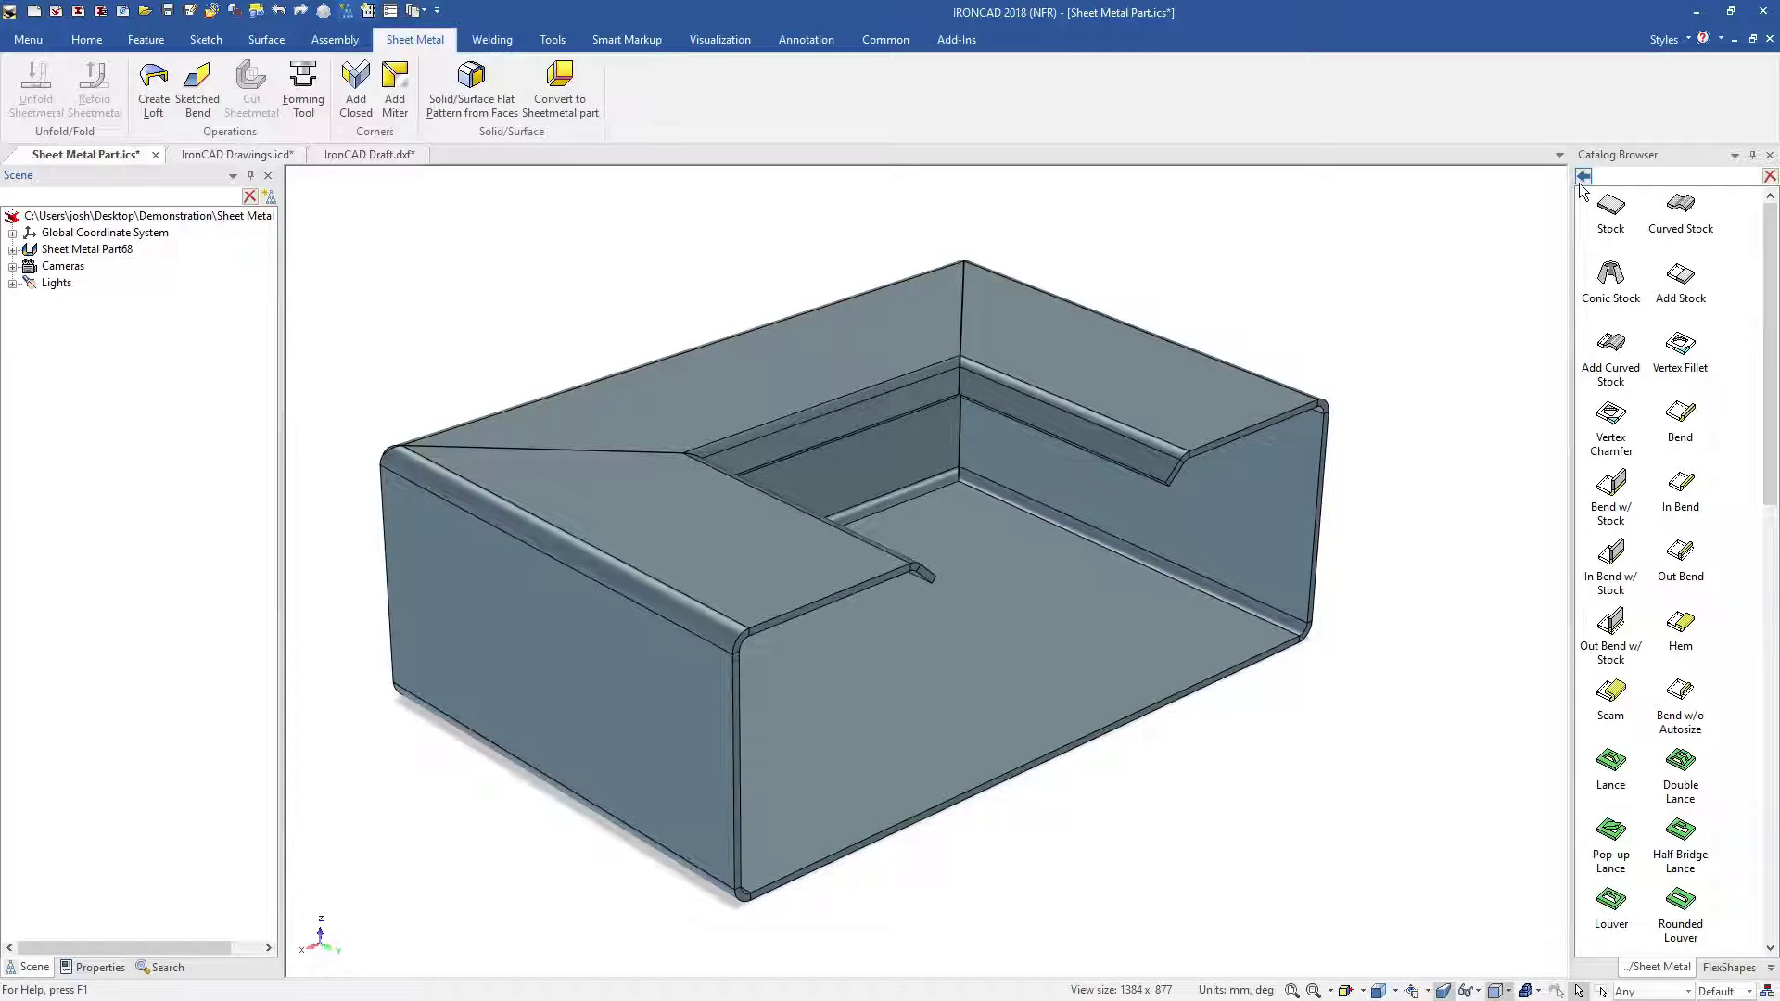
drag(946, 536, 836, 598)
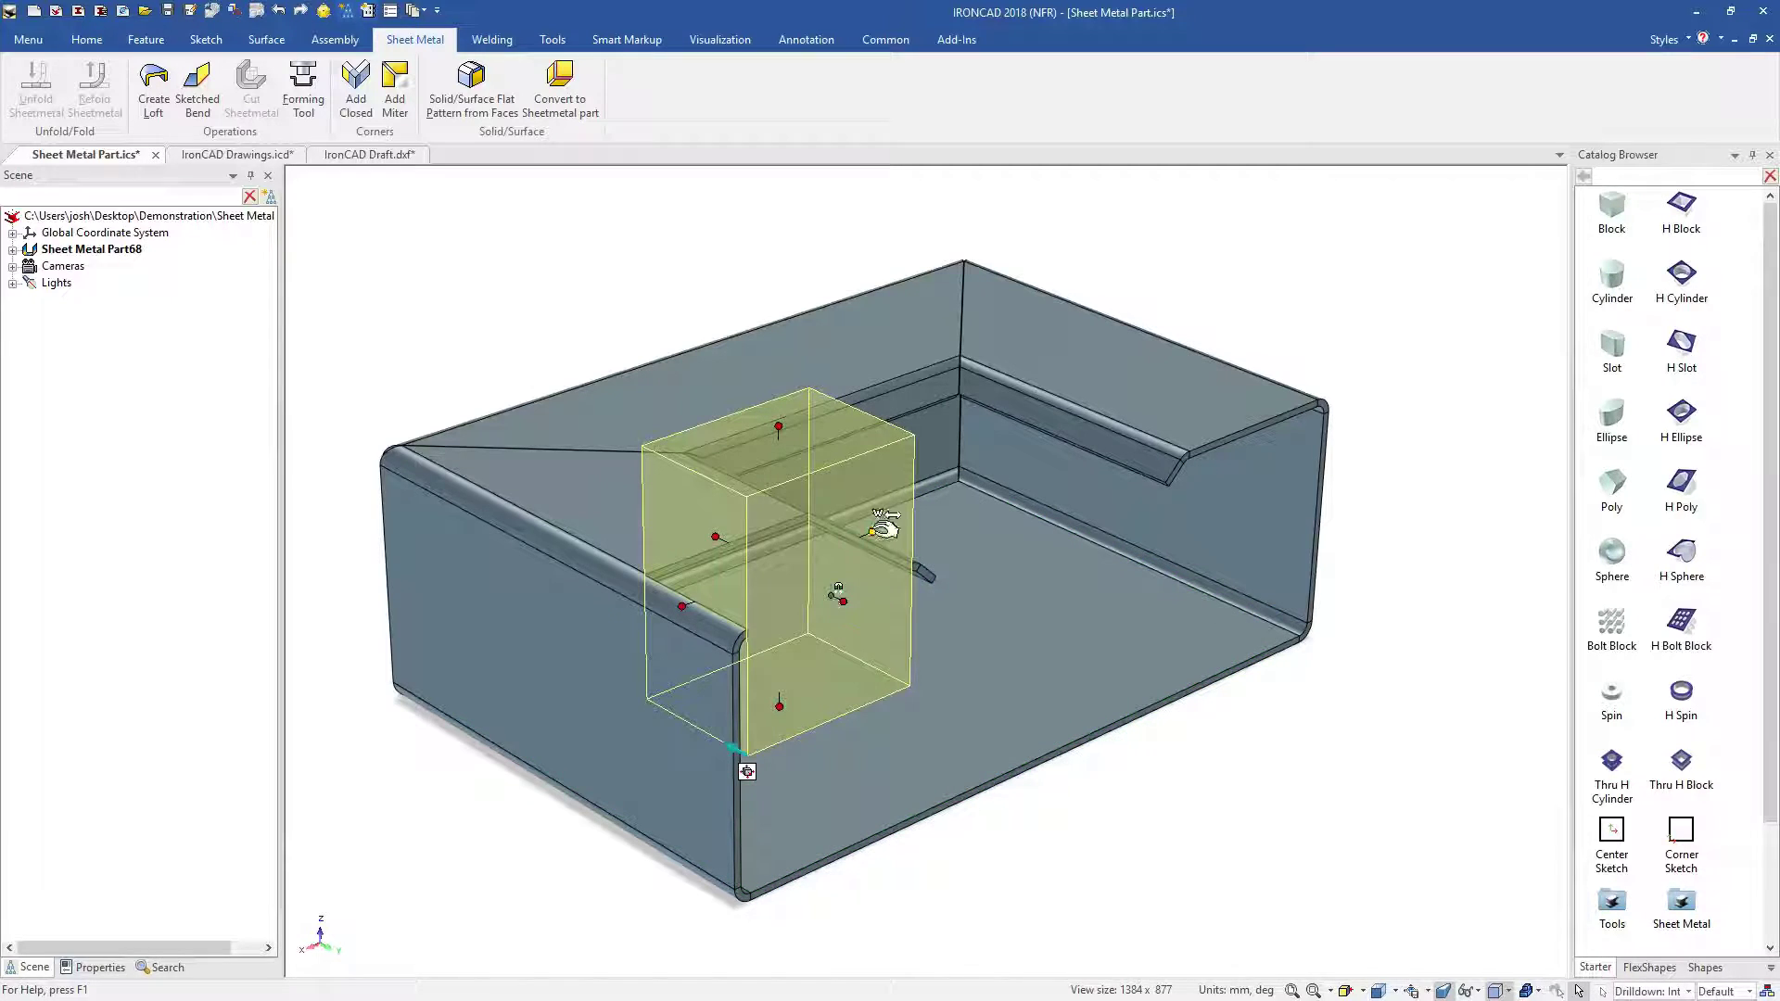
drag(691, 602, 1051, 752)
Mirror the rectangular notch as a linked copy onto the opposite mitered top flange using the TriBall.
key(F10)
right_click(1028, 761)
mouse_move(1057, 744)
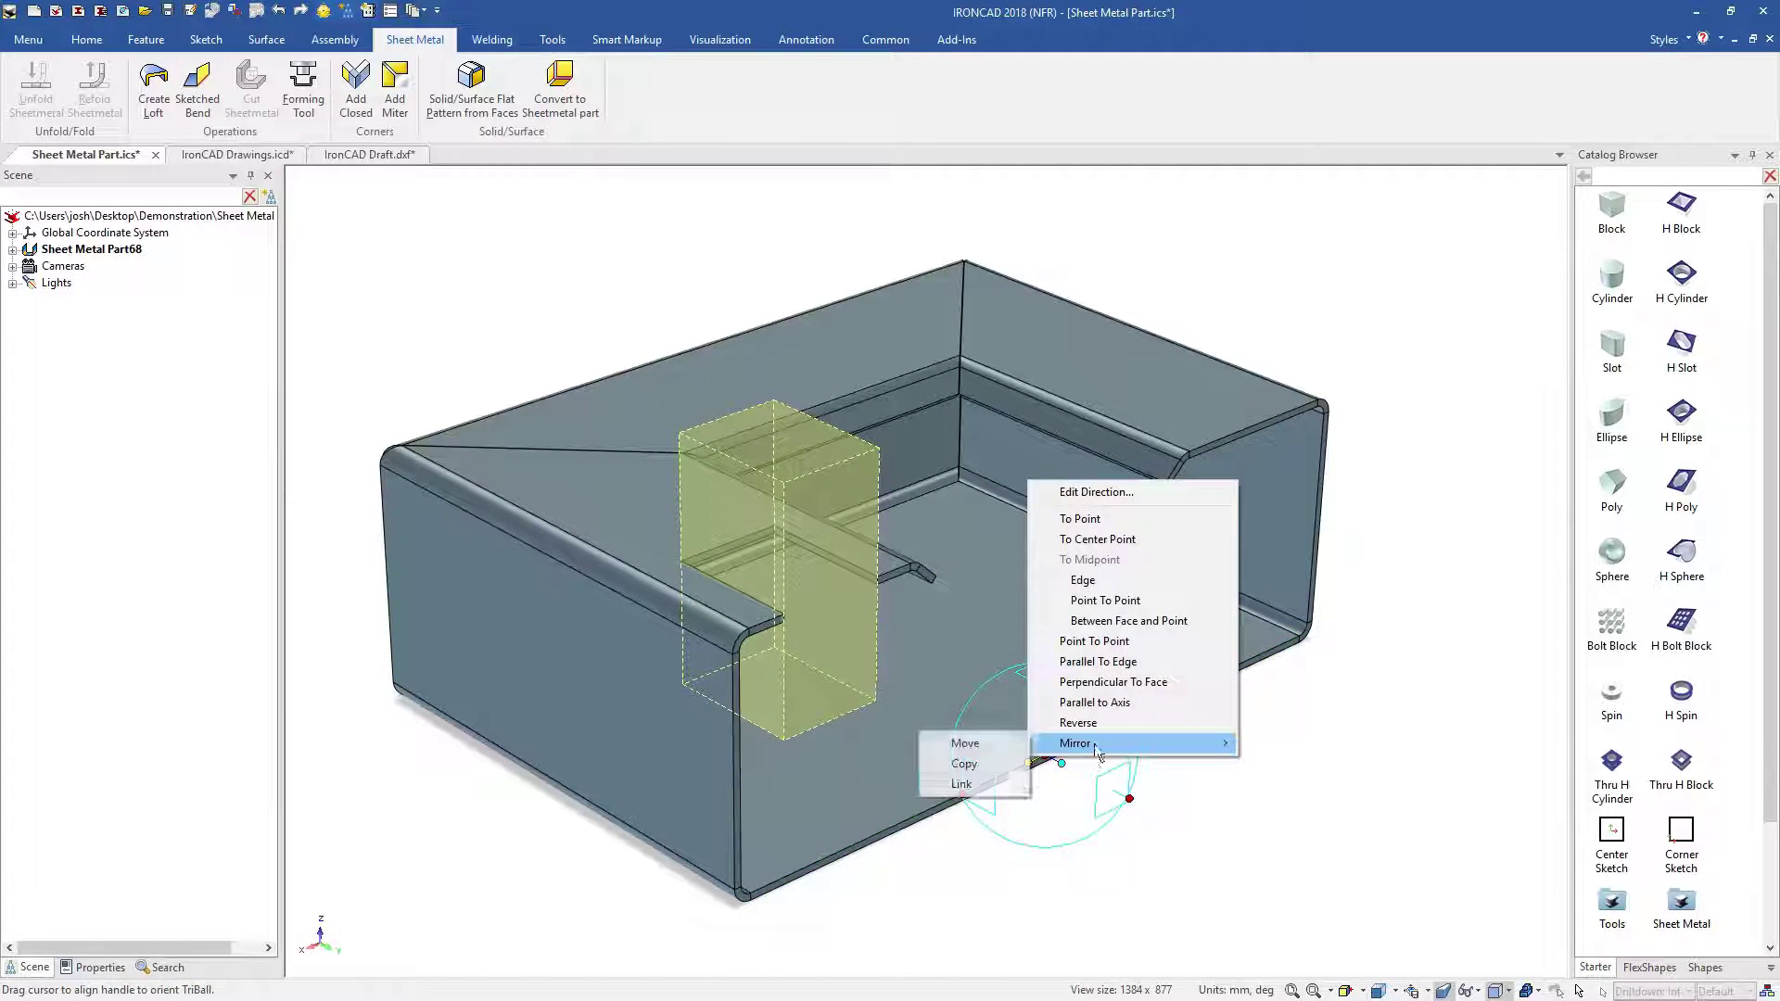
click(1001, 786)
Unfold the sheet metal part and place its auto-scaled flat-pattern front view on the sheet in IronCAD Drawings.icd.
right_click(872, 600)
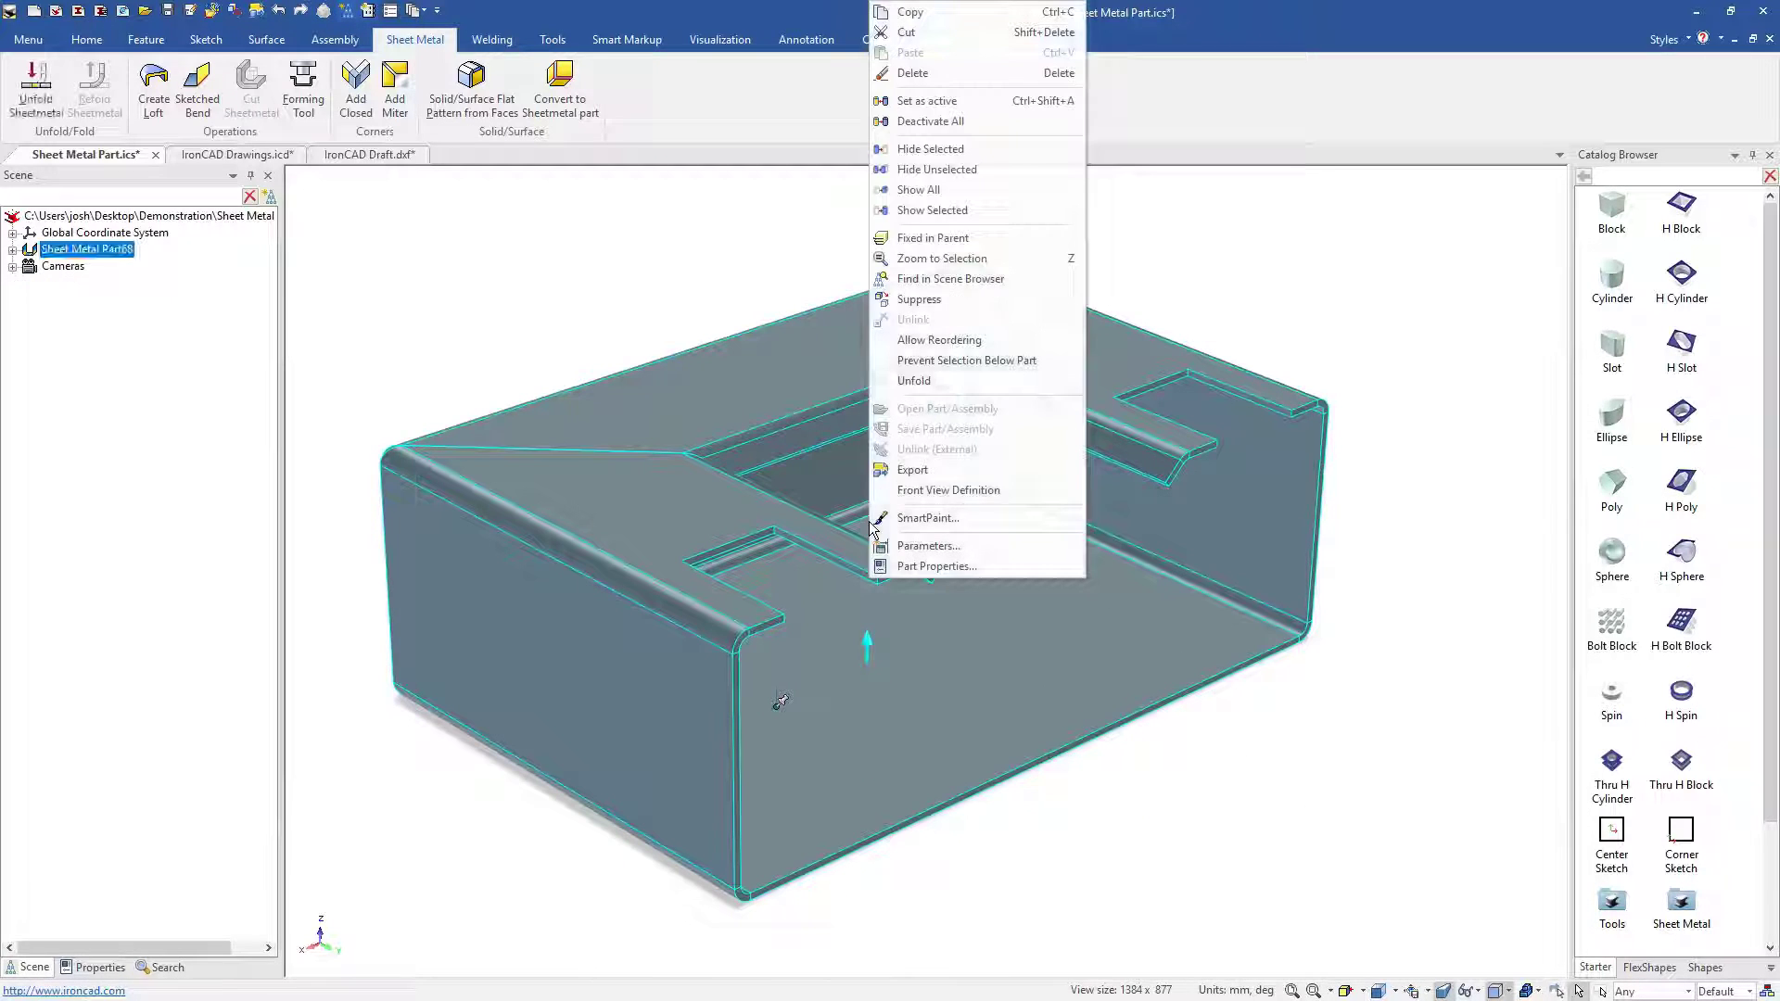
click(924, 387)
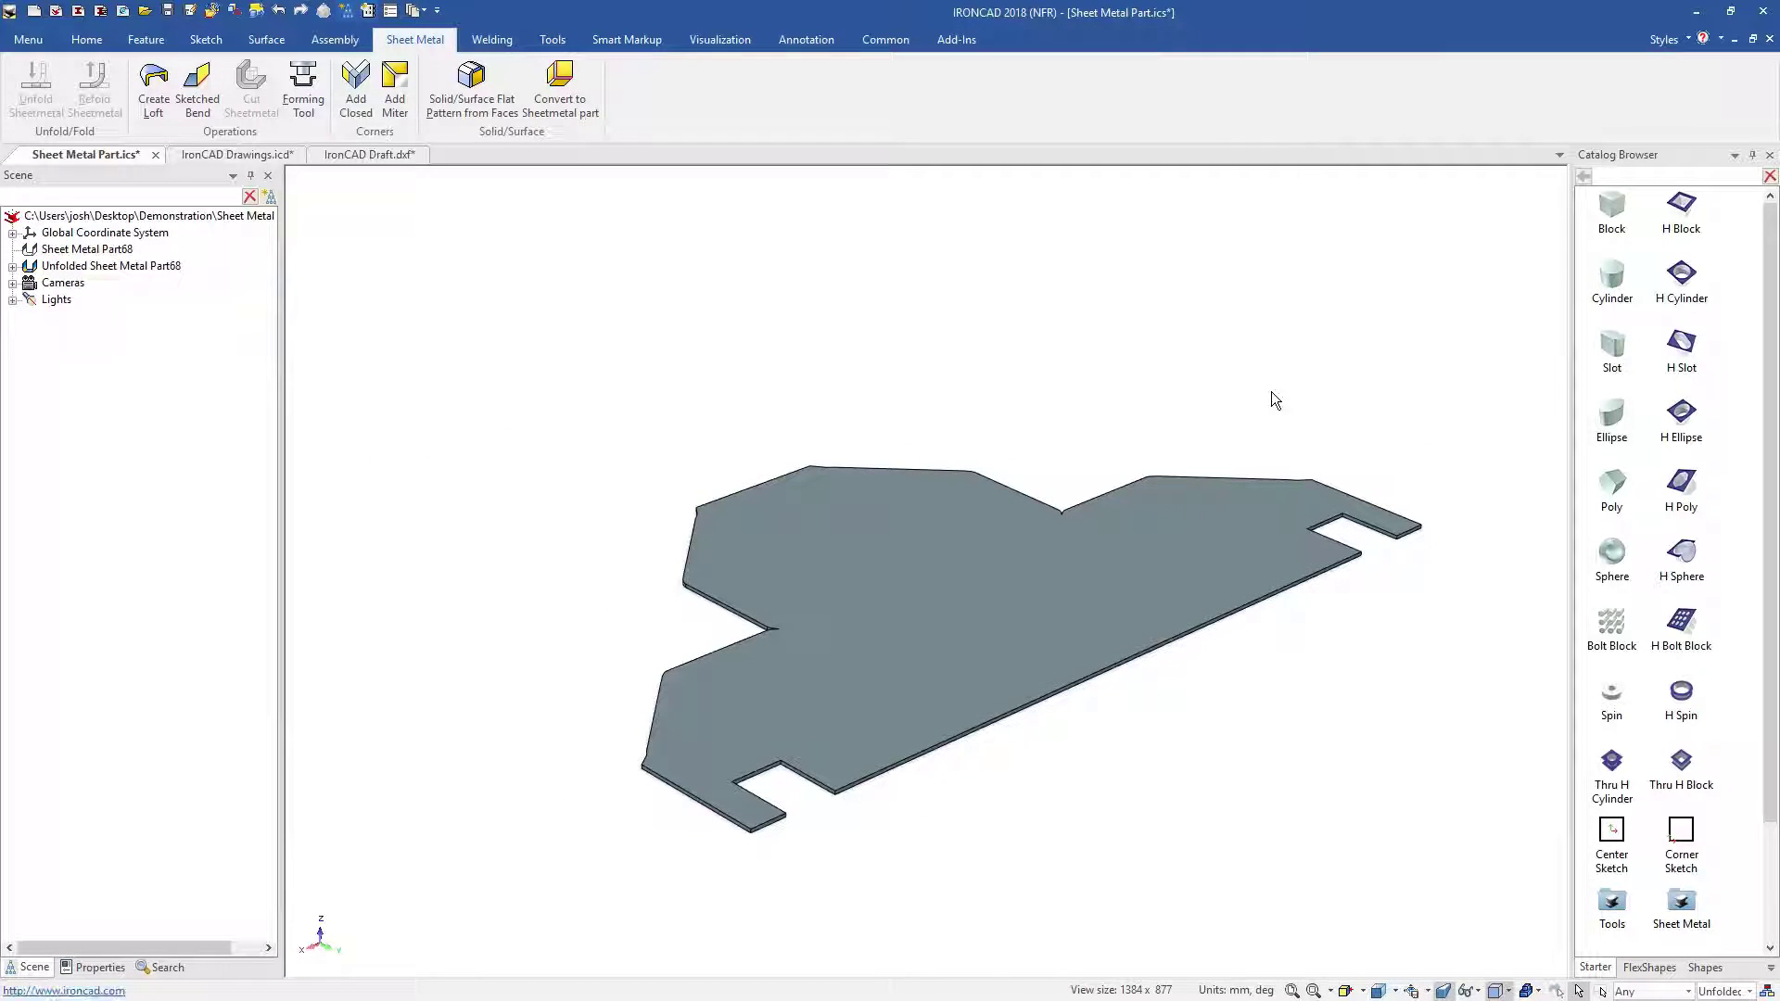
click(91, 46)
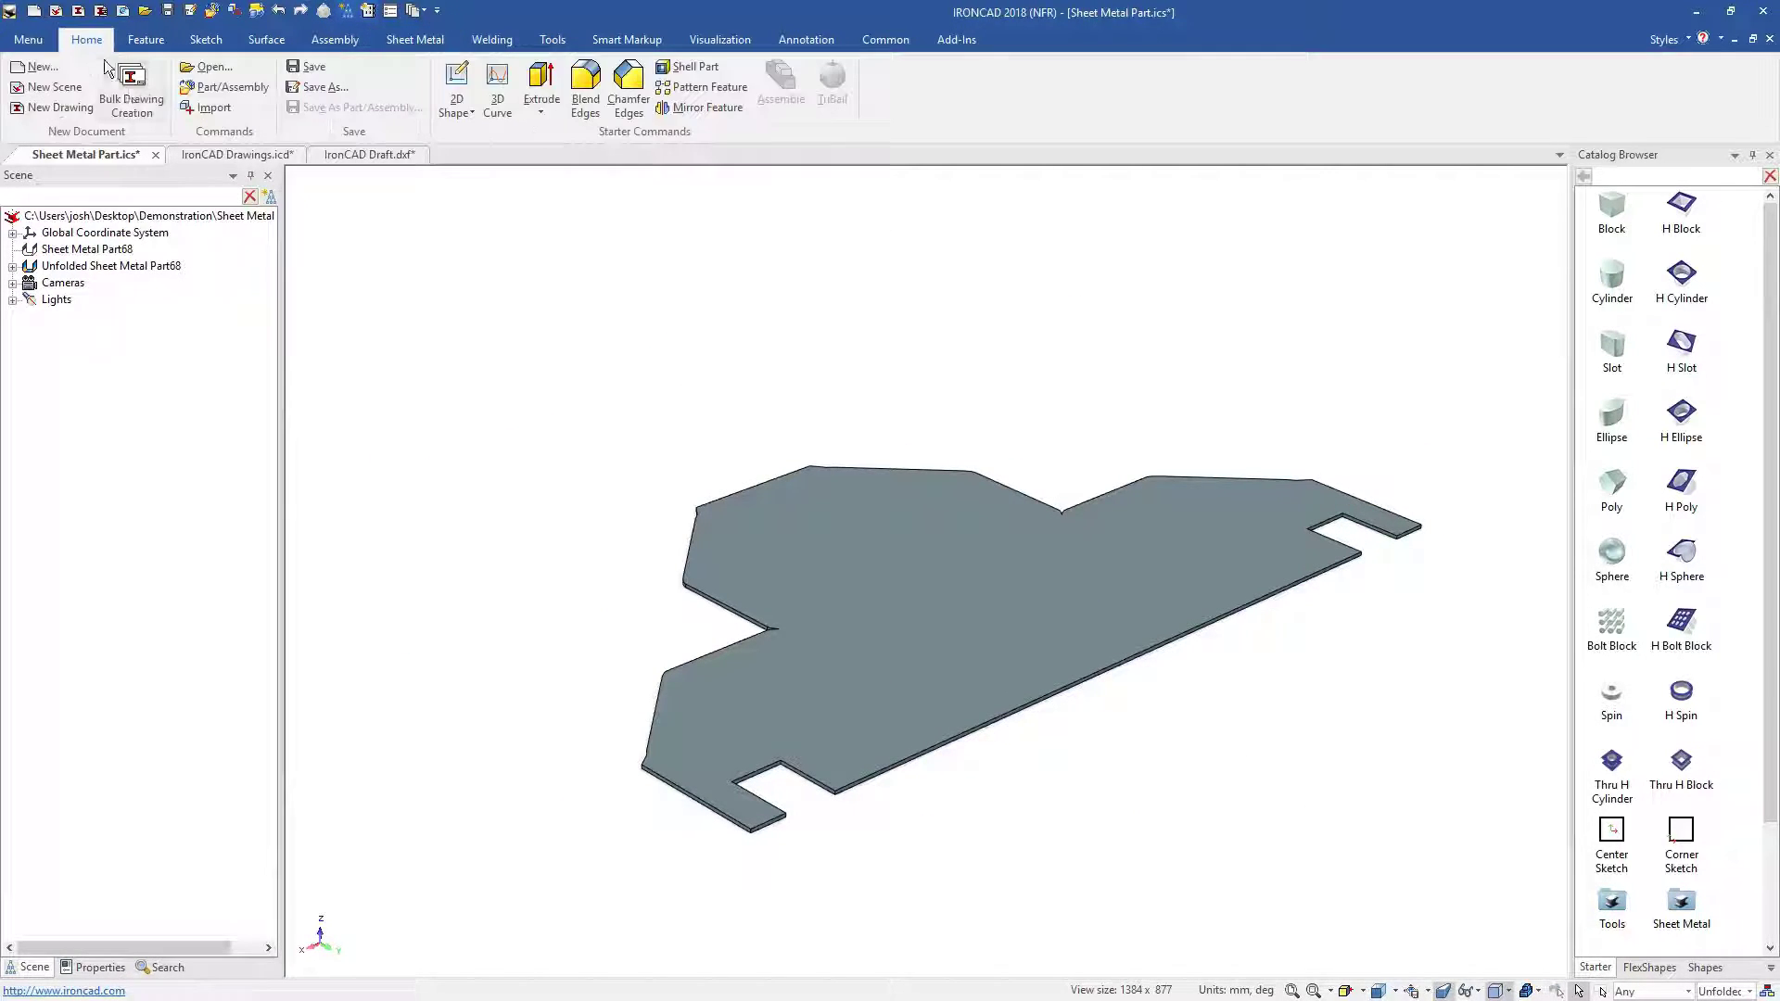
click(237, 154)
click(57, 110)
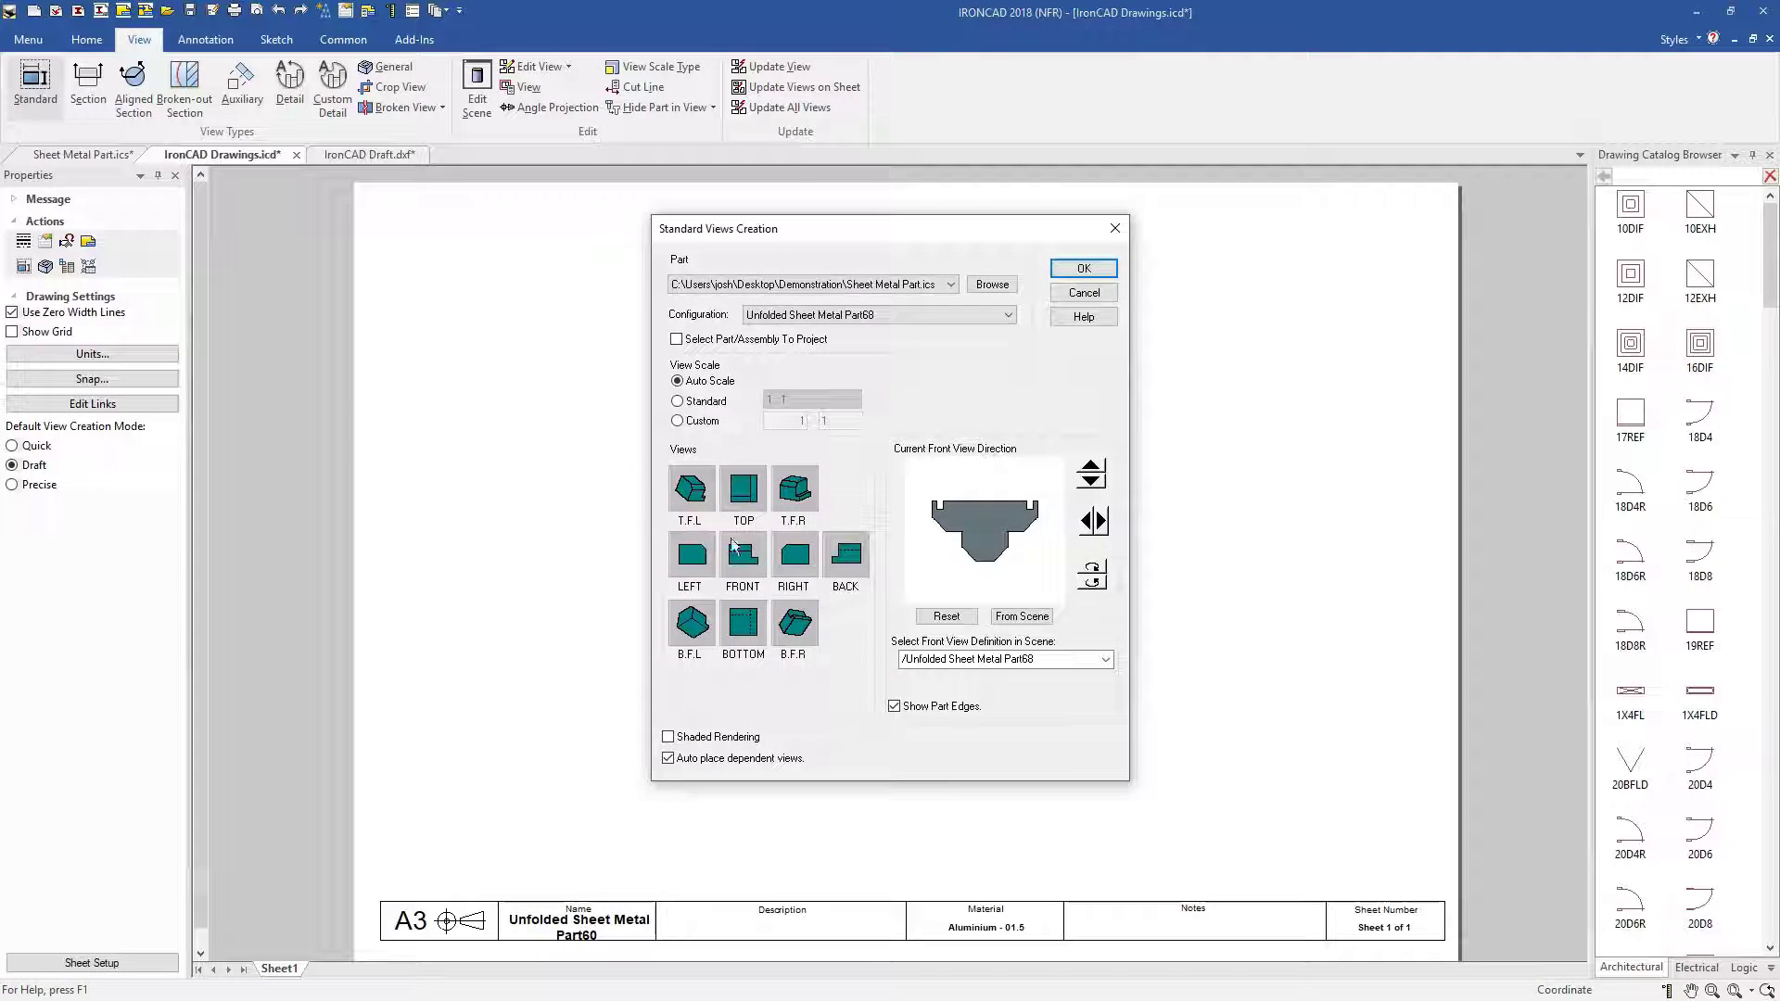
click(1082, 269)
click(906, 600)
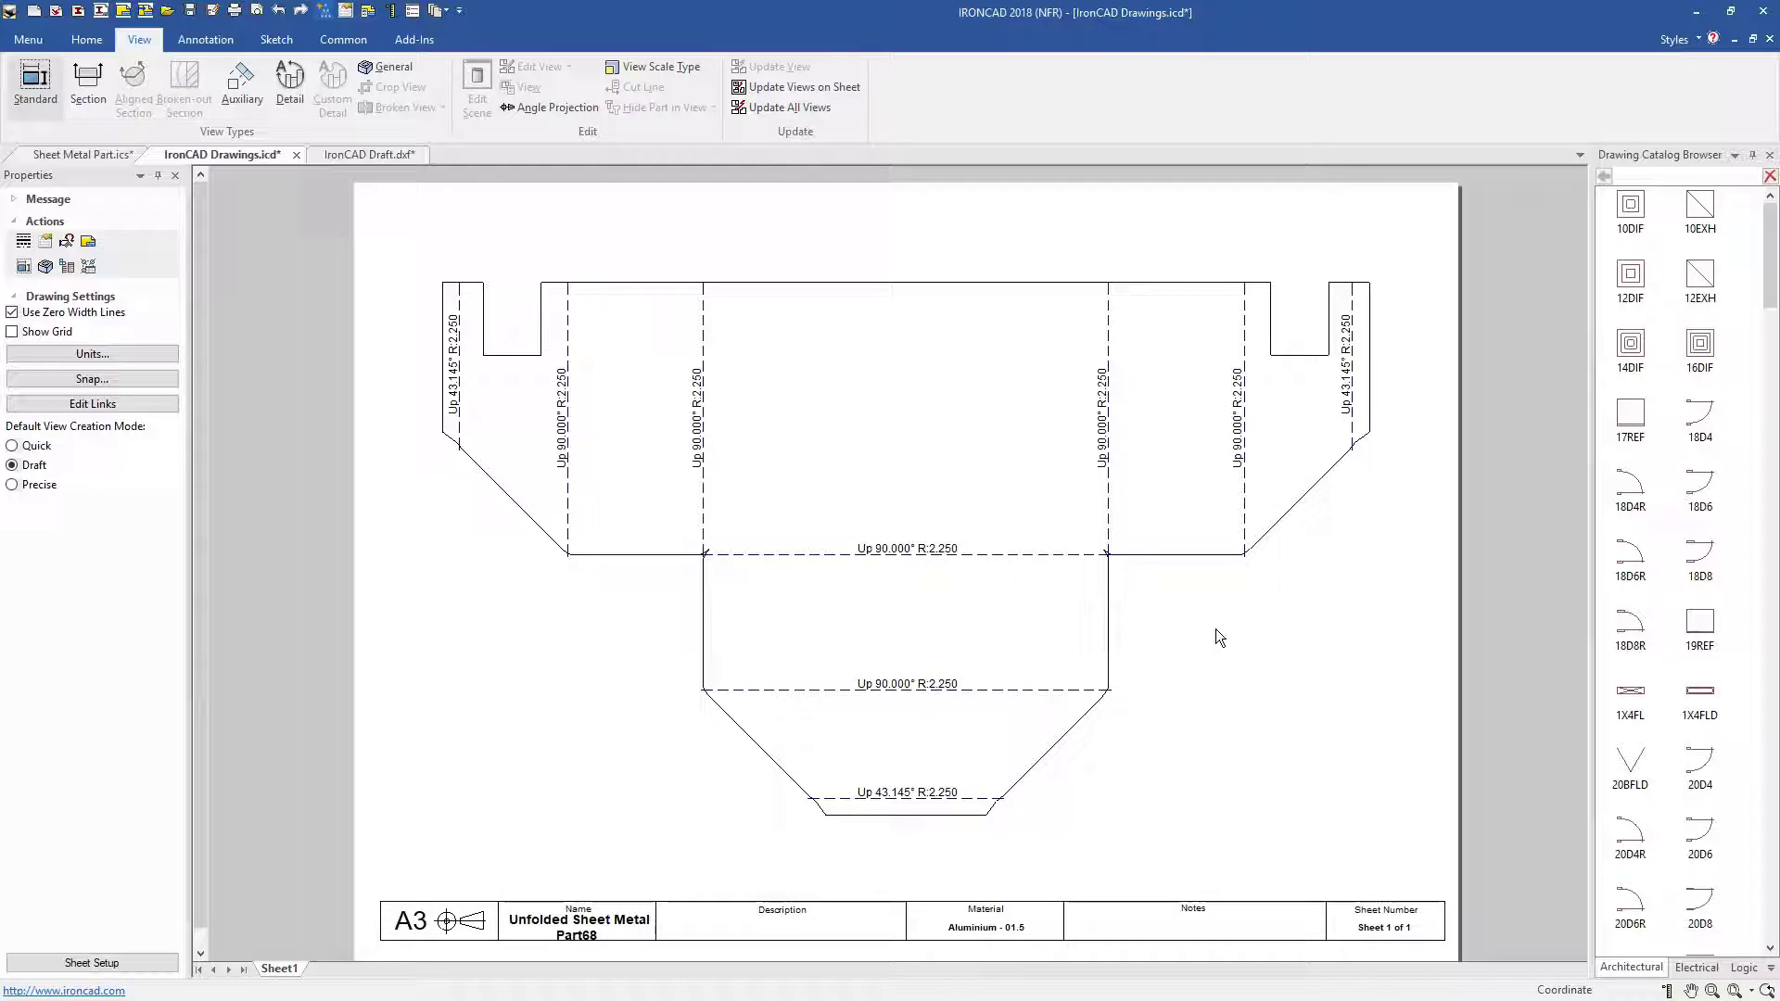
Place a top standard view of the unfolded part in IronCAD Draft.dxf with Bend Lines Annotations included.
click(383, 154)
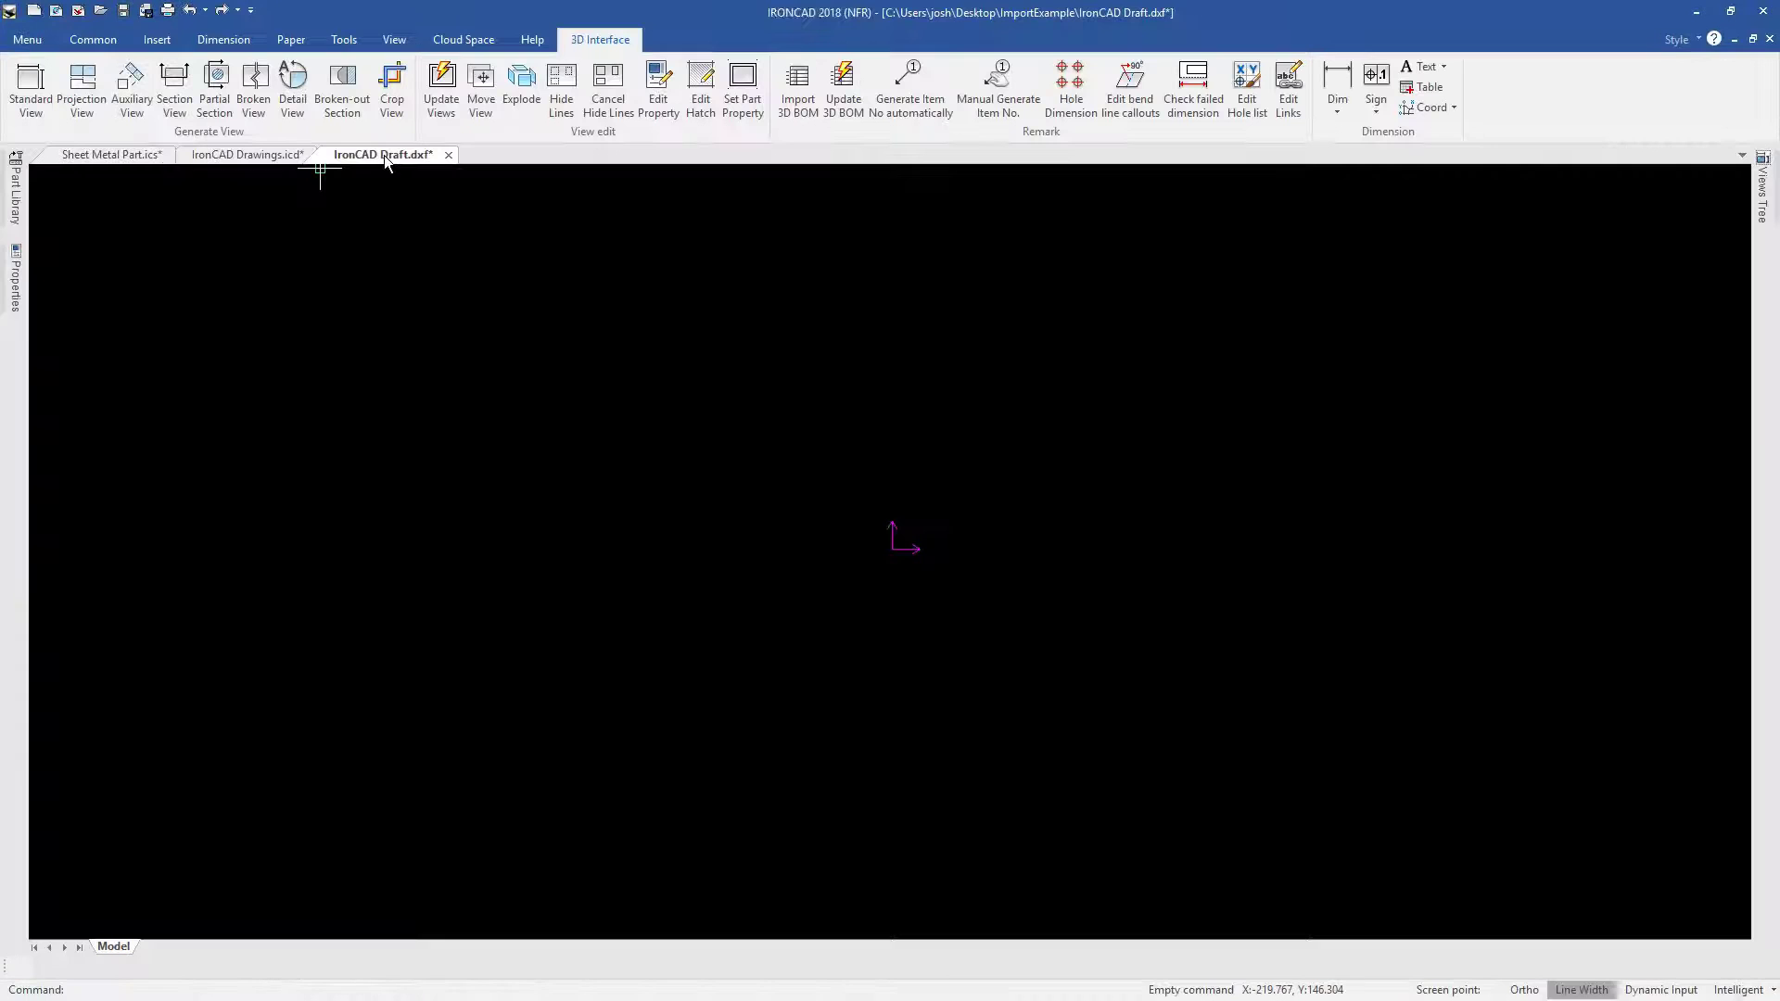
click(48, 88)
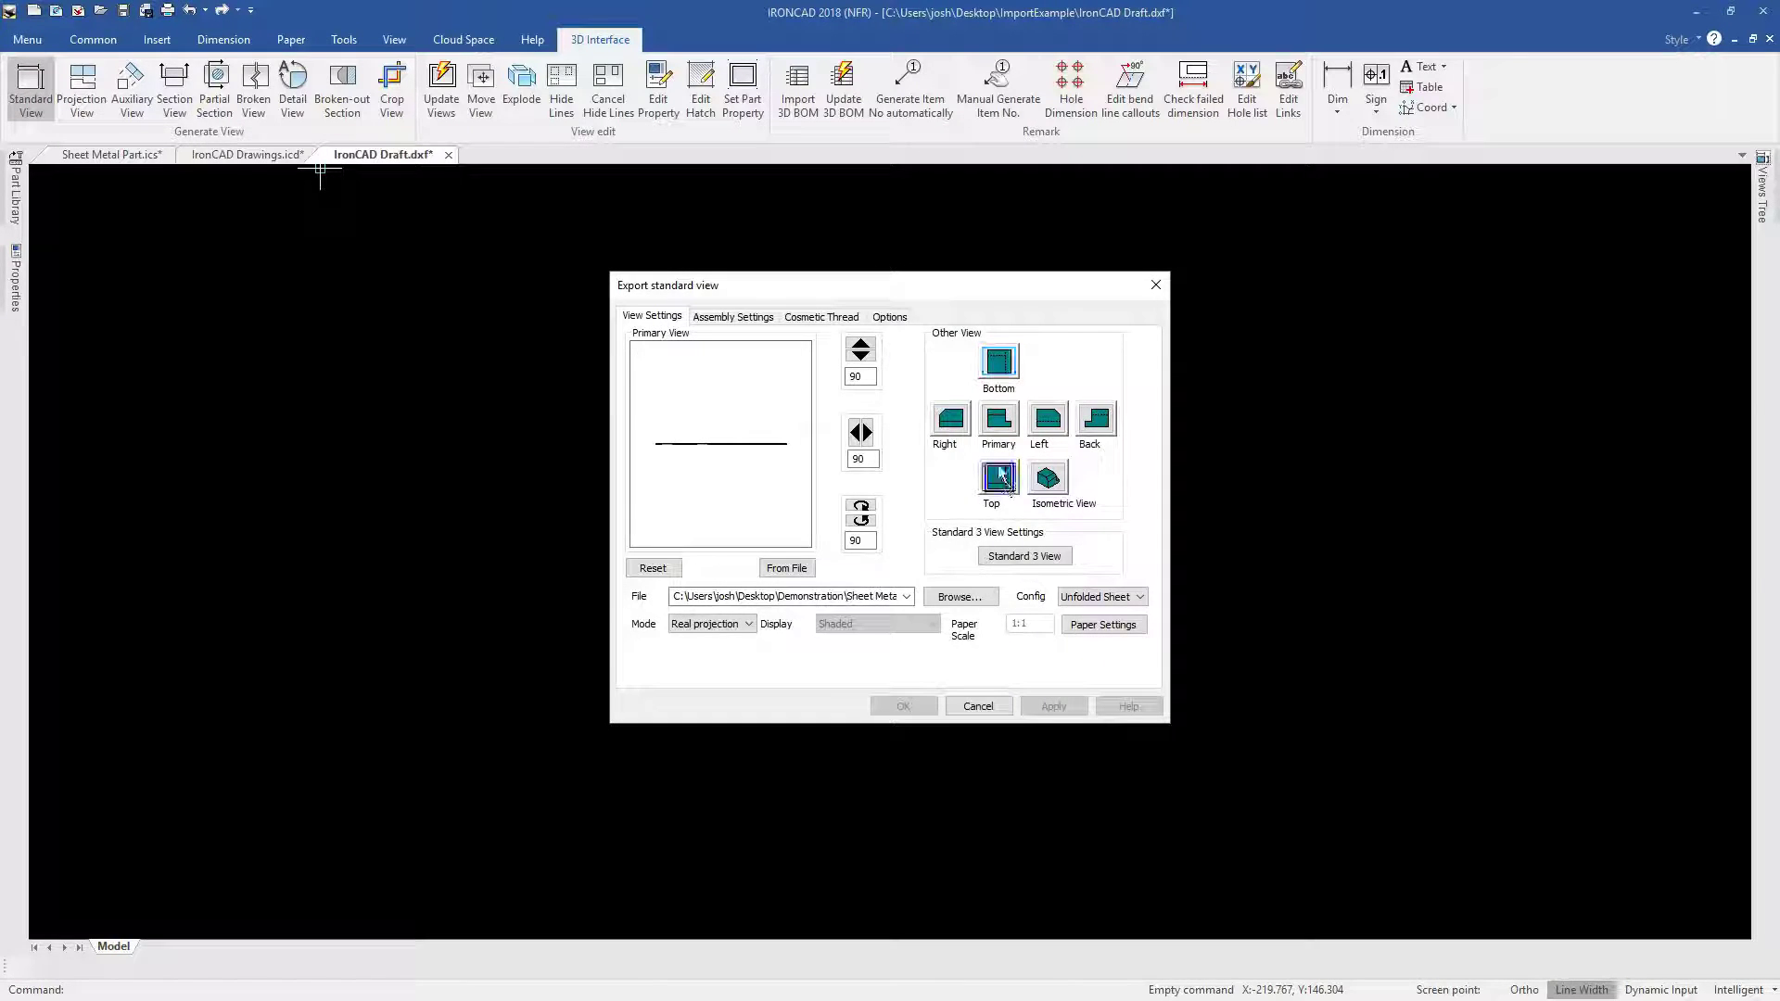
click(889, 316)
click(636, 509)
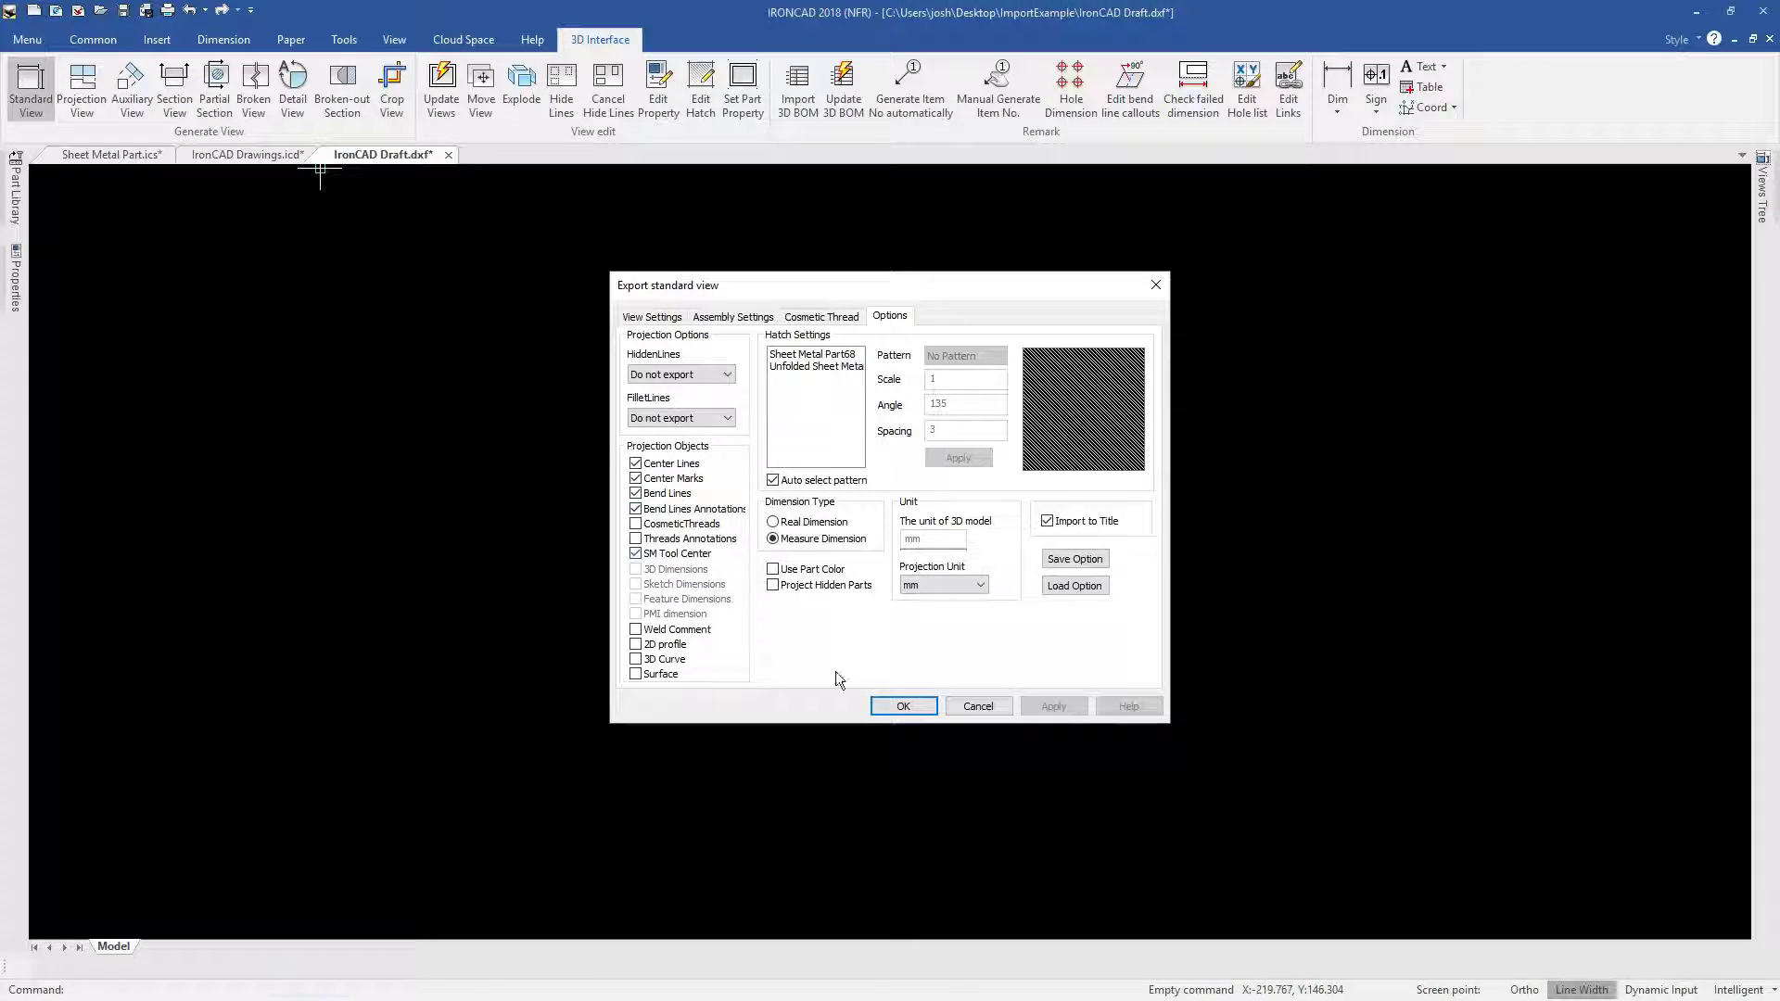
click(903, 706)
click(900, 572)
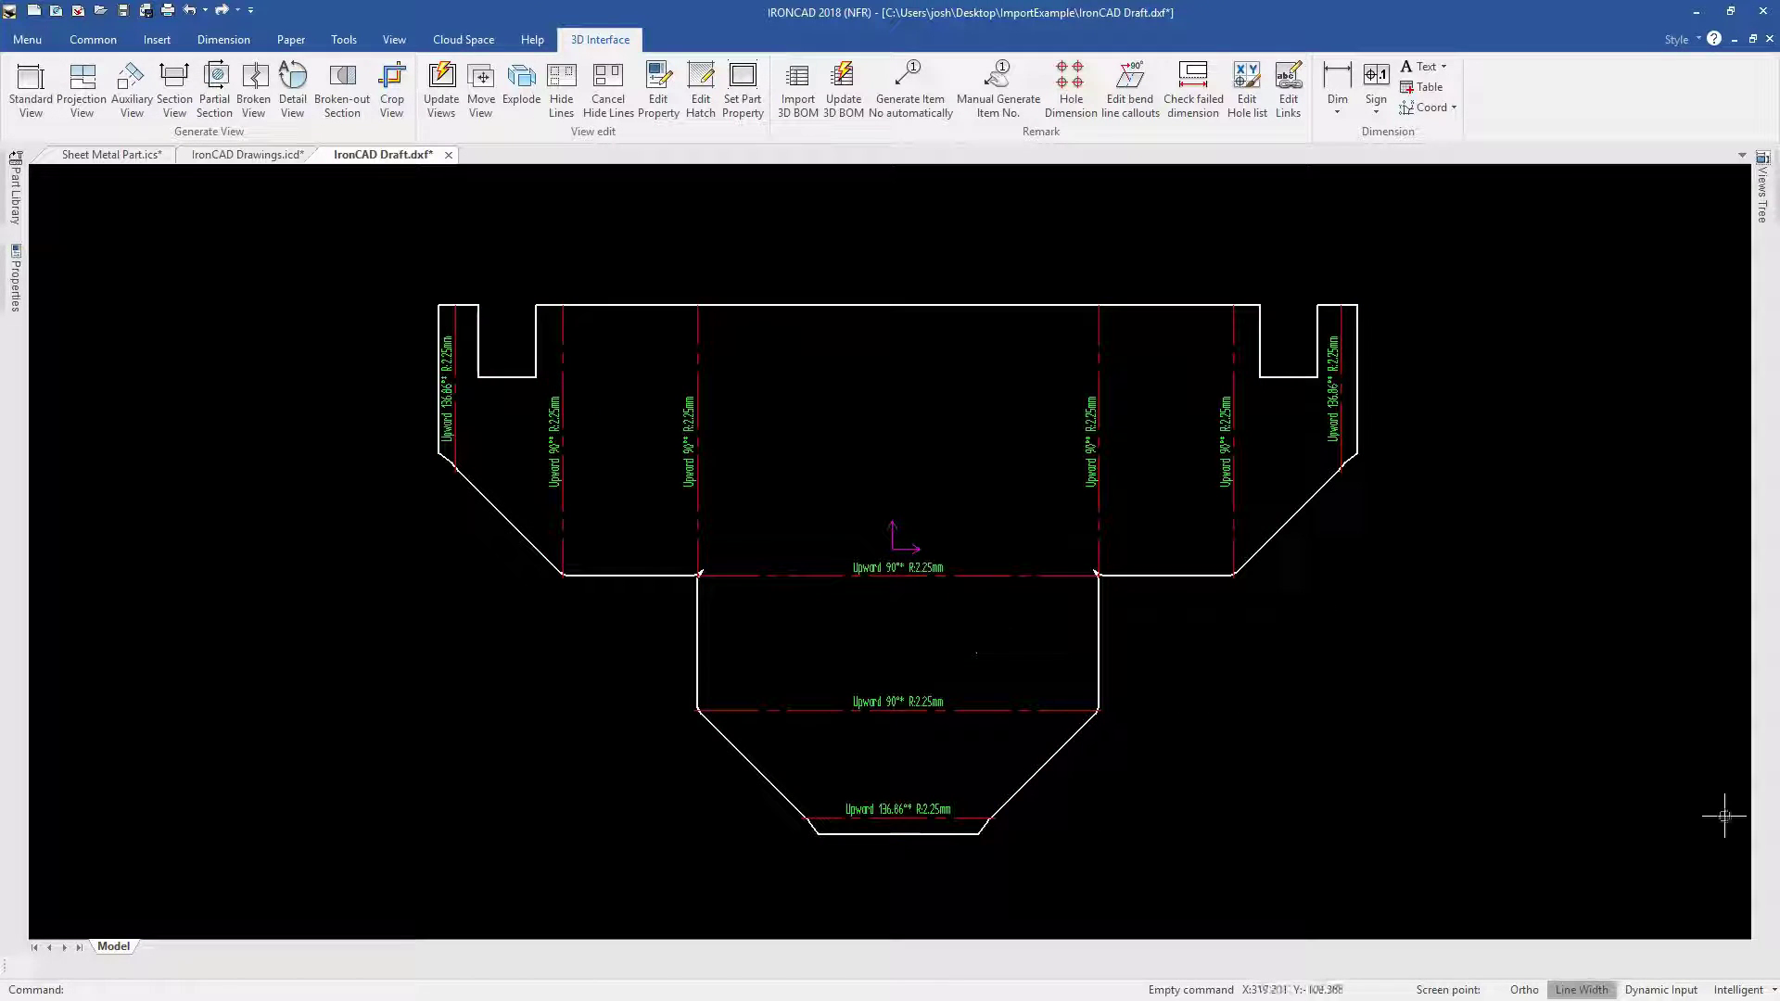
Return to Sheet Metal Part.ics and refold the flat sheet metal part.
click(104, 154)
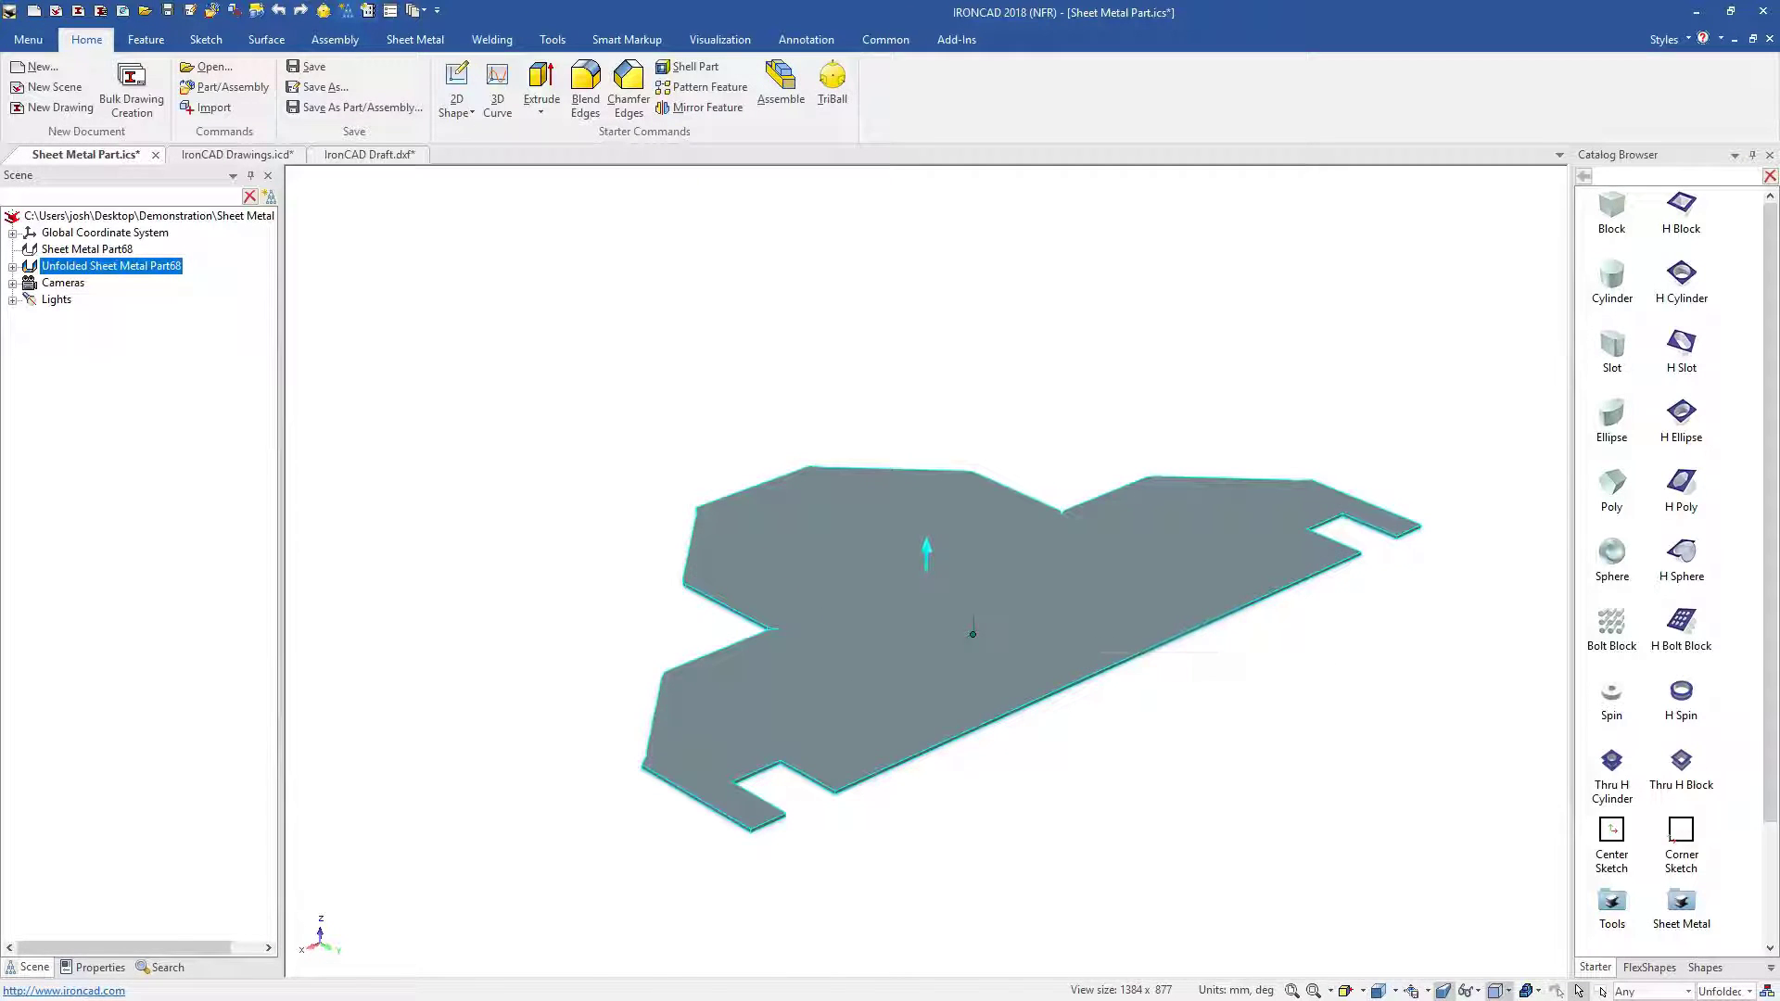
right_click(1283, 602)
click(1310, 393)
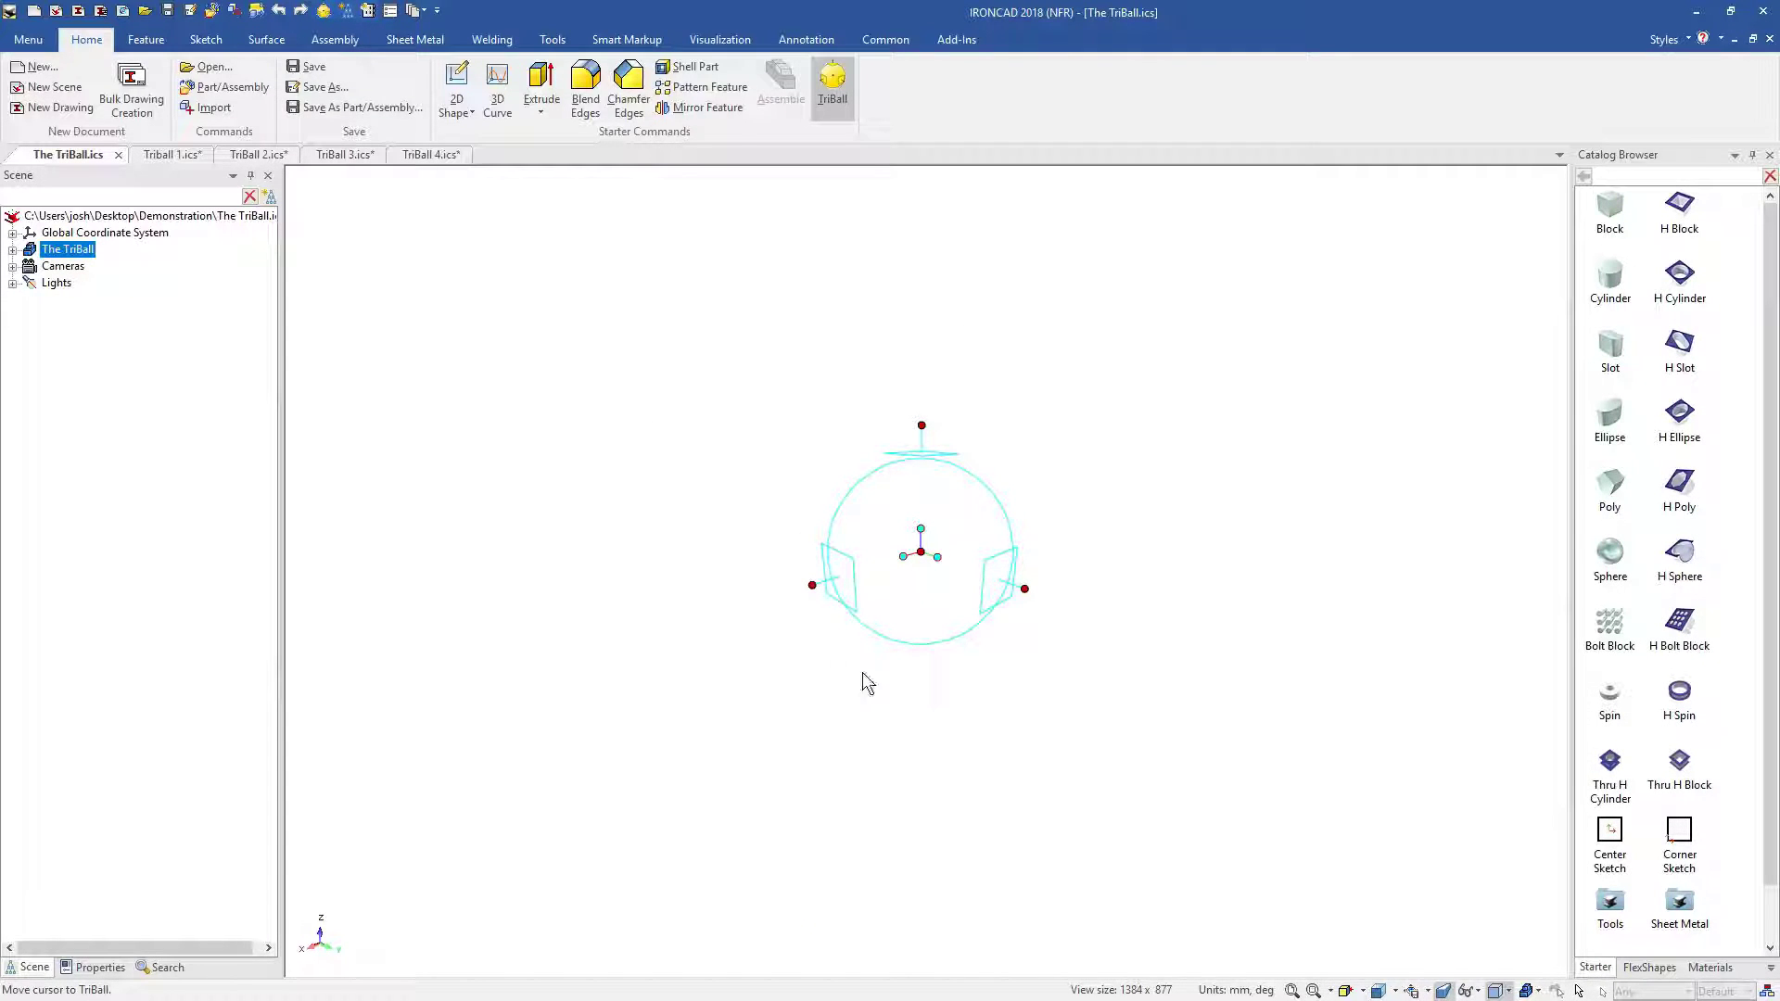
In Triball 1.ics, create two linked copies of the ISO Tanker in a row beside the original with the TriBall.
click(173, 154)
click(636, 610)
key(F10)
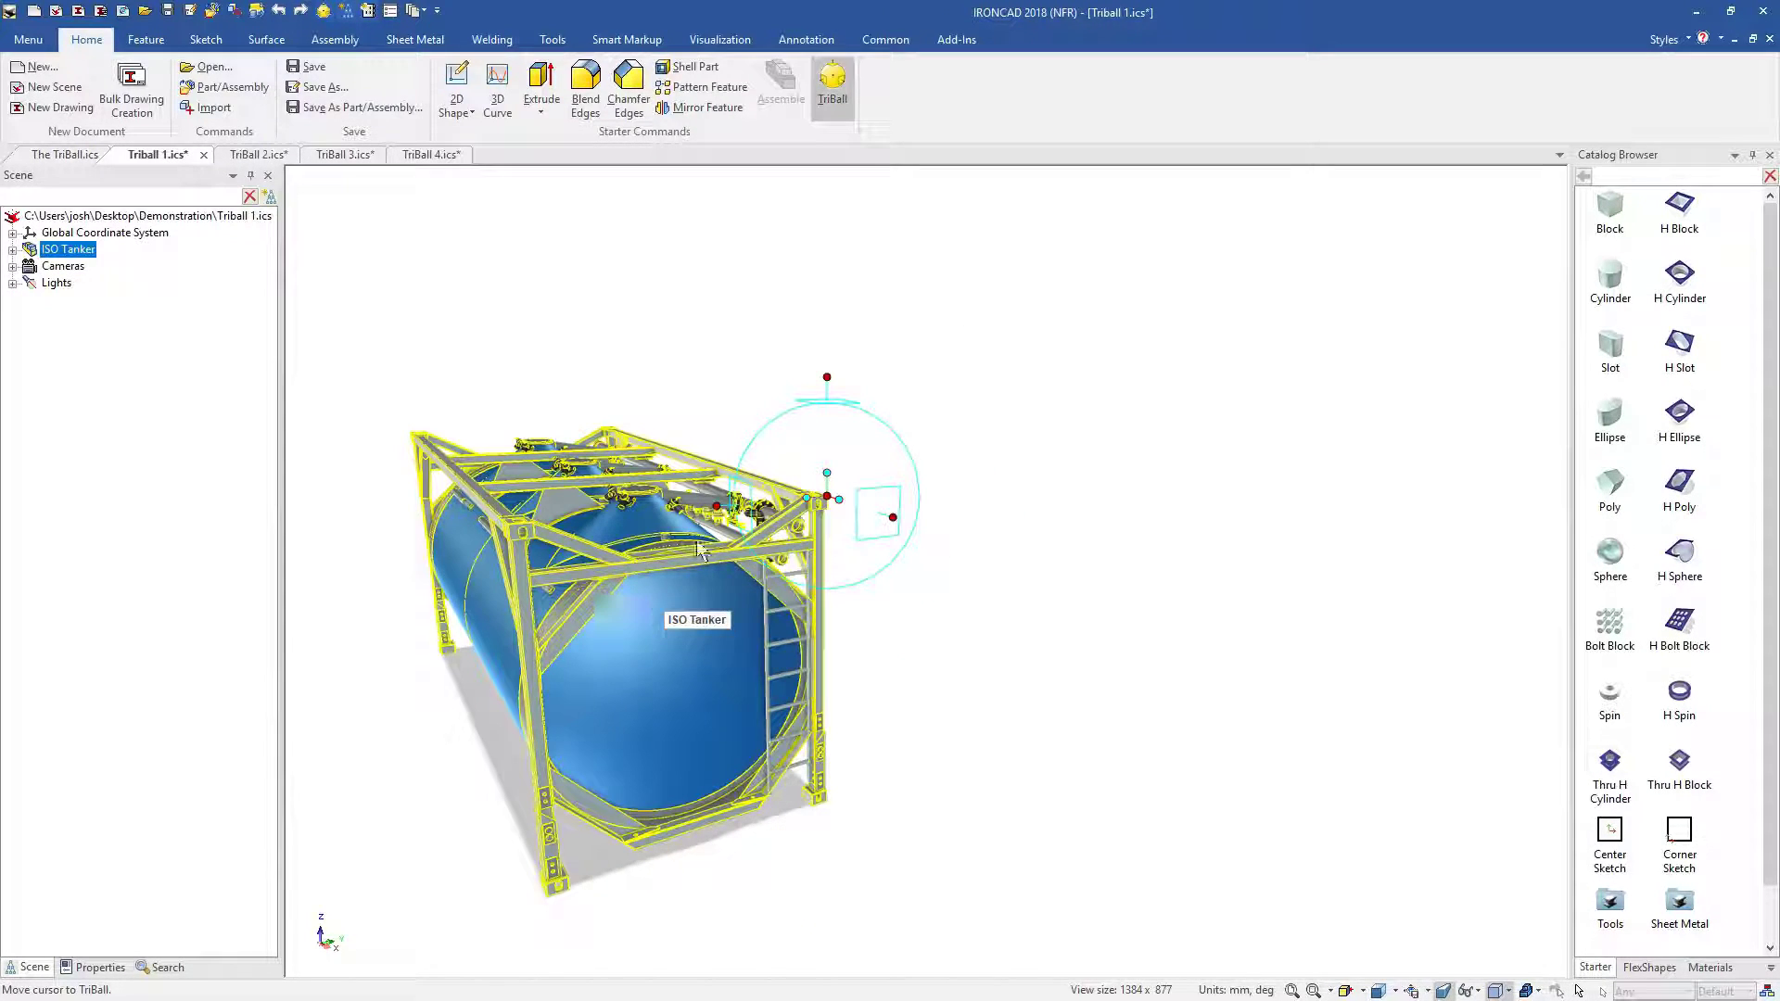
right_drag(729, 506, 1074, 475)
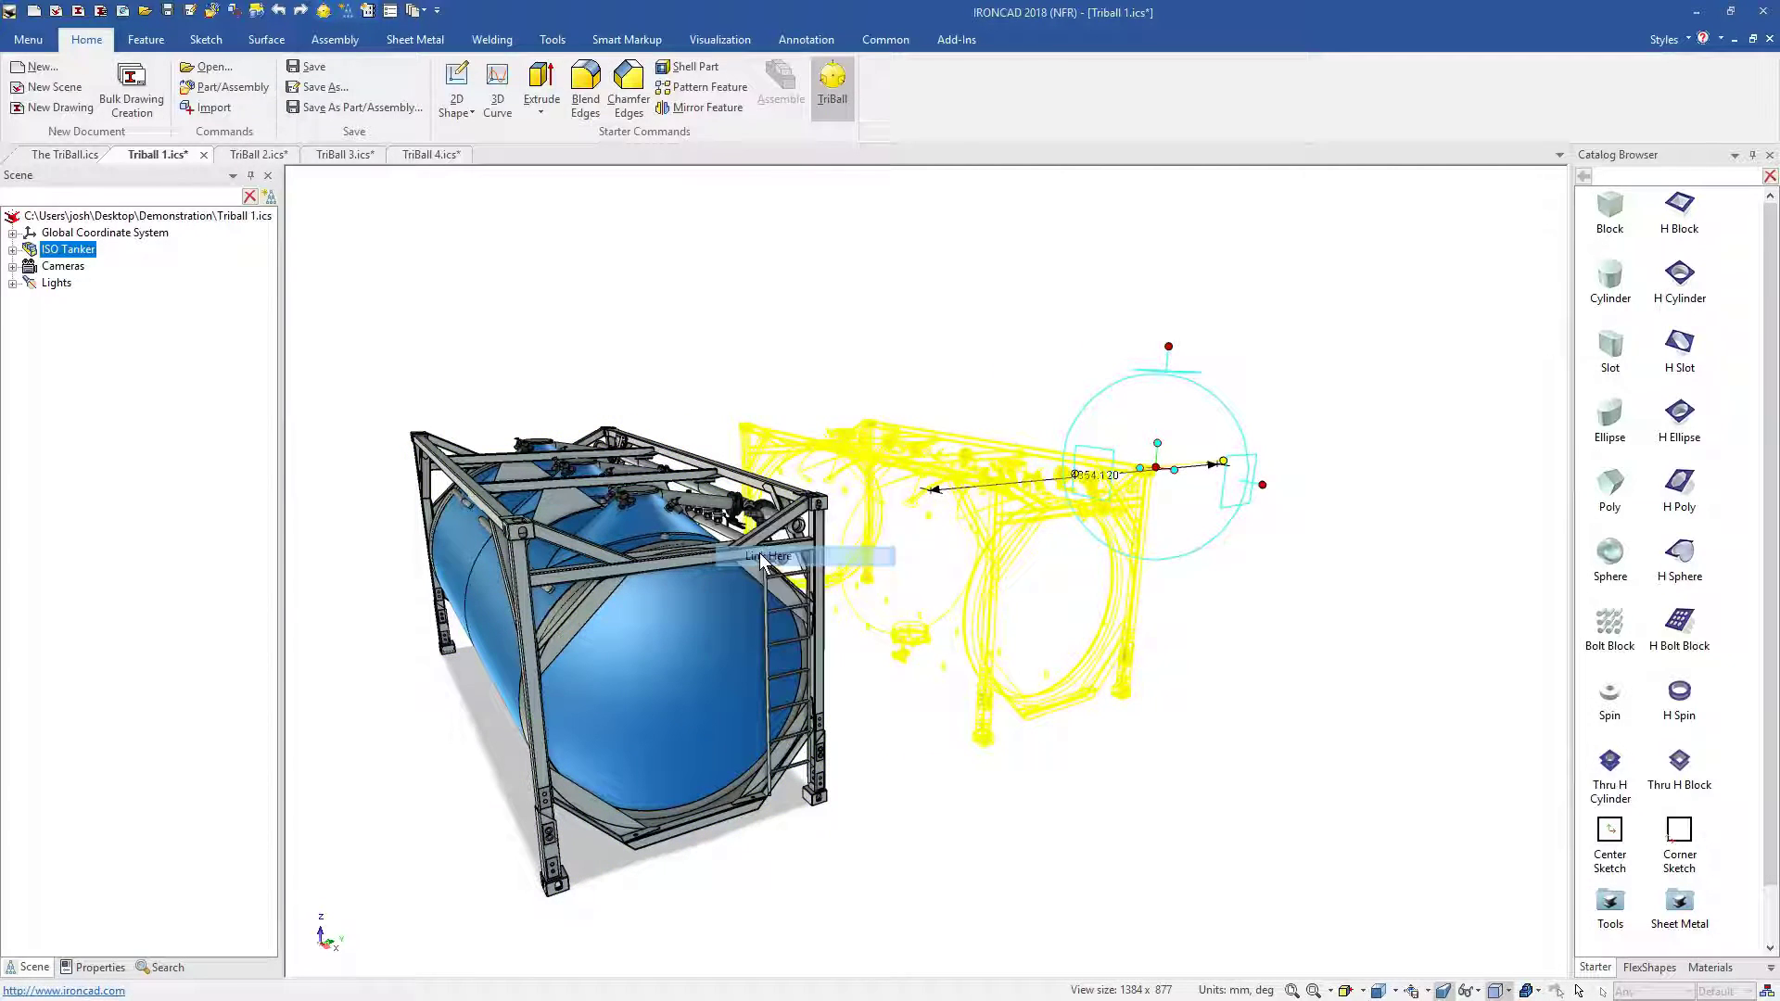
click(807, 555)
click(960, 390)
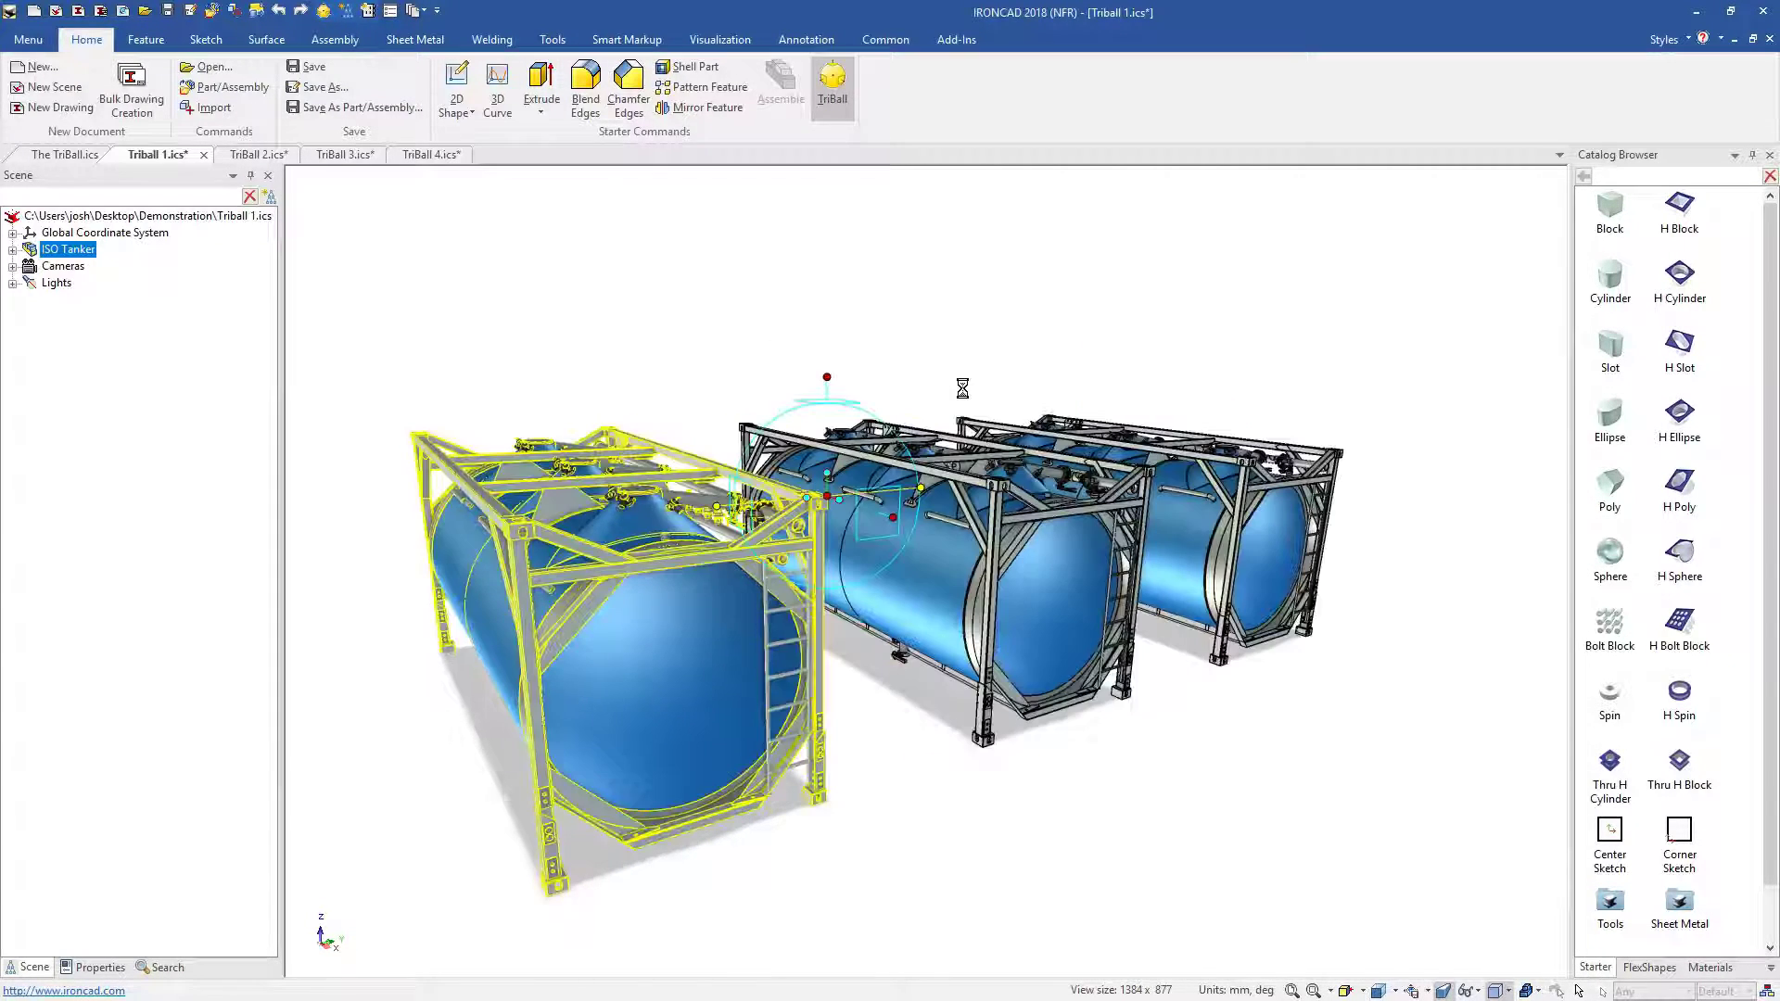
click(962, 388)
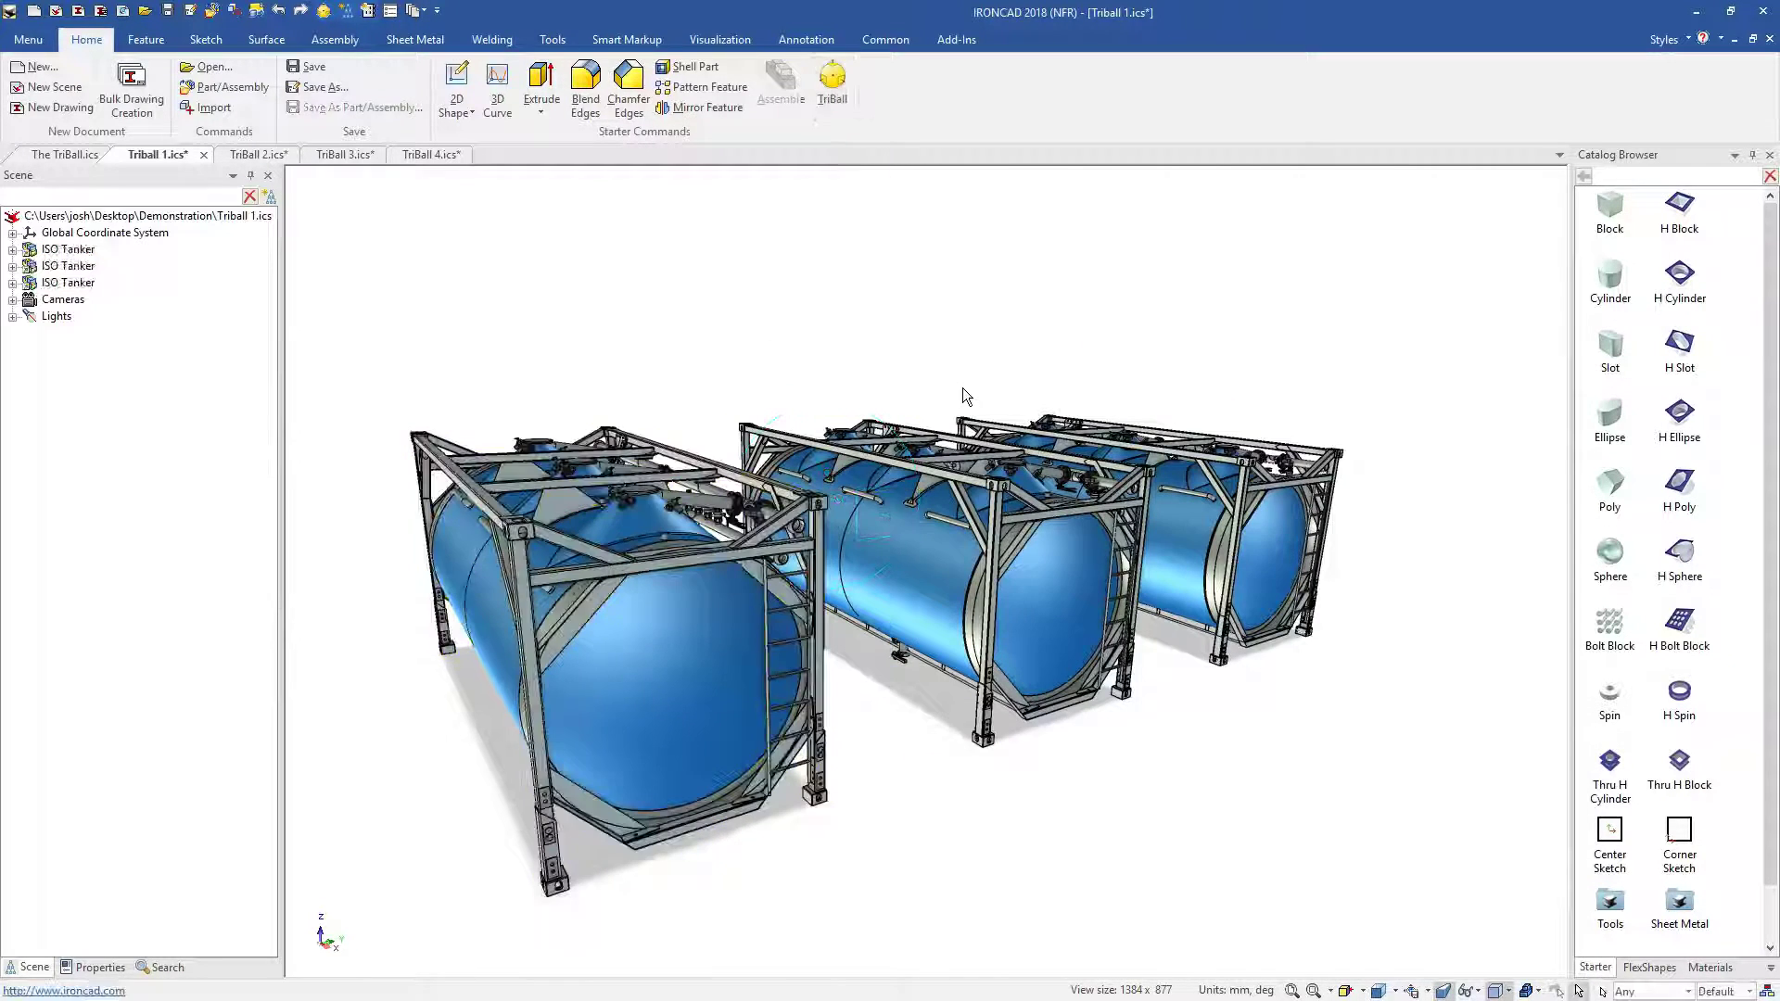
In TriBall 2.ics, pattern the H Cylinder hole in a full circle around the wheel rim's upper face with the TriBall.
click(245, 155)
click(892, 554)
key(F10)
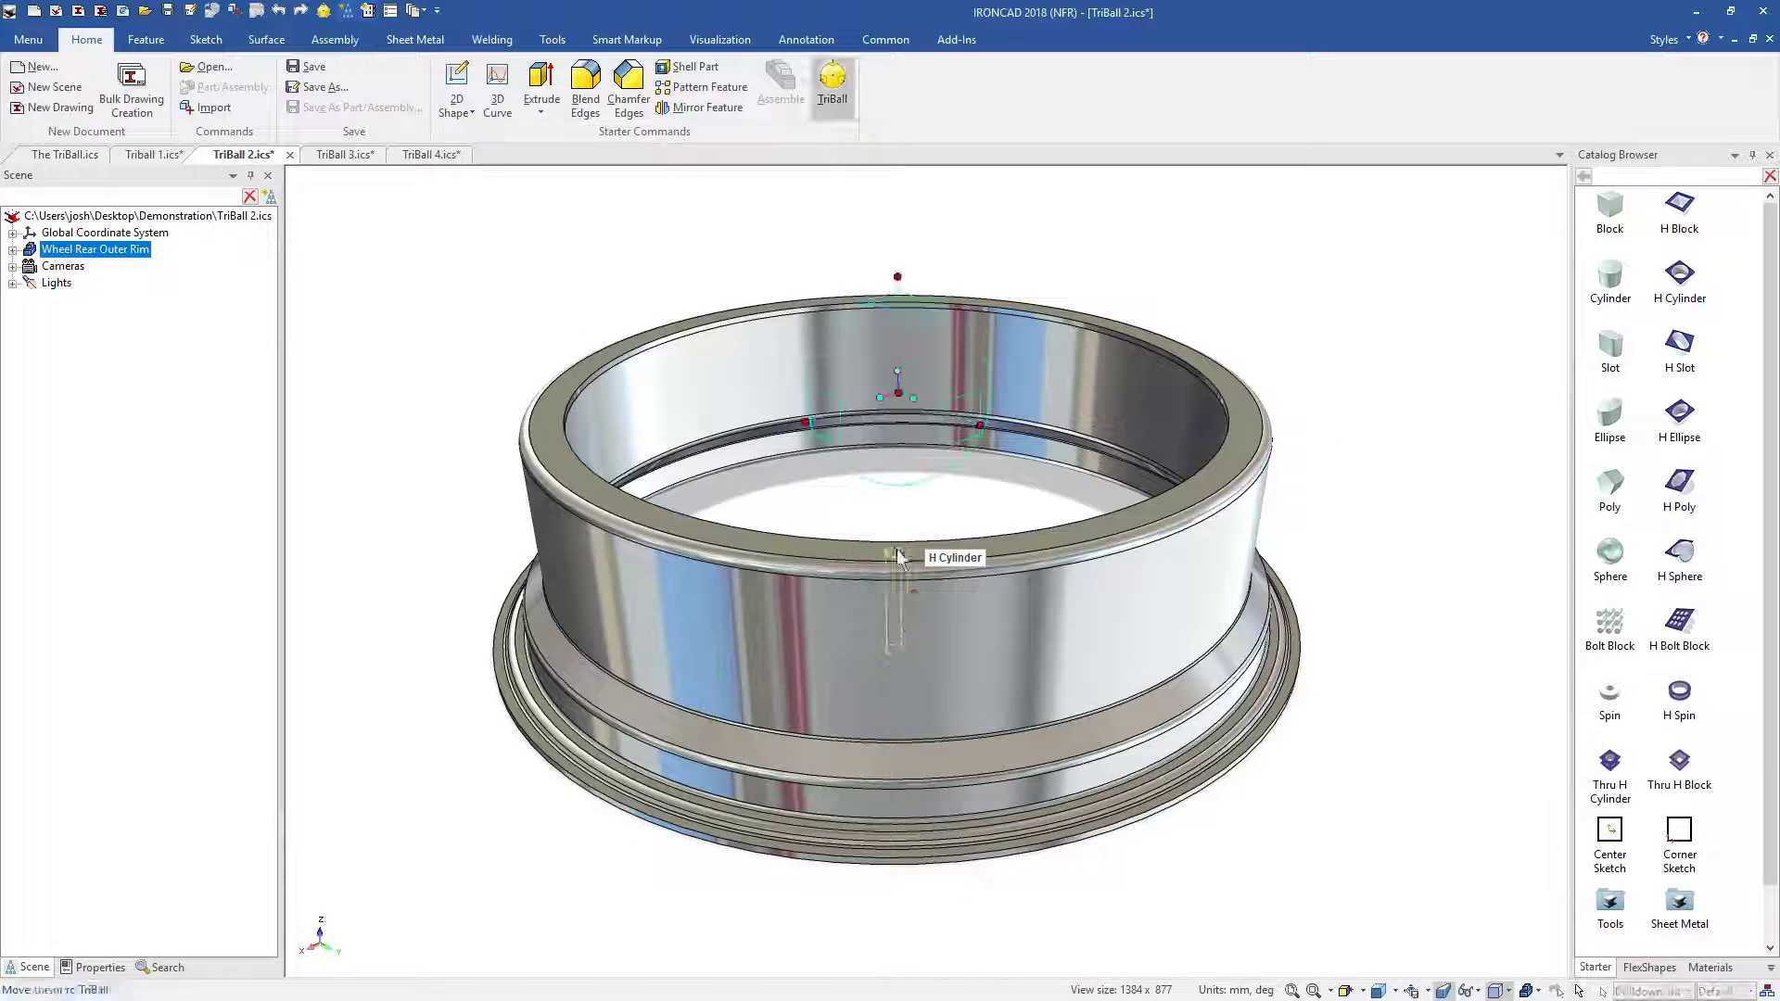
right_drag(921, 351, 818, 345)
click(871, 421)
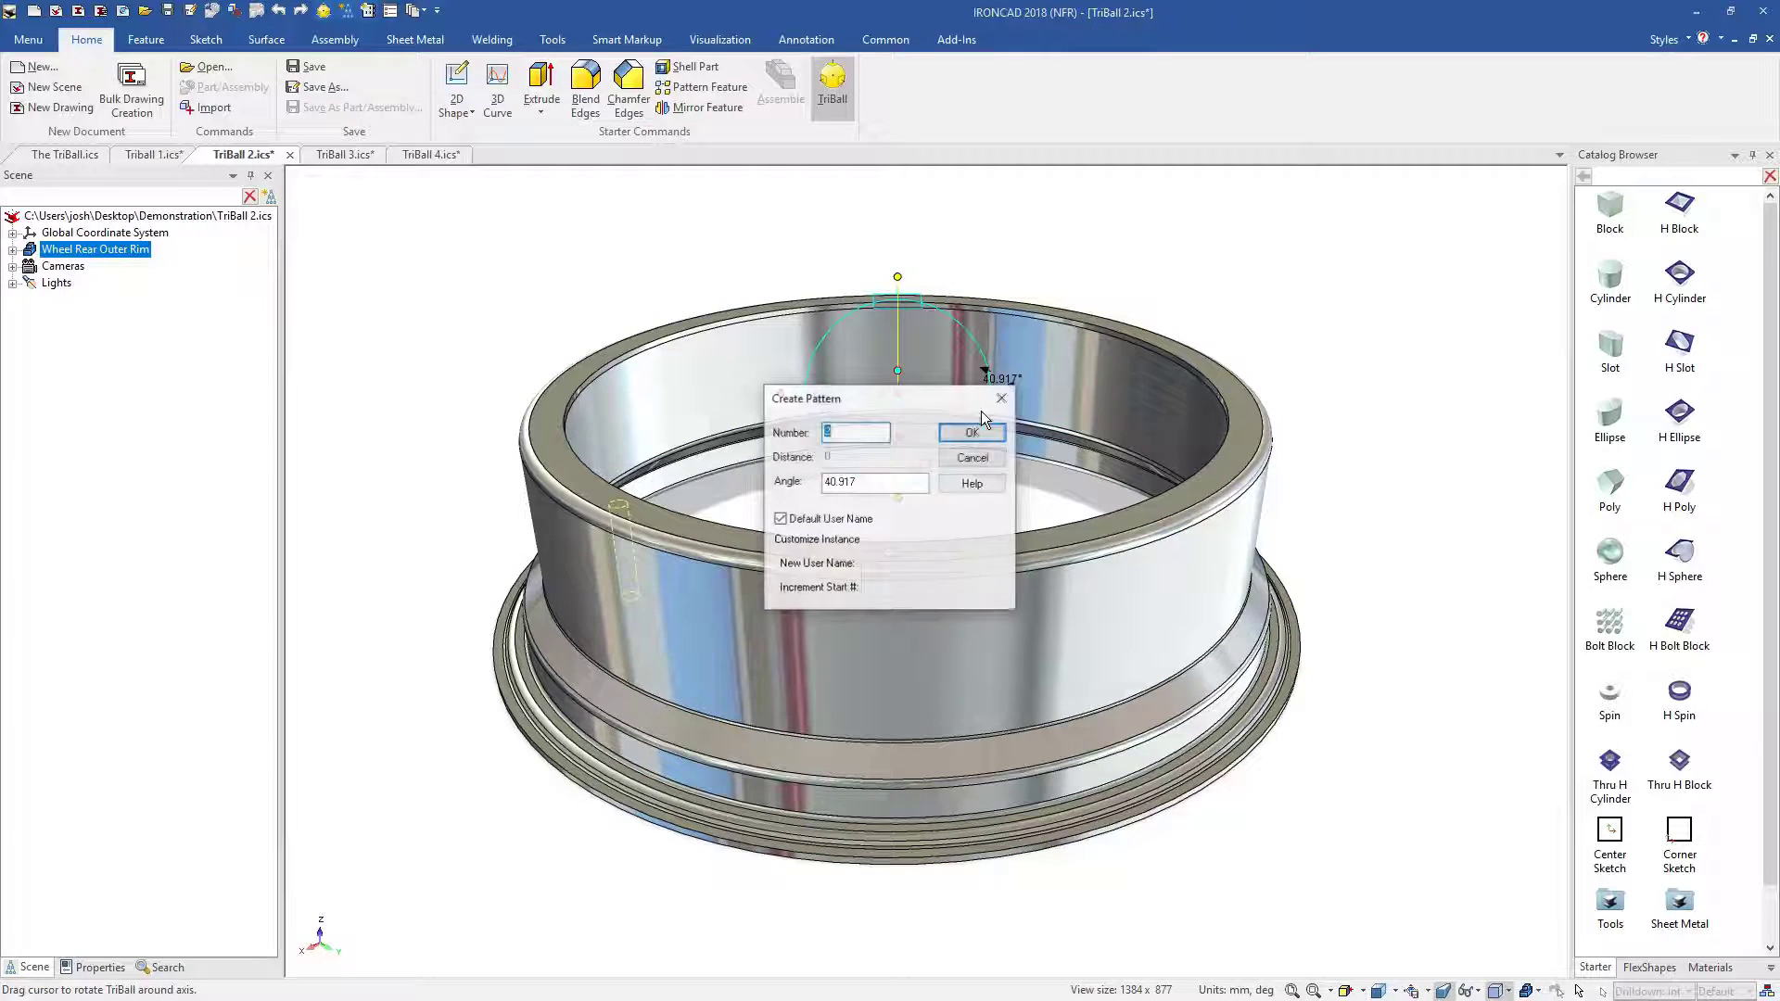
click(985, 431)
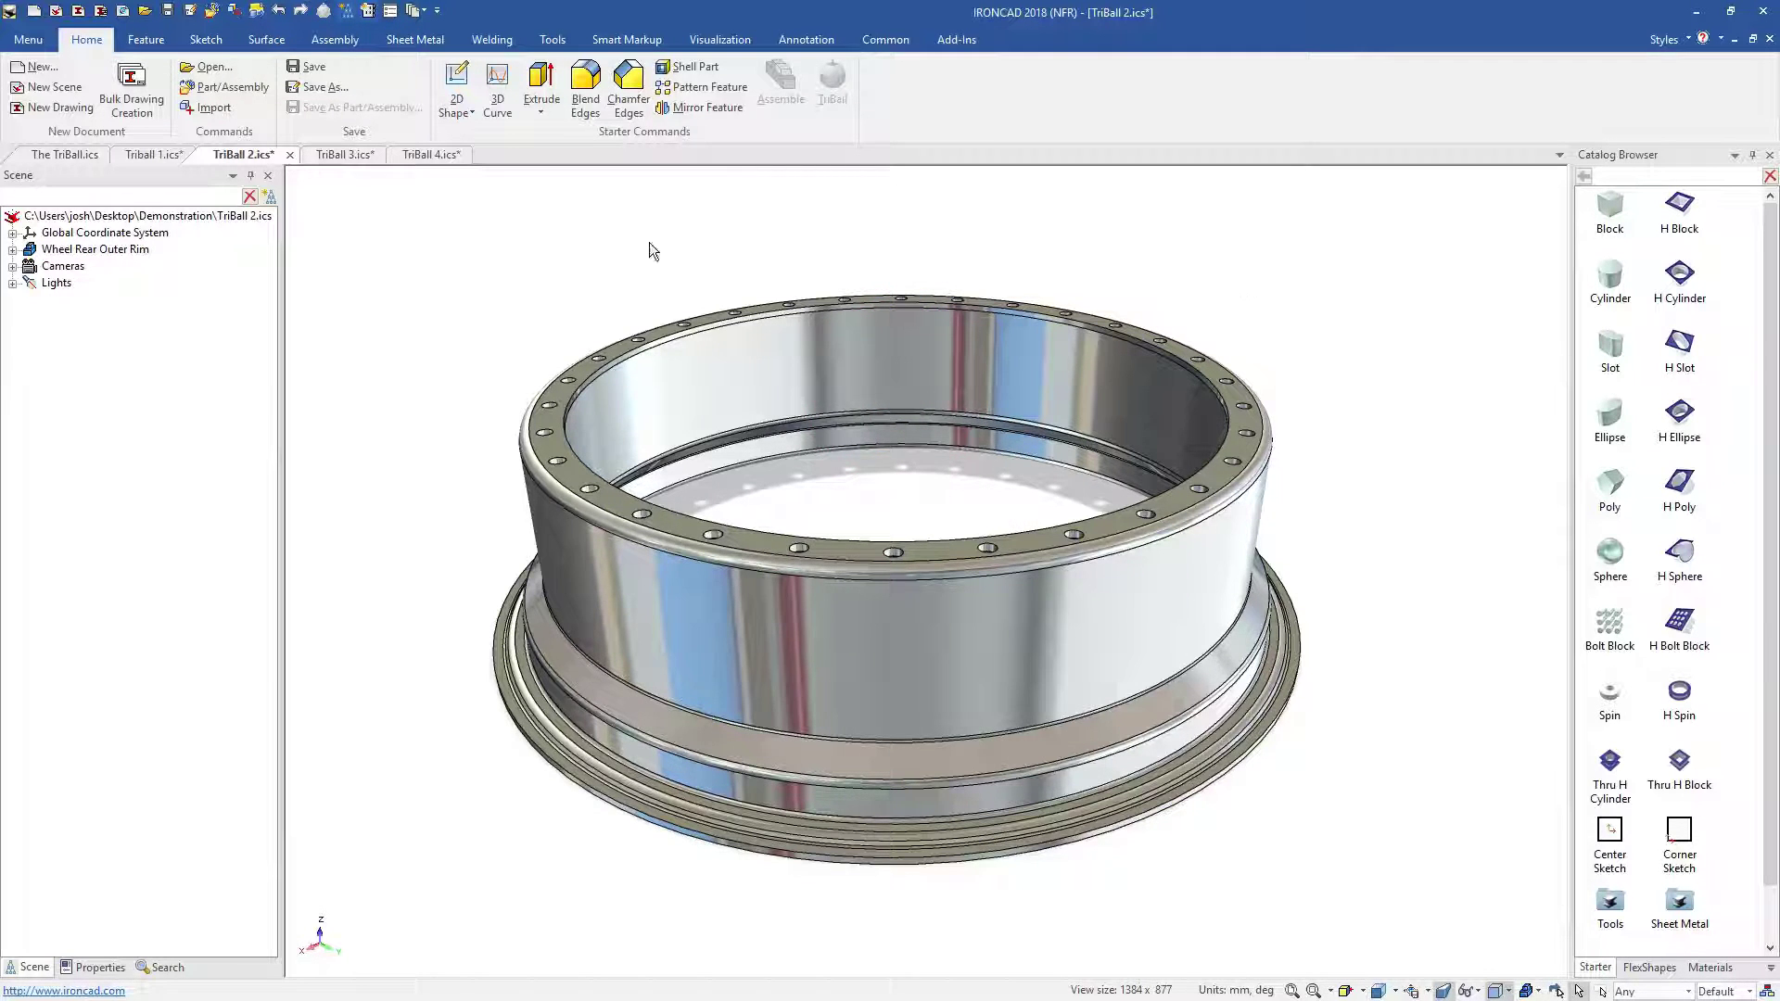
In TriBall 3.ics, place an H Cylinder on the blue part and reposition its angled end under the black flange with the TriBall.
click(345, 154)
drag(1679, 273, 784, 654)
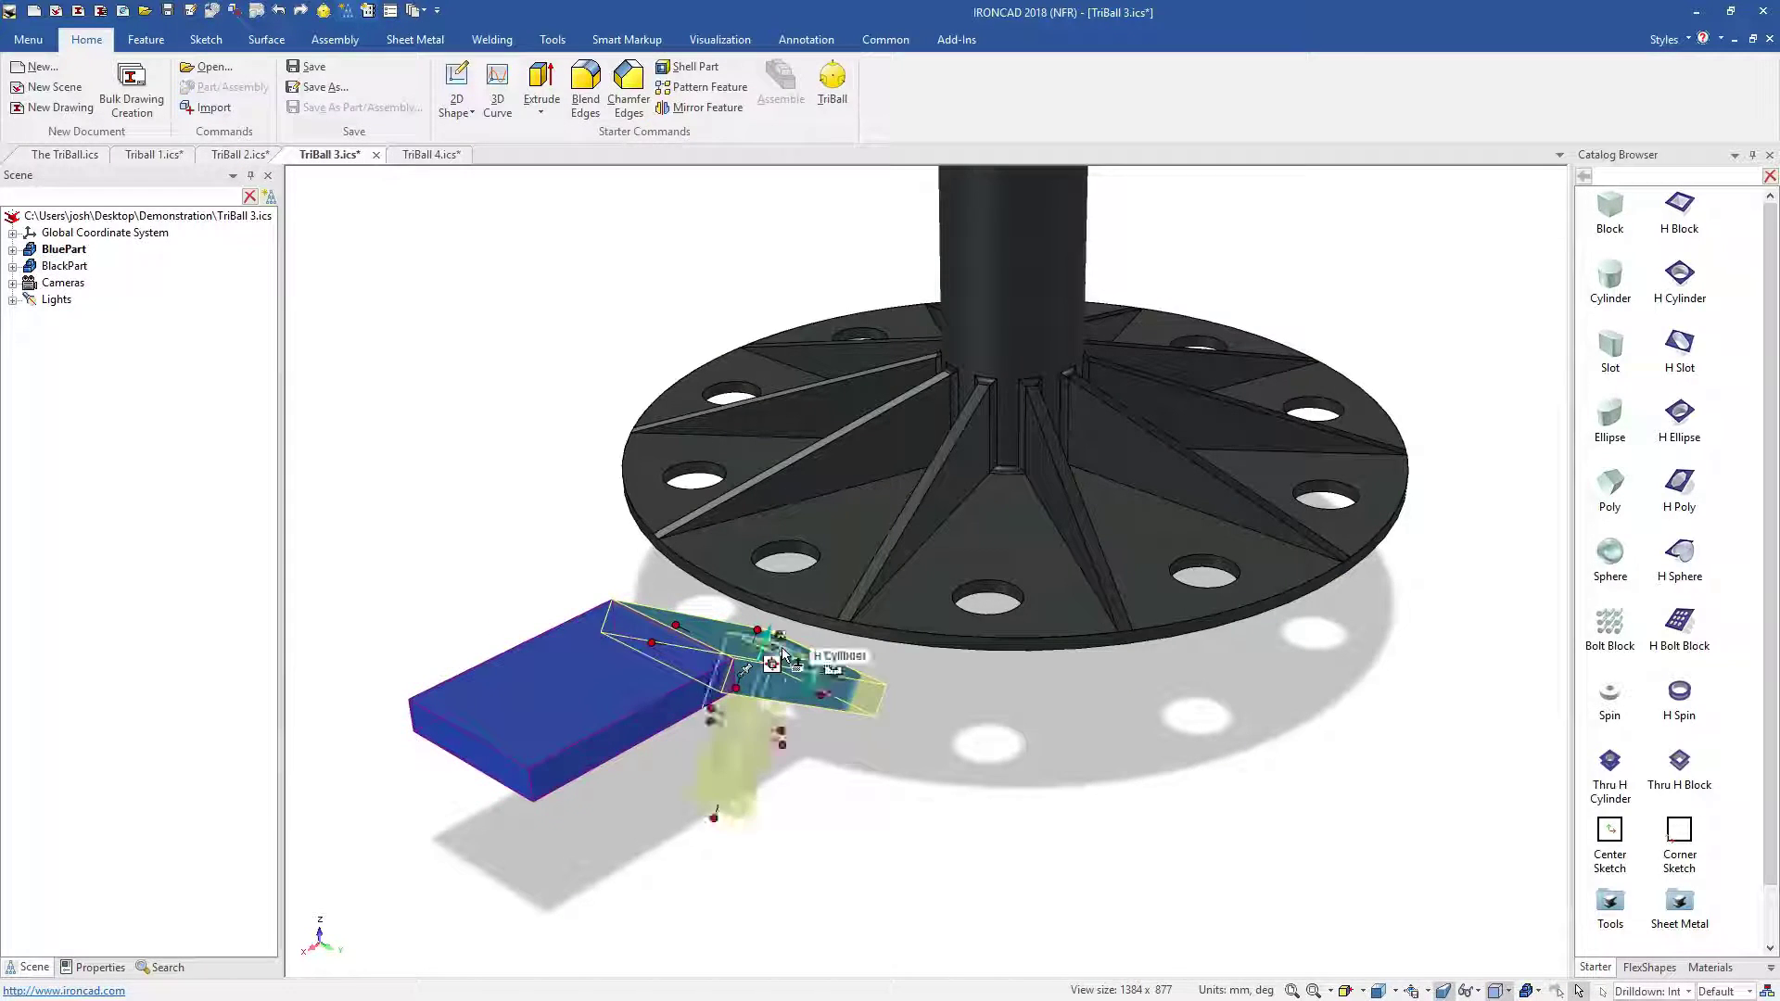
key(F10)
drag(664, 631, 592, 738)
key(F10)
click(1461, 463)
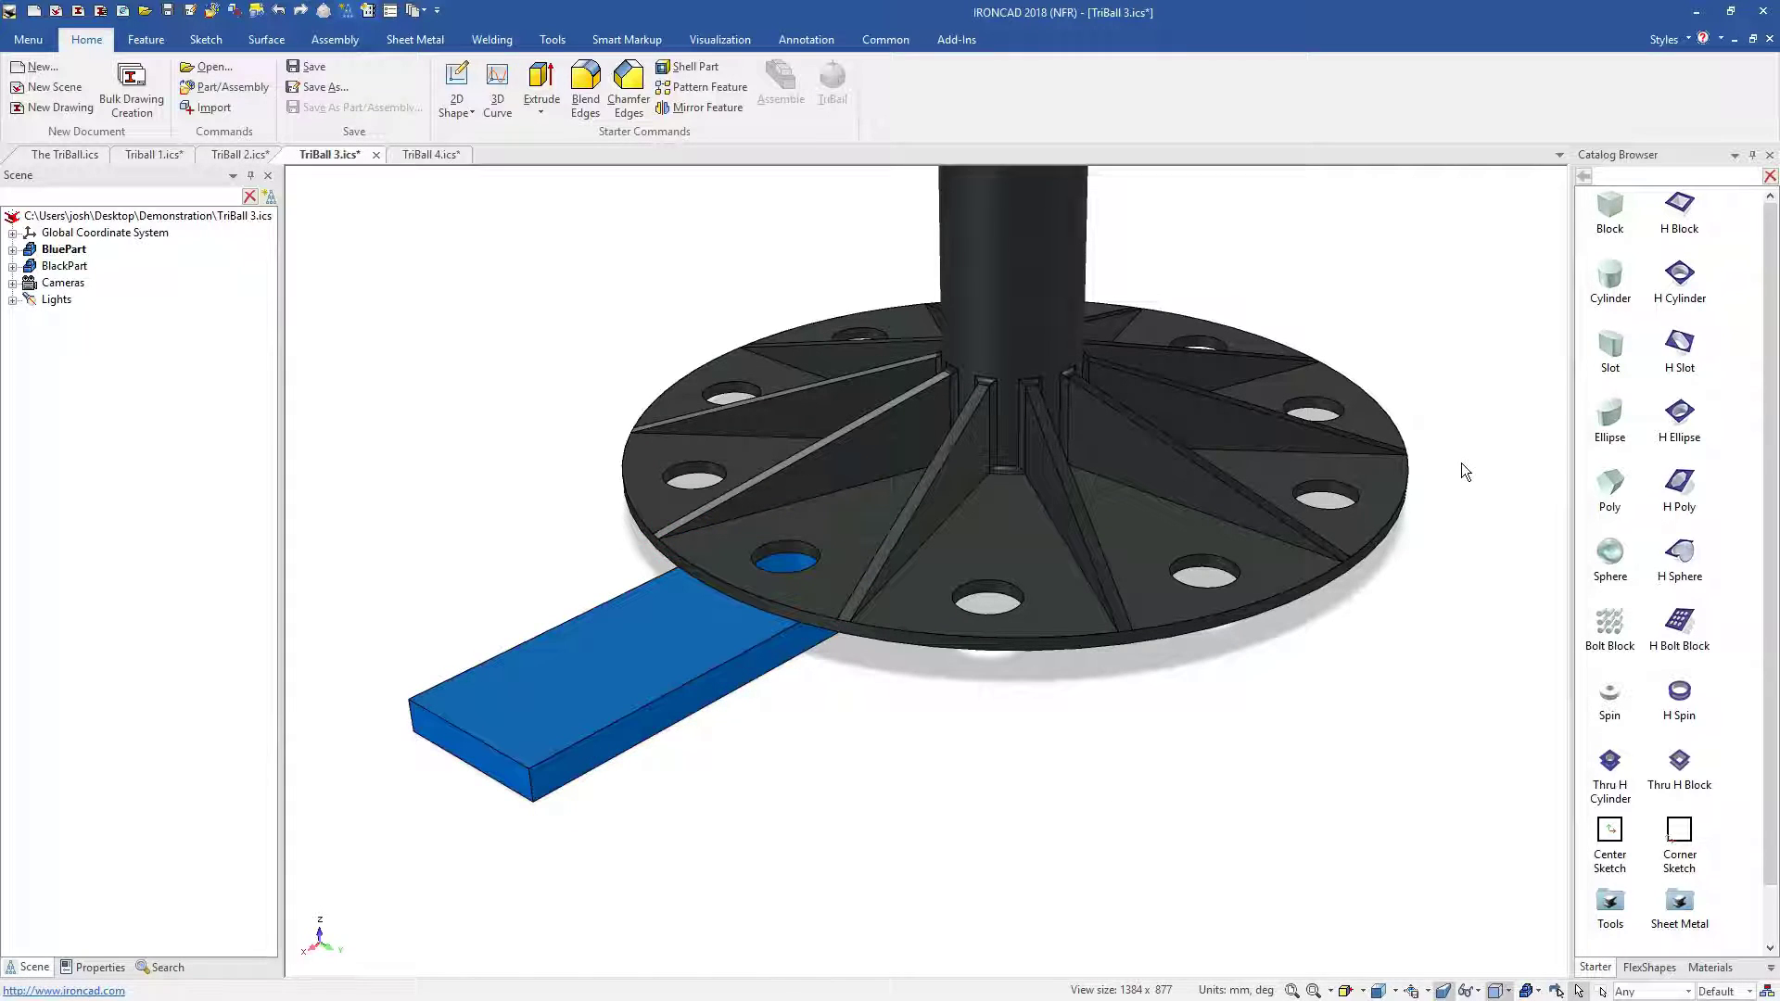
In TriBall 4.ics, create multiple instances of the grooved roller assembly at the hole centers of the dark feed box plate.
click(431, 154)
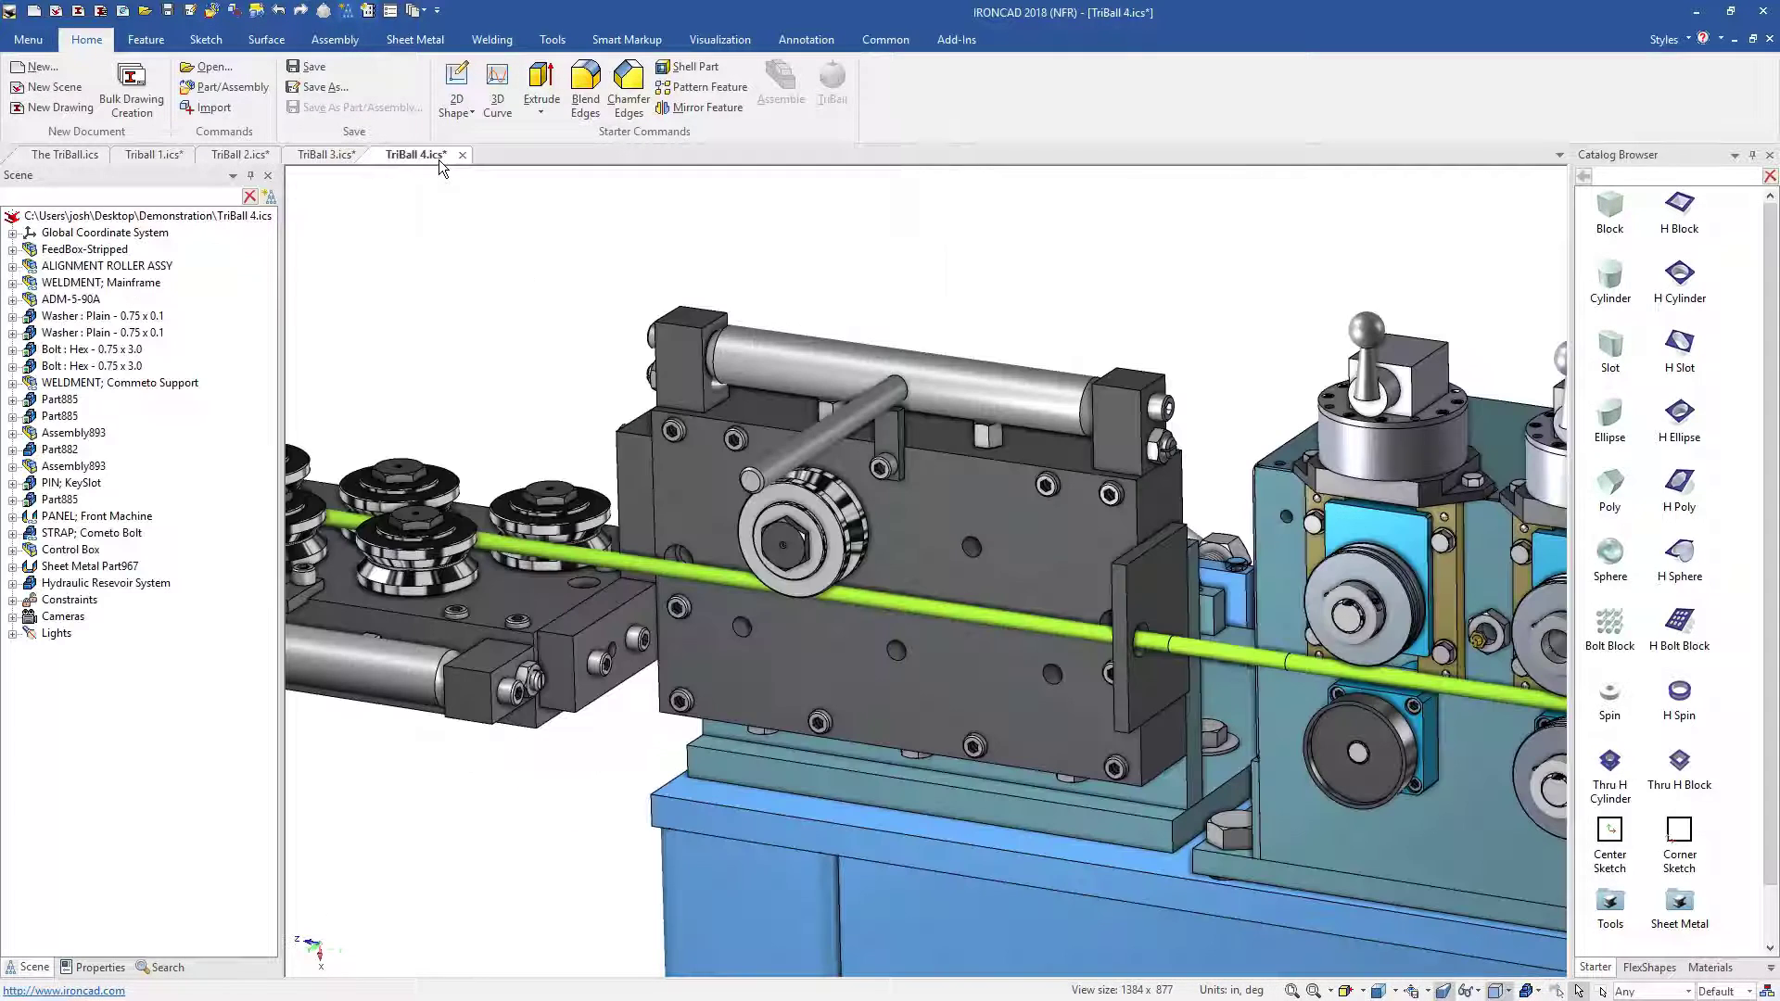
click(820, 534)
key(F10)
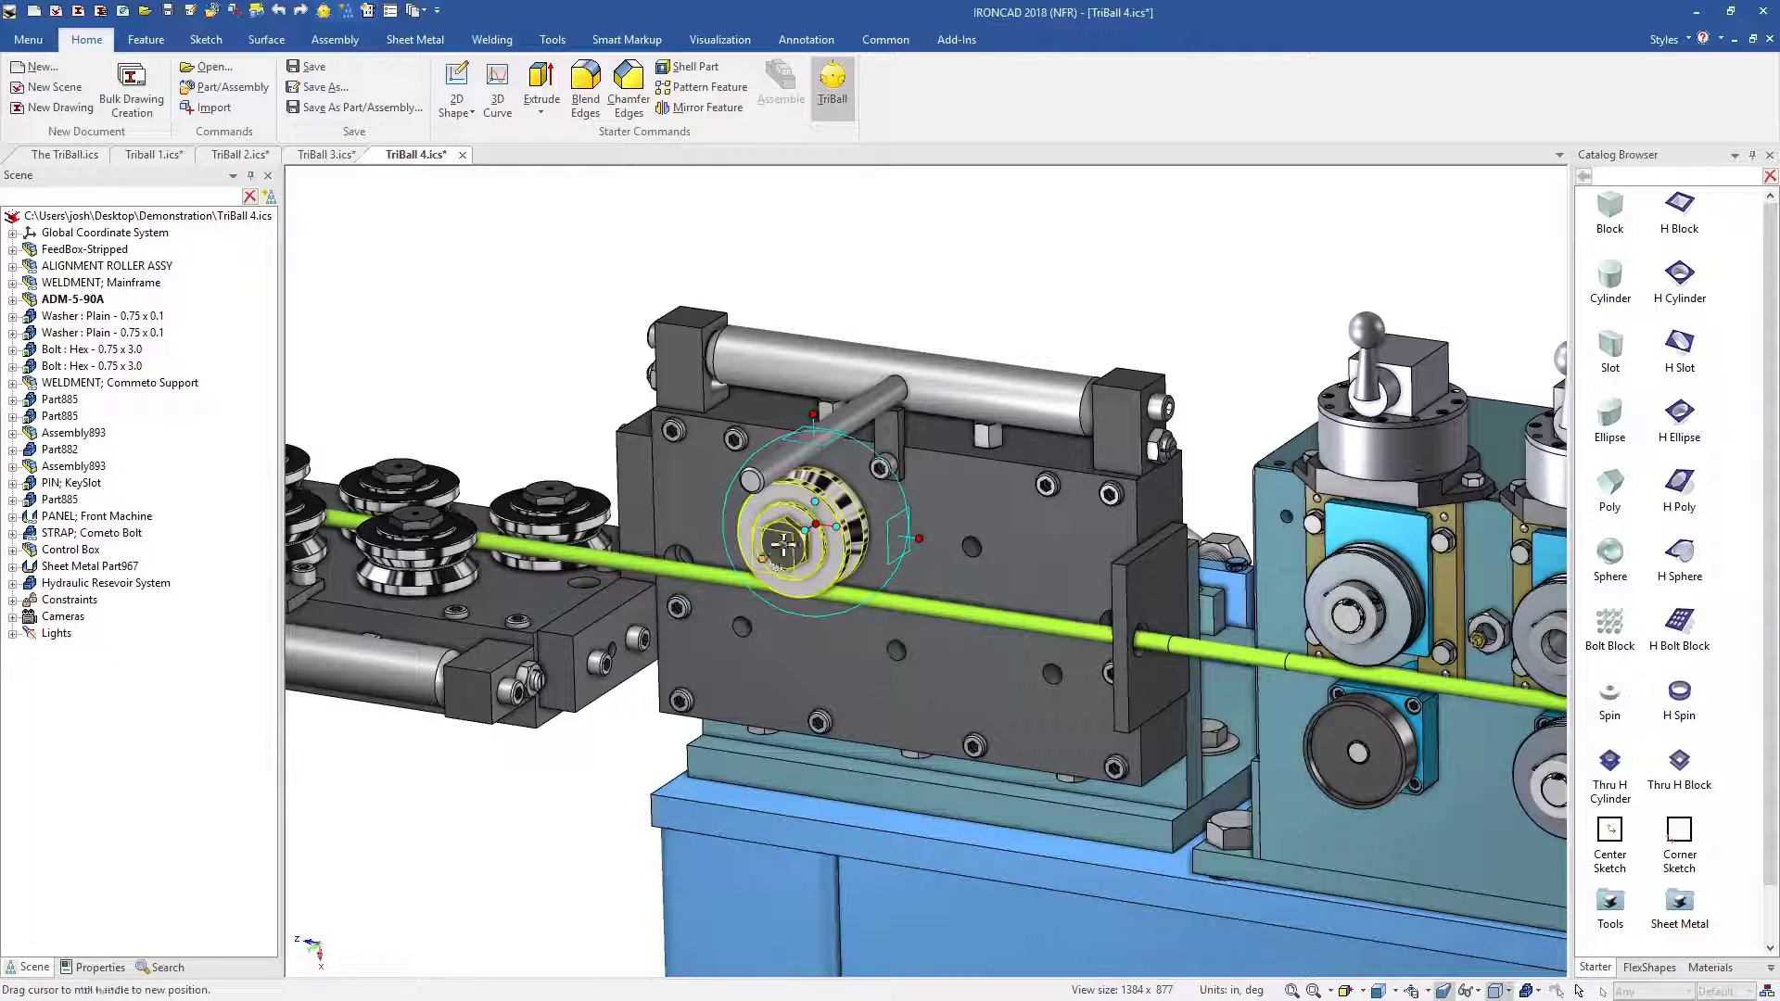
right_click(838, 513)
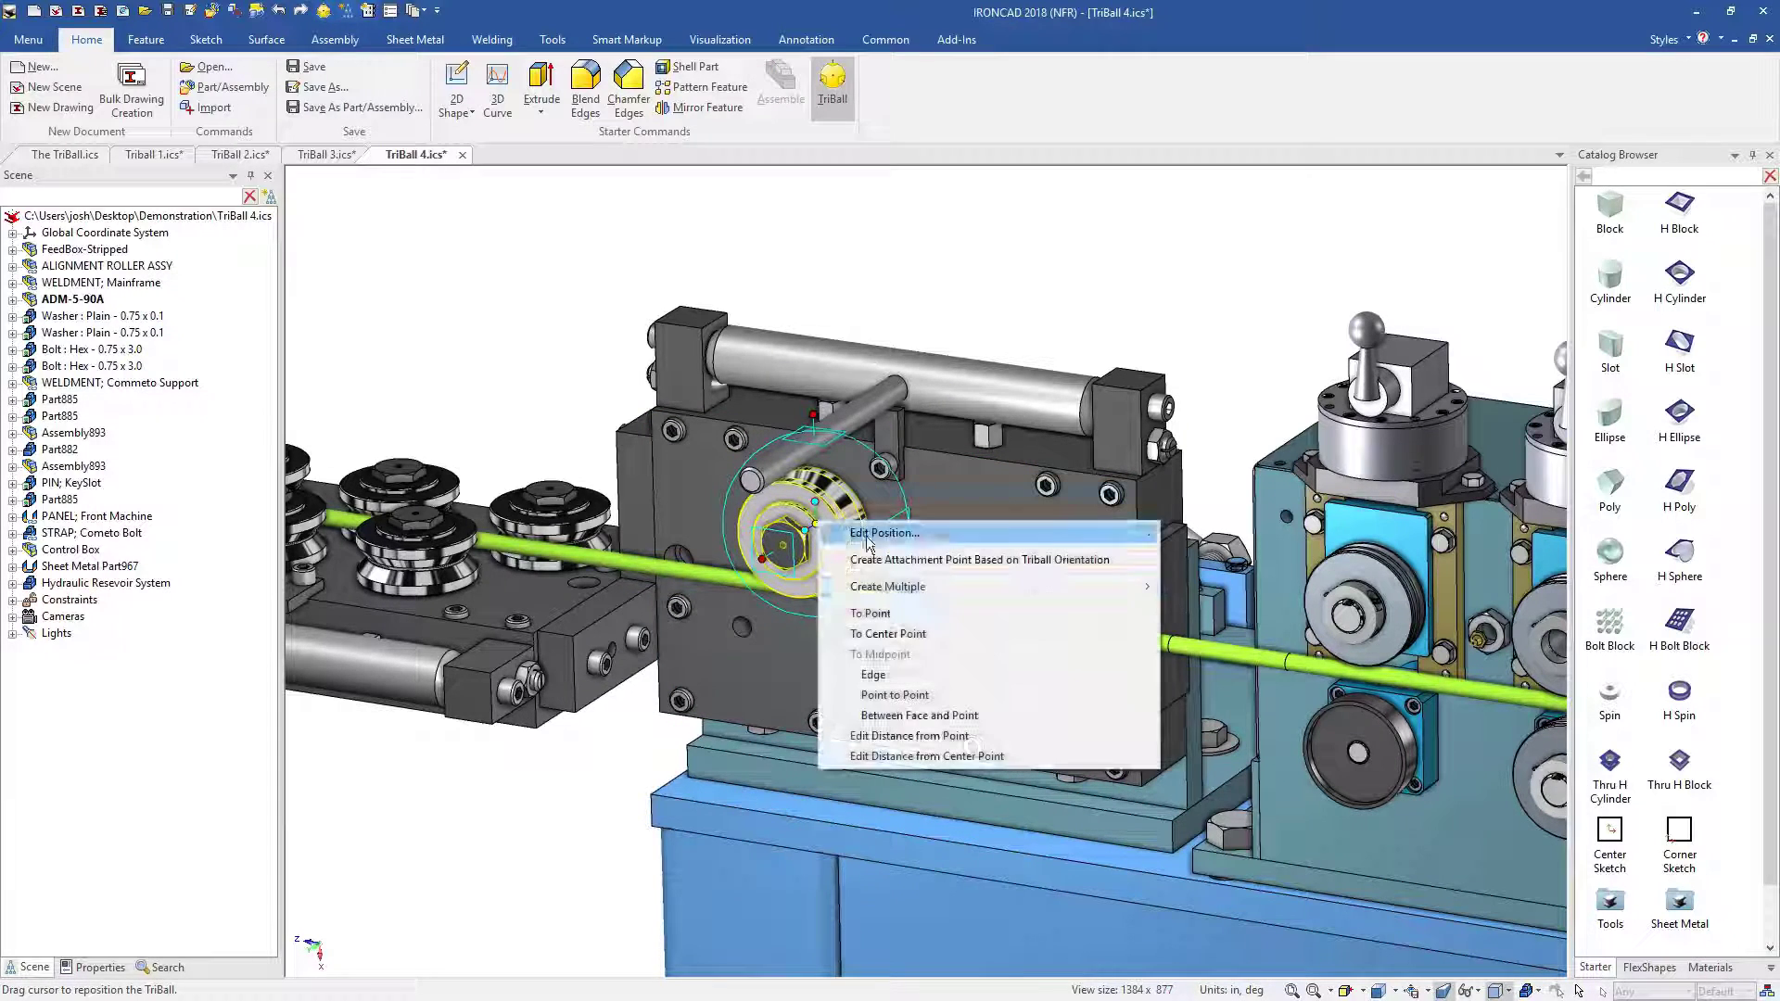
mouse_move(927, 584)
click(686, 641)
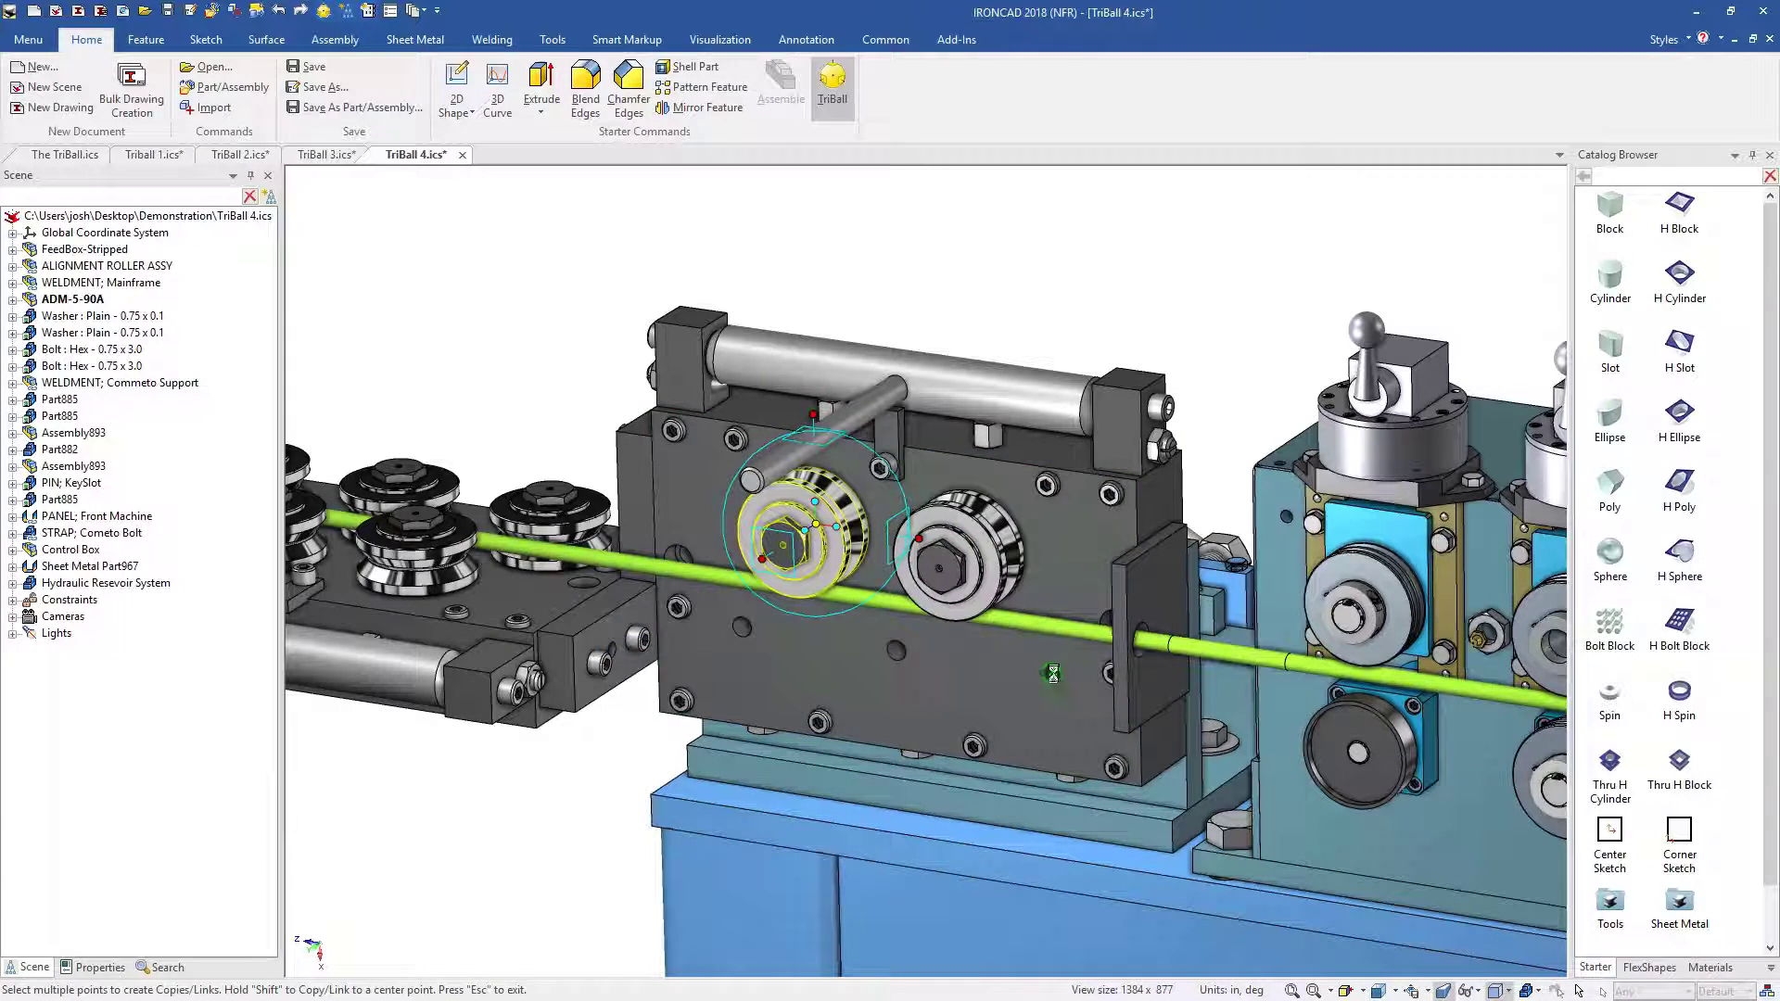
key(Escape)
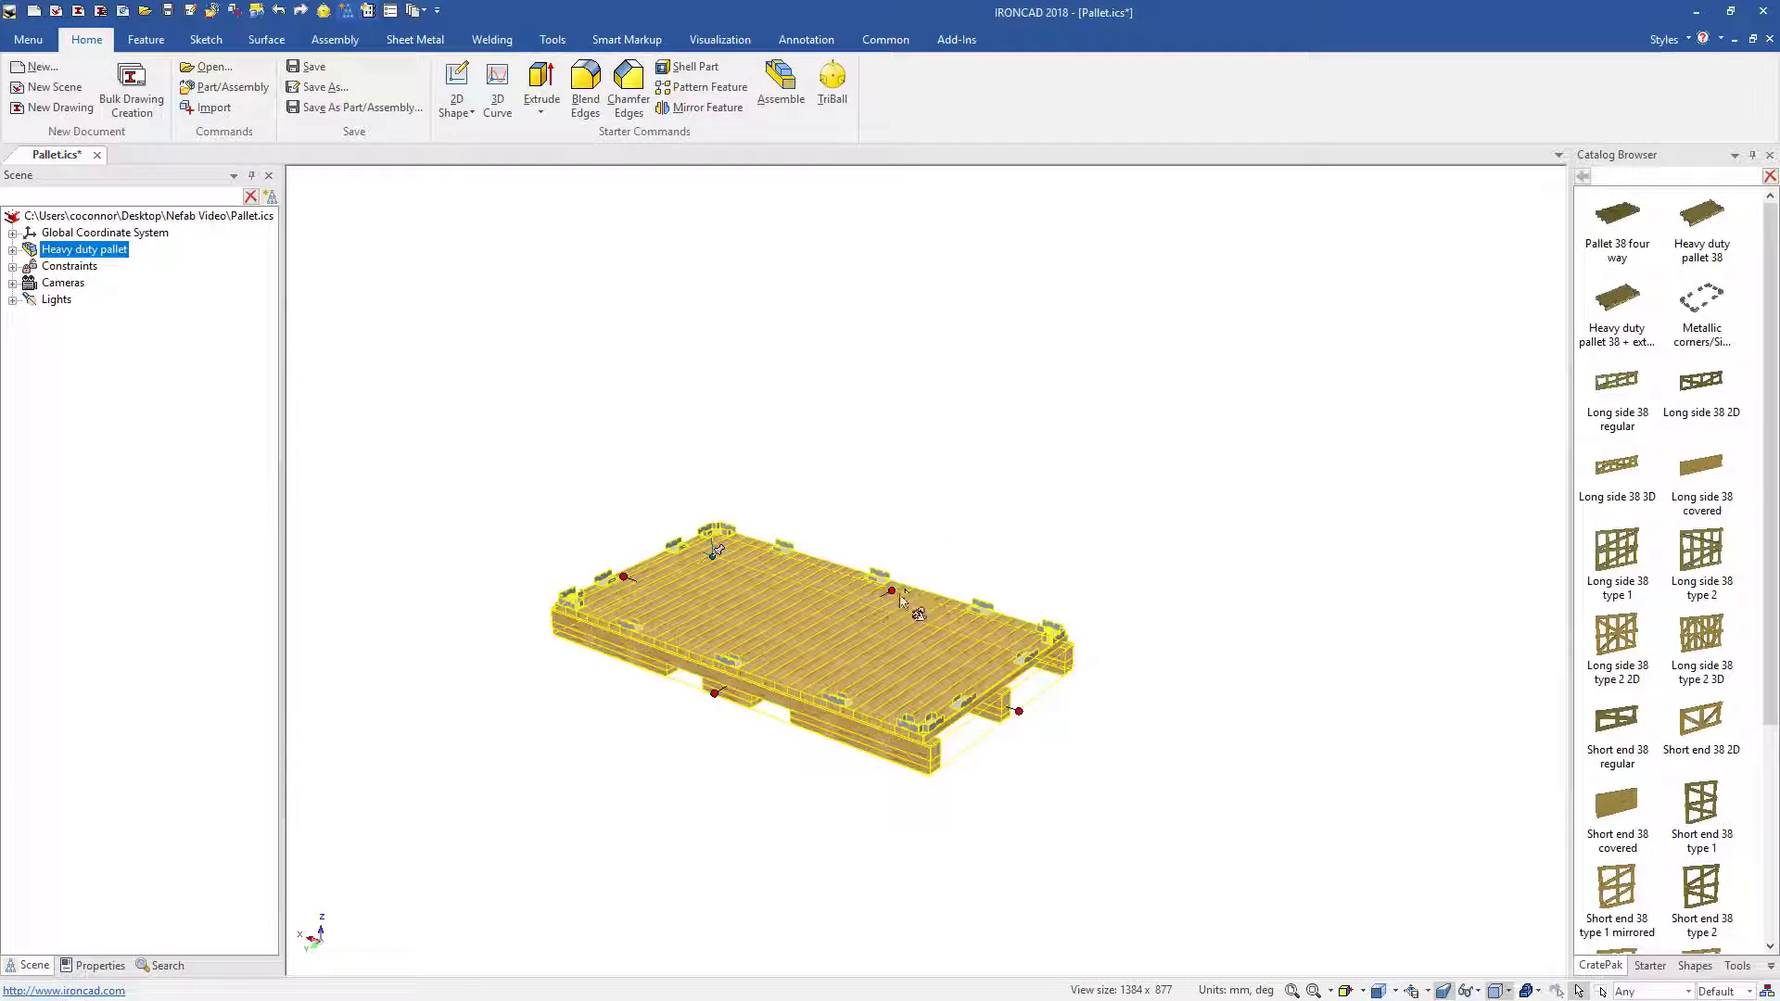
Place the Product from the catalog at the center of the heavy duty pallet's deck and set the pallet's length to 4200.
click(1293, 805)
scroll(1717, 924, down, 3)
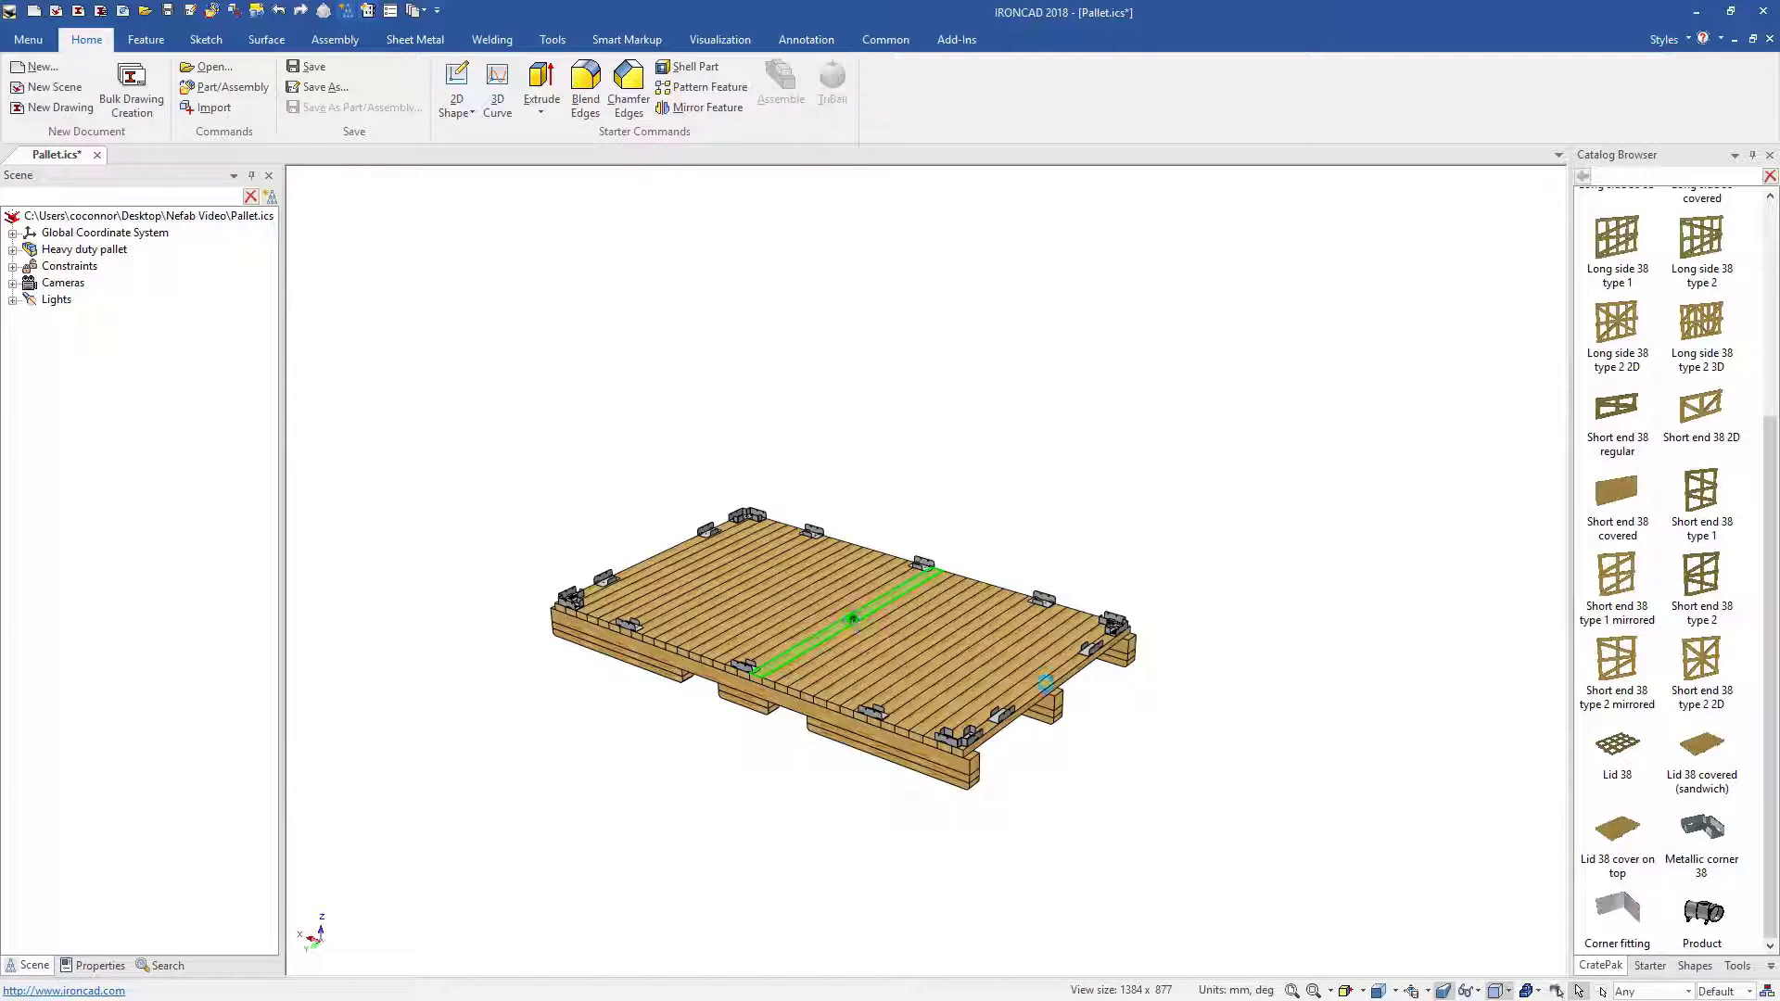
drag(852, 618, 852, 619)
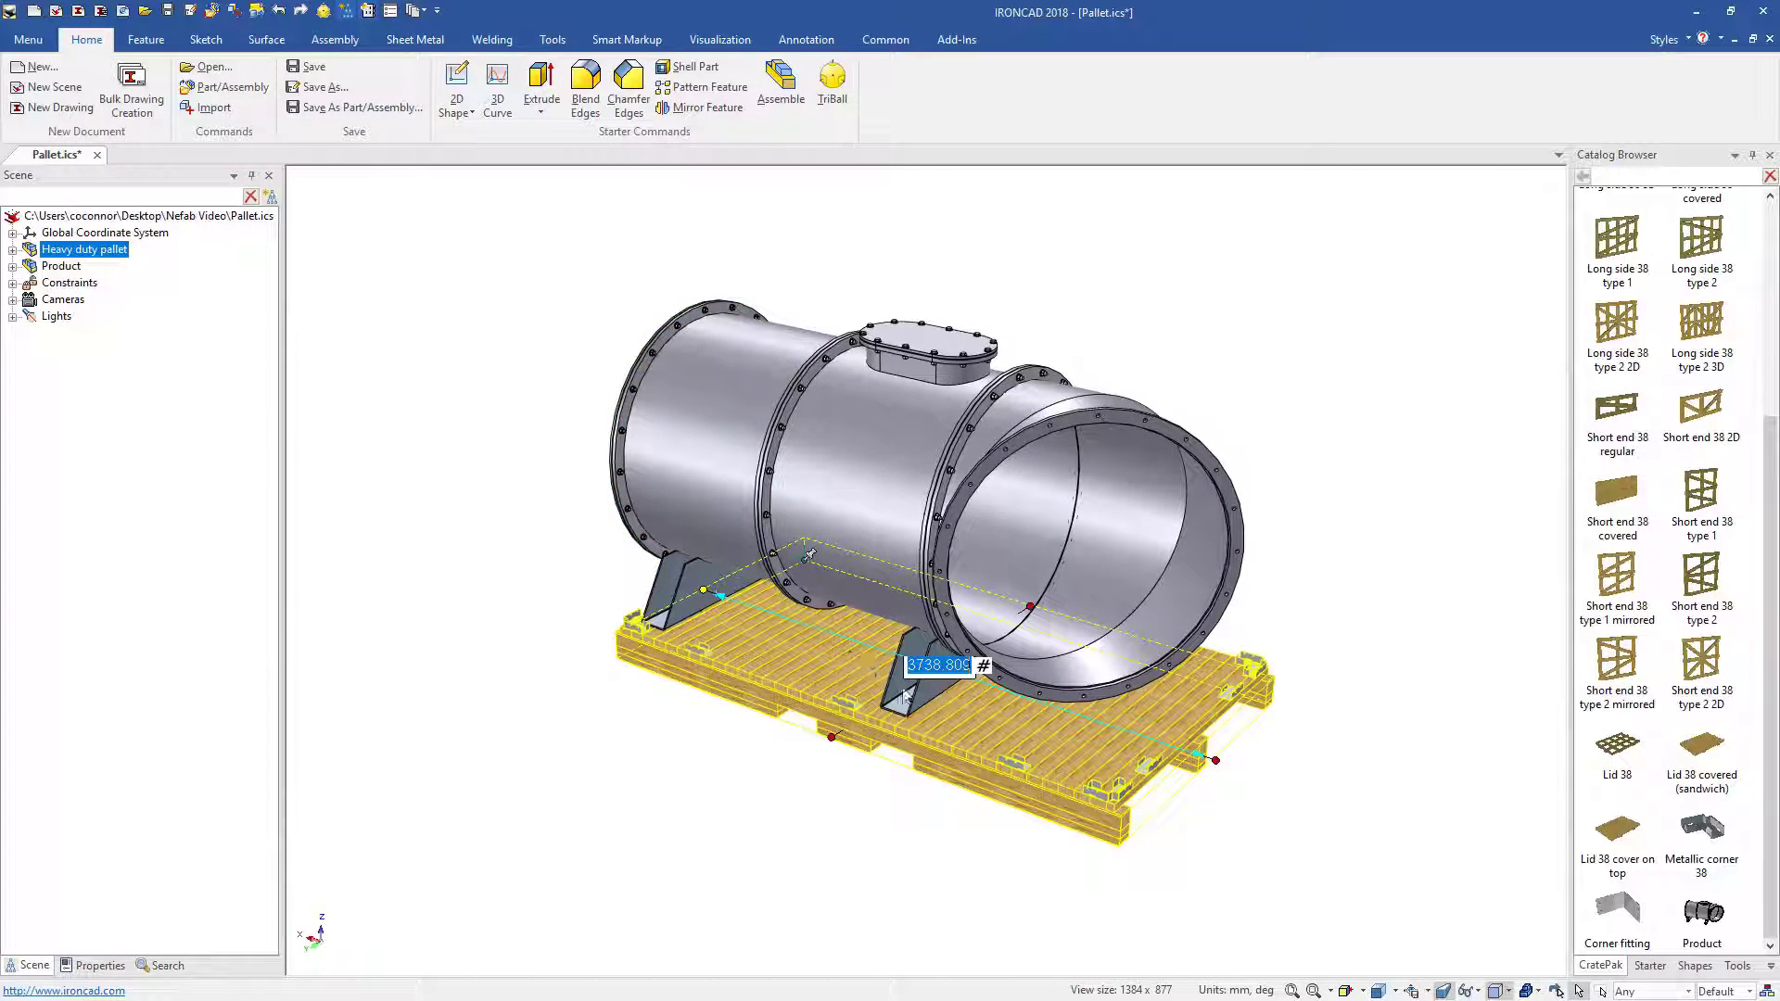
text(4200)
key(Return)
click(1216, 766)
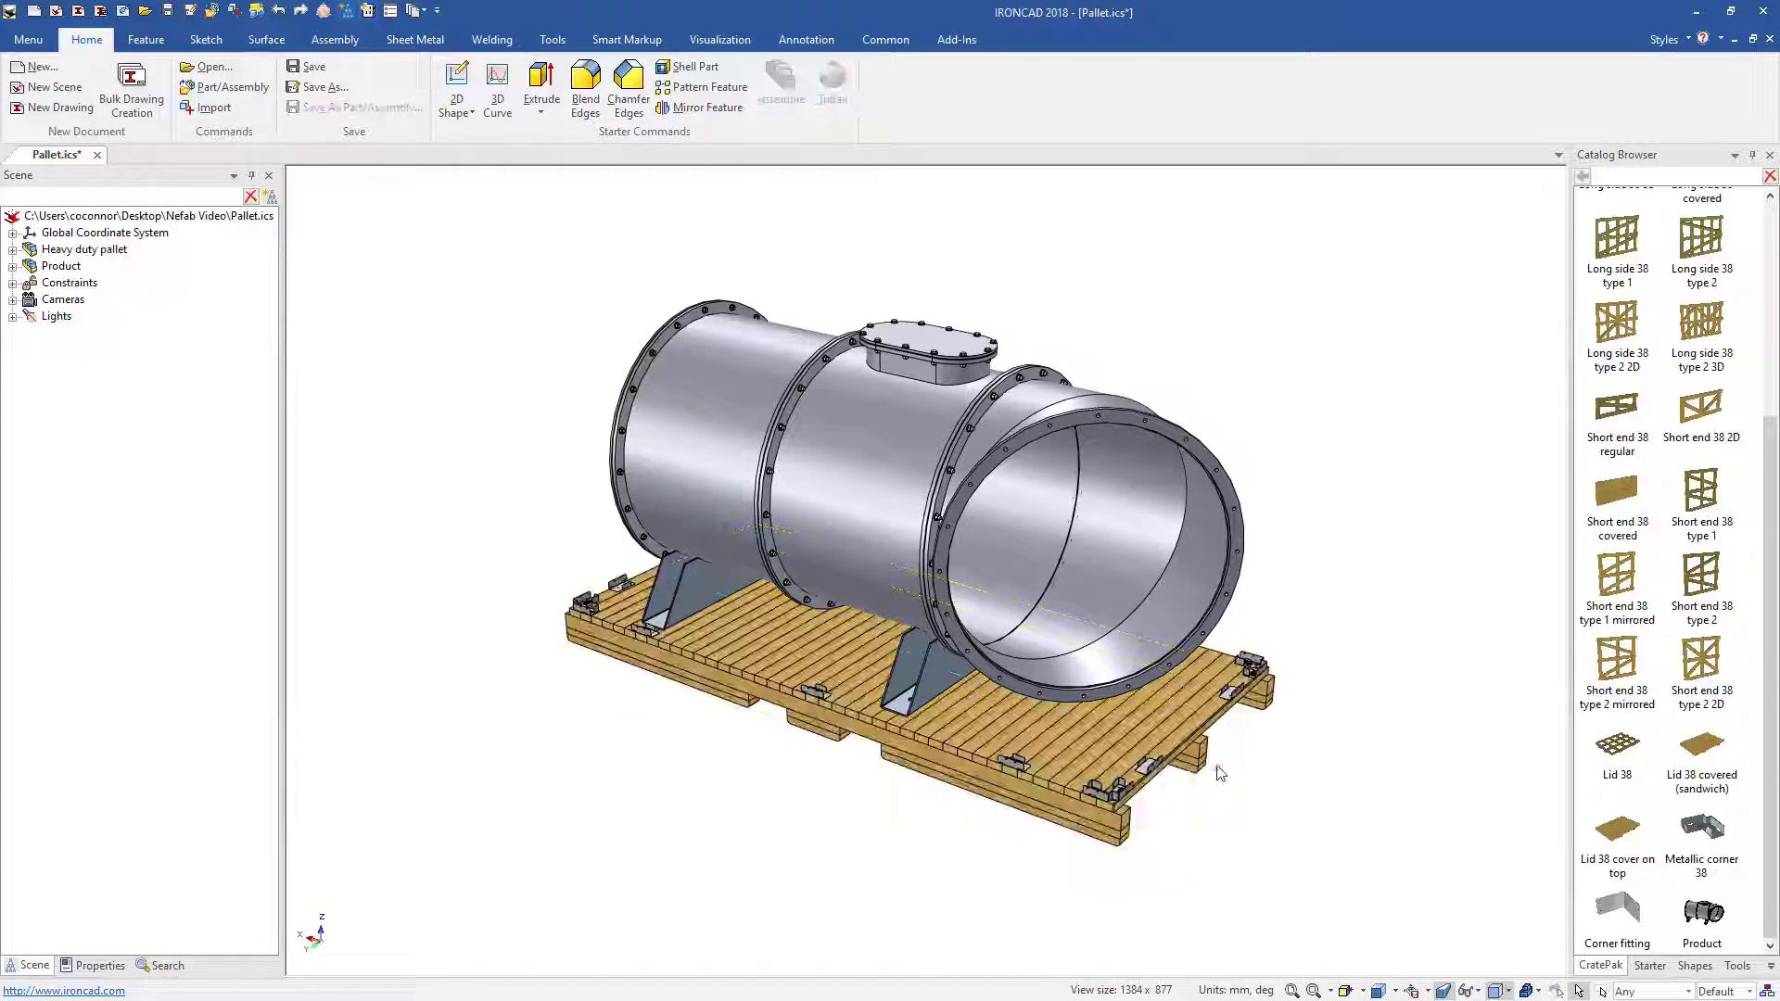
Extend the pallet's opposite end to a length of 4400 and set the pallet's width to 2200.
click(1203, 745)
click(1217, 759)
text(4400)
key(Return)
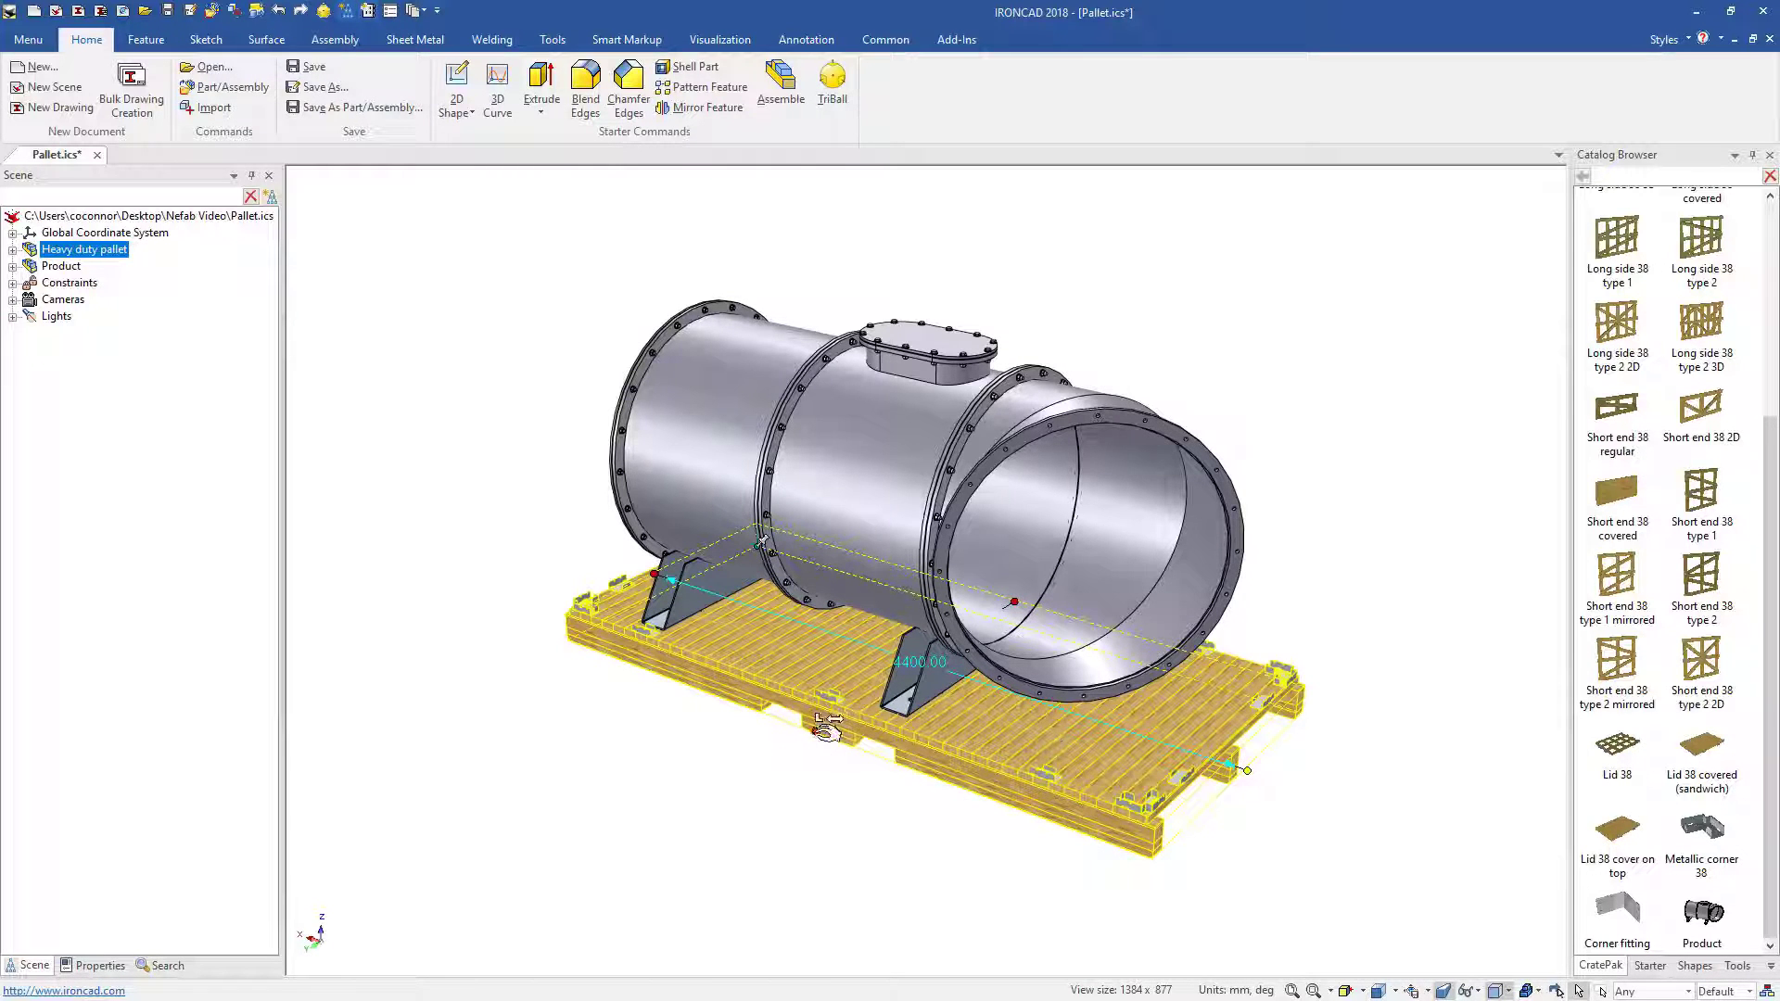
click(818, 729)
key(Return)
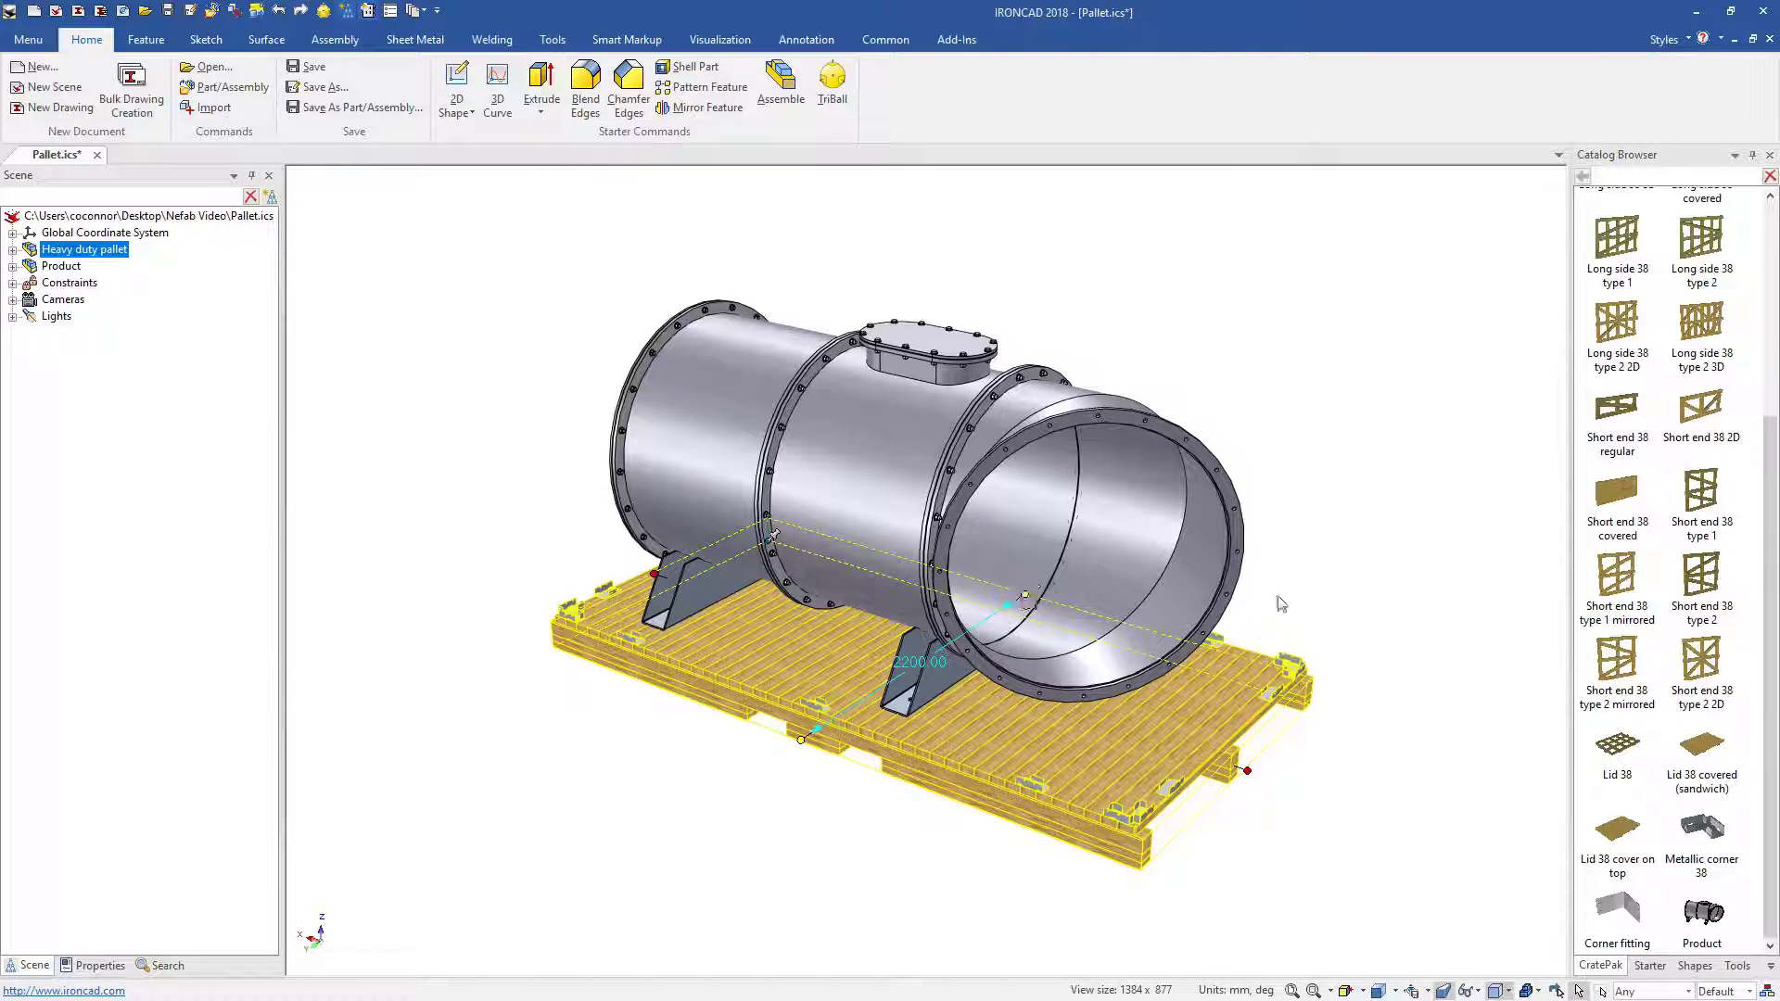
Attach a long side frame to the pallet's front long edge and set its height to 2200.
drag(757, 742, 754, 696)
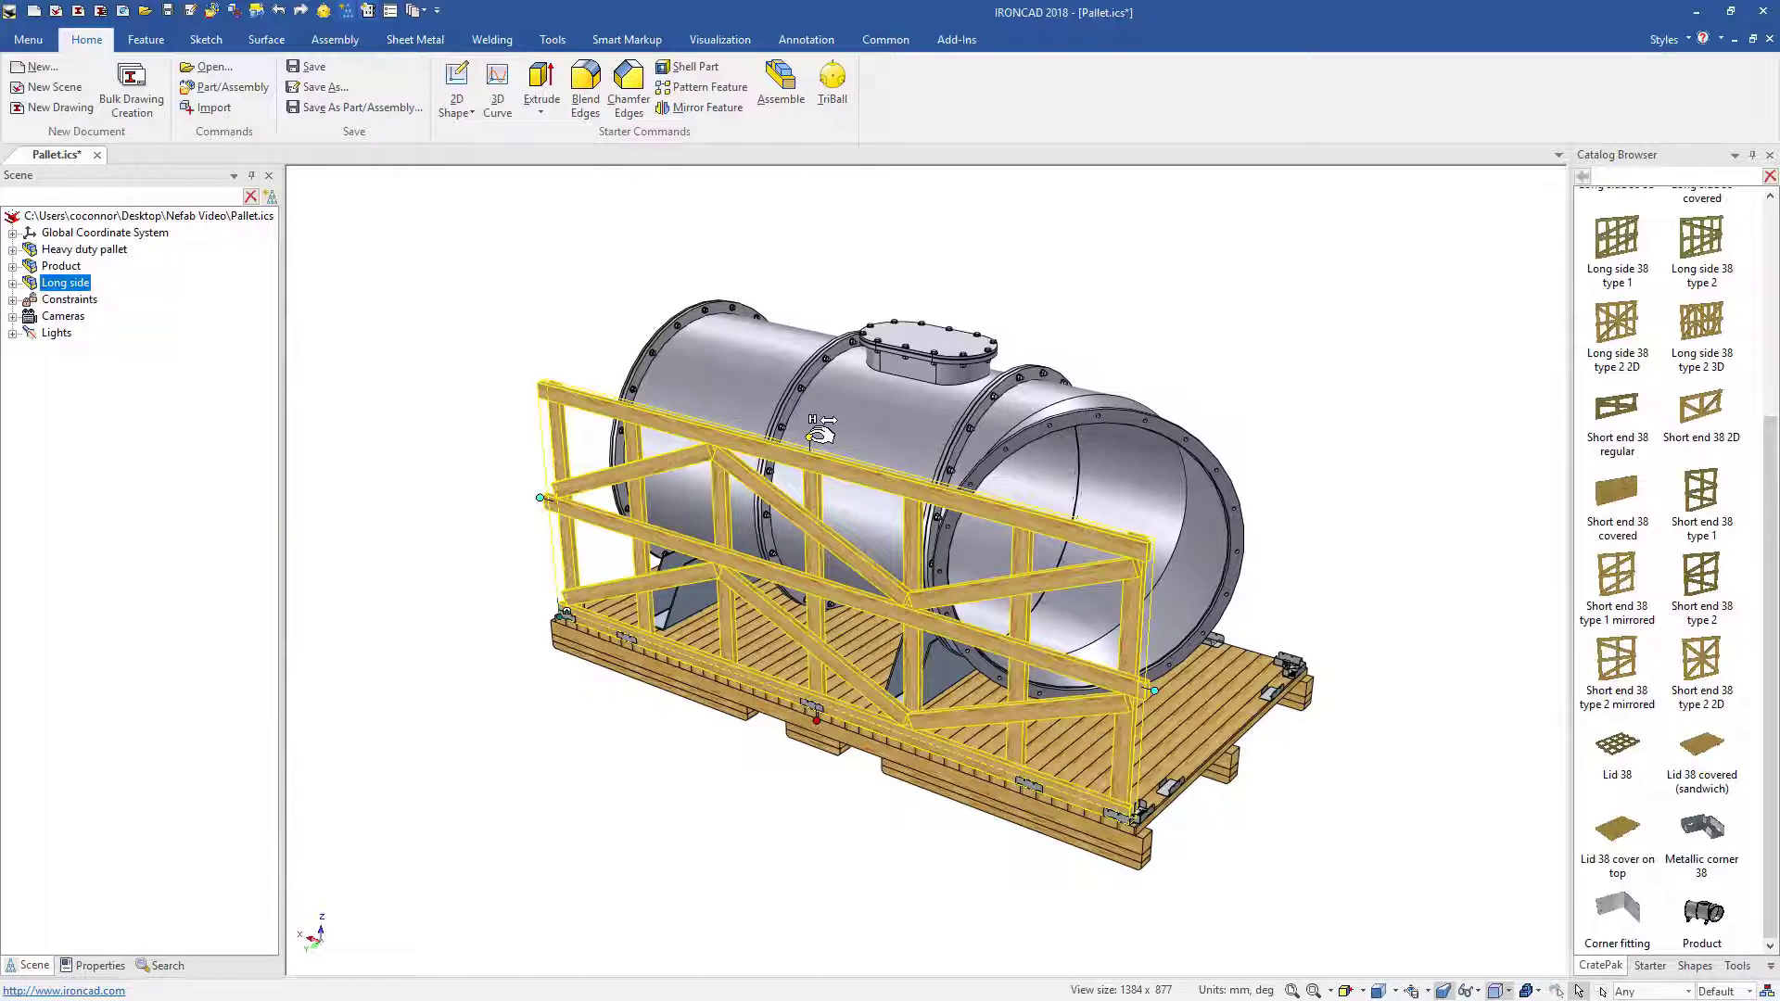
drag(808, 422, 915, 351)
click(811, 553)
text(2200)
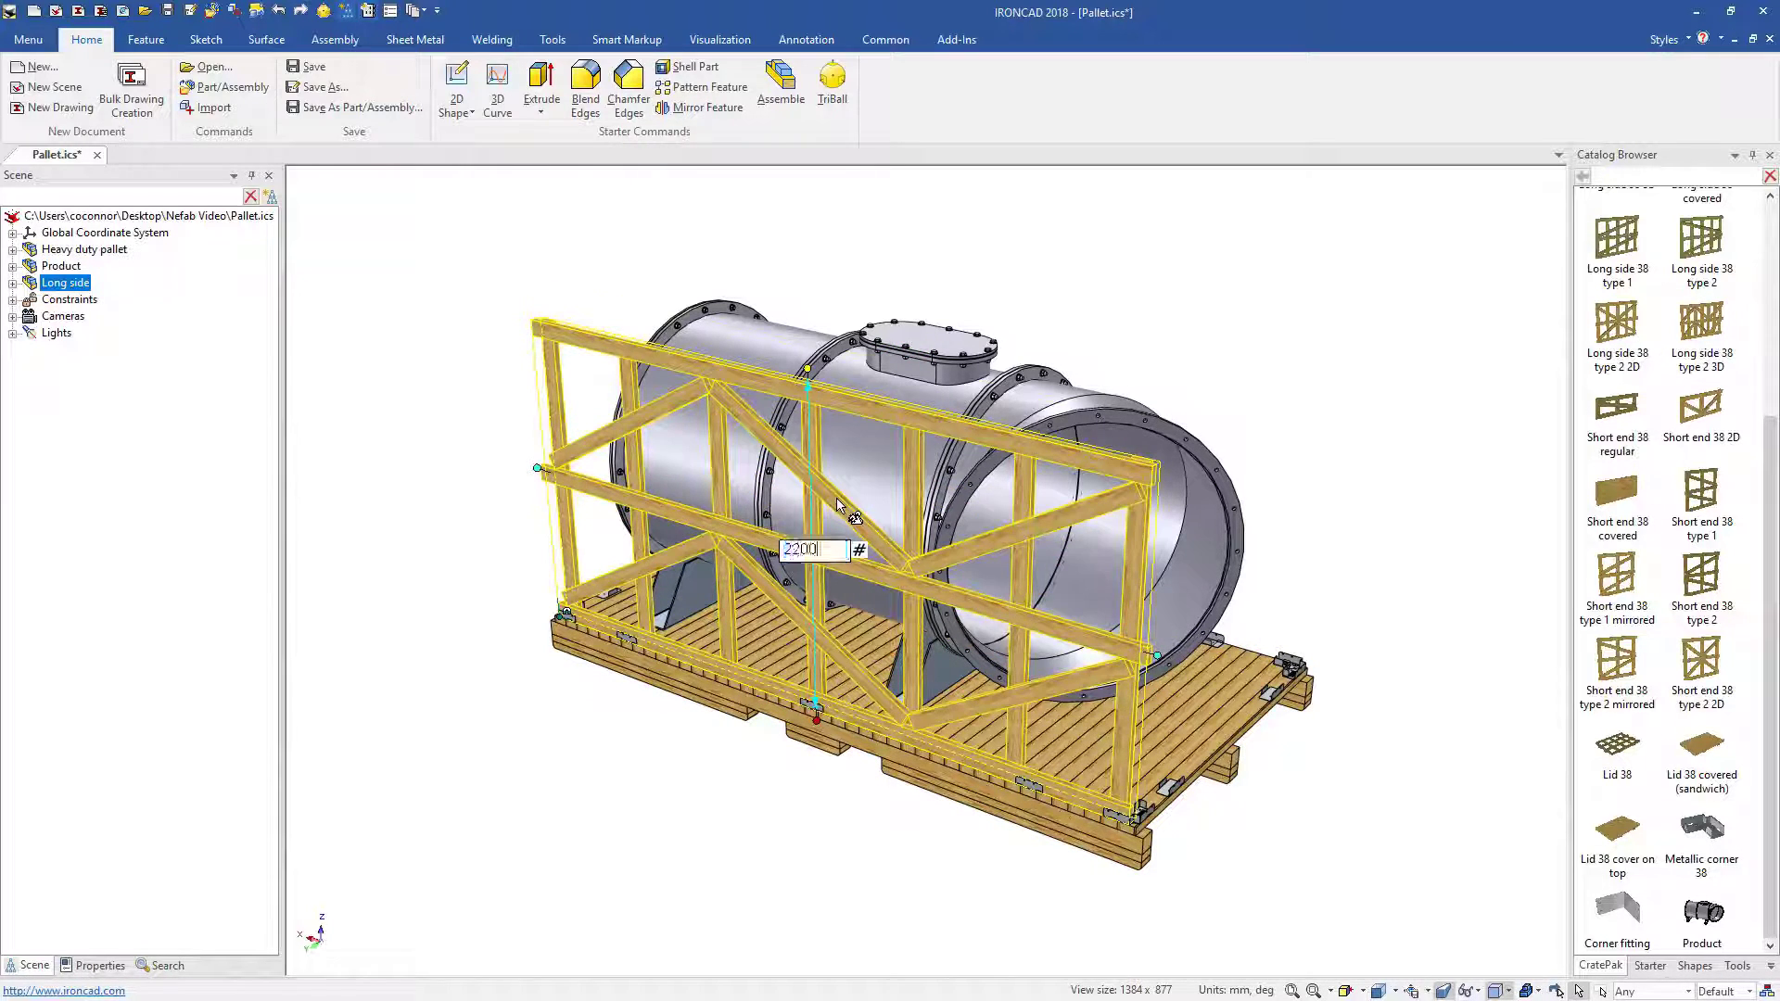
key(Return)
Attach a second long side frame to the pallet's rear long edge and a short end frame to its near short edge.
drag(1242, 654, 1298, 663)
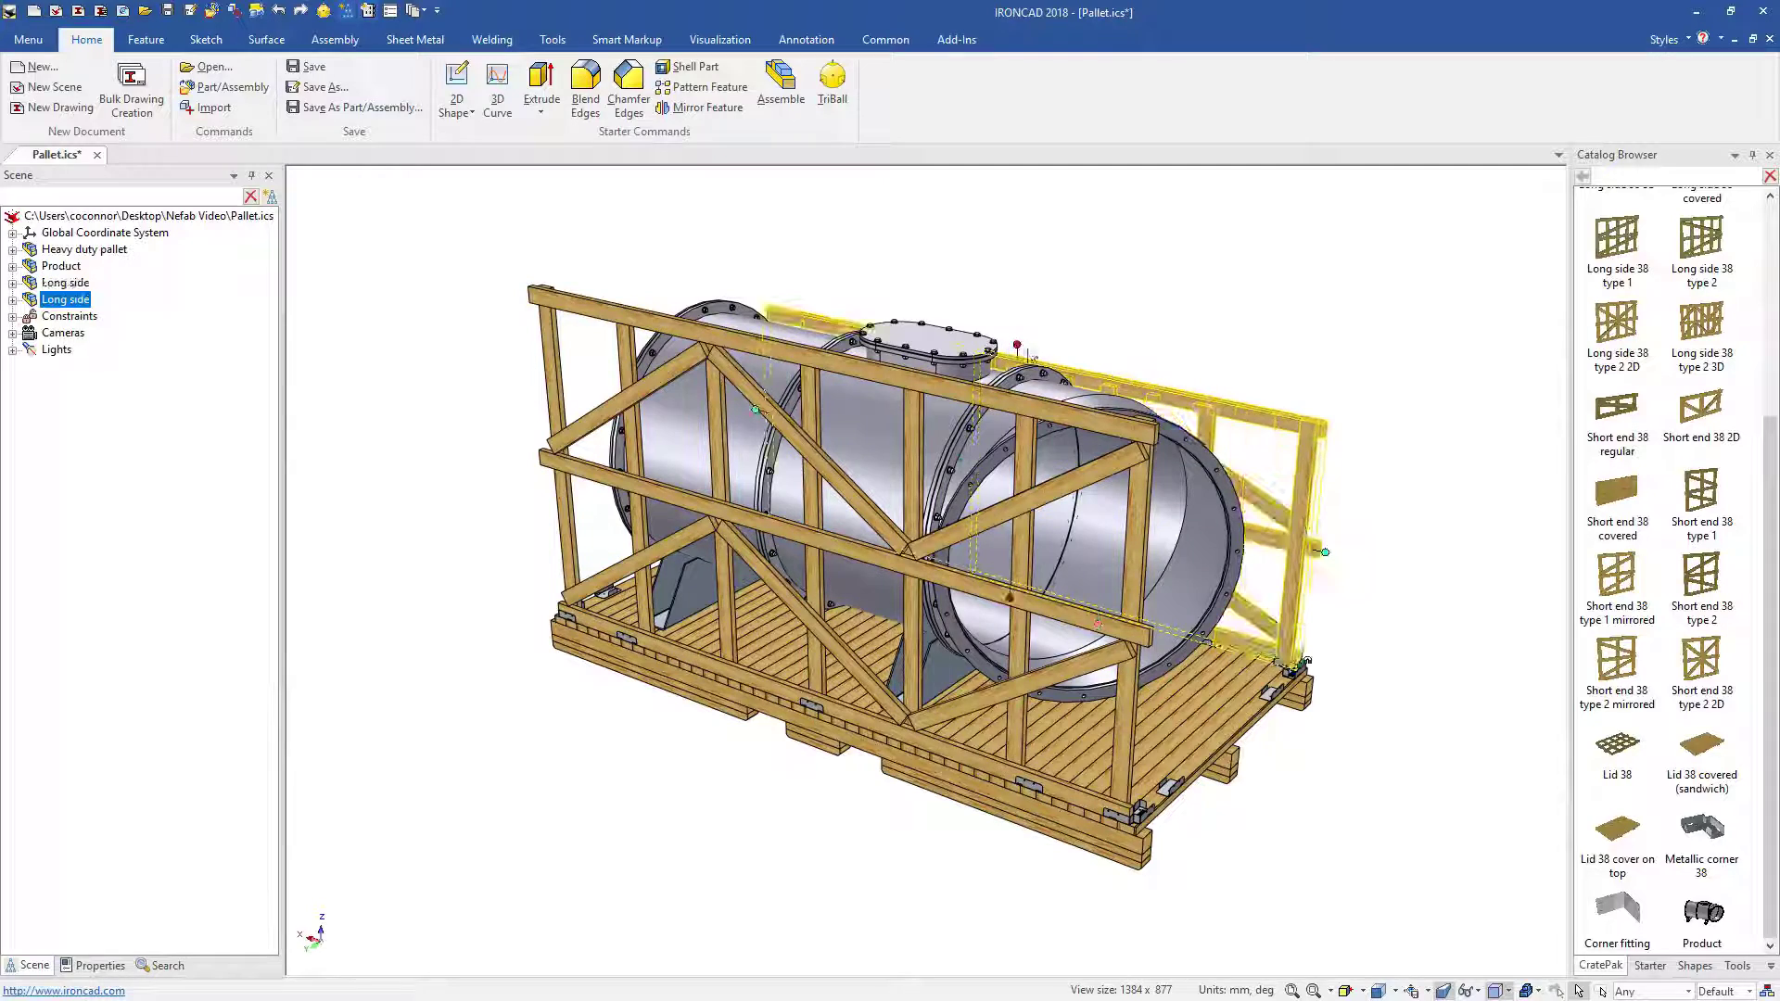
drag(1502, 663, 1223, 742)
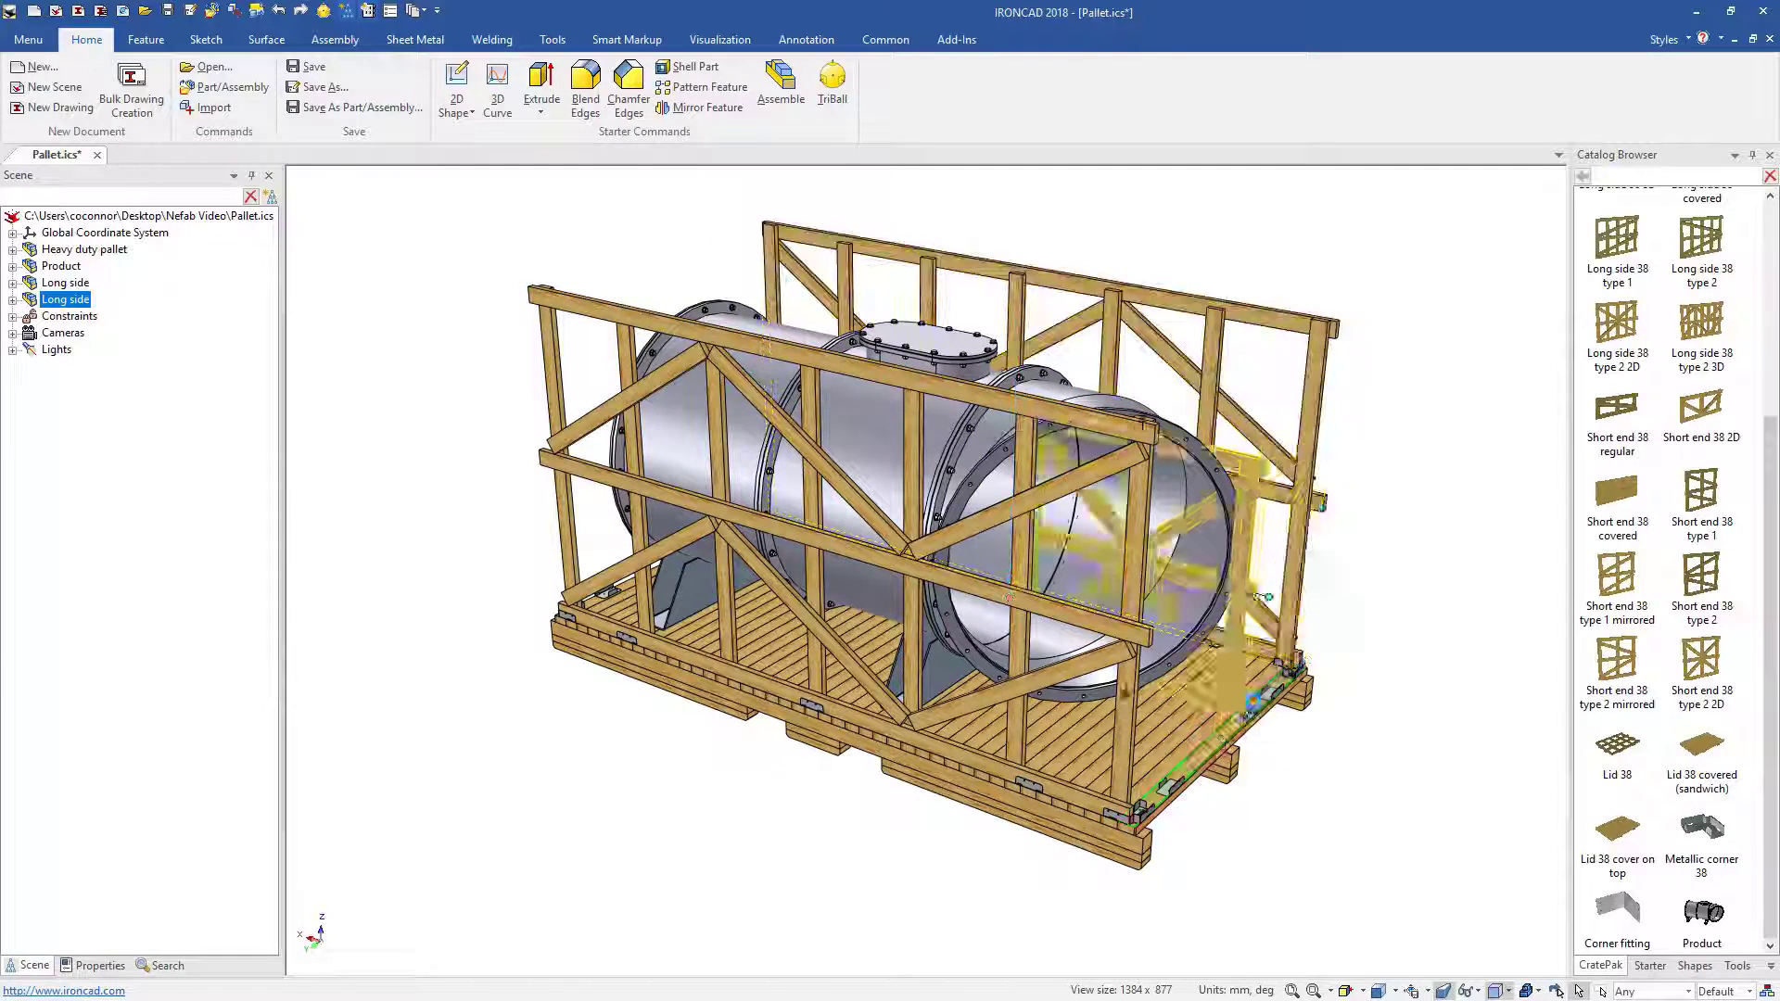
Attach a short end frame to the pallet's far short edge and raise its height to match the long side frames.
drag(1713, 663, 669, 565)
shift+drag(666, 349, 578, 300)
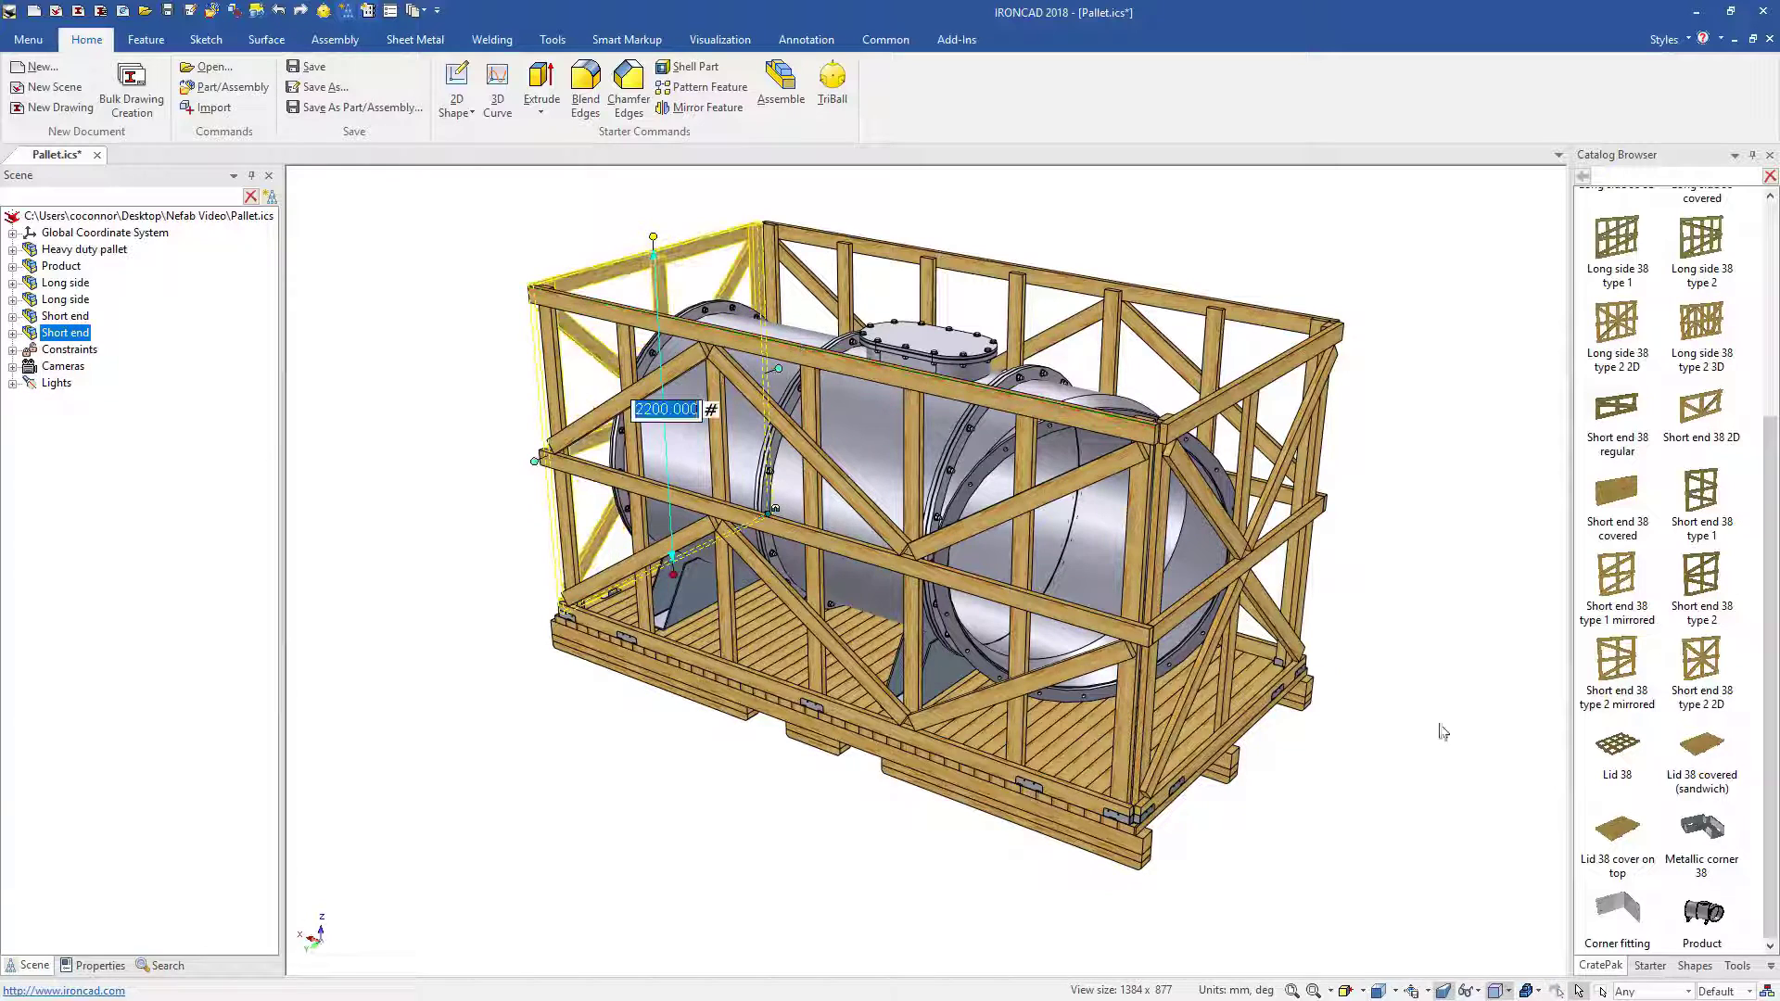
Fit a Metallic corner 38 from the catalog onto each of the crate's four upper corners.
drag(1383, 670, 1156, 423)
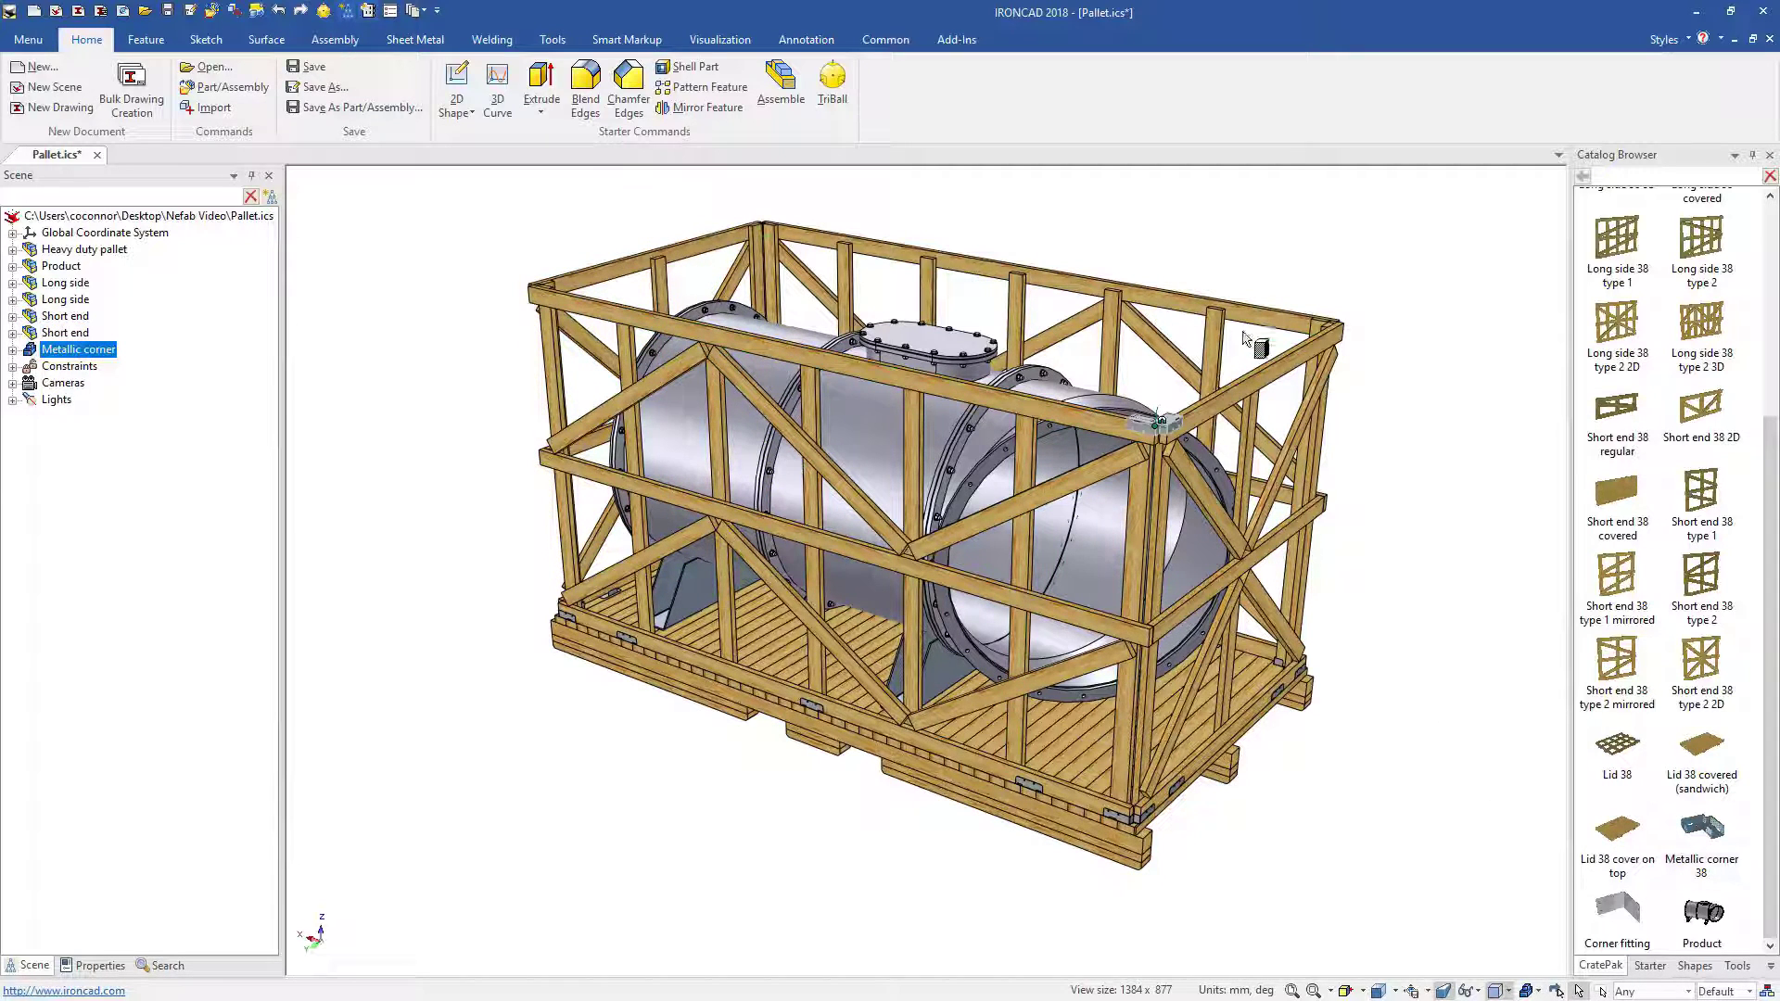
drag(1245, 339, 1328, 325)
drag(1702, 828, 771, 219)
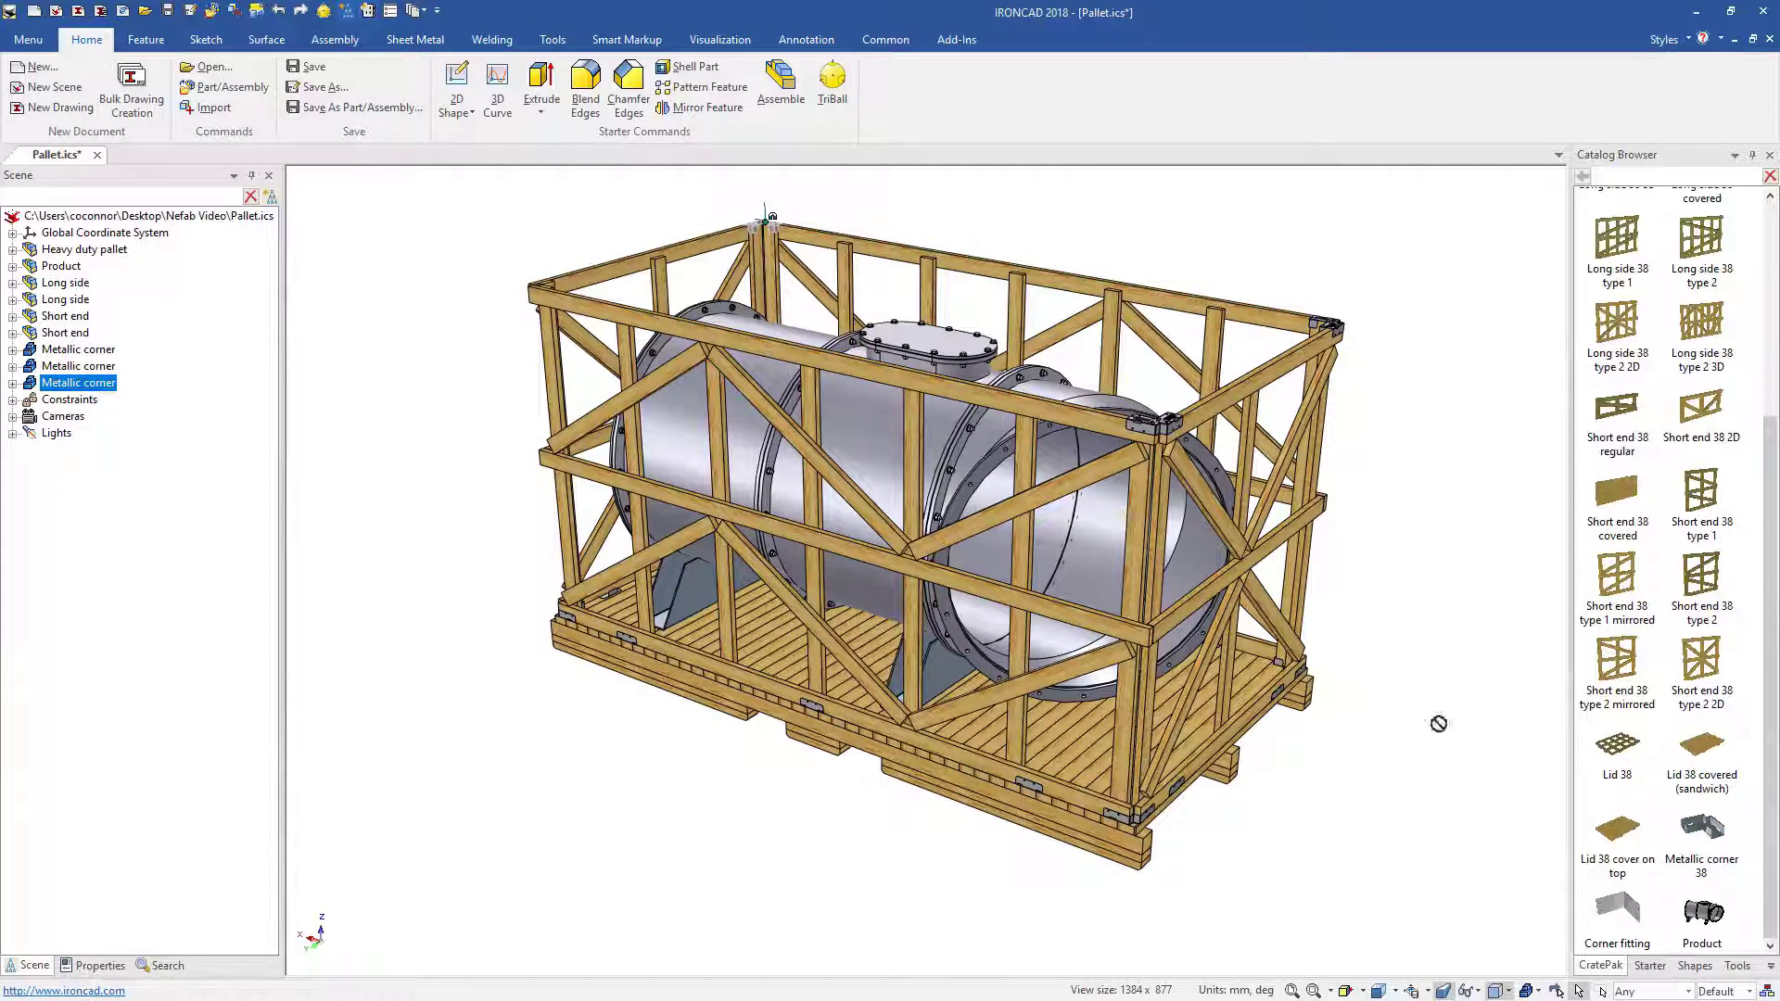
drag(1438, 723, 535, 283)
Place Lid 38 on top of the crate and stretch the heavy duty pallet's length from its near short end.
drag(1540, 712, 1157, 547)
click(1241, 762)
drag(1245, 770, 1265, 776)
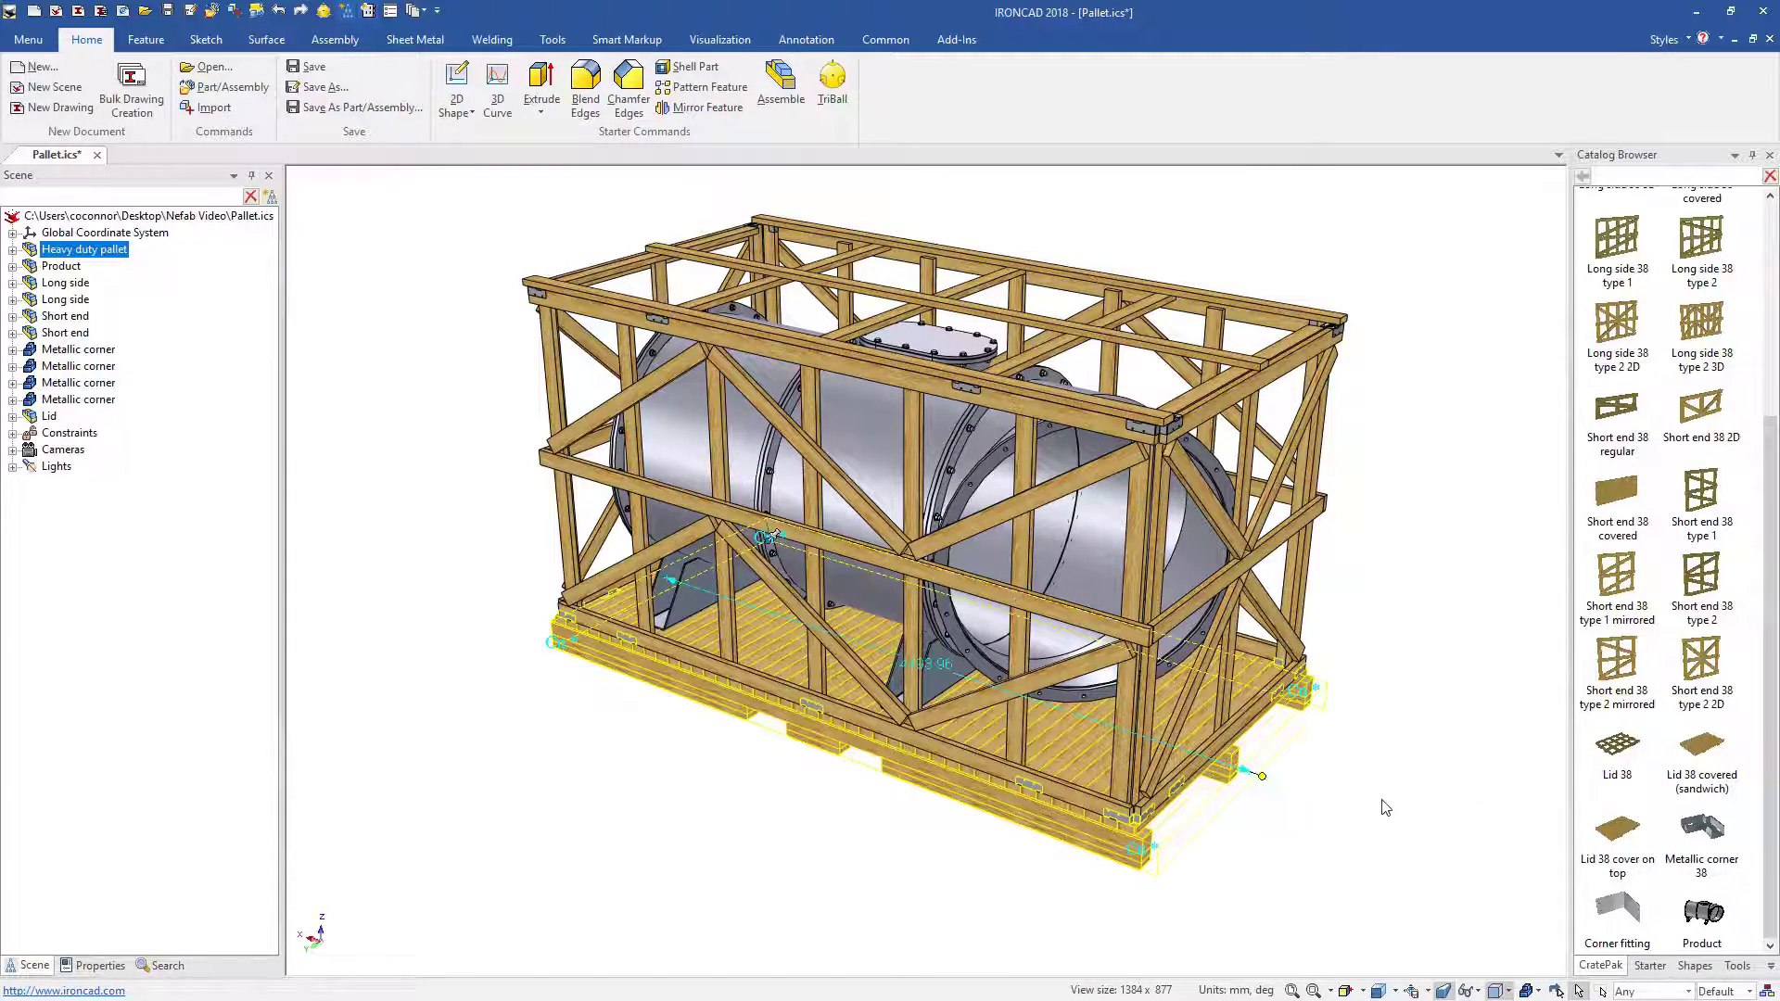
key(Return)
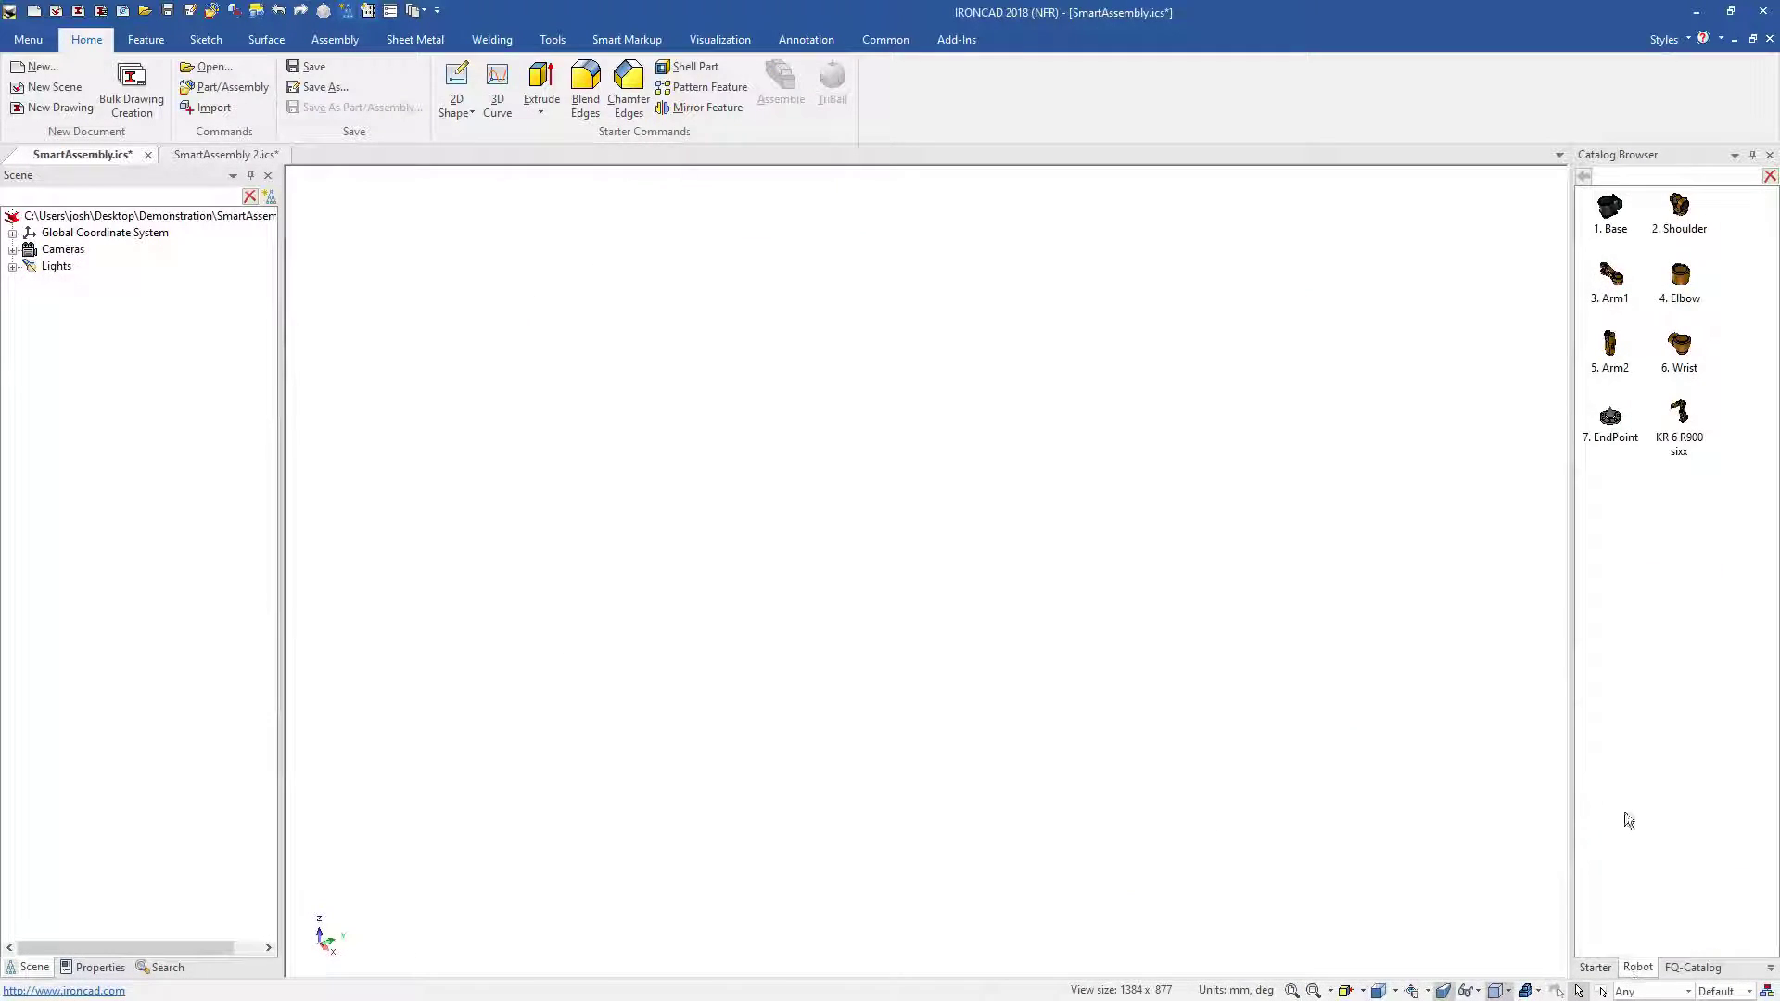
Assemble the KUKA robot in the SmartAssembly scene from catalog parts in order: Base, Shoulder, Arm1, Elbow, Arm2, Wrist and EndPoint.
drag(1253, 797, 1245, 845)
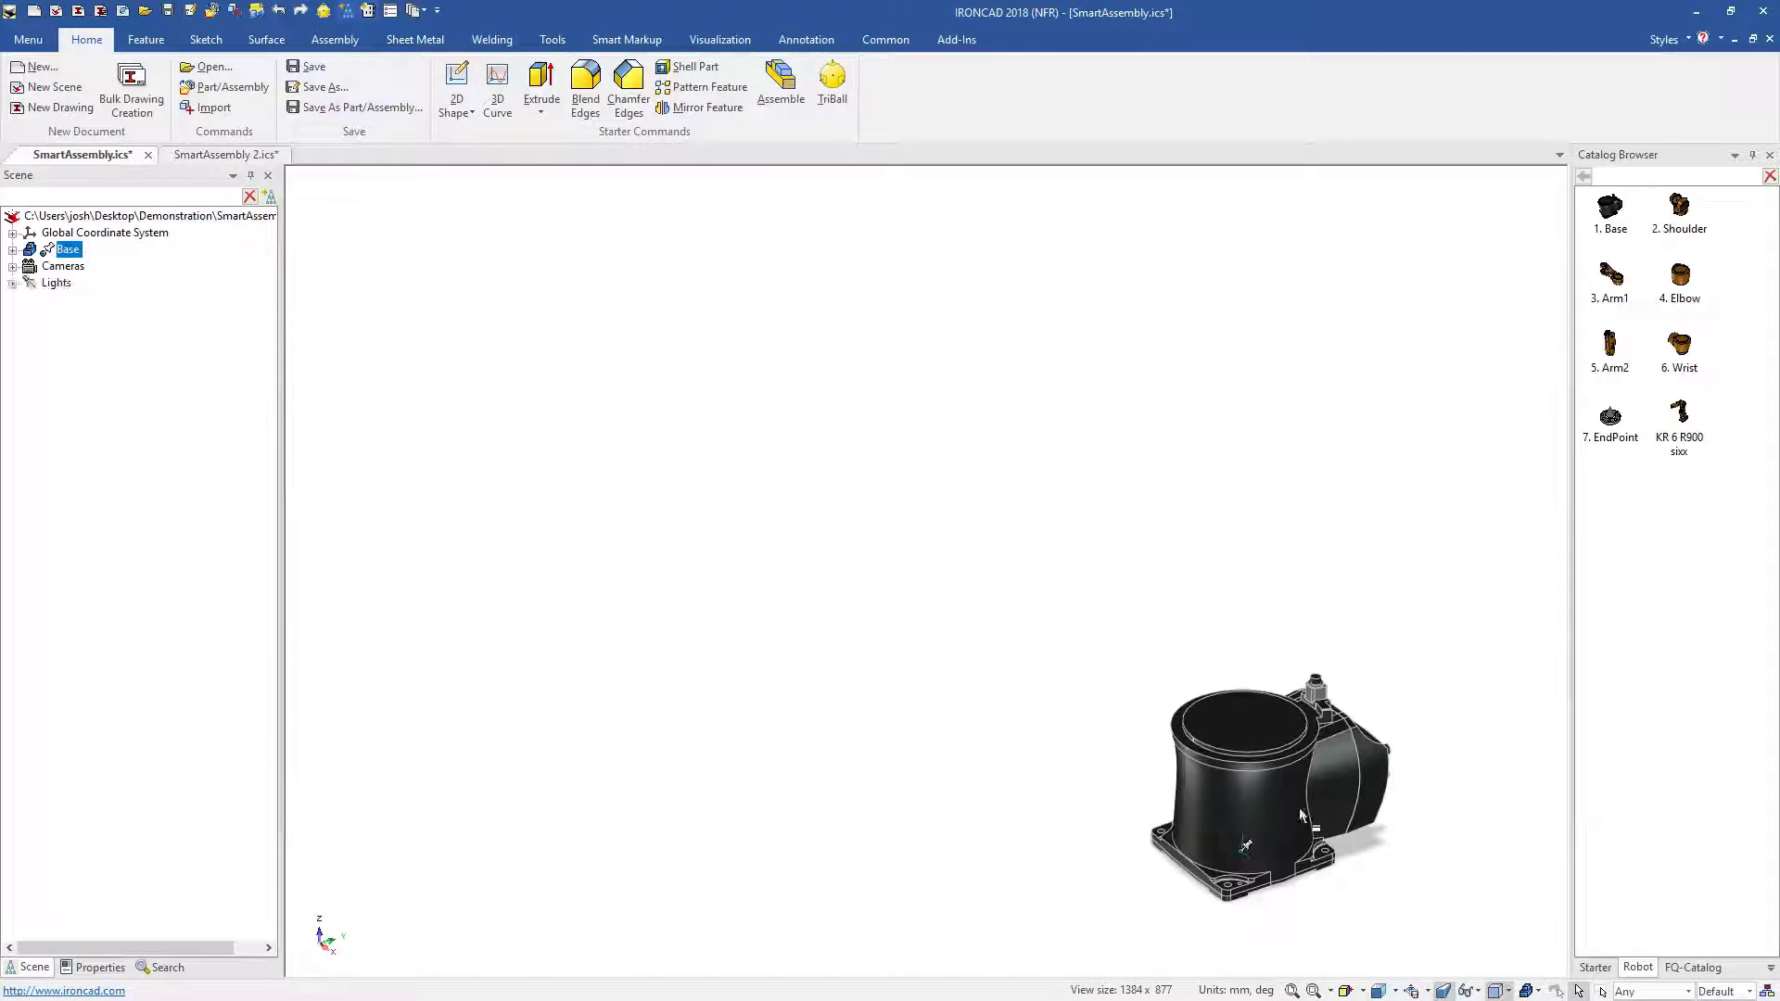
drag(1684, 211, 1461, 501)
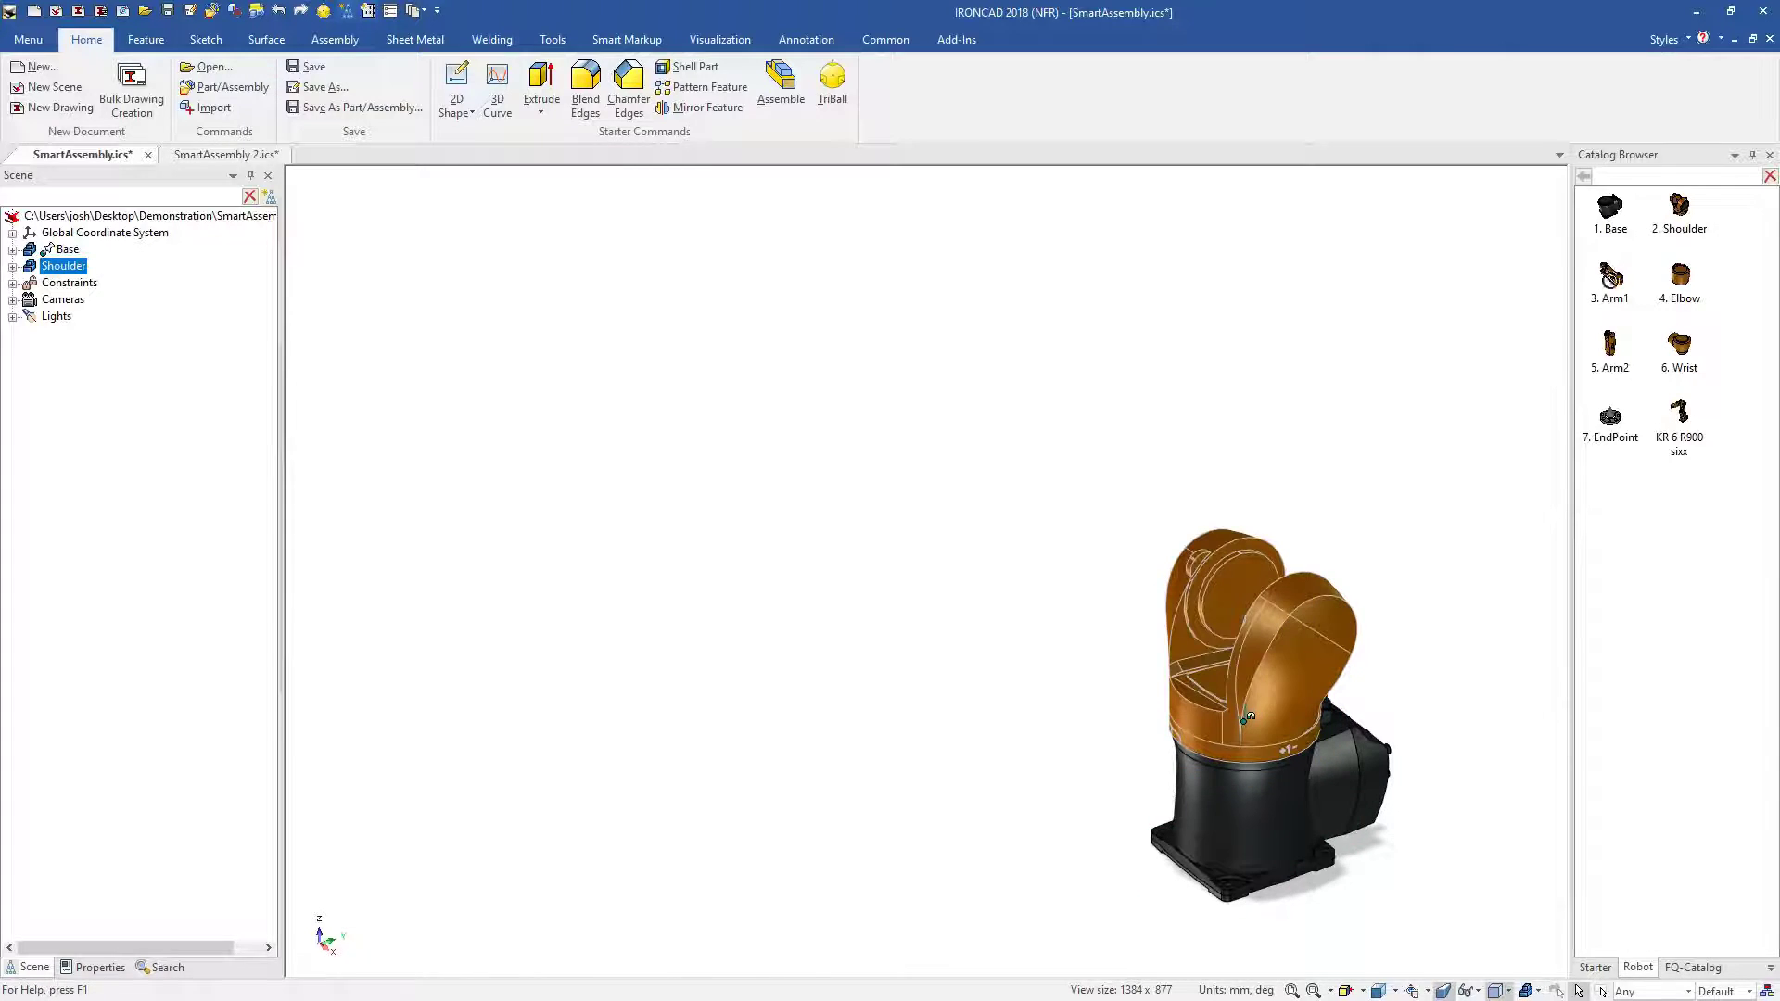
drag(1301, 623, 1303, 625)
drag(1354, 369, 1358, 371)
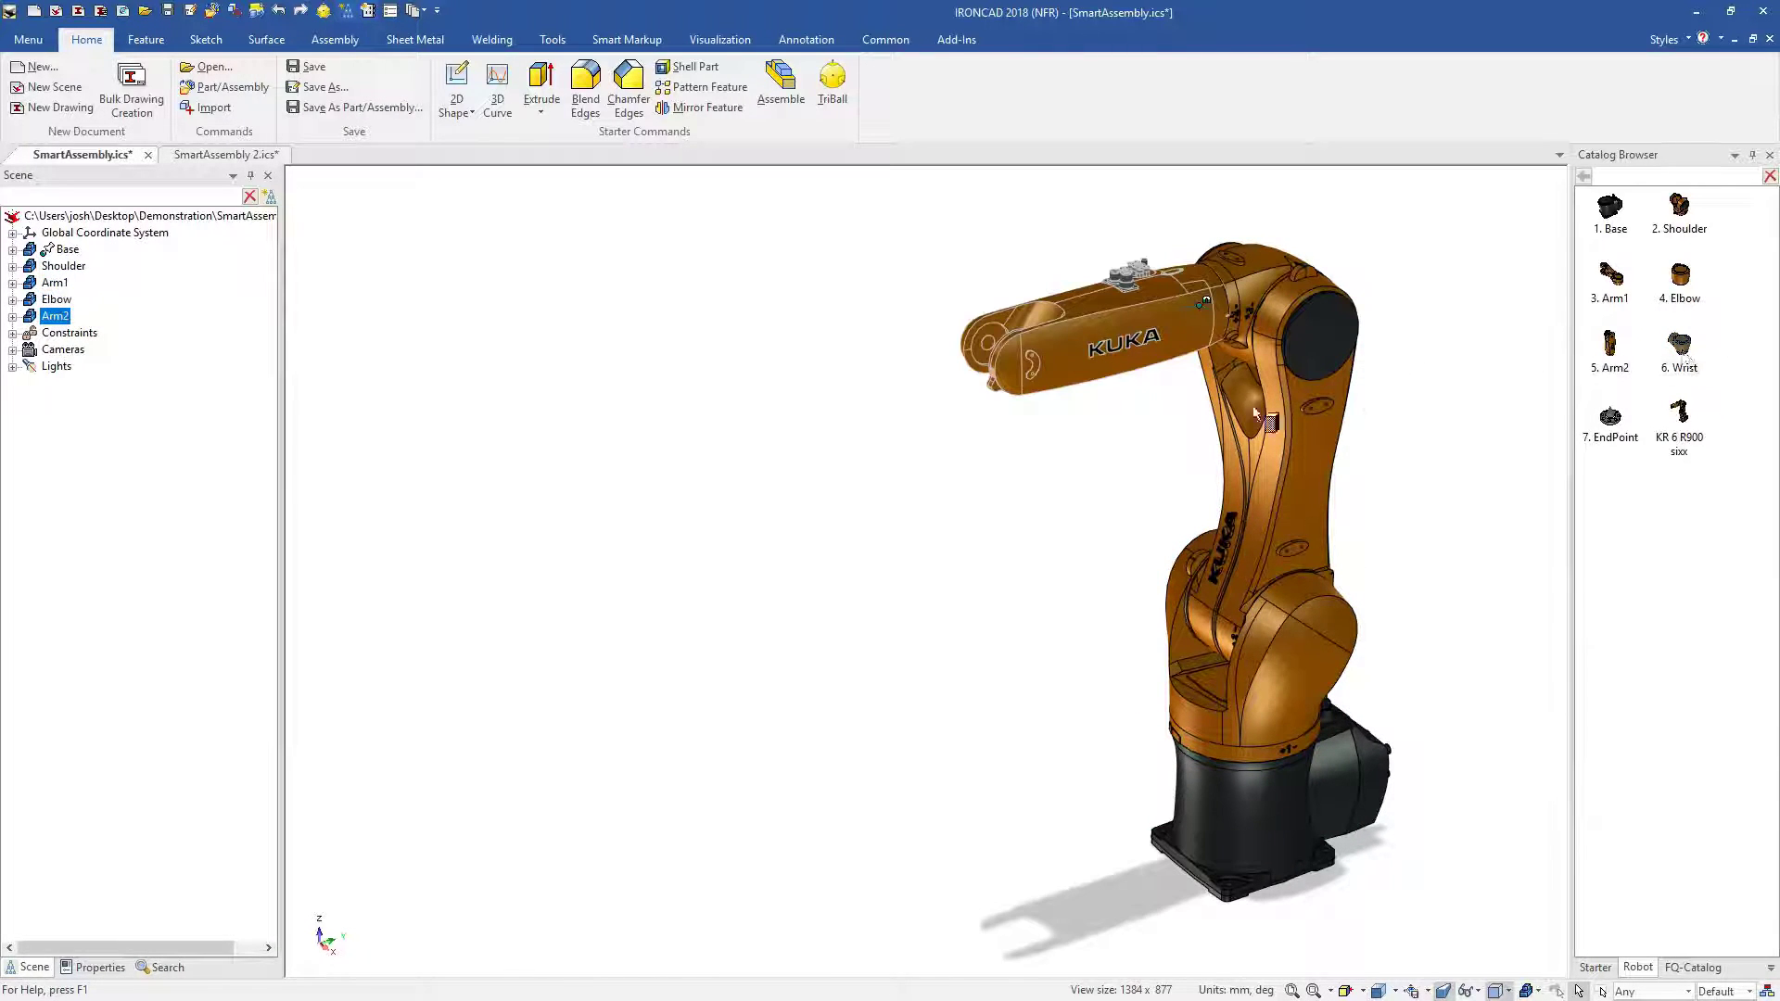
drag(1254, 412, 993, 341)
drag(964, 399, 966, 402)
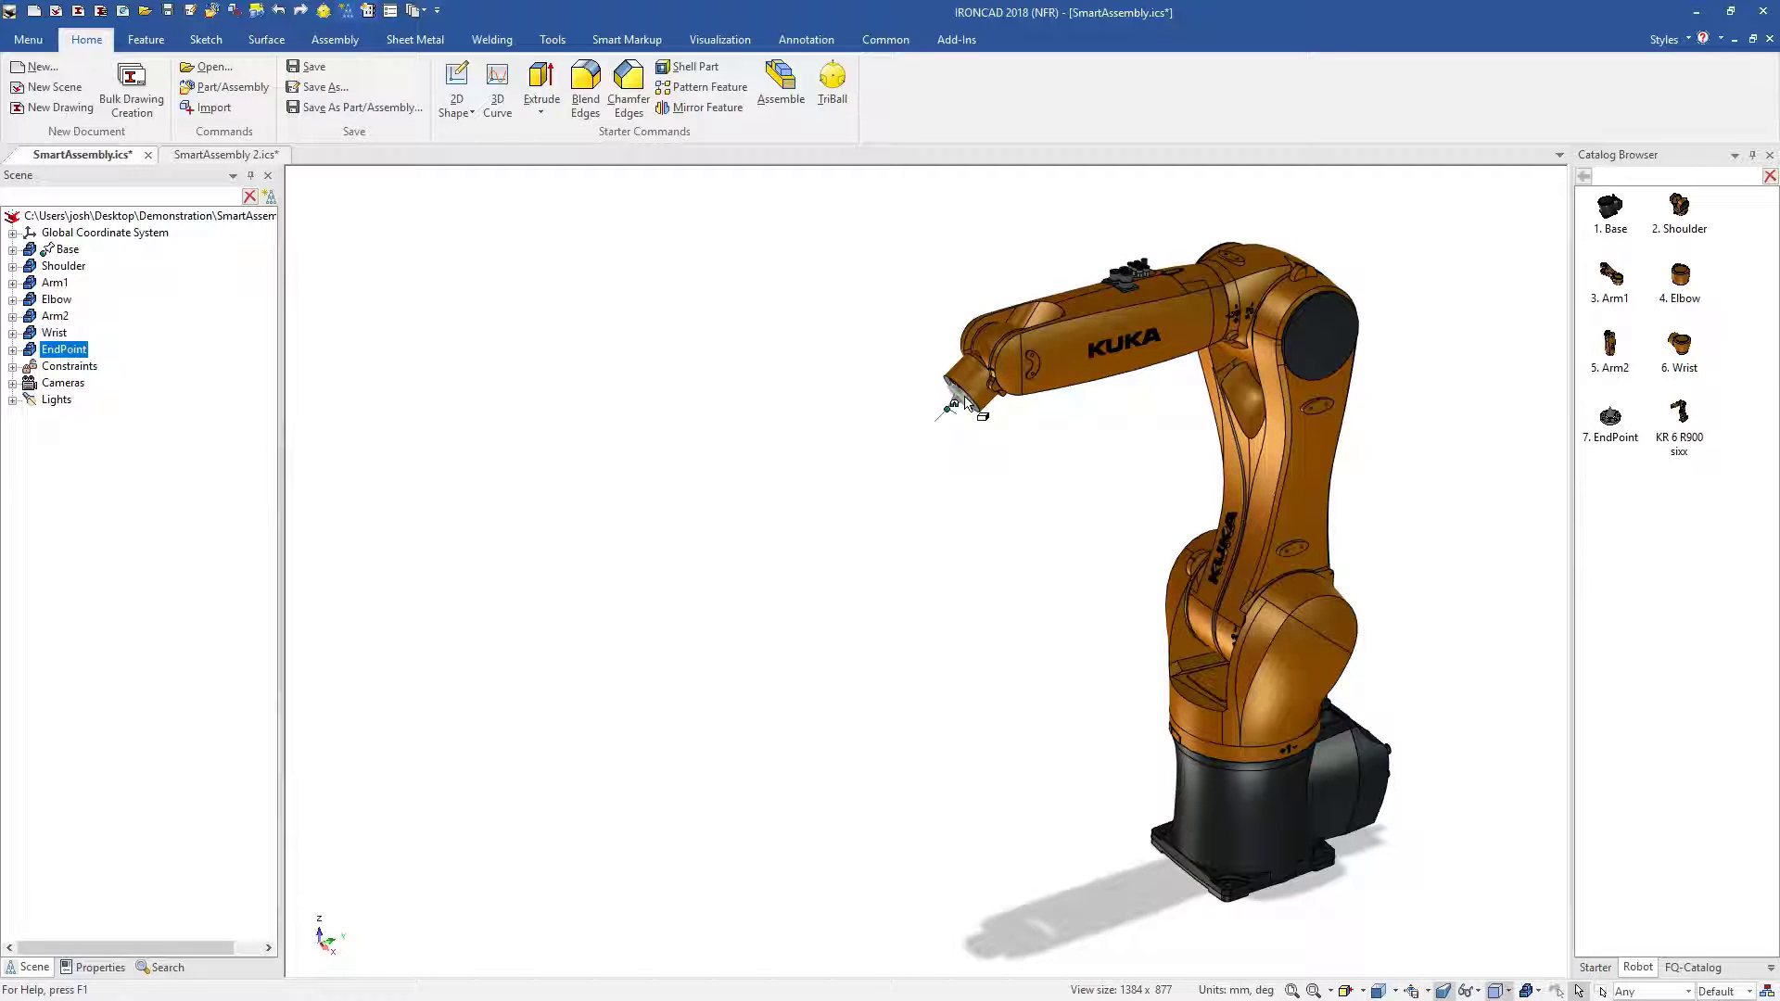
Try the robot's joint motion in Mechanism Mode by pulling its end point down and outward, and leave the mode without applying.
click(556, 42)
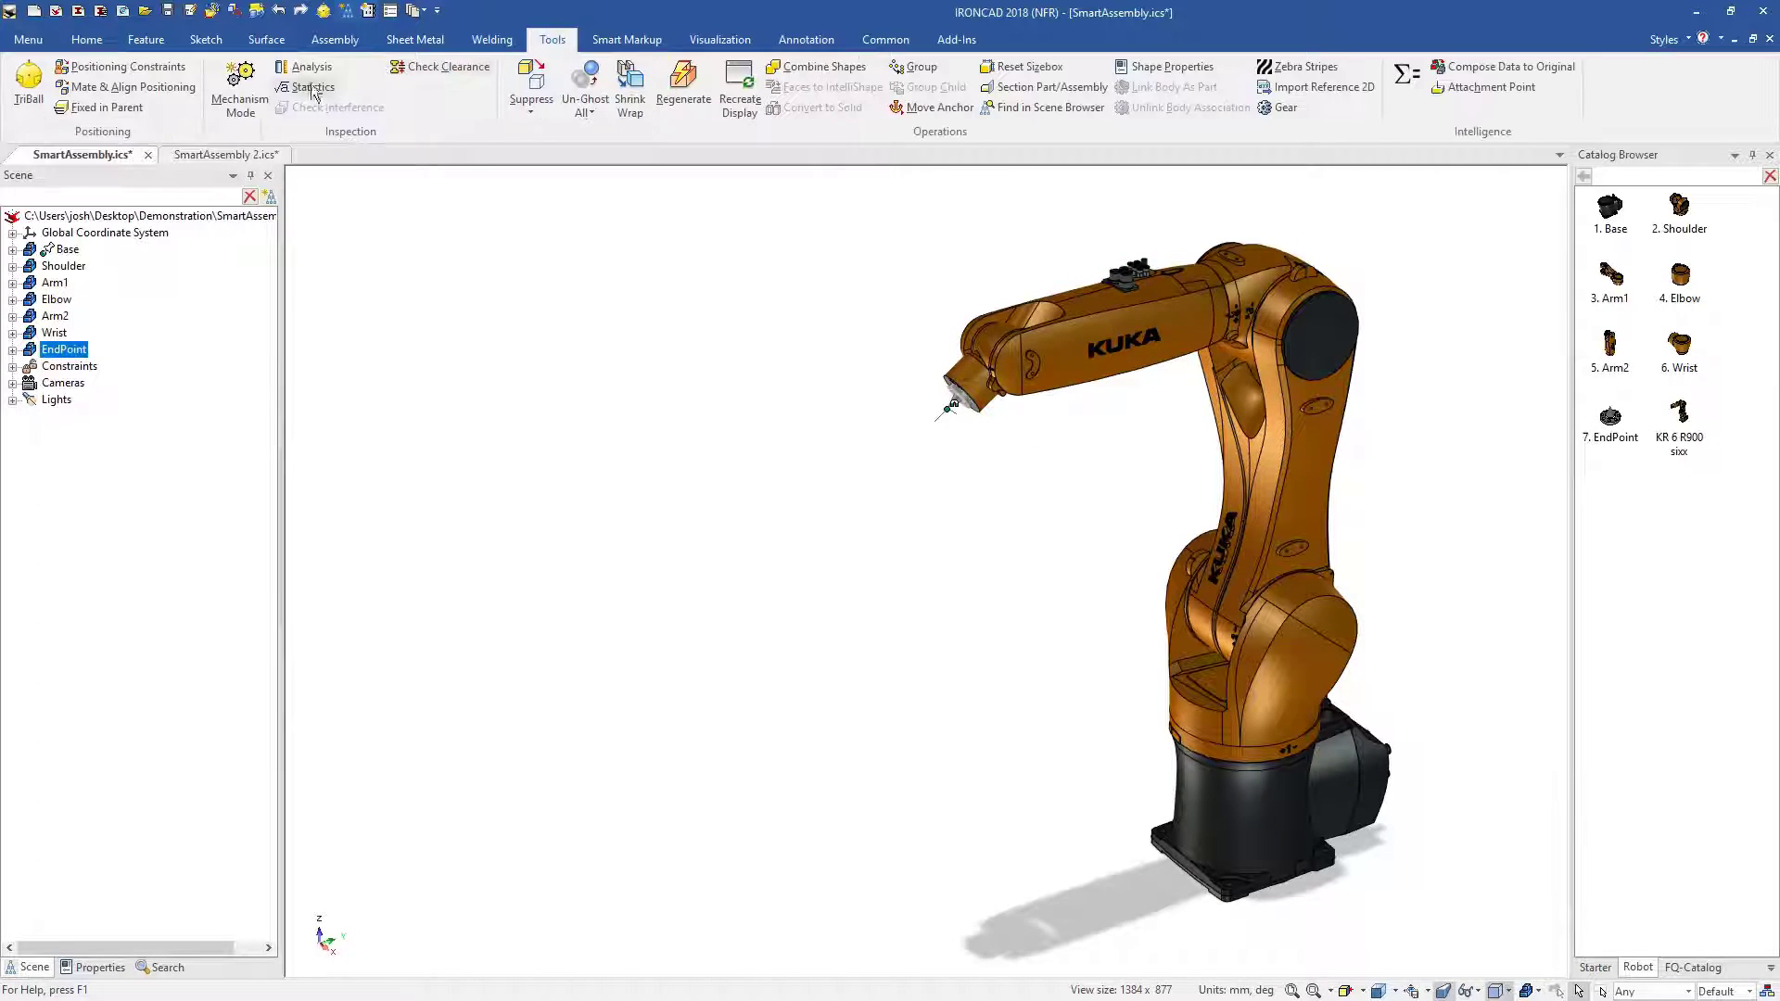
click(240, 88)
drag(960, 401, 620, 691)
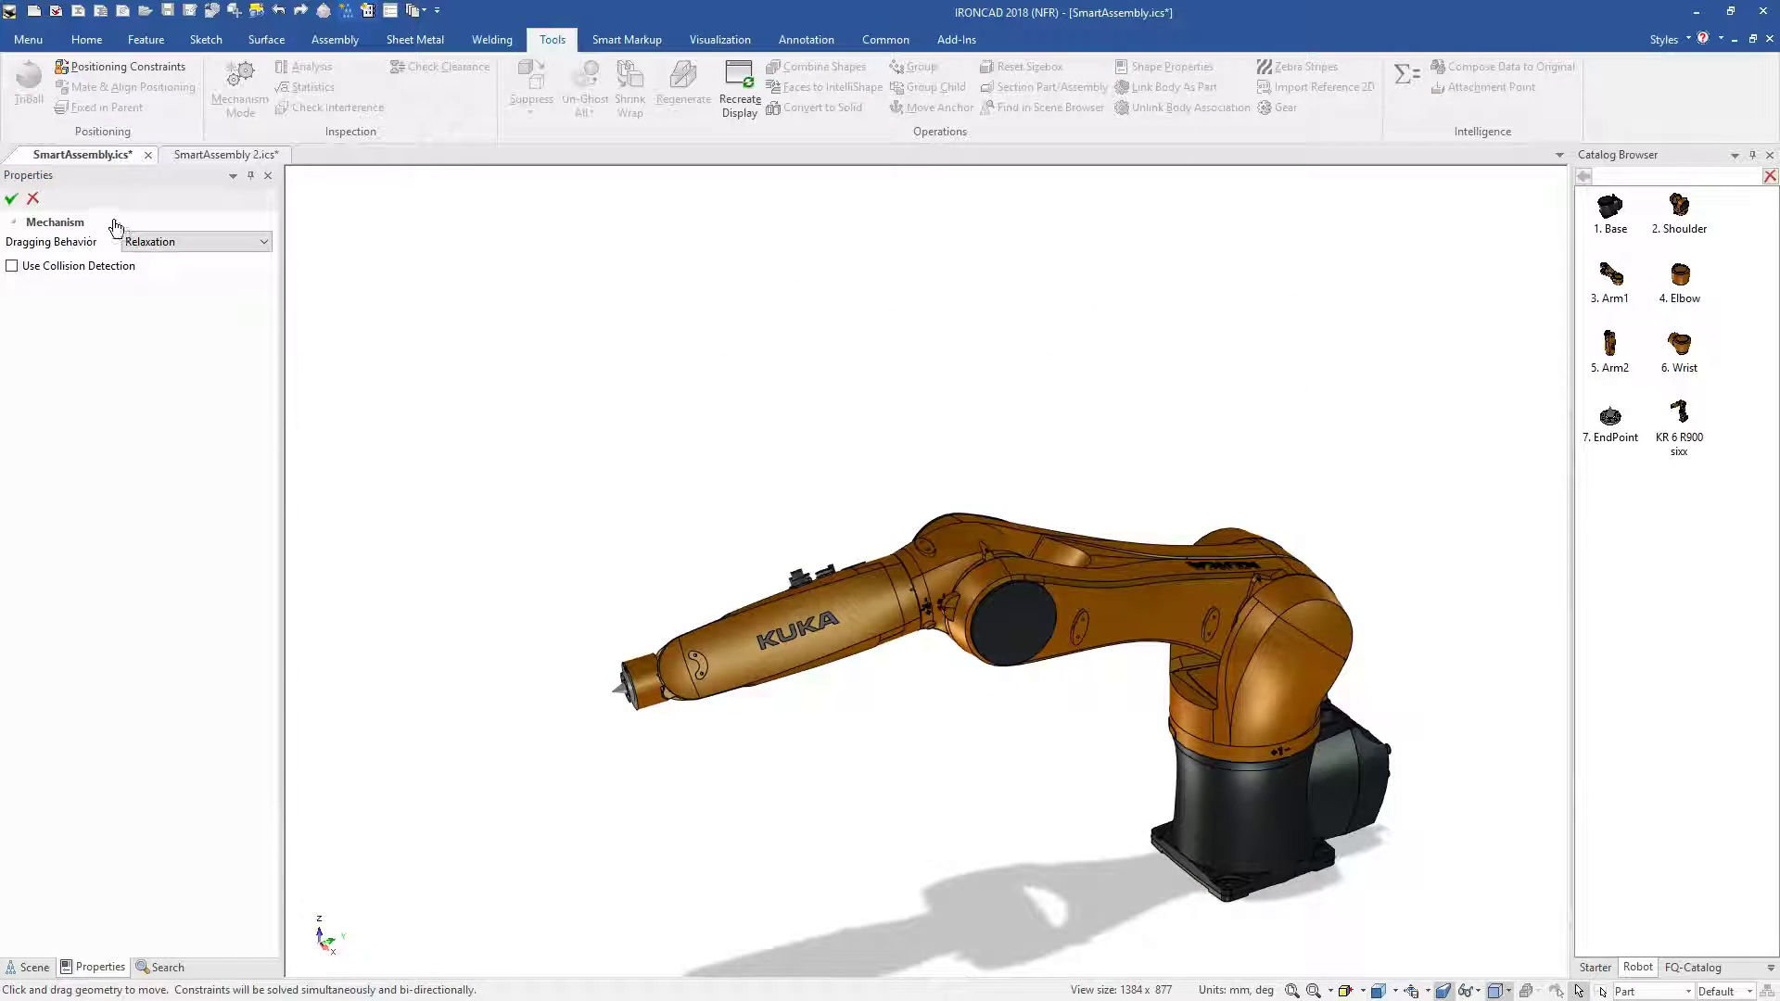
click(32, 198)
In the SmartAssembly 2 scene, add the 1260 x 840 mm Rectangular wheel box set from FQ-Catalog to the base frame.
click(211, 154)
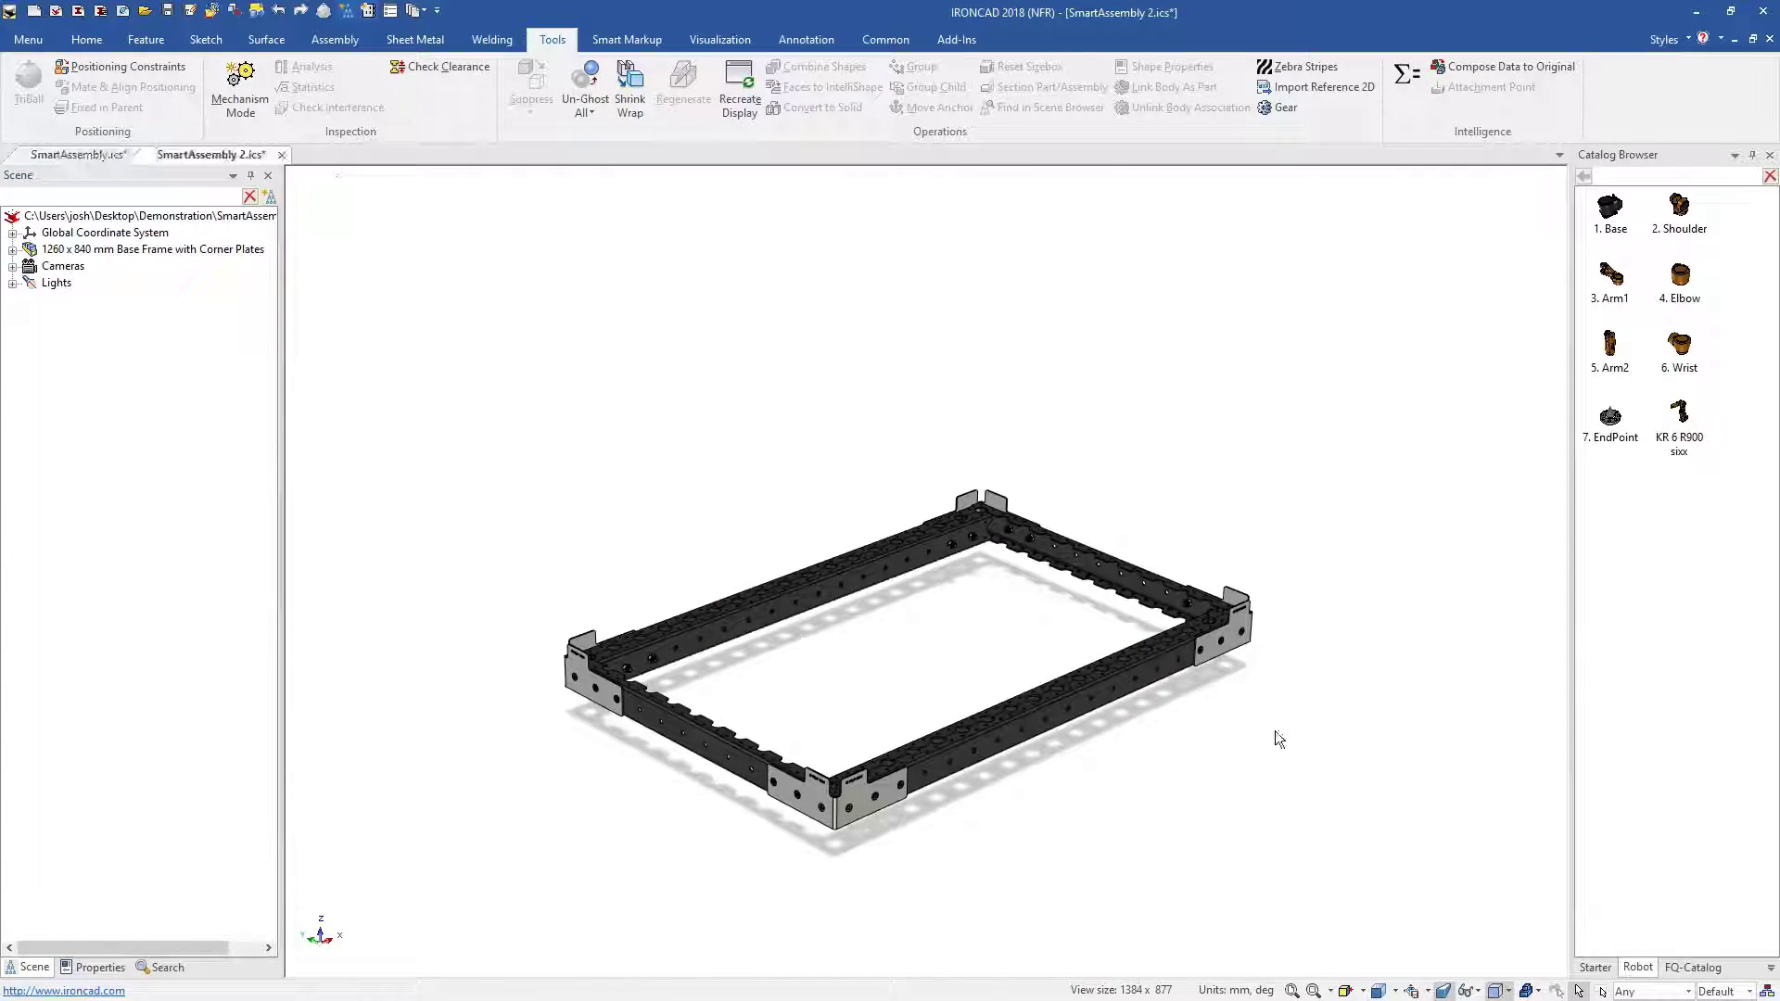
click(1692, 967)
double_click(1678, 243)
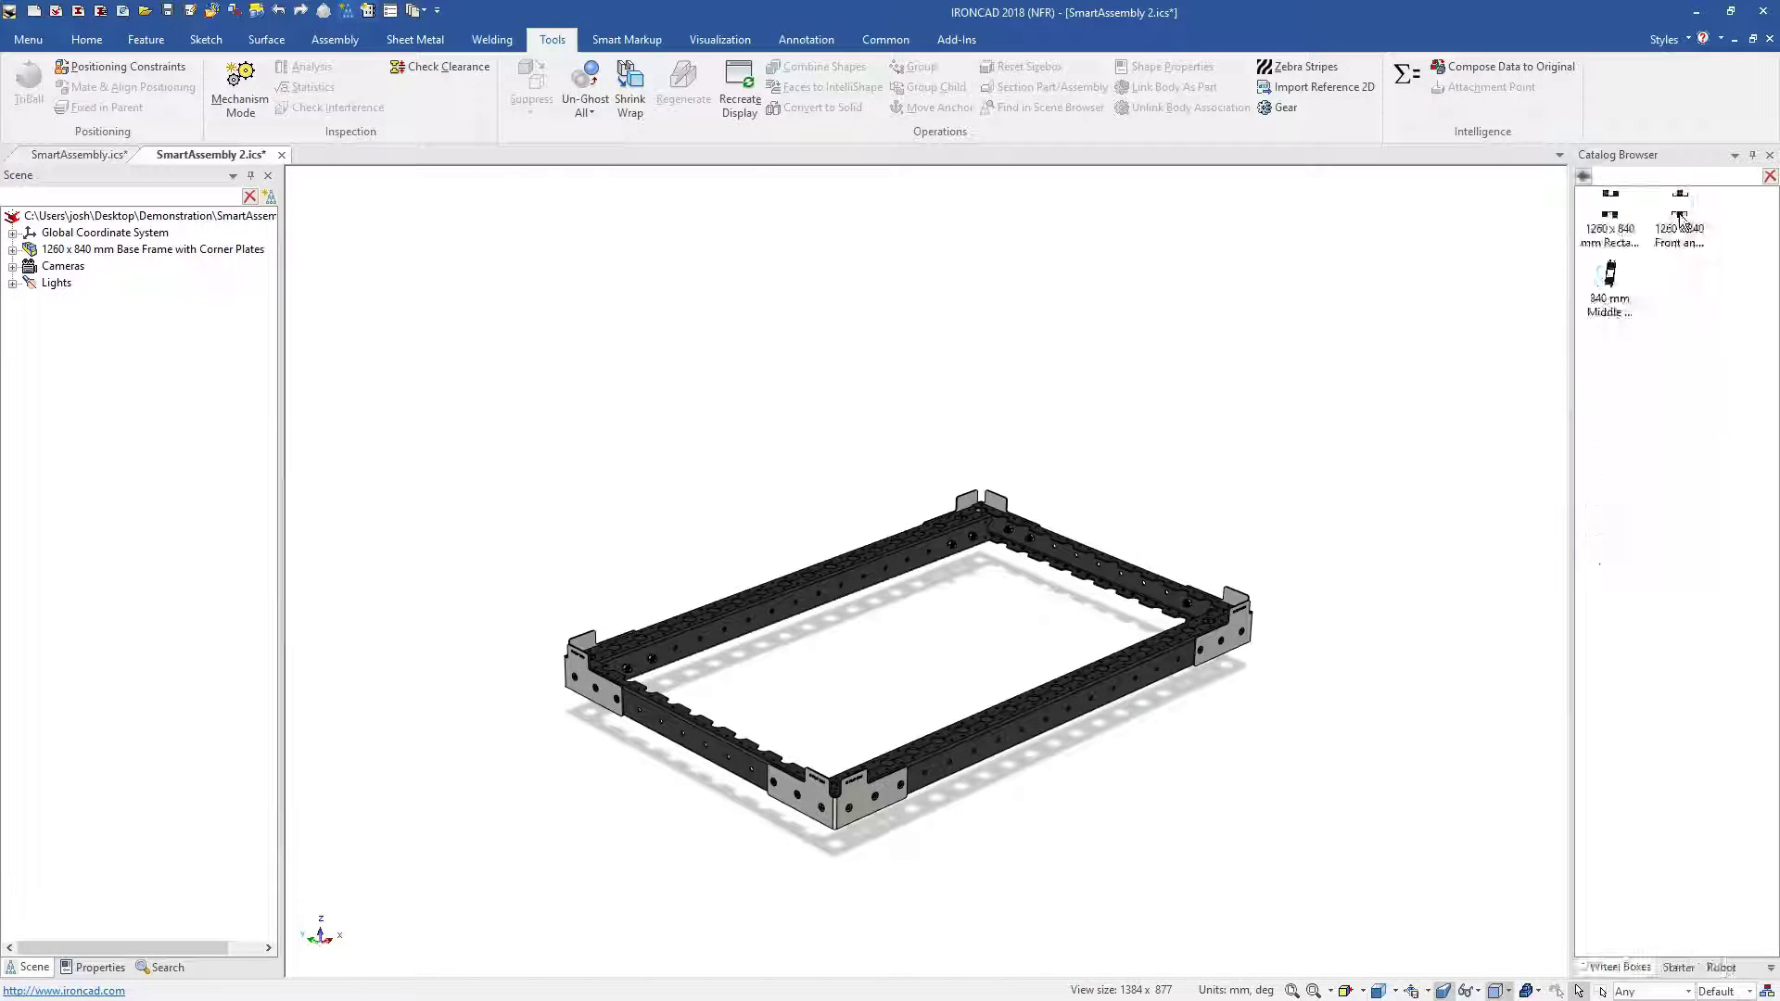
drag(1144, 583, 1146, 585)
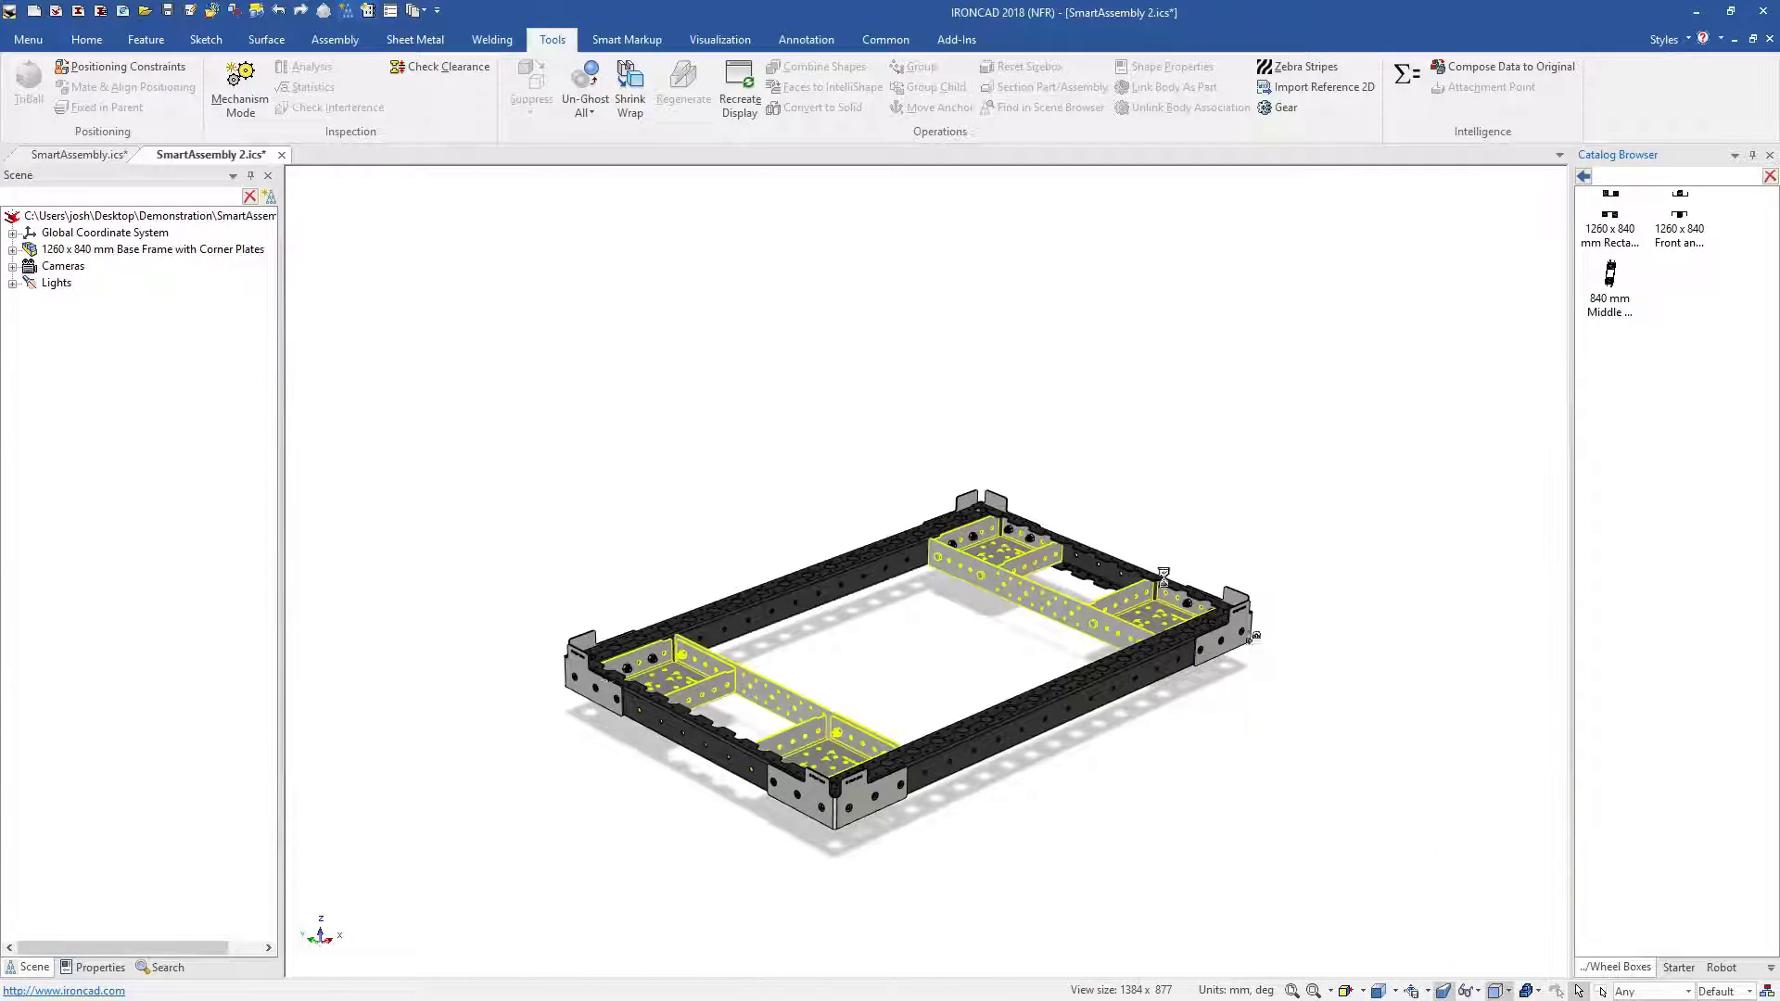
Mount two nylon wheels under the frame's near short end and two fixed 200 mm polyurethane wheels under its far short end.
click(1583, 176)
double_click(1611, 275)
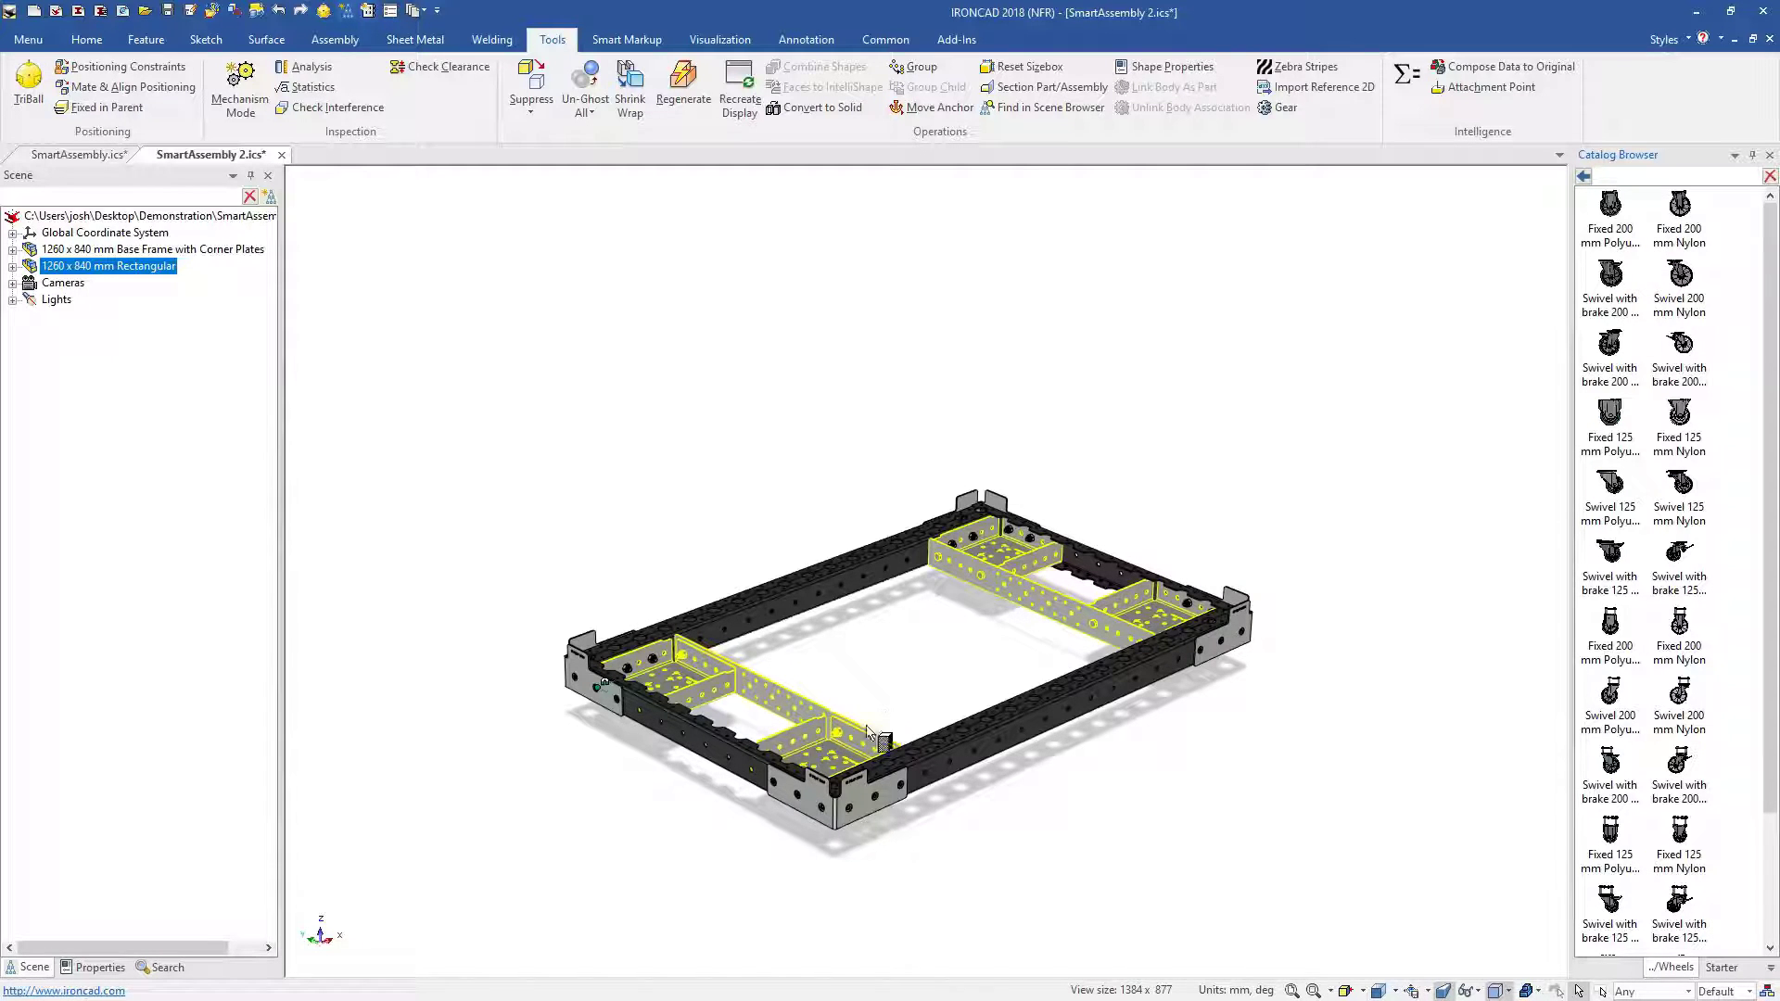
drag(868, 732, 869, 734)
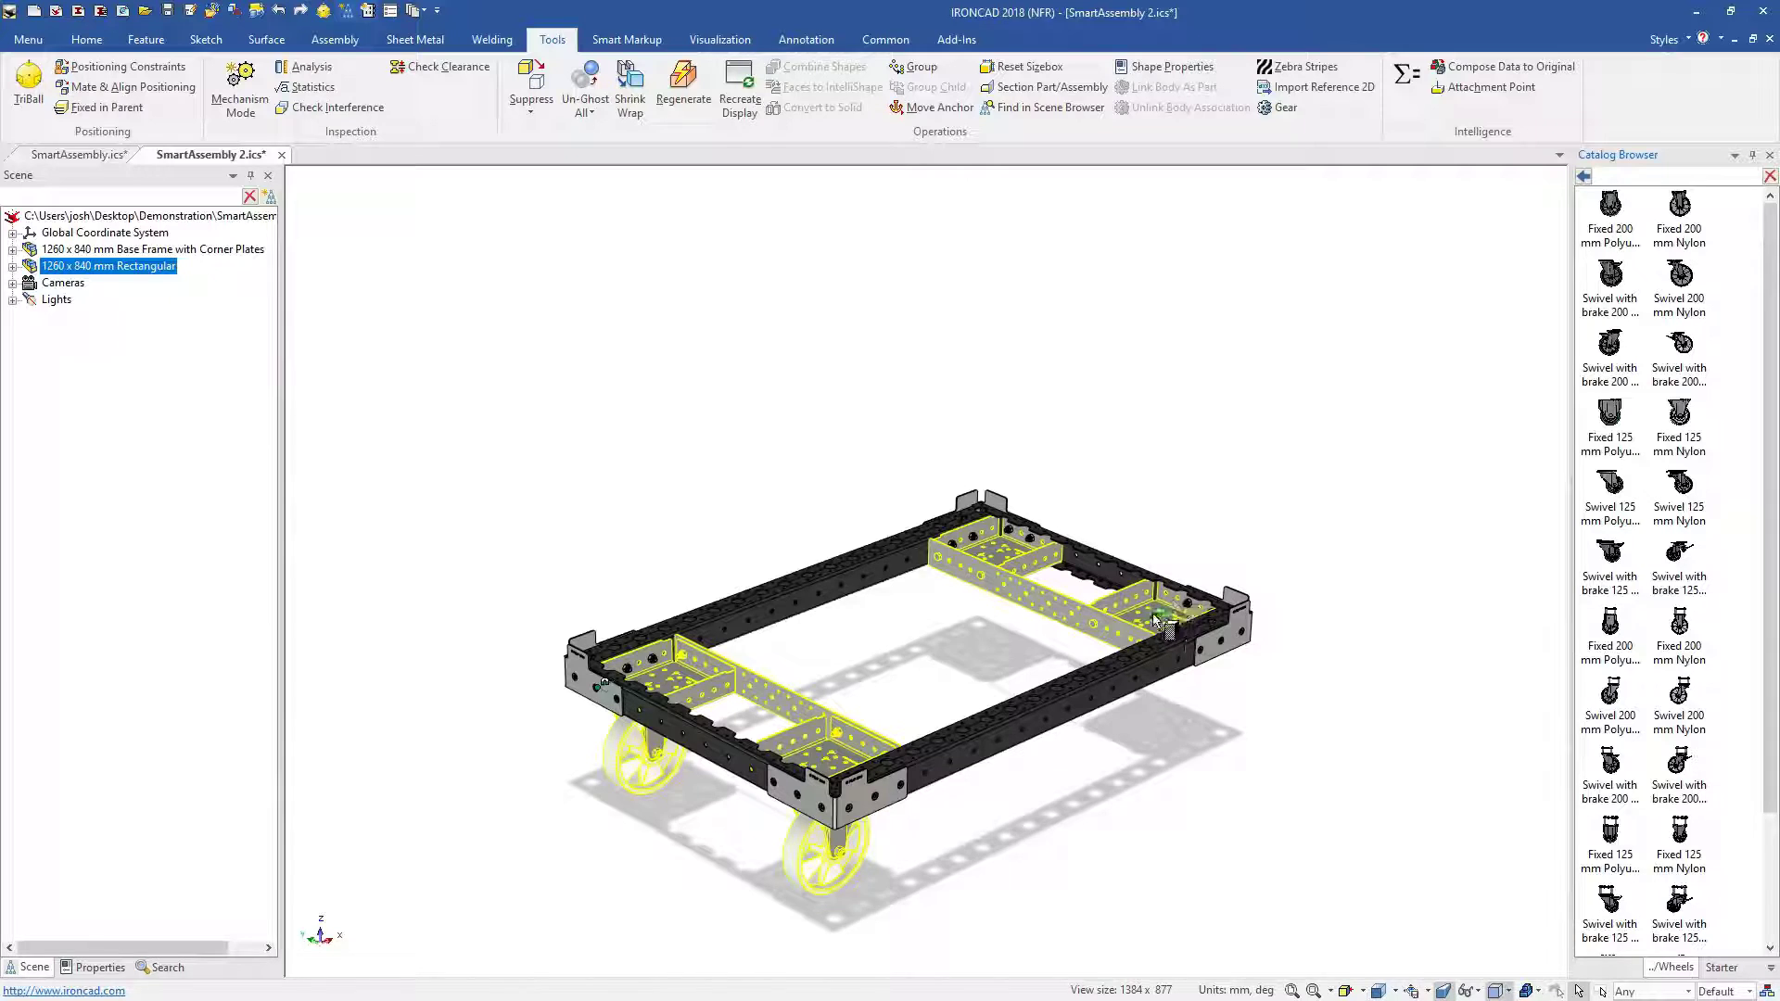
drag(1157, 620, 1159, 621)
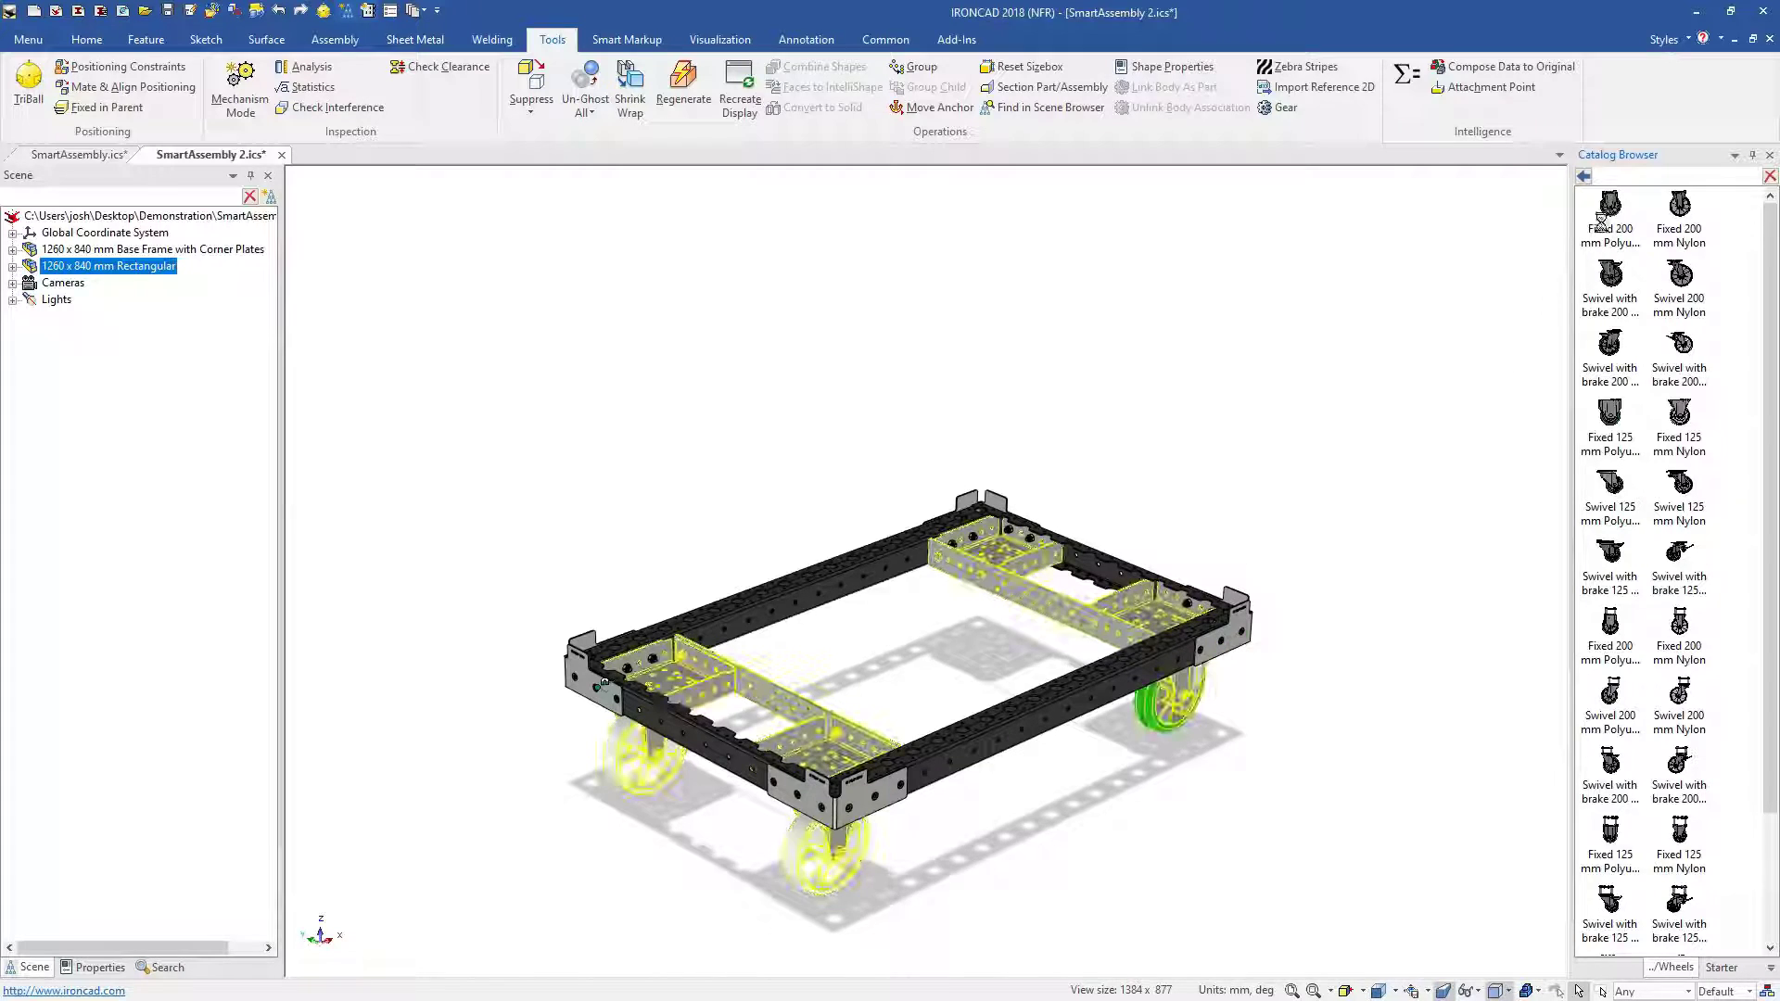
click(1425, 523)
Add the 1260 x 840 mm Bottom Plate from the Bottom Plates catalog folder onto the cart's base frame.
click(1585, 177)
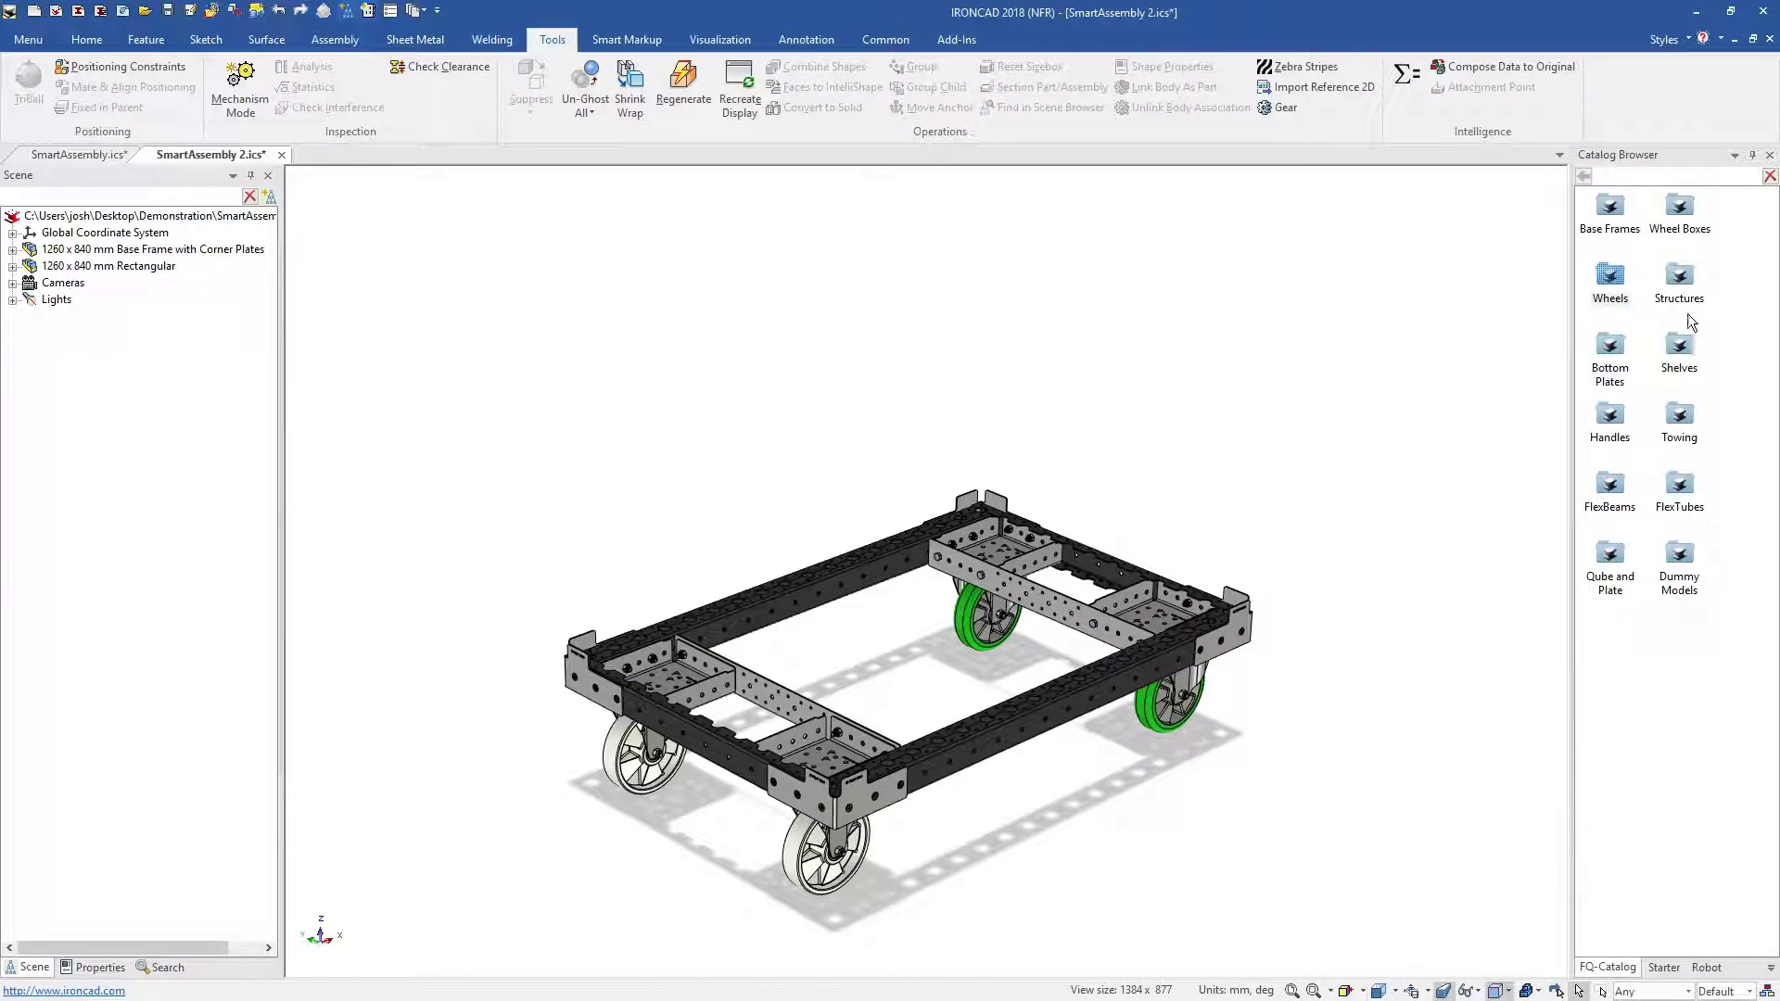
double_click(1609, 352)
drag(1611, 204, 1122, 660)
click(1584, 177)
click(1480, 370)
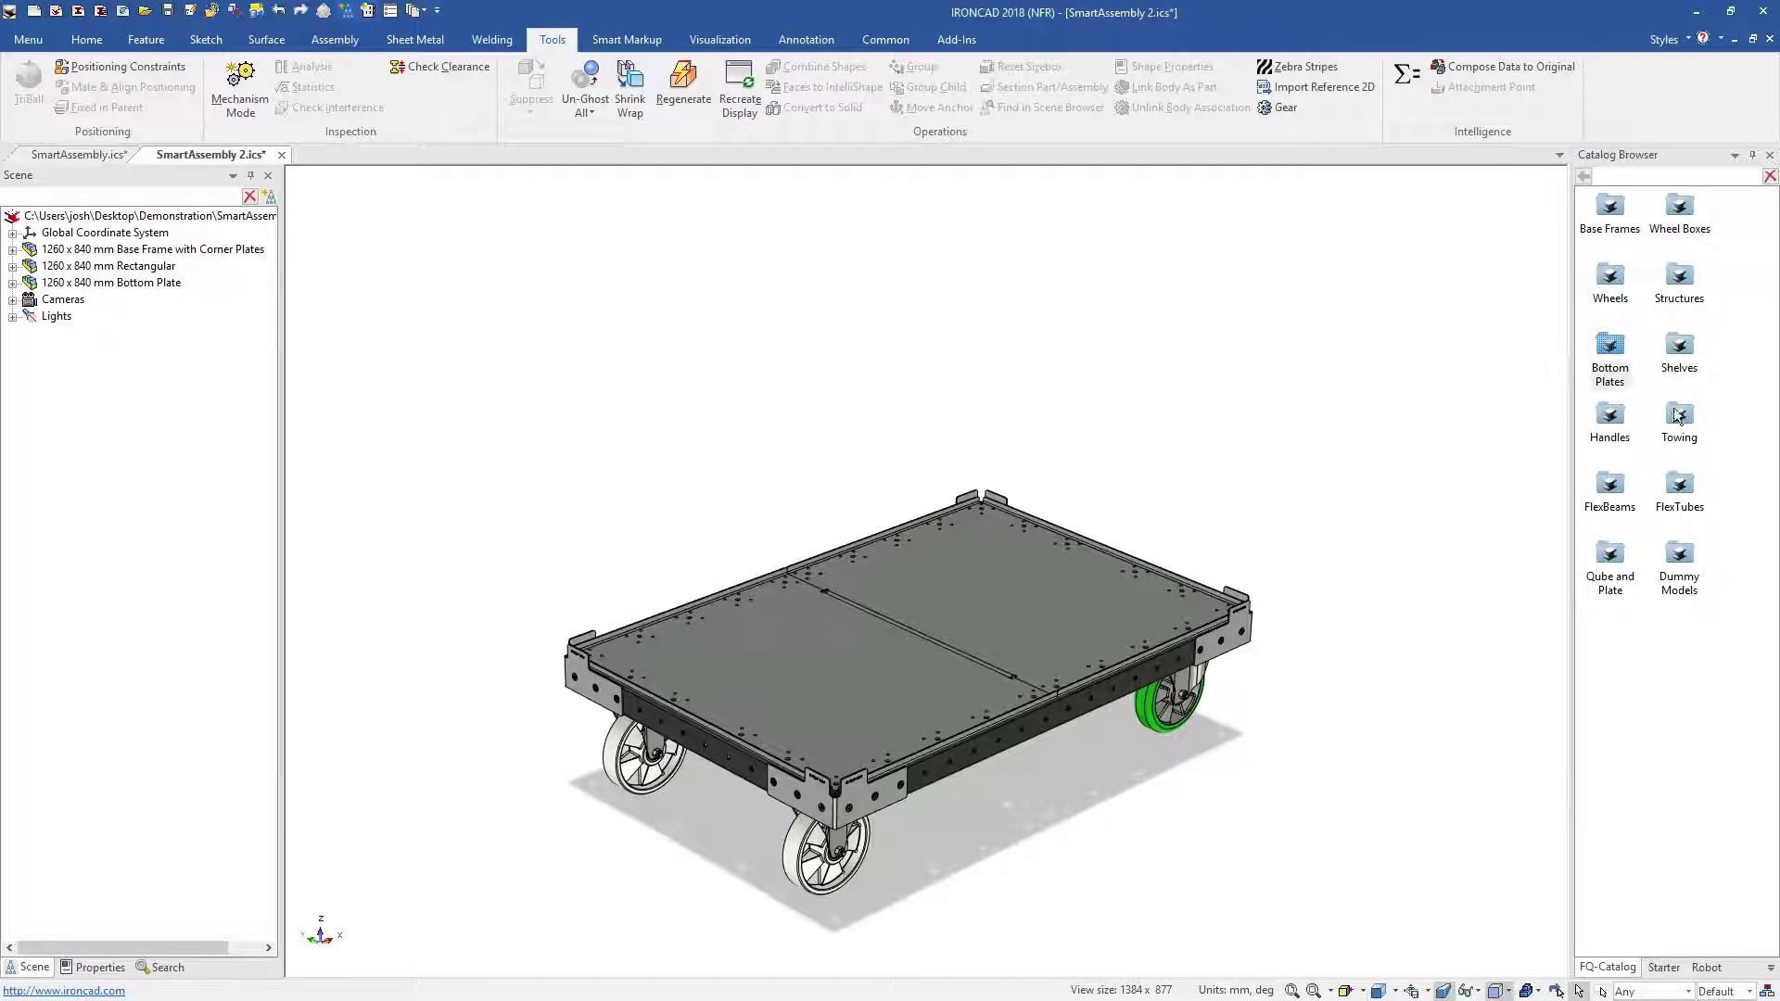
Attach Towing Equipment Heavy from the Towing catalog folder to the far short end of the cart.
double_click(1679, 416)
drag(1680, 209, 1210, 678)
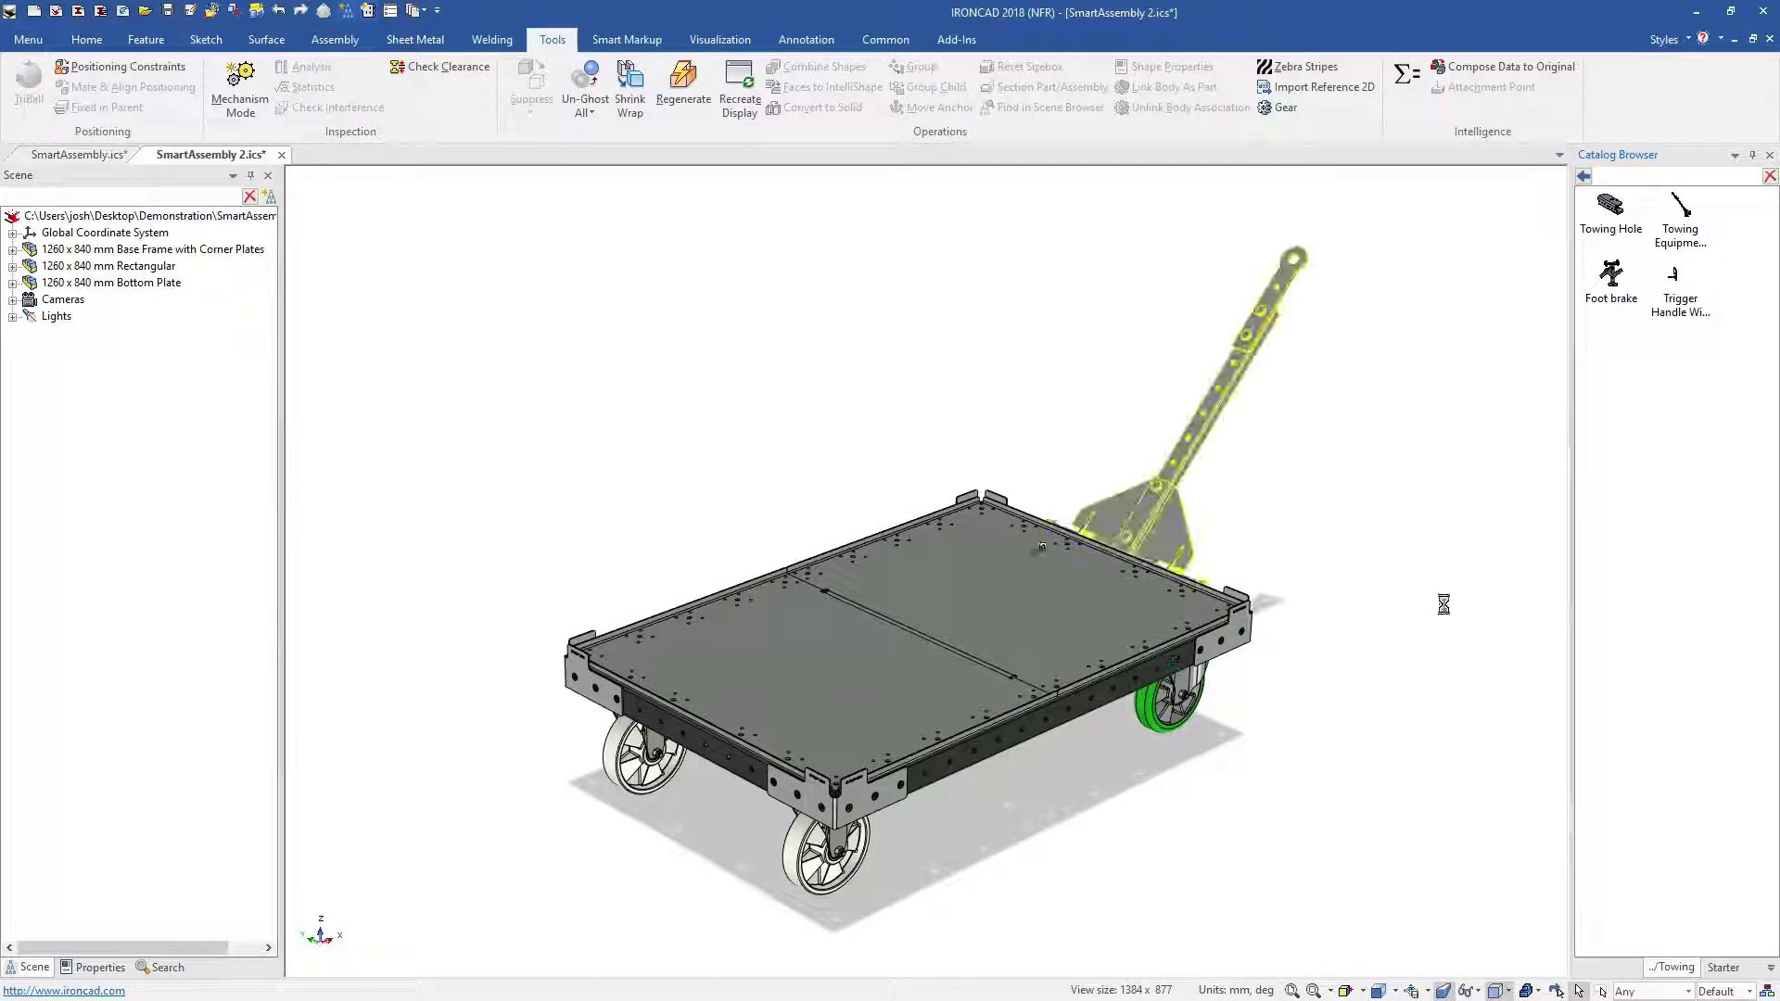
click(1584, 178)
click(1481, 509)
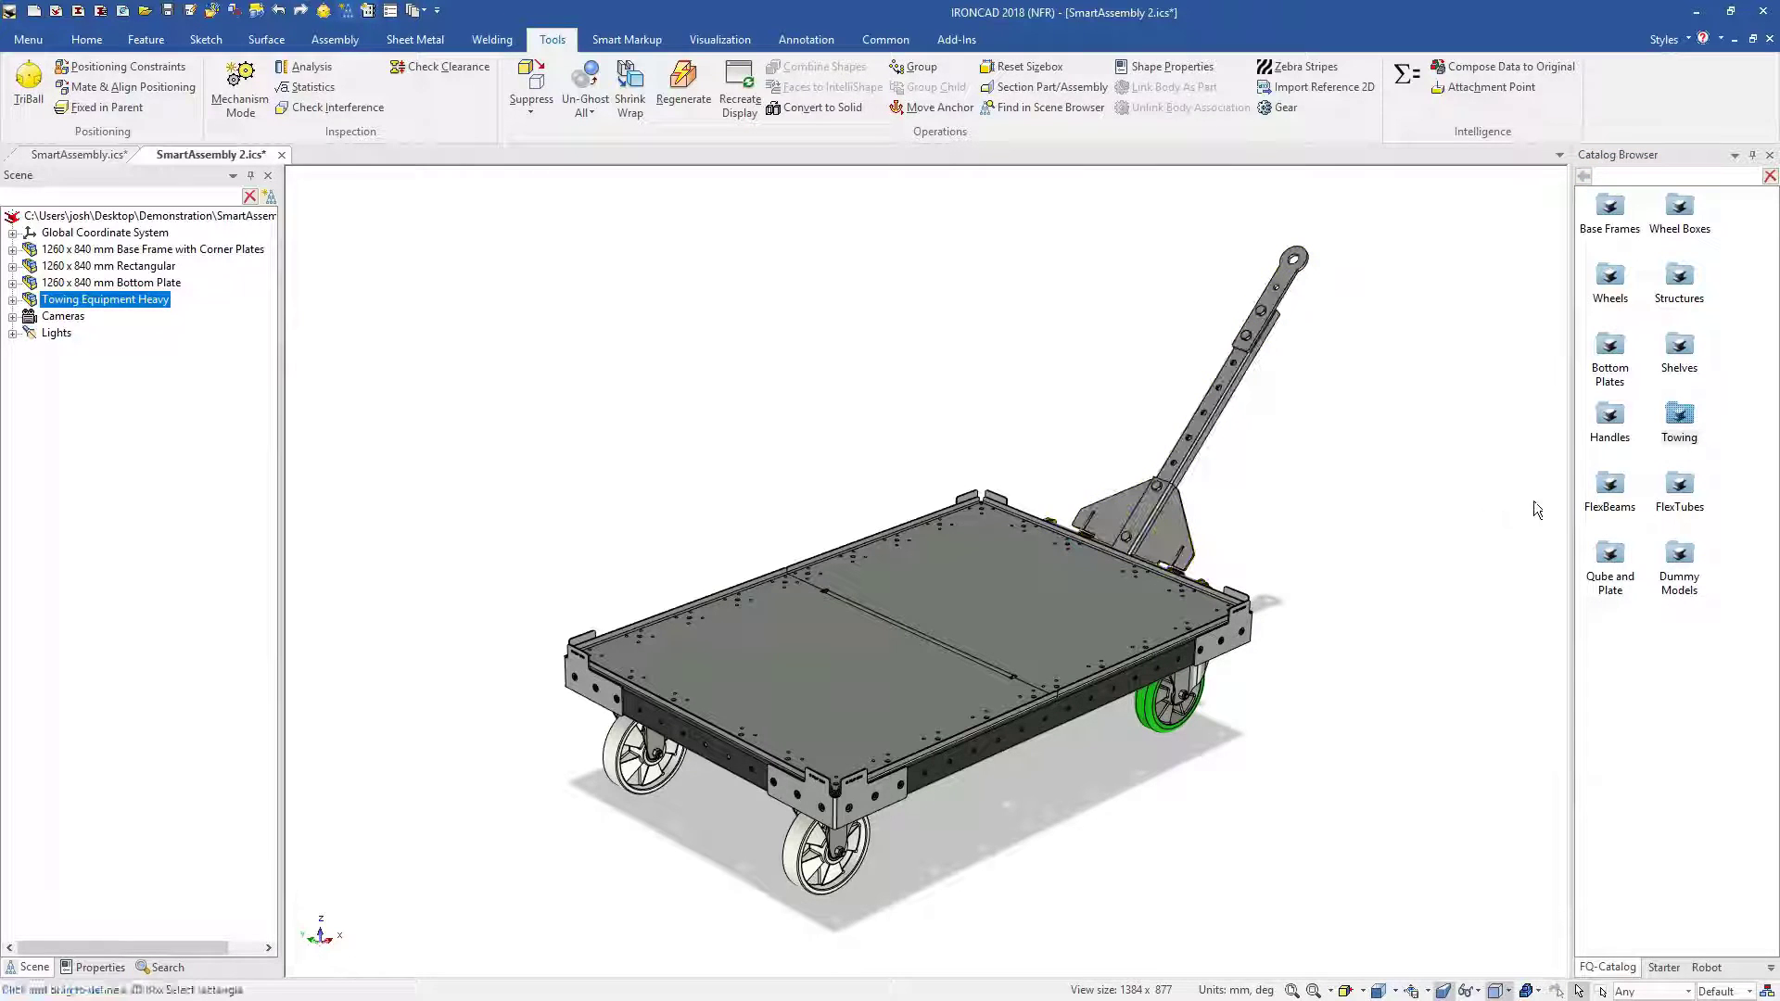
Attach Handle With Bent Top from the Handles catalog folder to the cart's near long side and fit the cart in view.
double_click(1631, 413)
drag(1282, 554, 1101, 681)
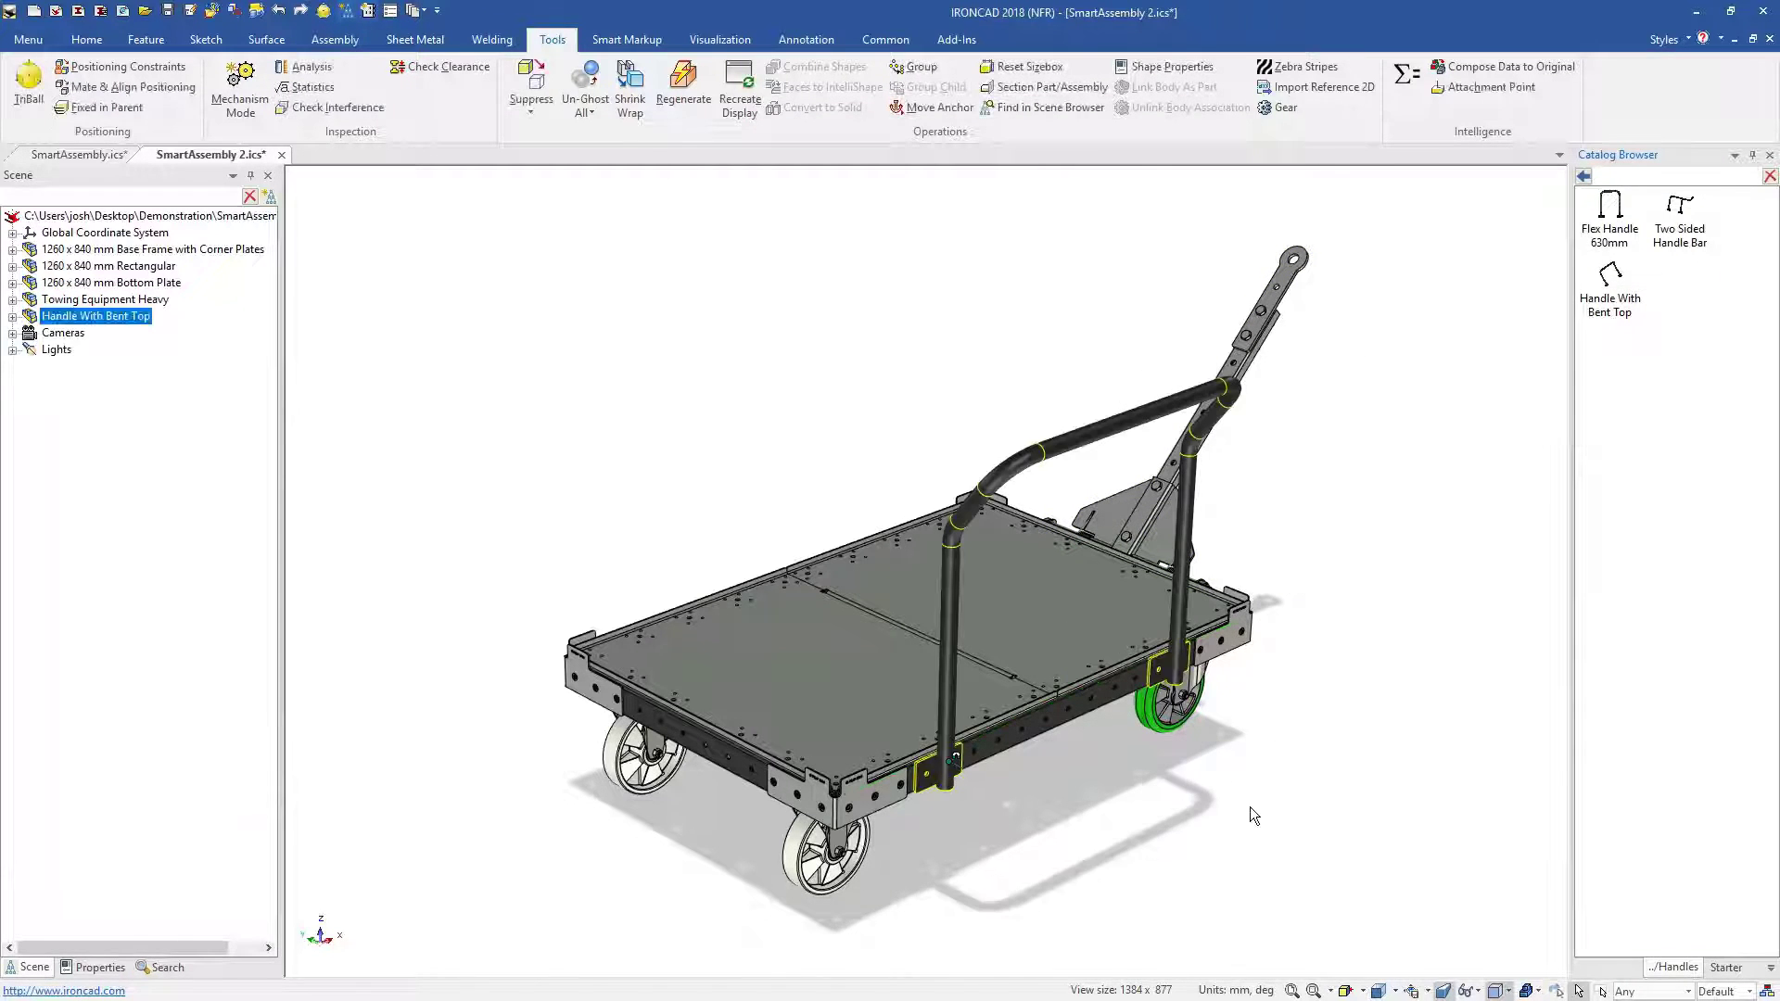
click(1254, 807)
key(F8)
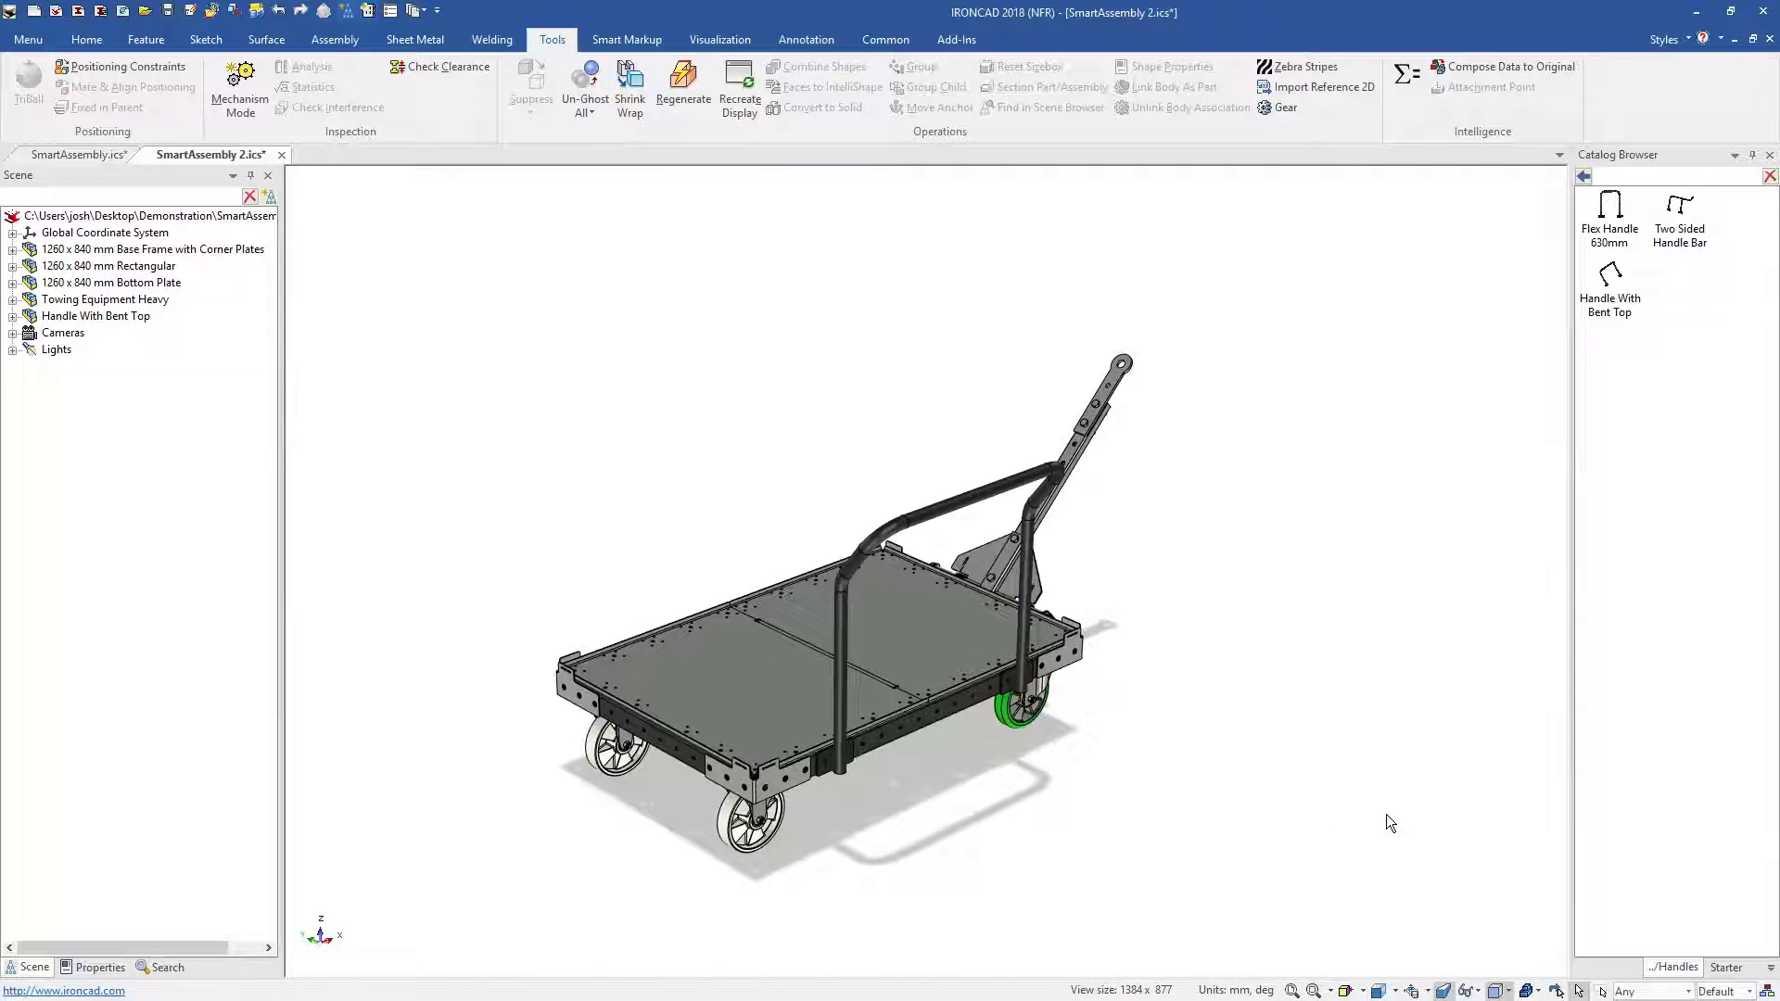